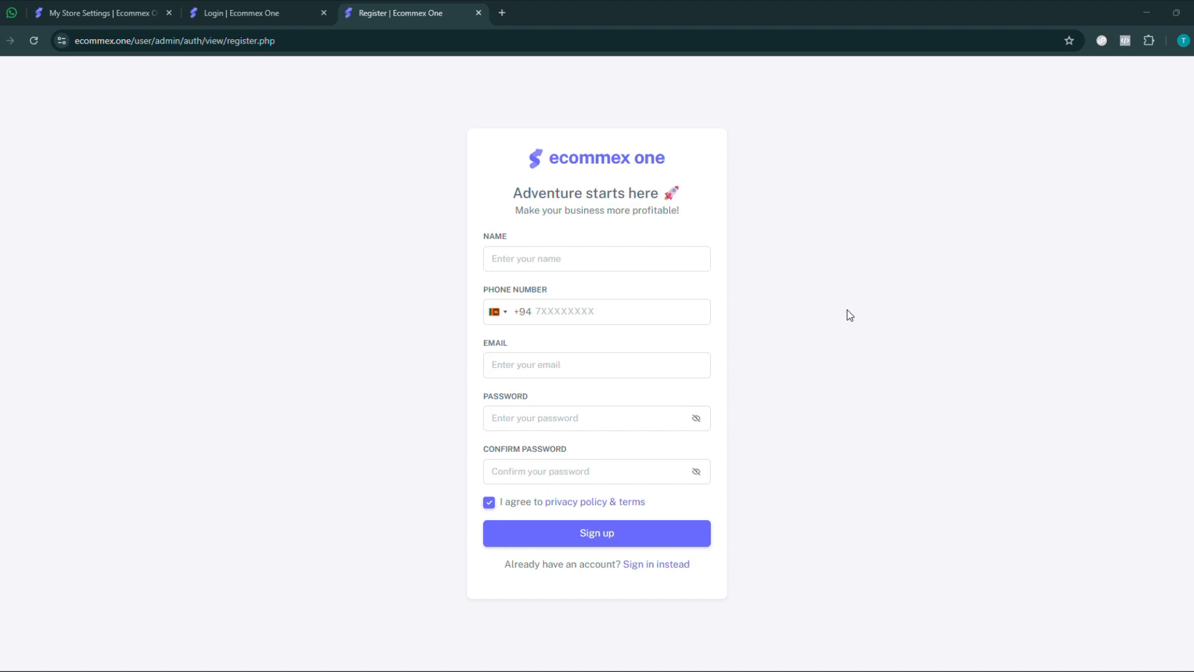
# - Switch to the Notepad video guidelines, examine the registration and login links, and return to the Ecommex One registration page
pyautogui.click(609, 645)
pyautogui.click(447, 133)
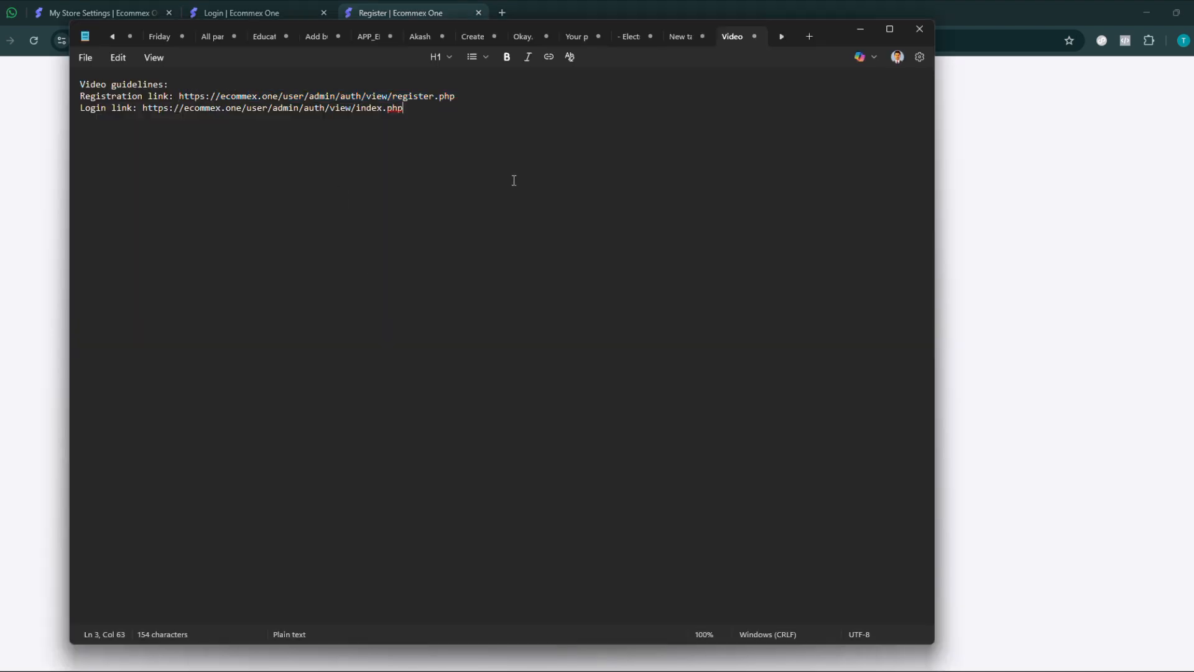
pyautogui.moveTo(405, 110); pyautogui.dragTo(78, 83)
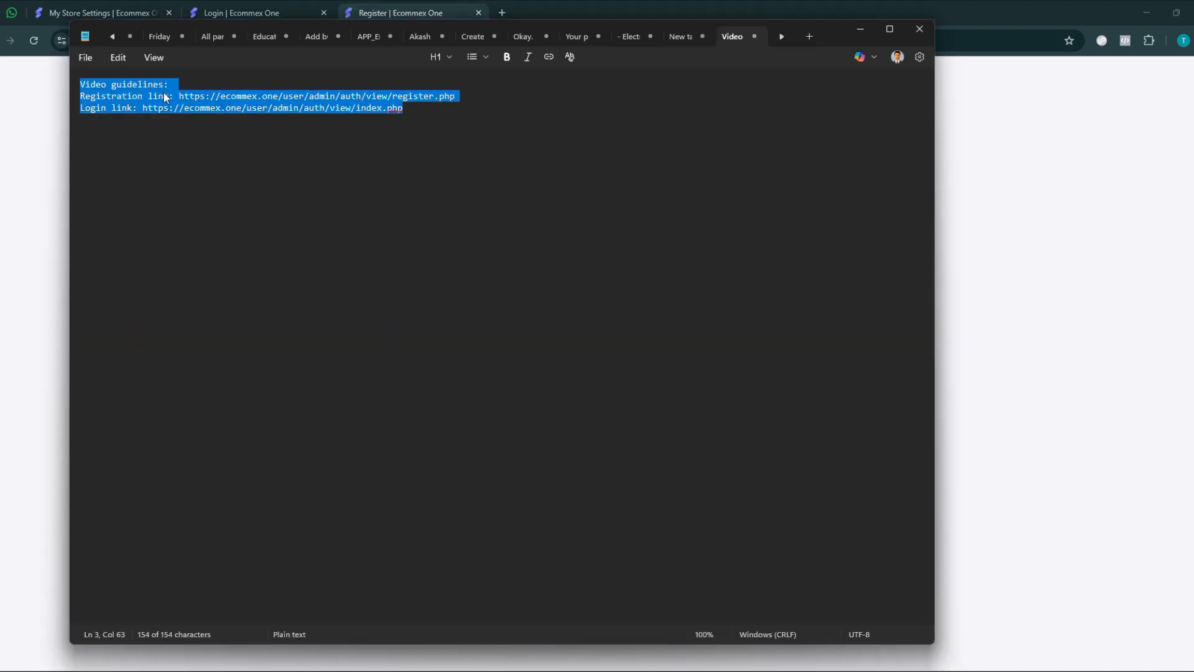
pyautogui.click(236, 80)
pyautogui.click(434, 111)
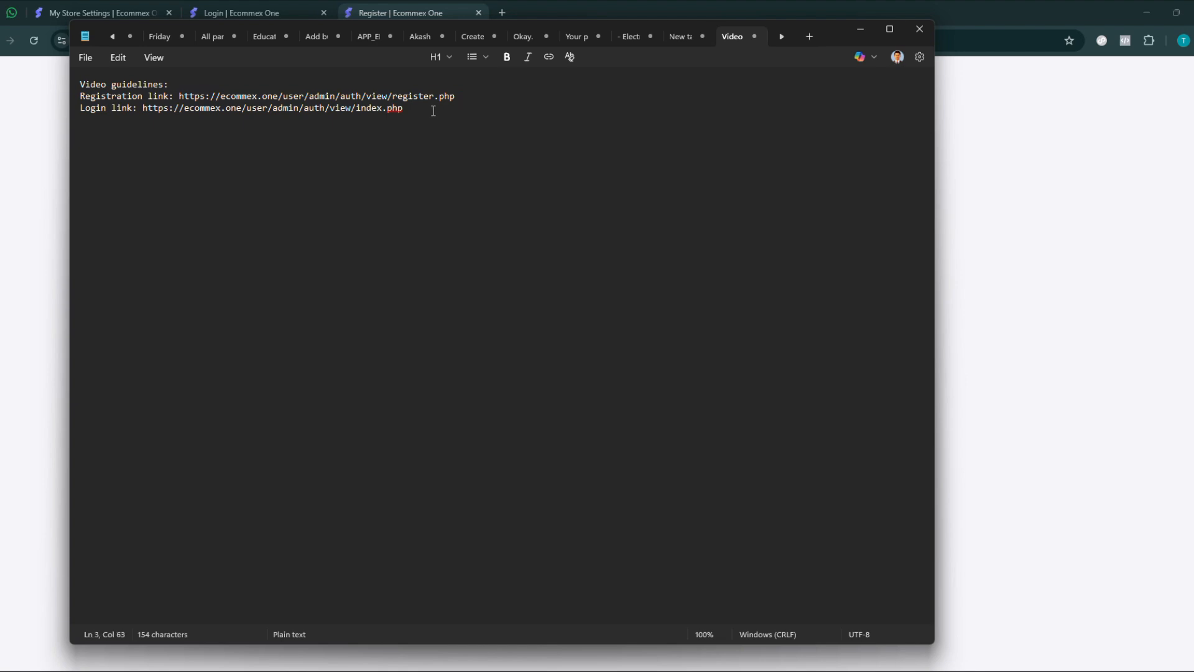
pyautogui.moveTo(434, 111); pyautogui.dragTo(79, 96)
pyautogui.click(160, 97)
pyautogui.moveTo(181, 96); pyautogui.dragTo(457, 97)
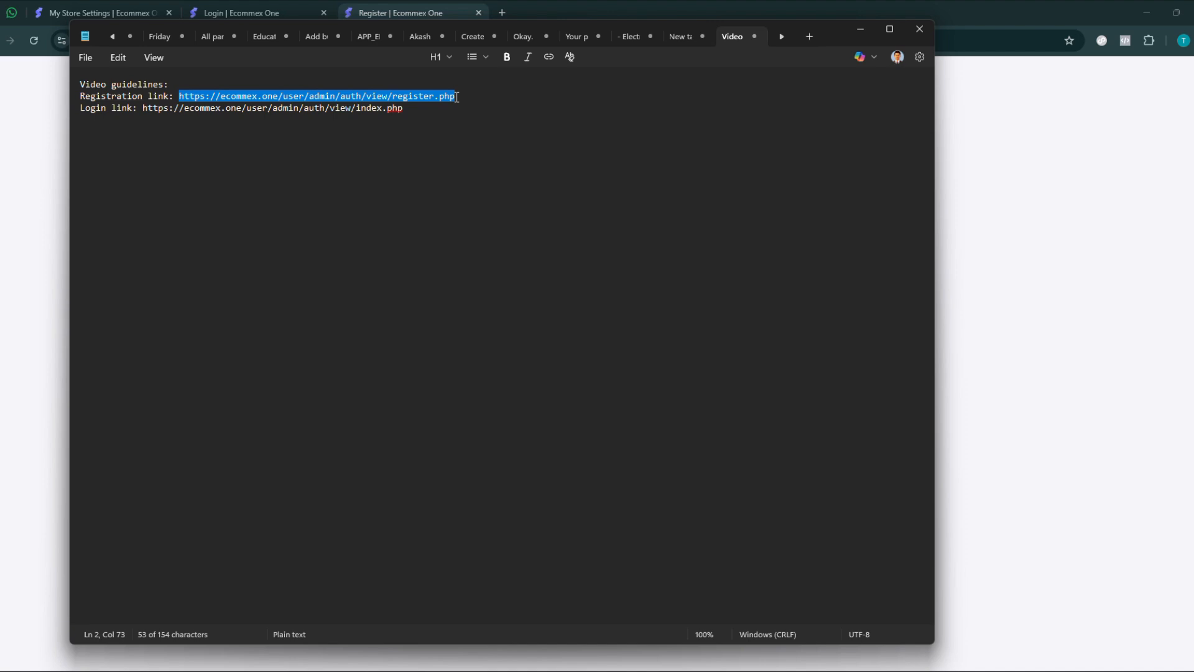
pyautogui.click(1002, 290)
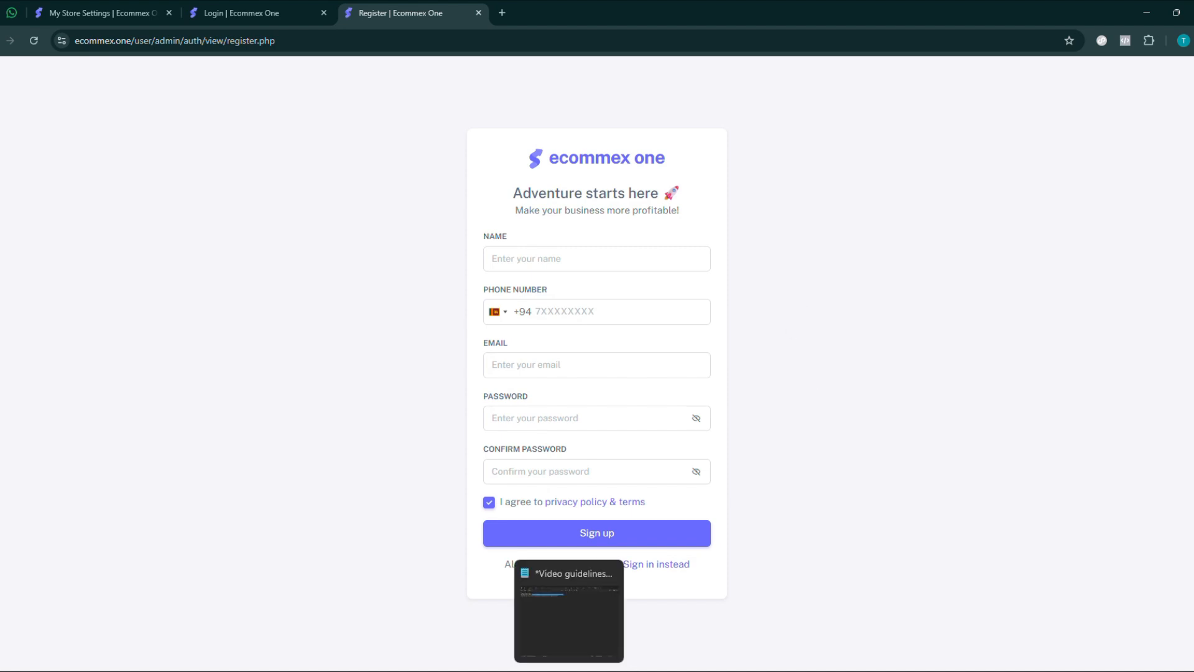
# - Reopen the Notepad notes, highlight the registration link and the login link in turn, and return to the browser
pyautogui.moveTo(569, 671)
pyautogui.click(569, 628)
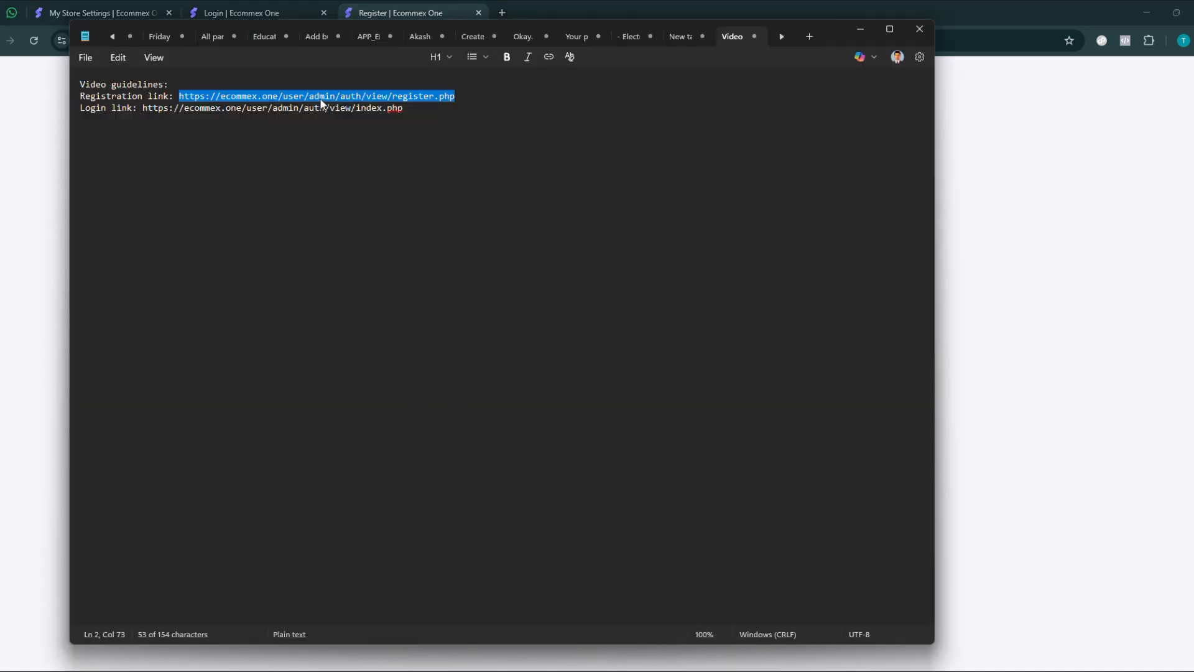
pyautogui.click(362, 98)
pyautogui.moveTo(456, 97); pyautogui.dragTo(177, 97)
pyautogui.moveTo(423, 109); pyautogui.dragTo(142, 109)
pyautogui.moveTo(459, 97); pyautogui.dragTo(174, 98)
pyautogui.hotkey('alt', 'Tab')
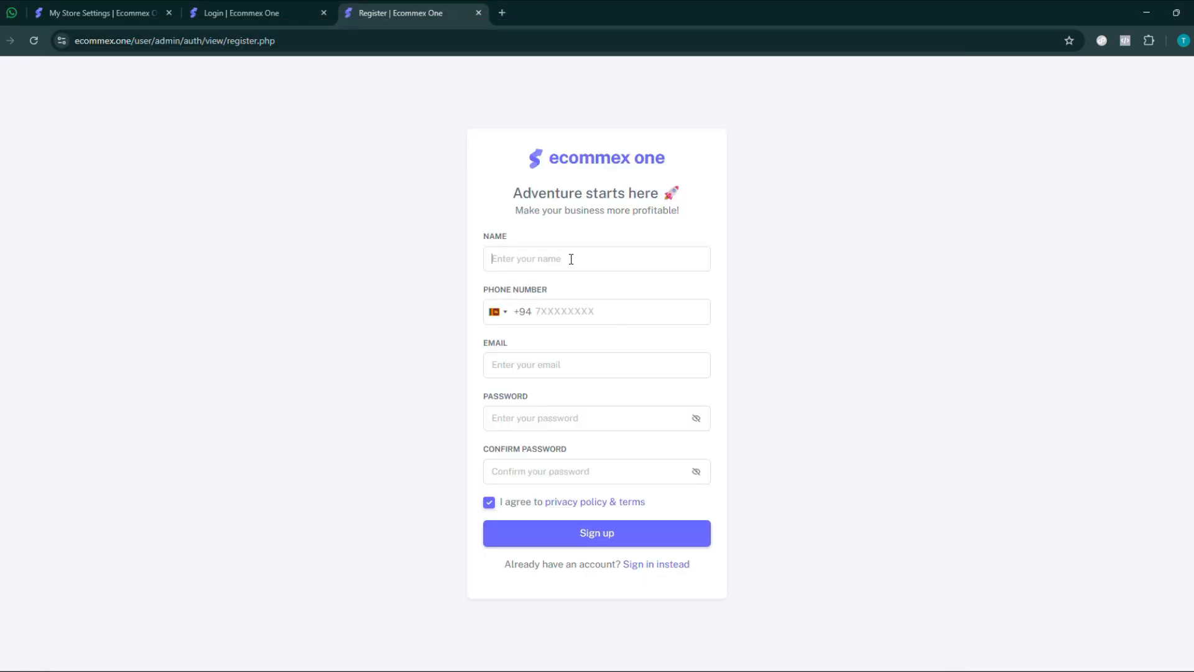
# - Examine the phone number and email fields of the registration form without filling them in
pyautogui.click(568, 311)
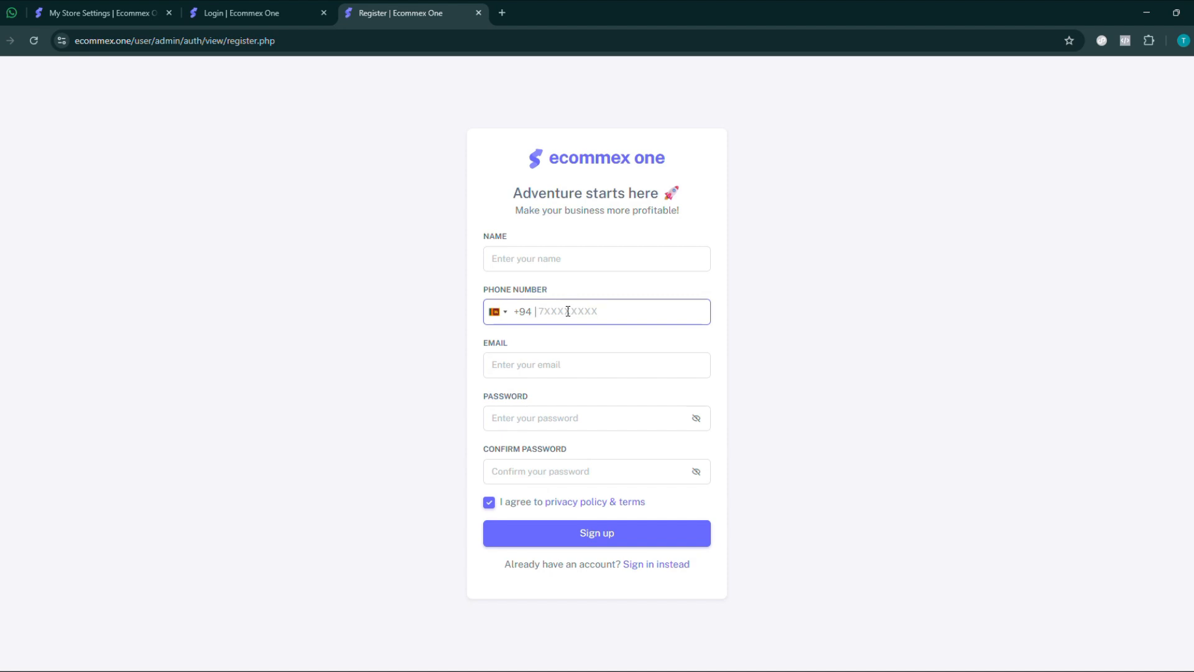
pyautogui.click(557, 364)
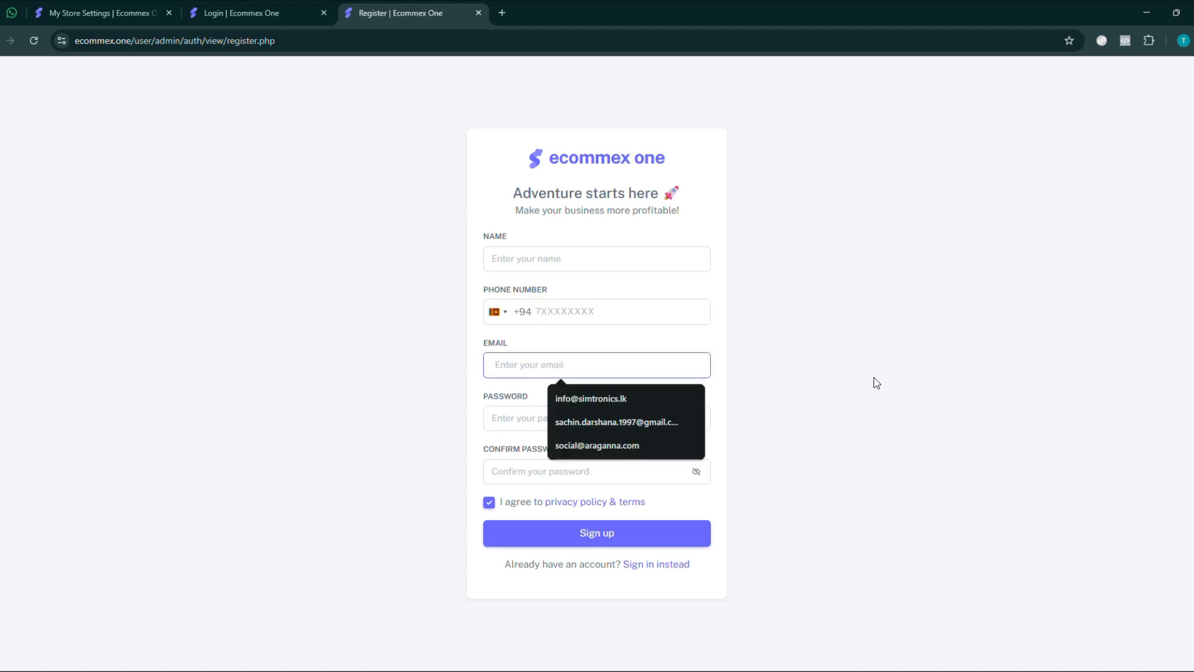
pyautogui.click(874, 379)
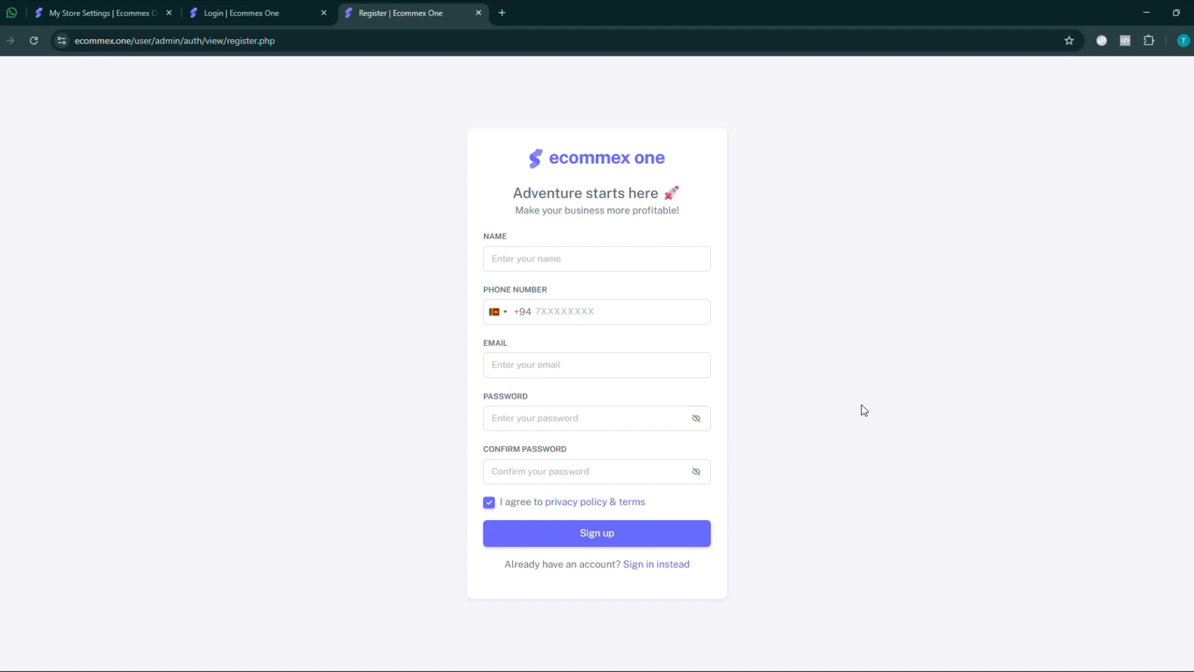
# - Show the My Store Settings page and view the options of the account menu
pyautogui.click(84, 11)
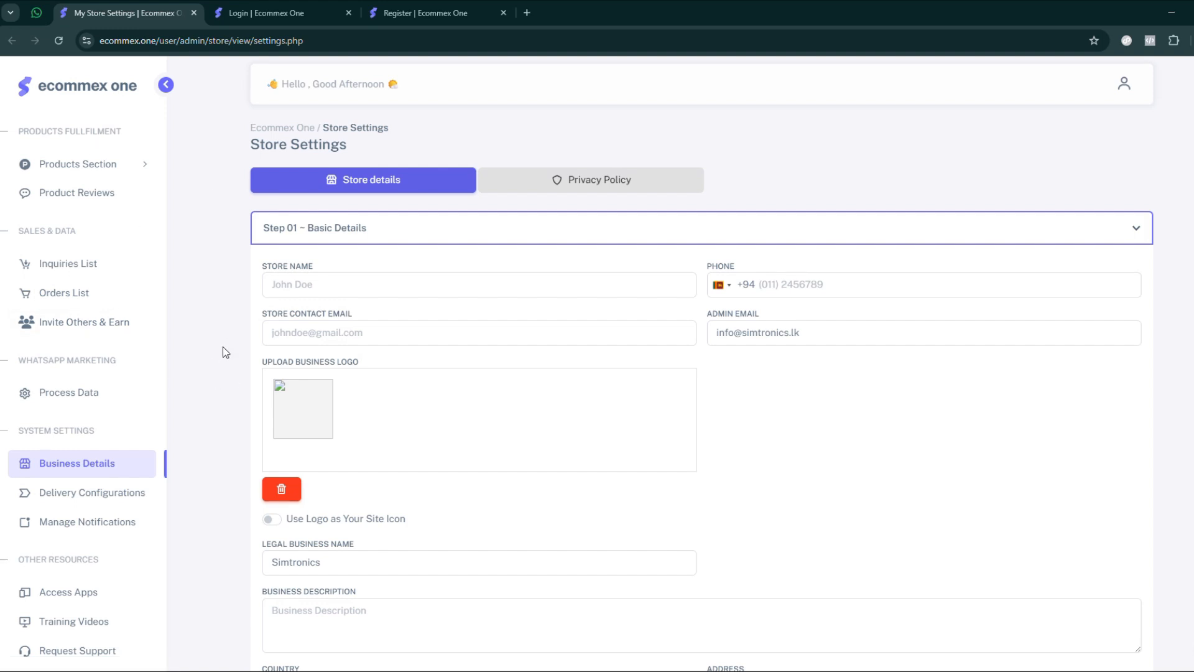
pyautogui.click(1124, 84)
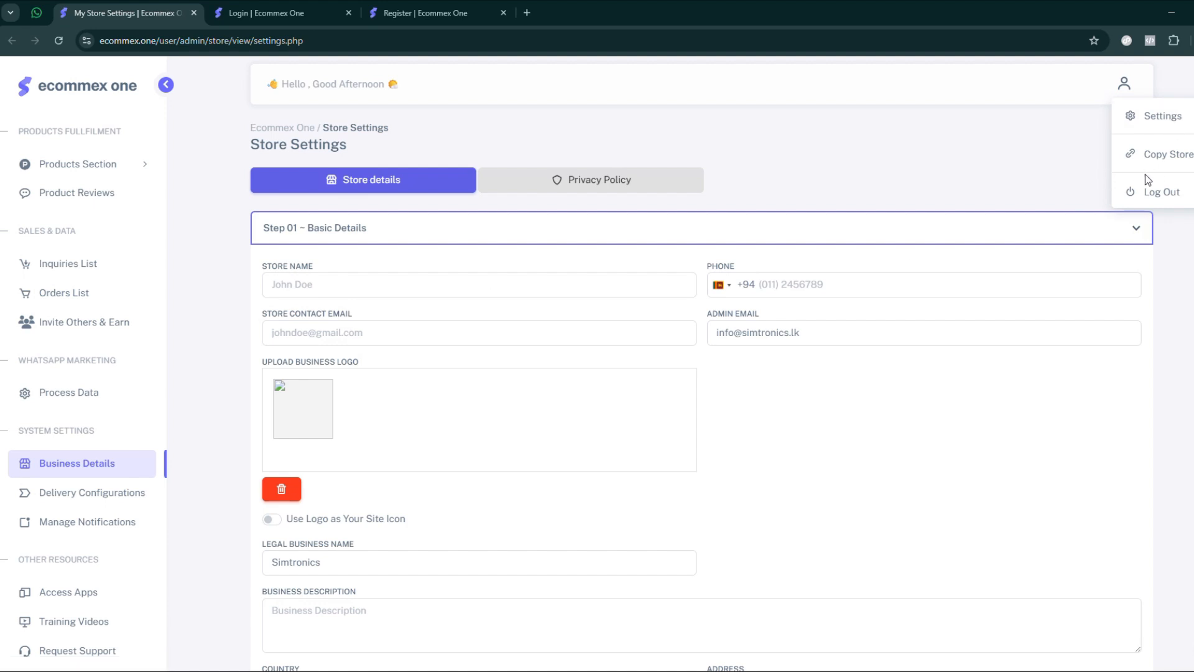
pyautogui.click(201, 294)
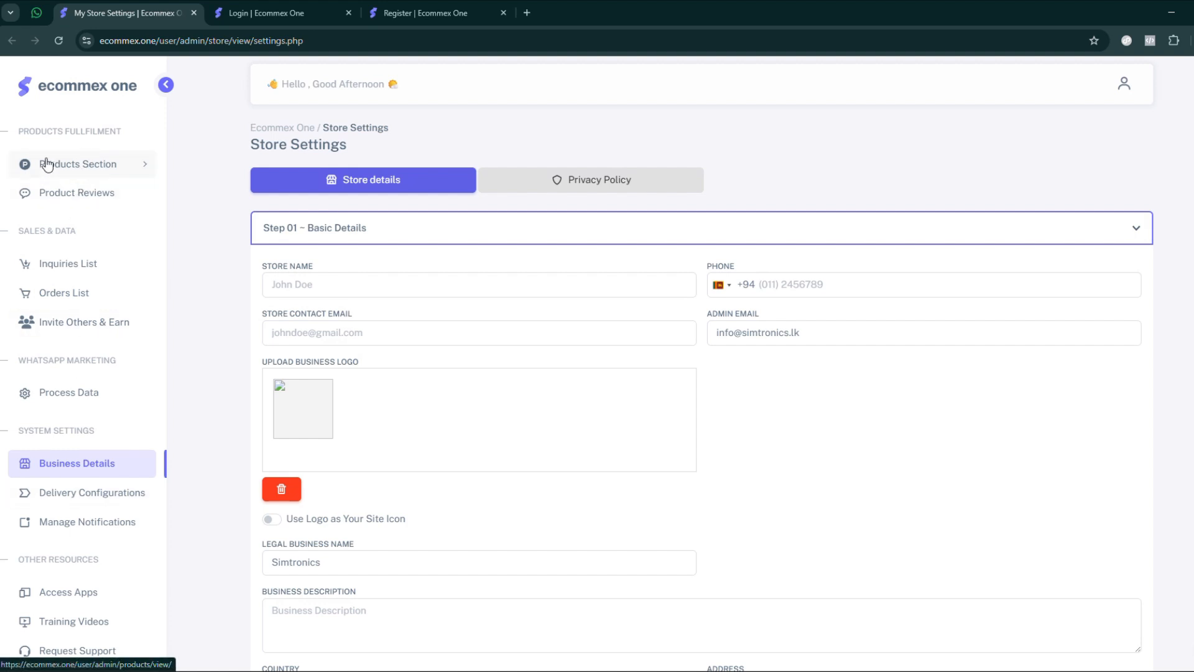
# - Expand the Products Section in the admin navigation, look through all its entries, and collapse it again
pyautogui.click(119, 165)
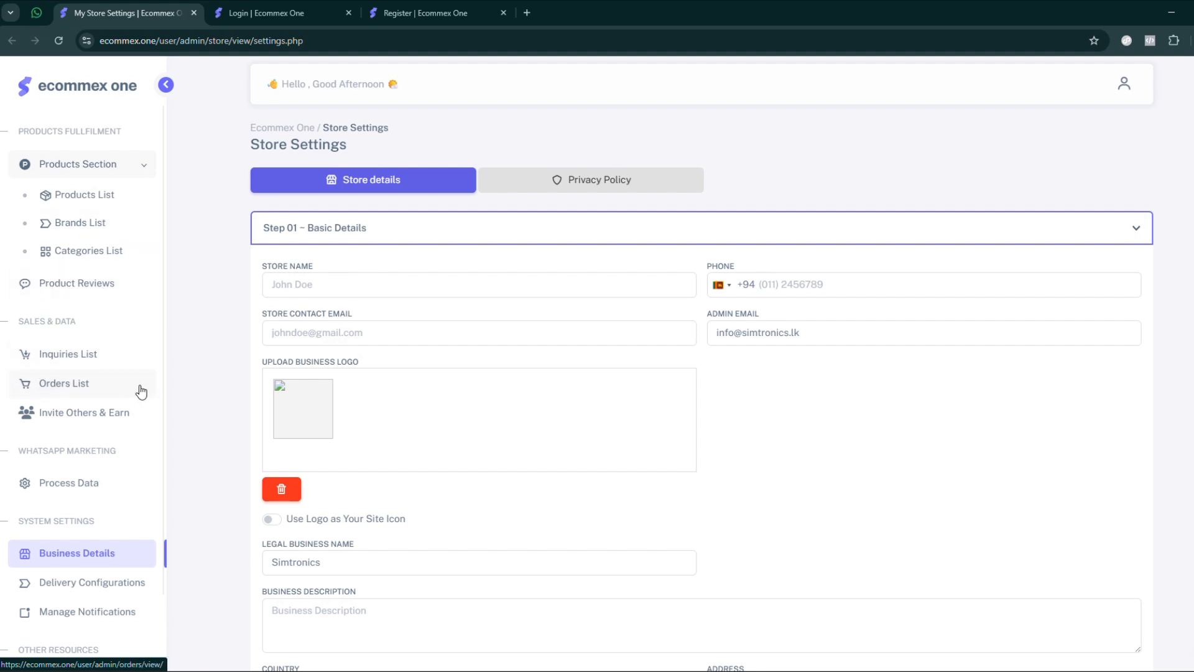
pyautogui.scroll(-1, 91, 339)
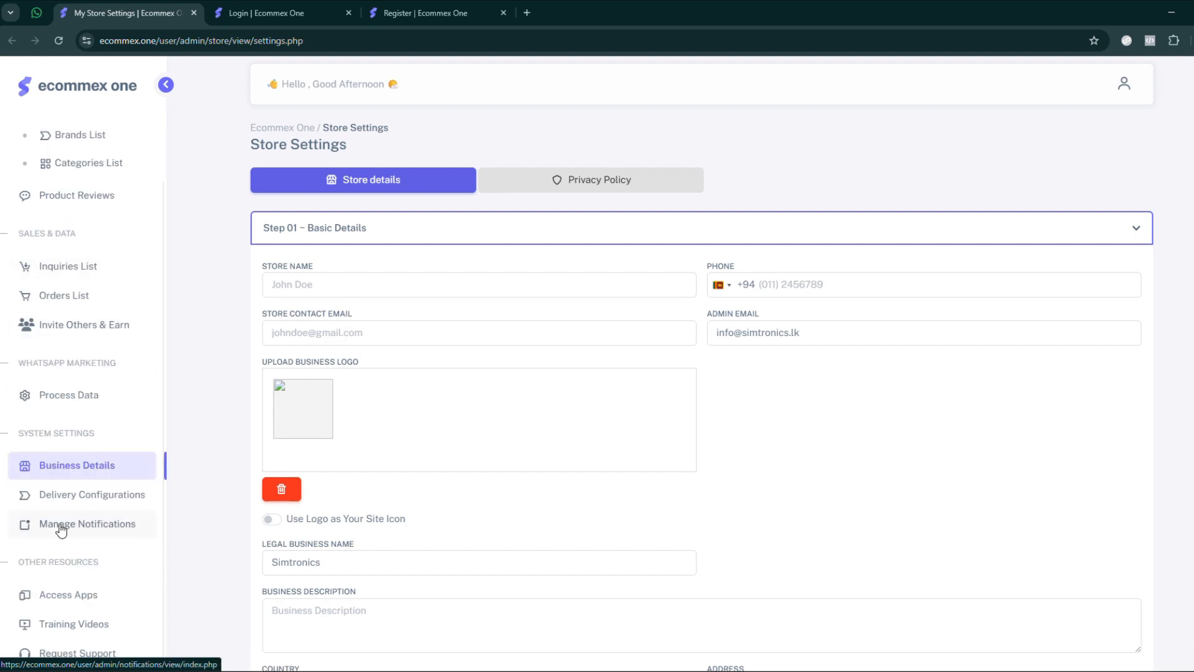
pyautogui.scroll(1, 60, 529)
pyautogui.click(76, 164)
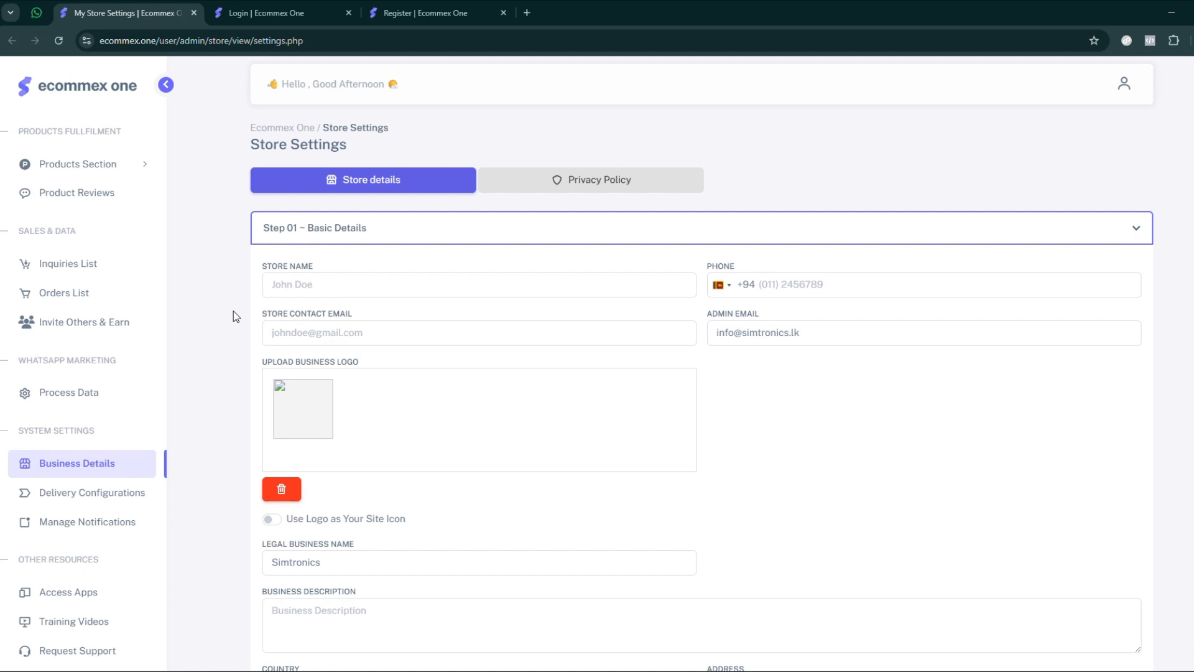
# - Examine the Store Name and Phone fields under Step 01 – Basic Details
pyautogui.moveTo(261, 266); pyautogui.dragTo(328, 269)
pyautogui.scroll(-1, 327, 273)
pyautogui.click(712, 244)
pyautogui.moveTo(710, 241); pyautogui.dragTo(740, 243)
pyautogui.click(779, 260)
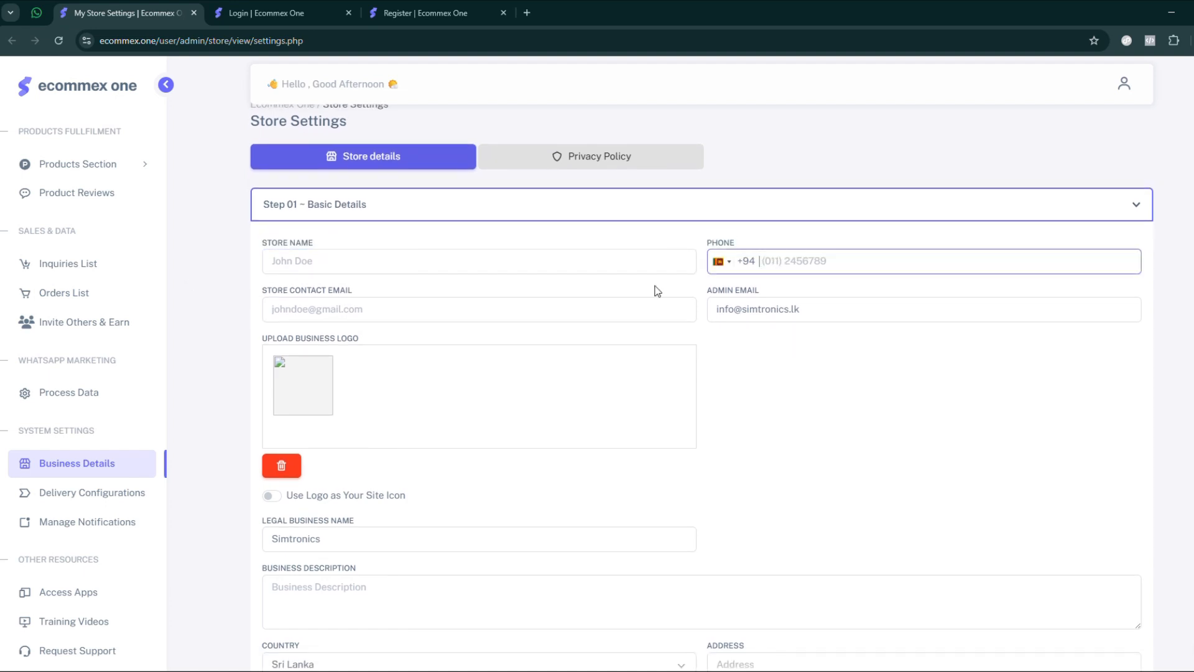
# - Examine the Store Contact Email and Admin Email fields in the basic details form
pyautogui.scroll(-1, 280, 306)
pyautogui.moveTo(263, 273); pyautogui.dragTo(379, 269)
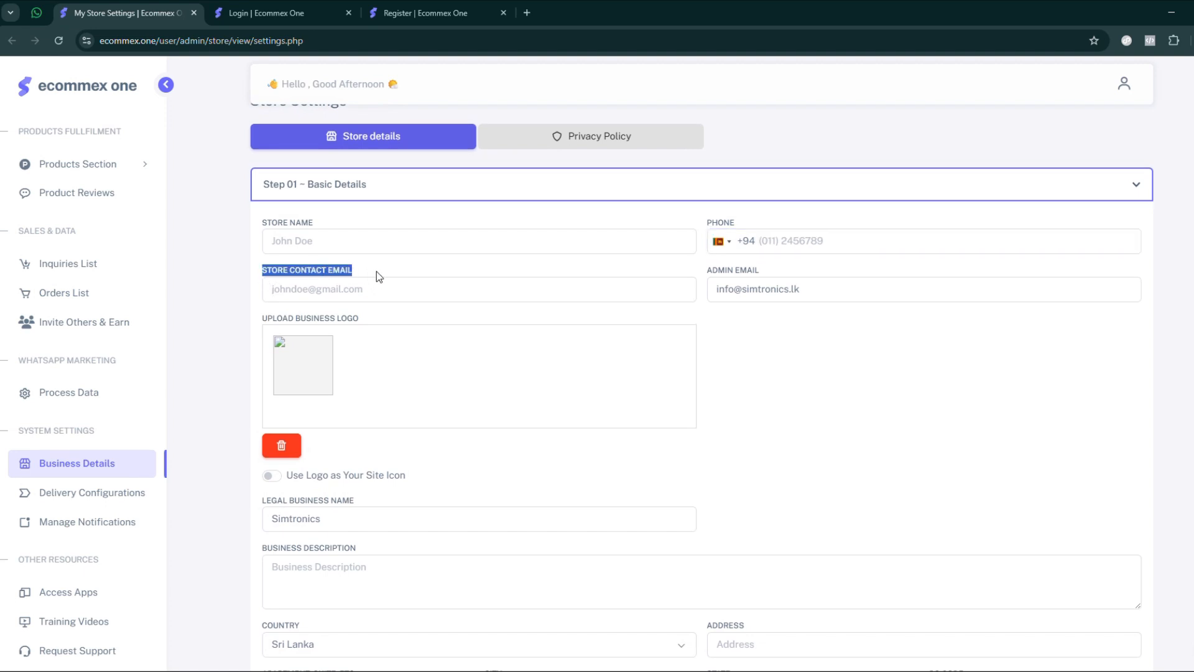
pyautogui.click(379, 269)
pyautogui.scroll(-1, 708, 311)
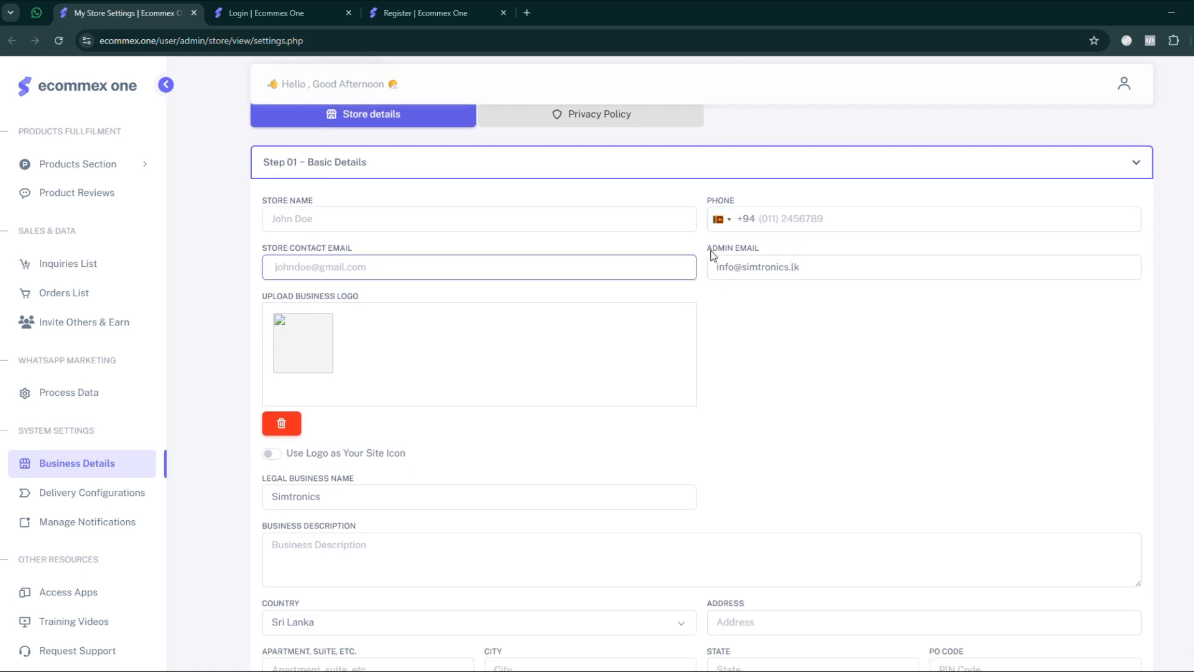
pyautogui.moveTo(713, 247); pyautogui.dragTo(773, 248)
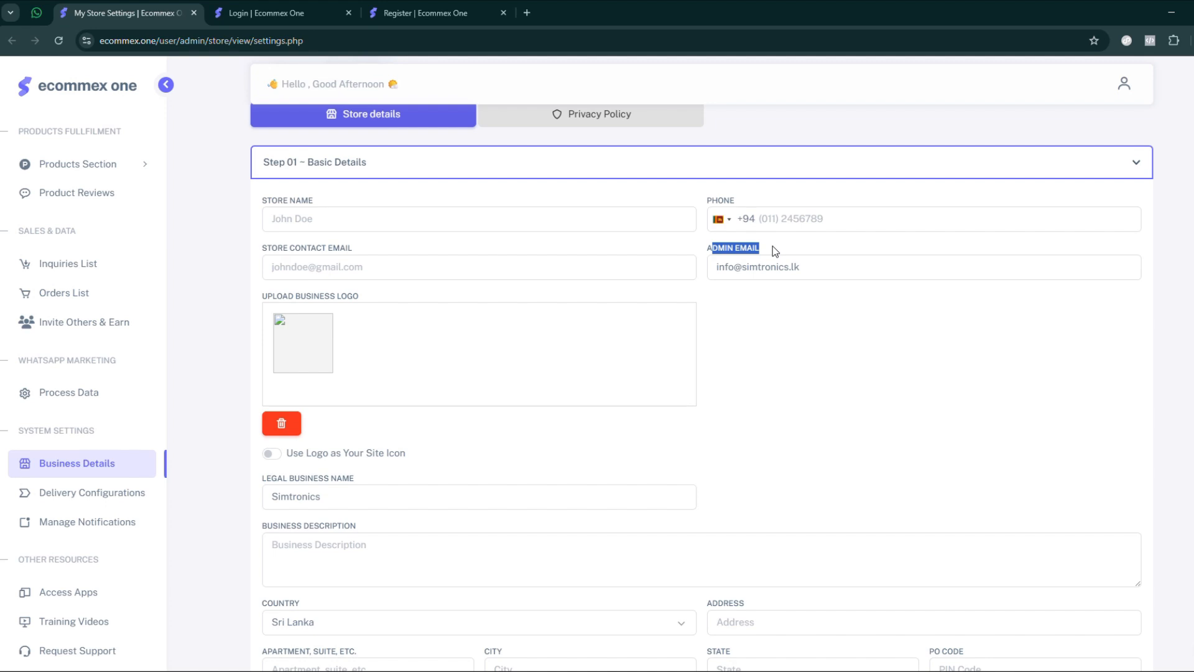
pyautogui.tripleClick(820, 266)
pyautogui.click(782, 371)
pyautogui.scroll(-3, 458, 370)
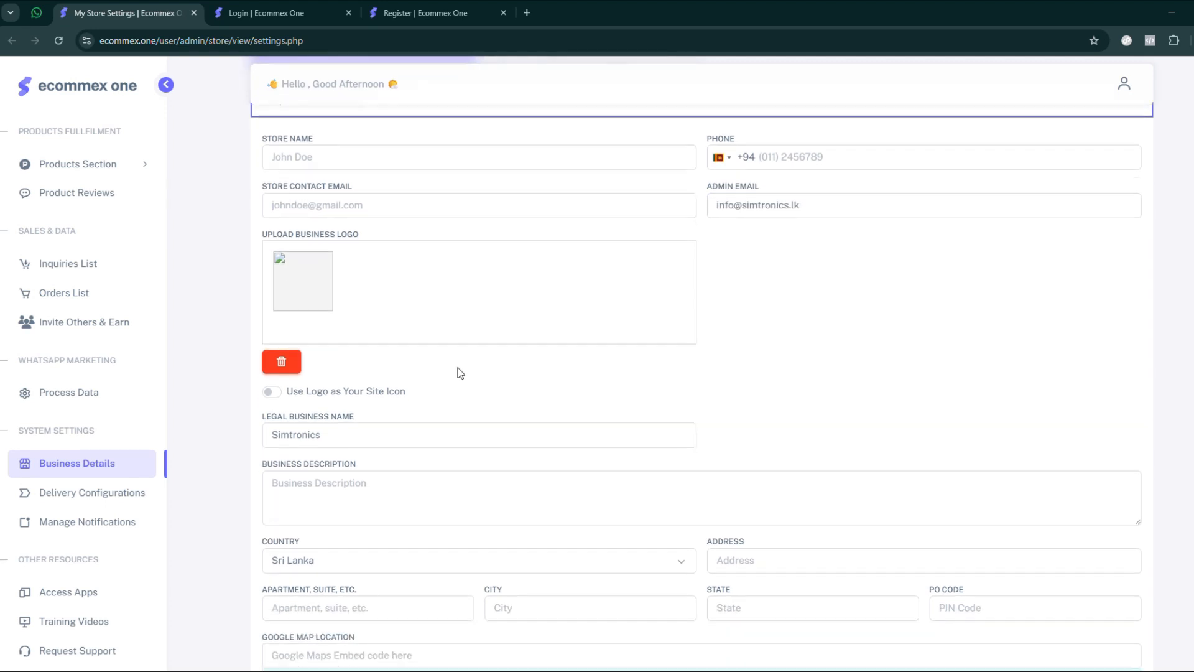
# - Look at the business logo upload area and toggle Use Logo as Your Site Icon, leaving it off
pyautogui.moveTo(264, 219); pyautogui.dragTo(377, 220)
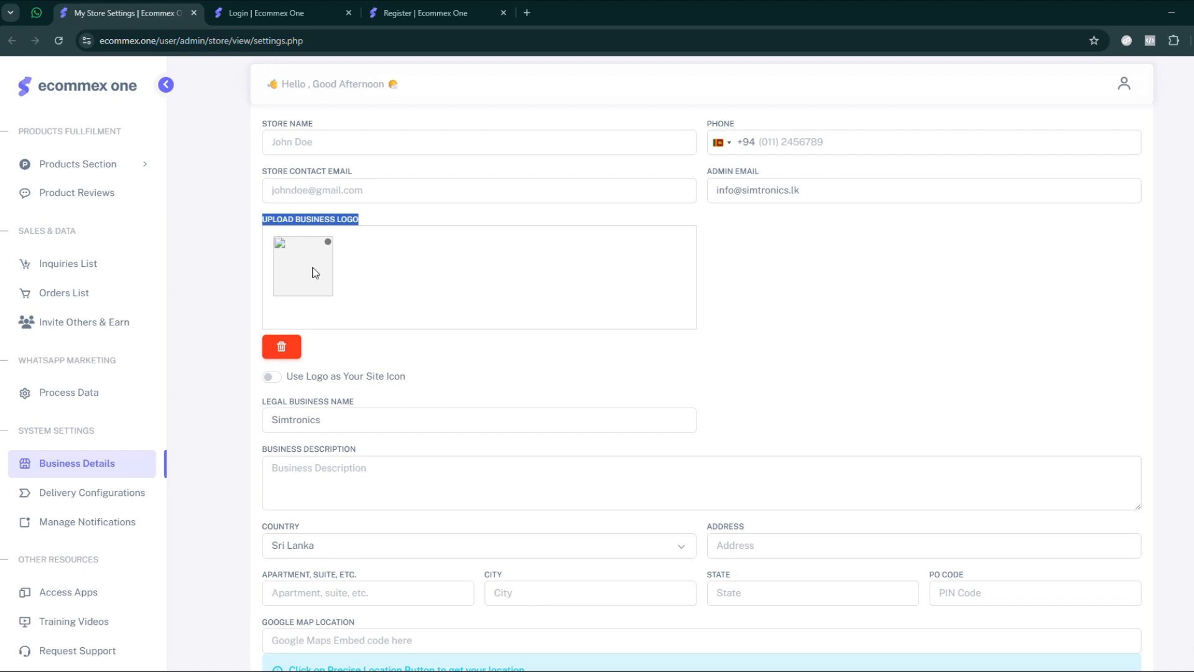
pyautogui.scroll(-1, 315, 273)
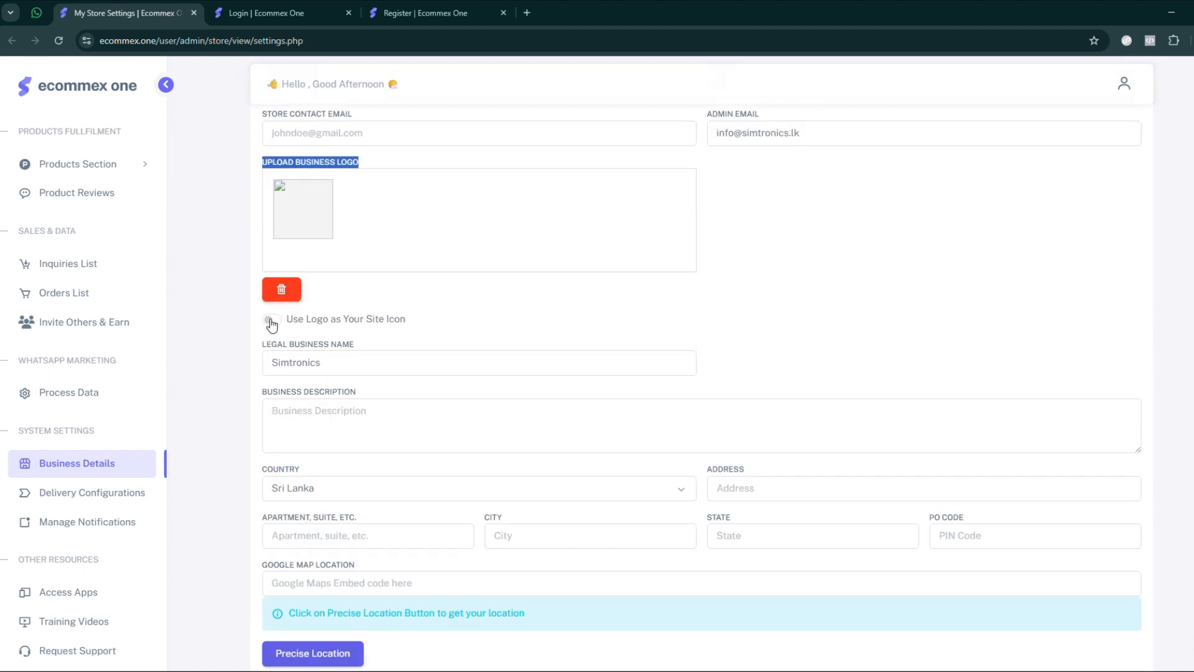
pyautogui.click(272, 320)
pyautogui.click(275, 321)
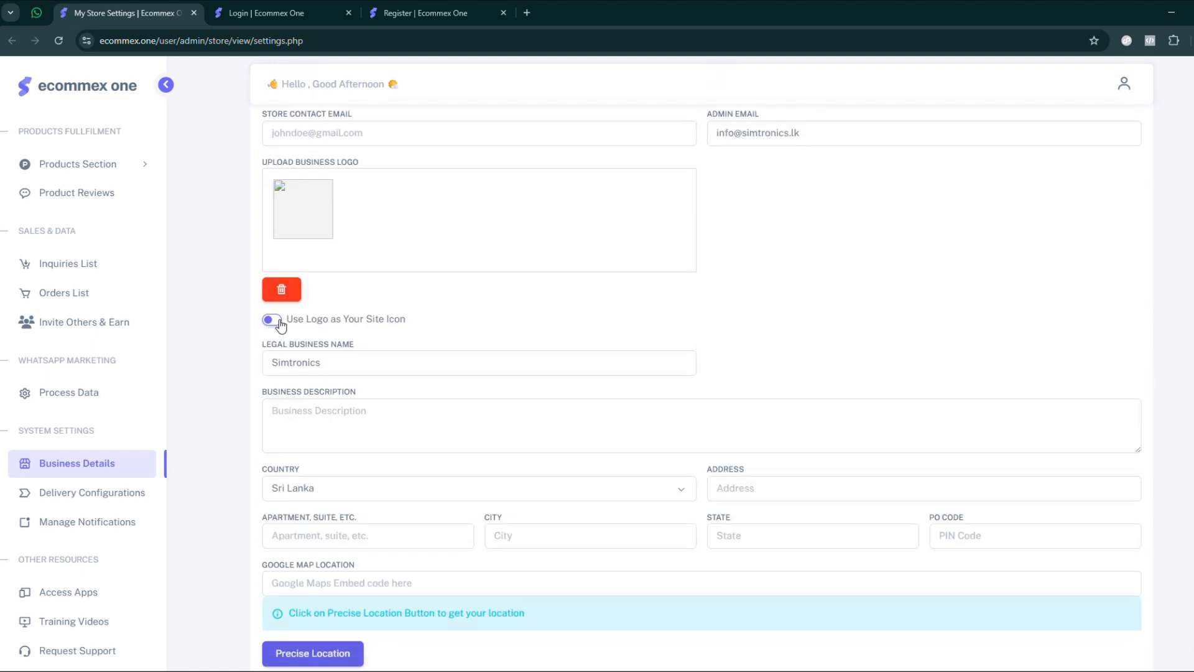
pyautogui.moveTo(407, 20)
pyautogui.click(269, 319)
pyautogui.scroll(-2, 230, 318)
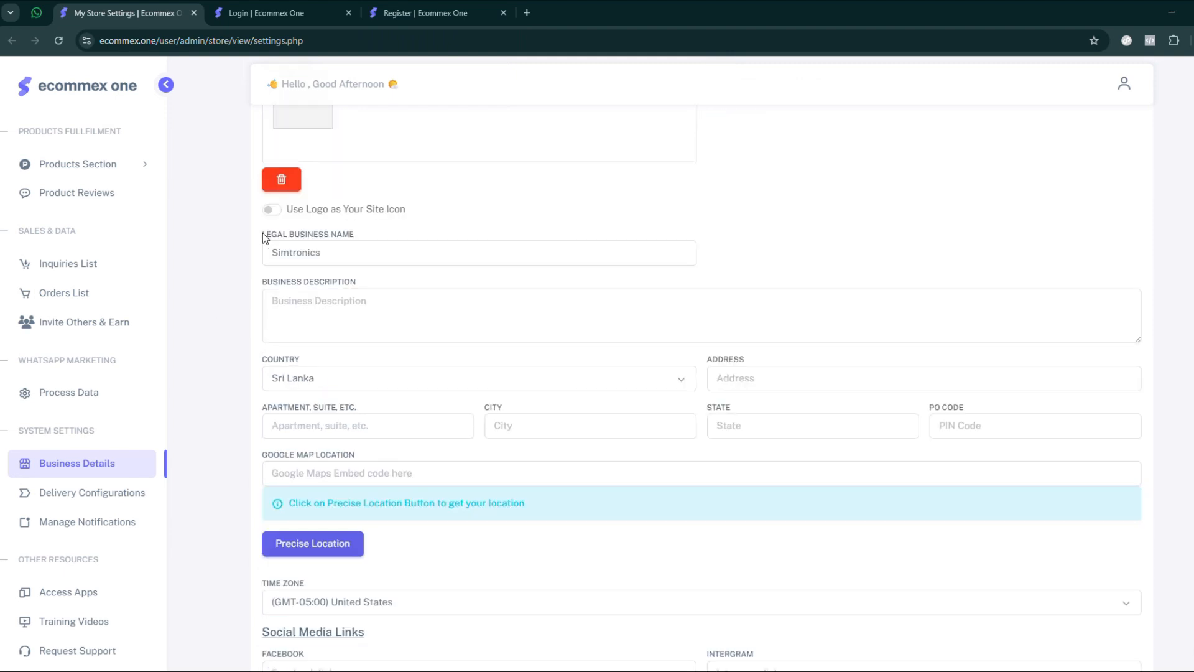
# - Examine the Legal Business Name and Business Description fields, and the address, time zone and social media fields below them
pyautogui.moveTo(272, 253); pyautogui.dragTo(375, 255)
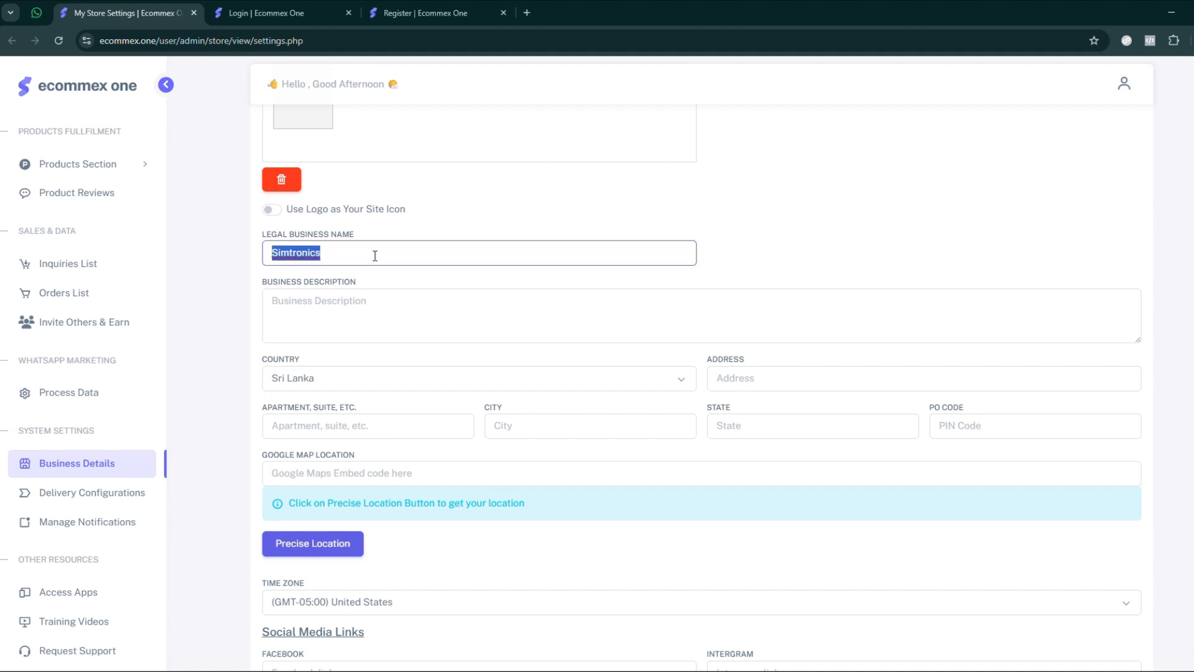
pyautogui.scroll(-1, 313, 269)
pyautogui.click(310, 269)
pyautogui.click(311, 269)
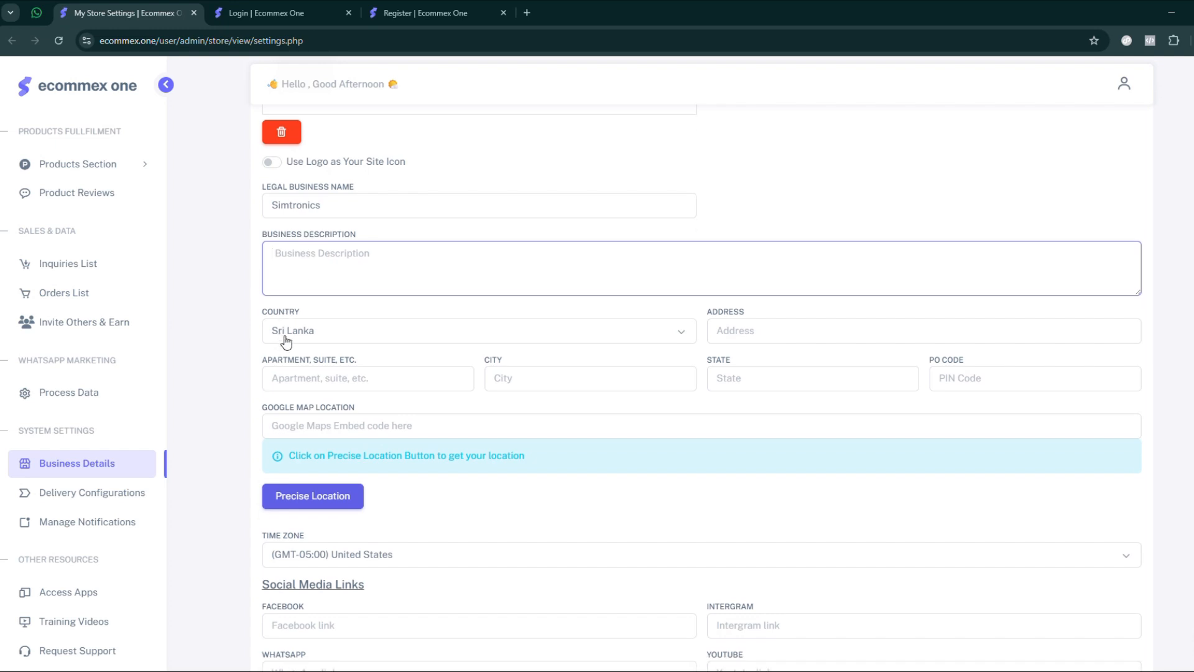
pyautogui.scroll(-1, 360, 330)
pyautogui.scroll(-4, 360, 333)
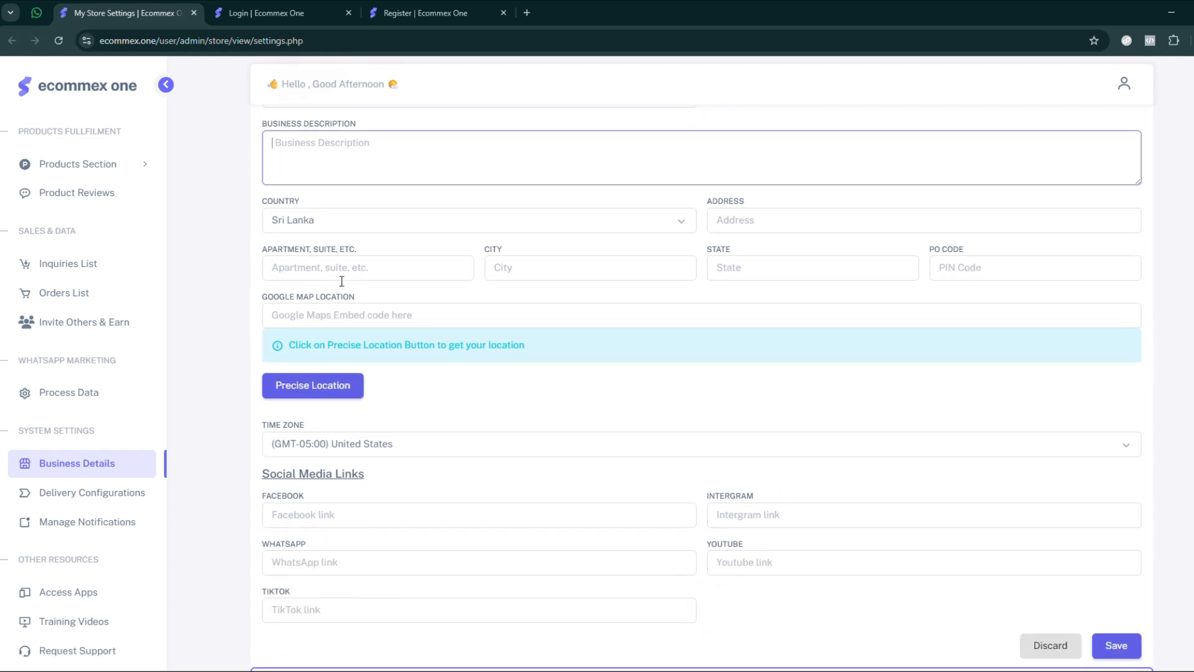
pyautogui.scroll(10, 244, 308)
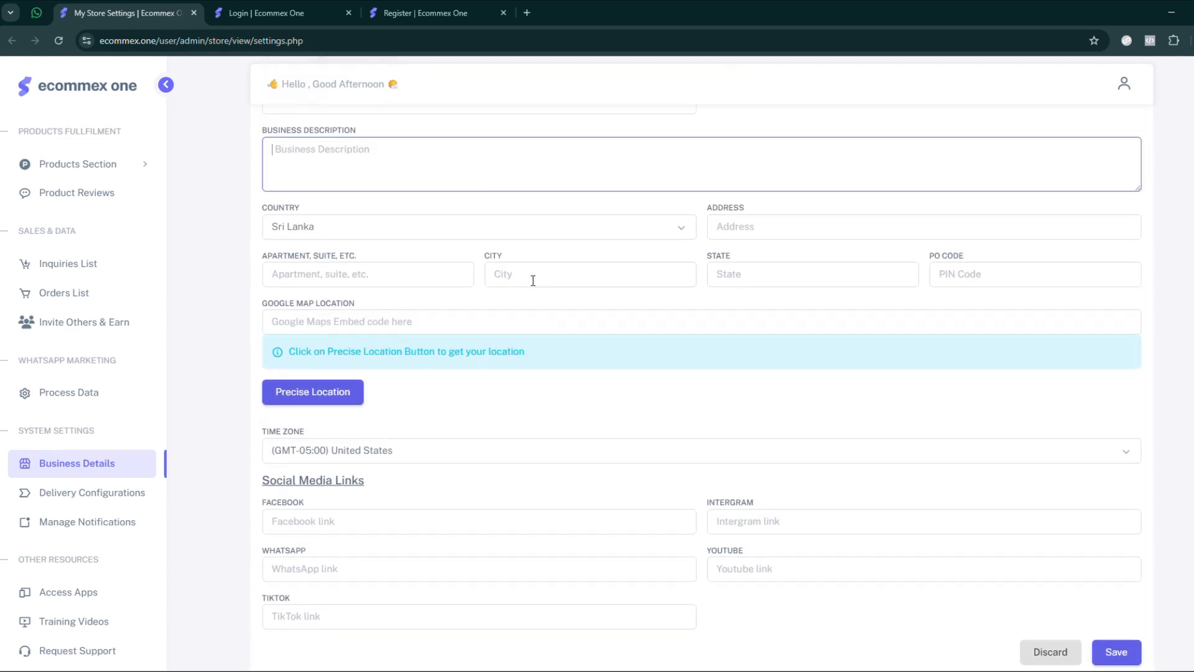
pyautogui.scroll(-1, 224, 295)
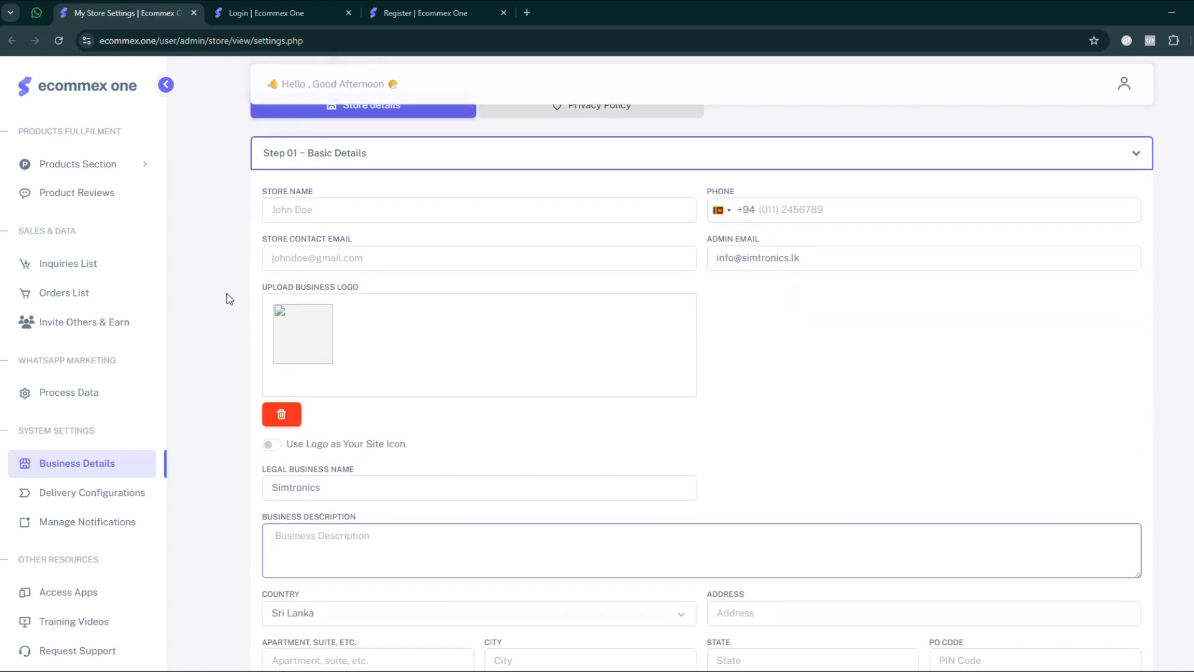
# - Review the whole basic details form, highlighting the store information fields and the country and address fields
pyautogui.moveTo(258, 190); pyautogui.dragTo(553, 438)
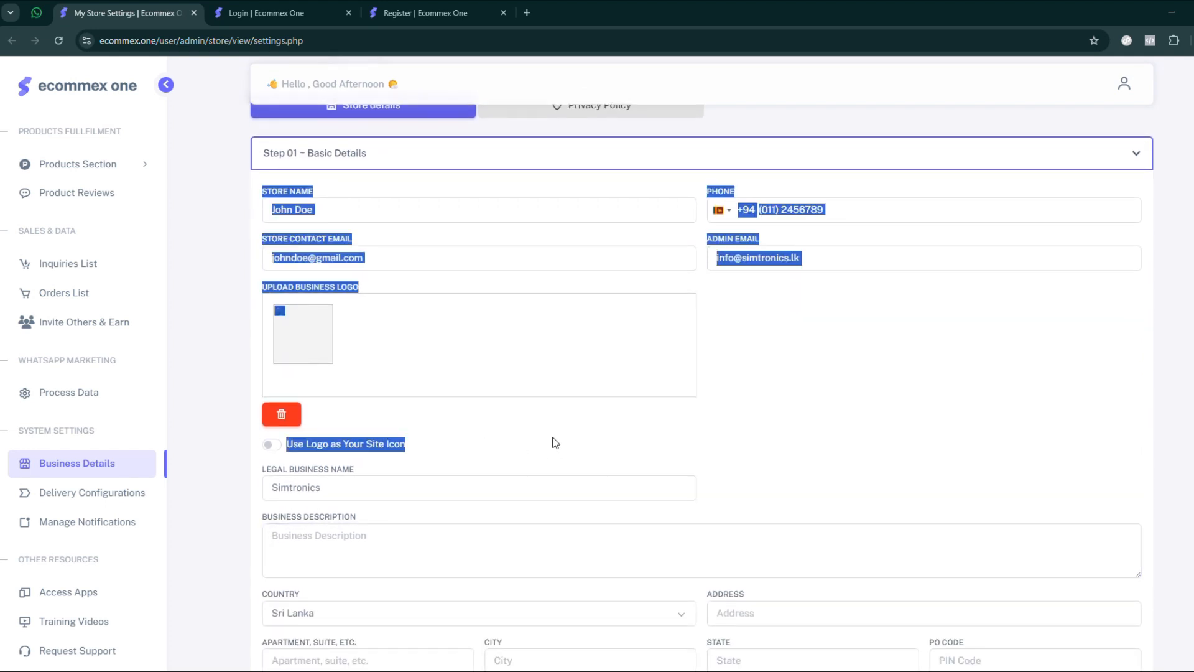
pyautogui.click(231, 312)
pyautogui.scroll(-4, 231, 312)
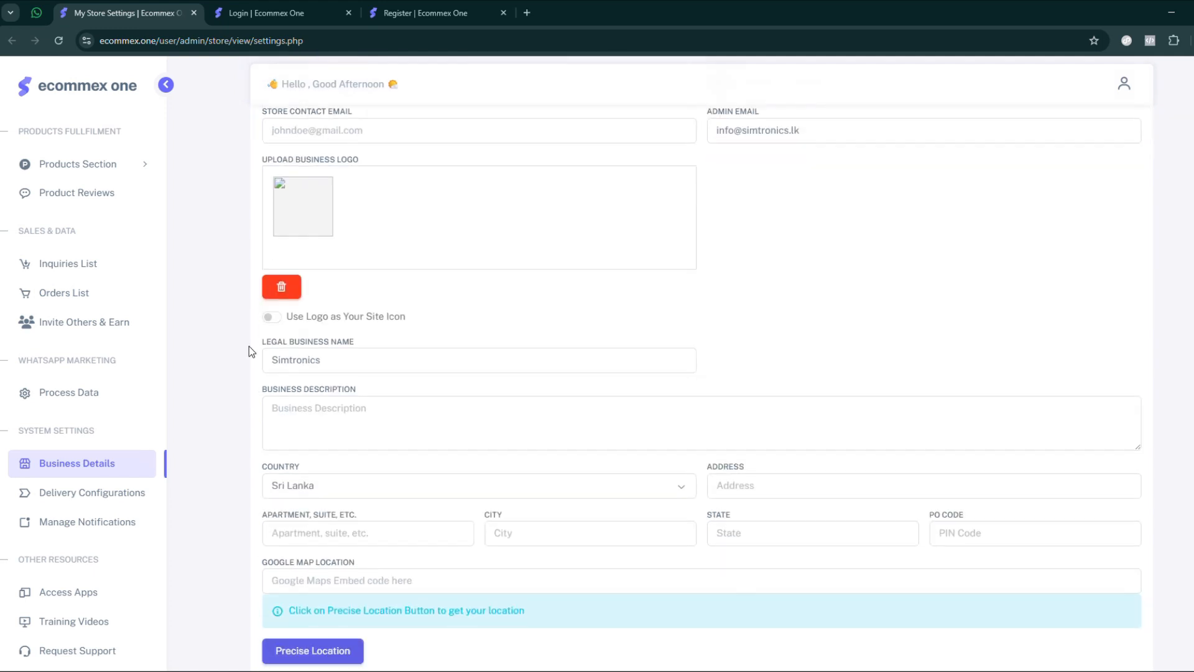
pyautogui.scroll(-5, 249, 346)
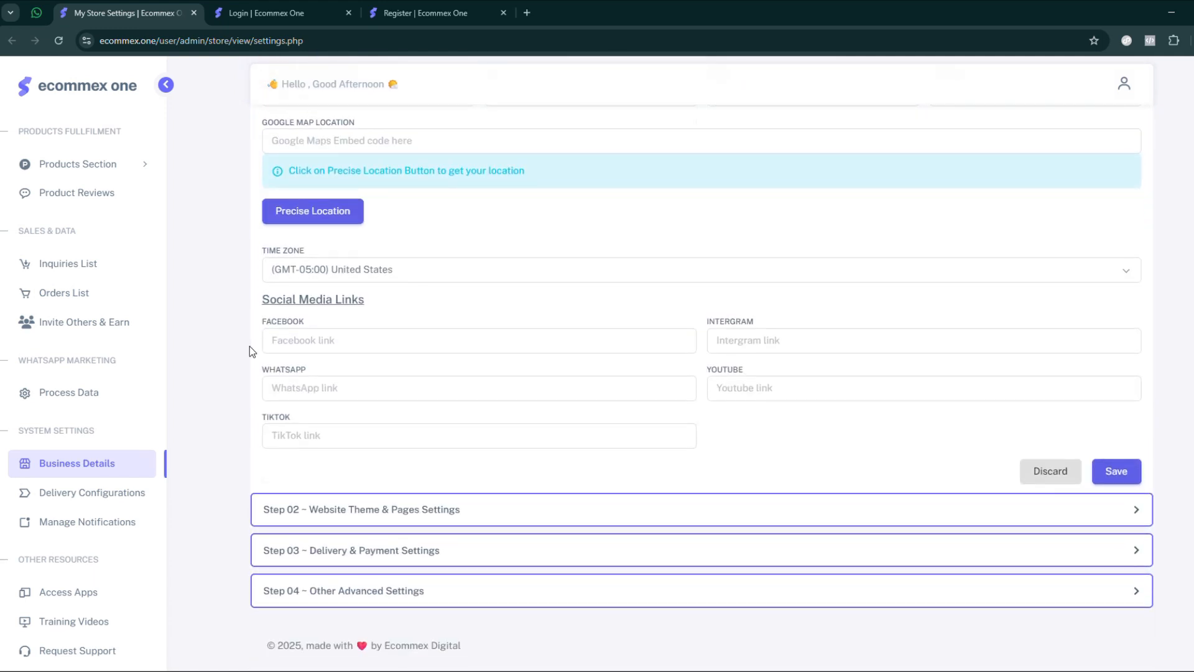
pyautogui.scroll(10, 249, 346)
pyautogui.scroll(-5, 249, 345)
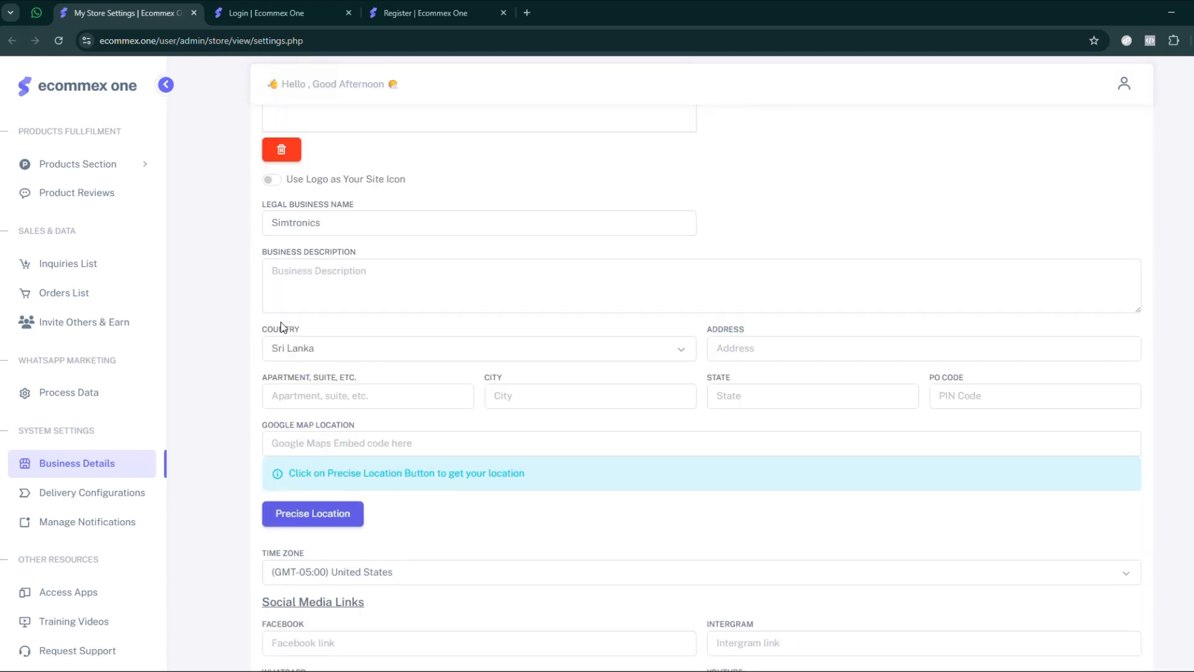
pyautogui.moveTo(265, 321); pyautogui.dragTo(1008, 389)
pyautogui.scroll(-2, 413, 387)
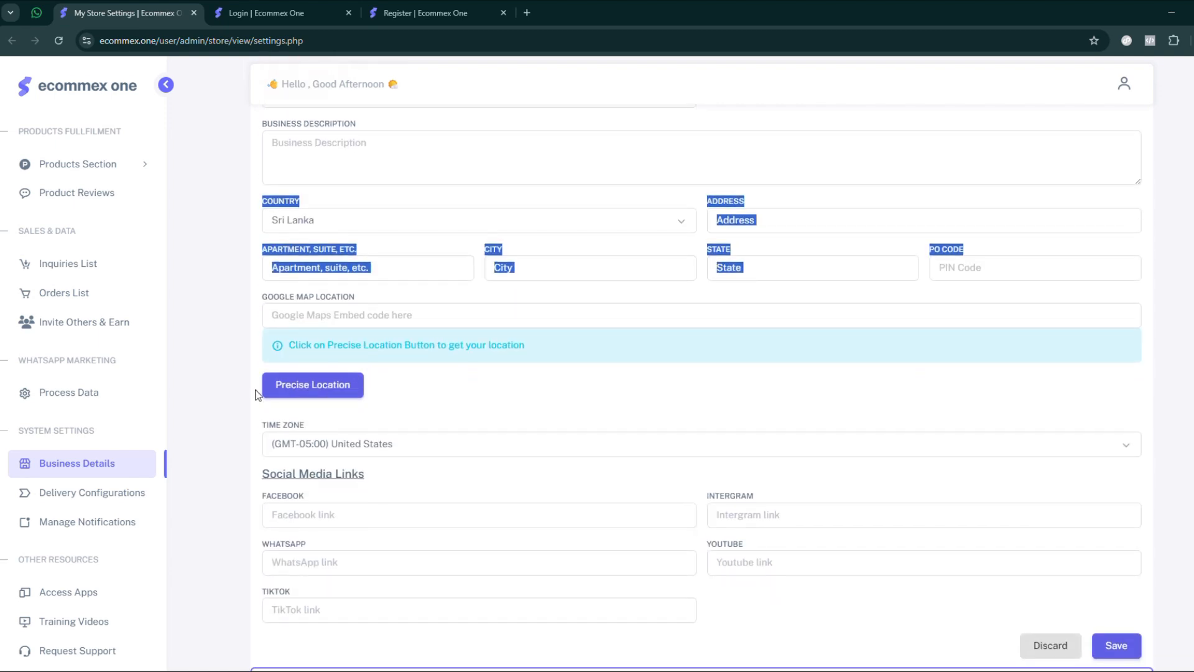
# - Examine the Social Media Links fields, including the Facebook link, and the save option at the end of the basic details form
pyautogui.click(222, 377)
pyautogui.scroll(-1, 218, 324)
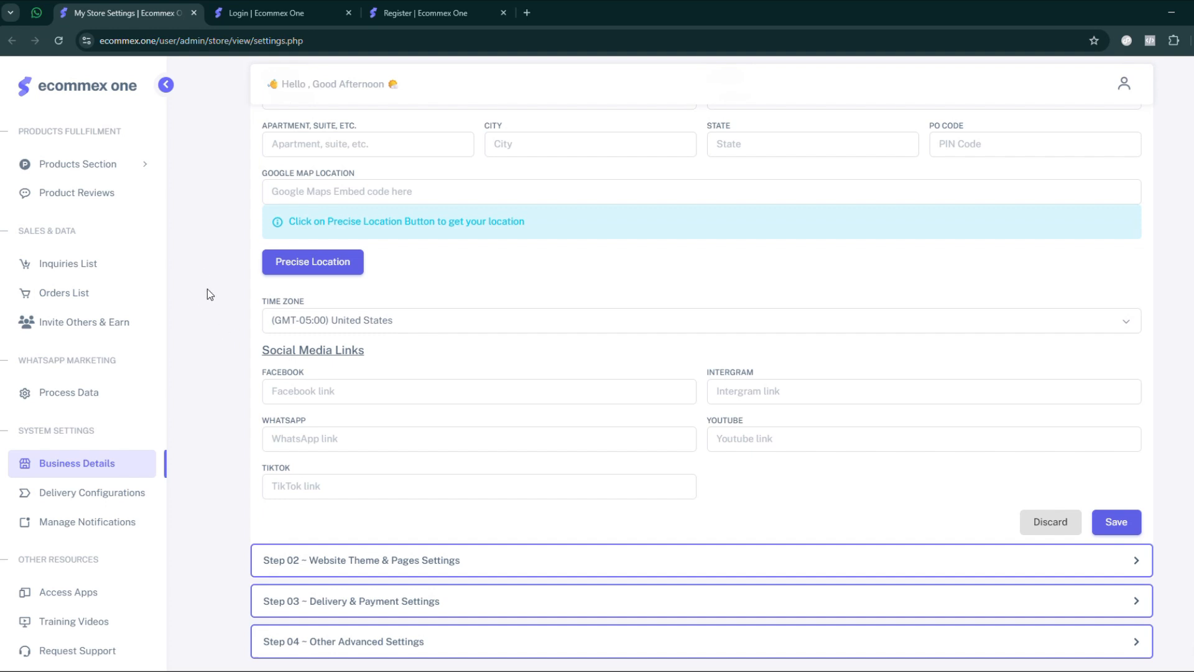
pyautogui.click(316, 391)
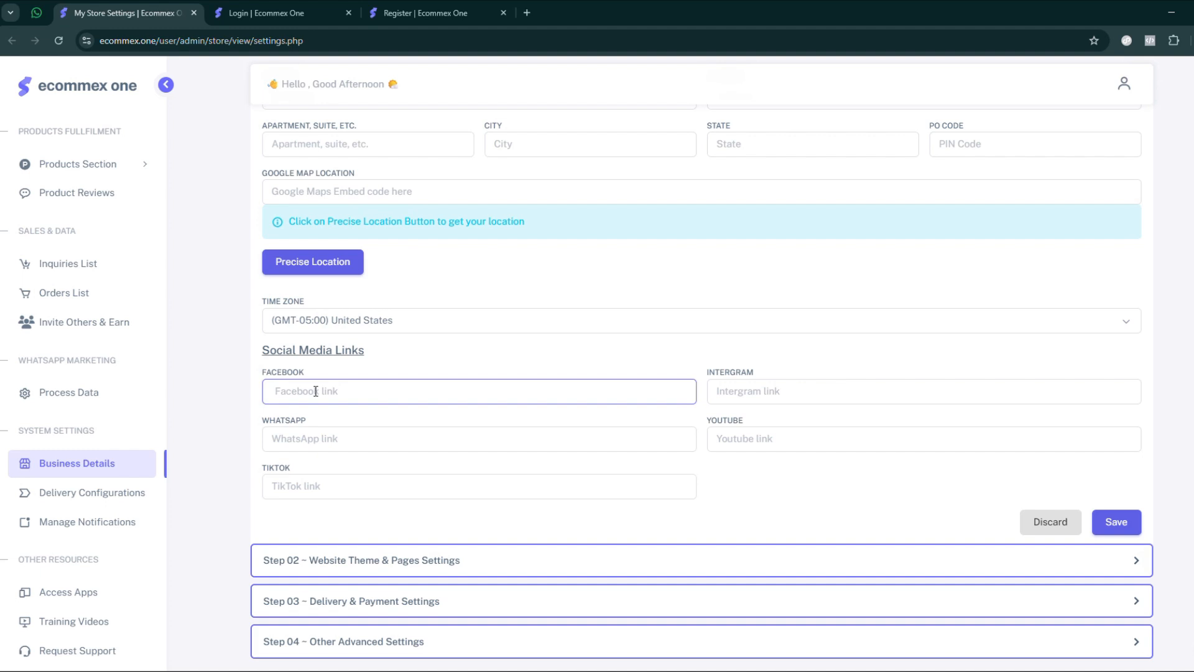
pyautogui.scroll(-1, 229, 371)
pyautogui.scroll(7, 228, 370)
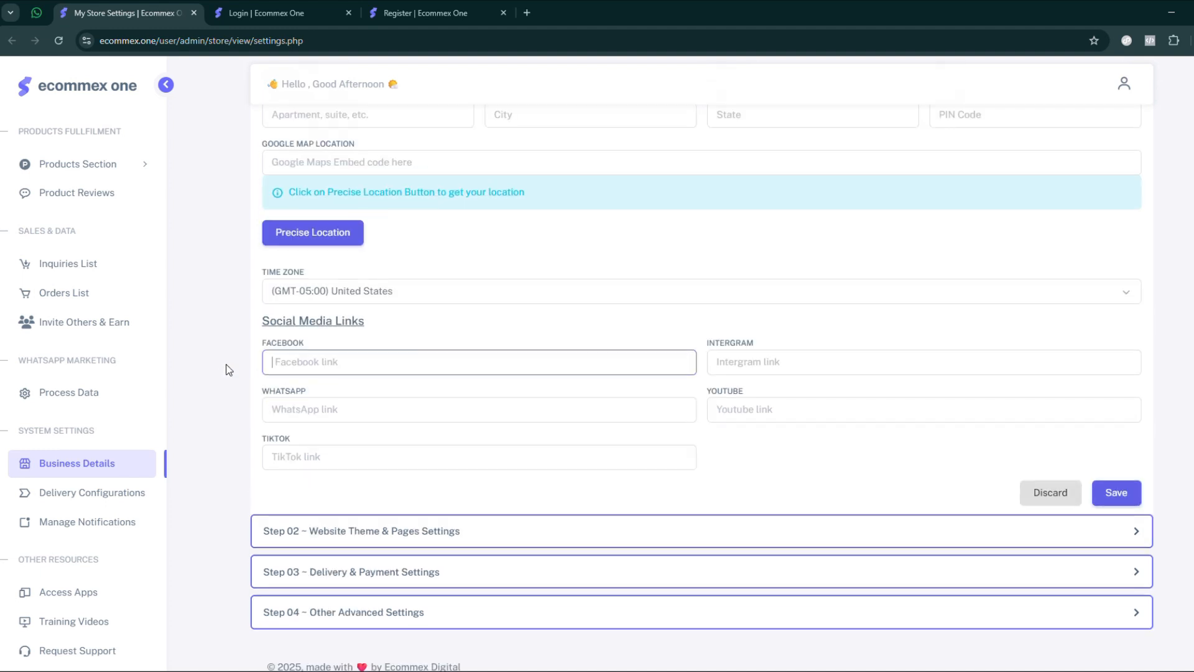
pyautogui.scroll(-6, 299, 235)
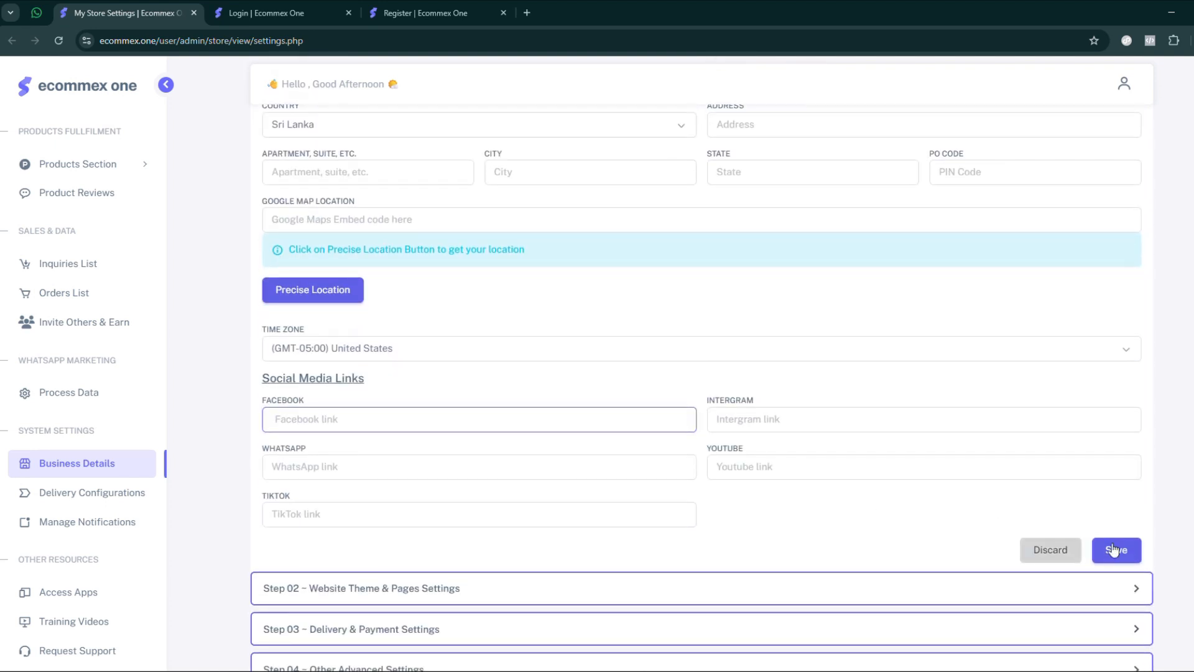
pyautogui.scroll(-2, 312, 482)
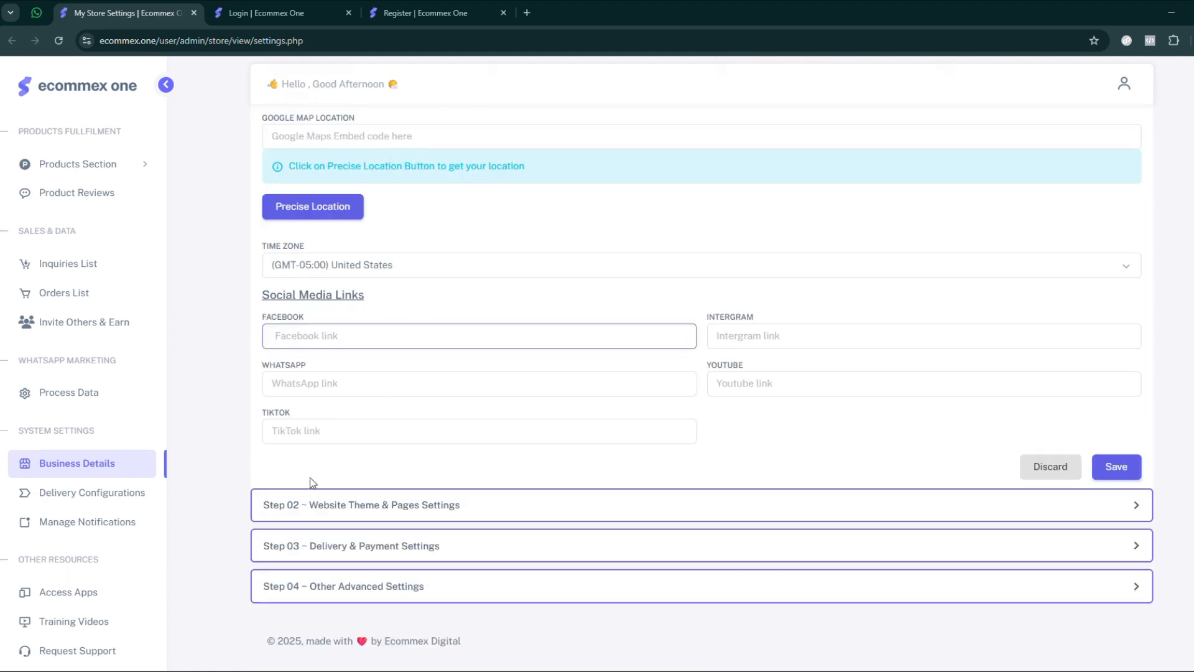
# - Open Step 02 - Website Theme & Pages Settings and highlight the Home Page Banner Images heading
pyautogui.click(355, 506)
pyautogui.scroll(-1, 248, 267)
pyautogui.moveTo(261, 236); pyautogui.dragTo(446, 248)
pyautogui.scroll(-2, 446, 247)
# - Replace the placeholder home page banner with the first three uploaded_ JPEG product photos from the Downloads folder
pyautogui.moveTo(401, 182)
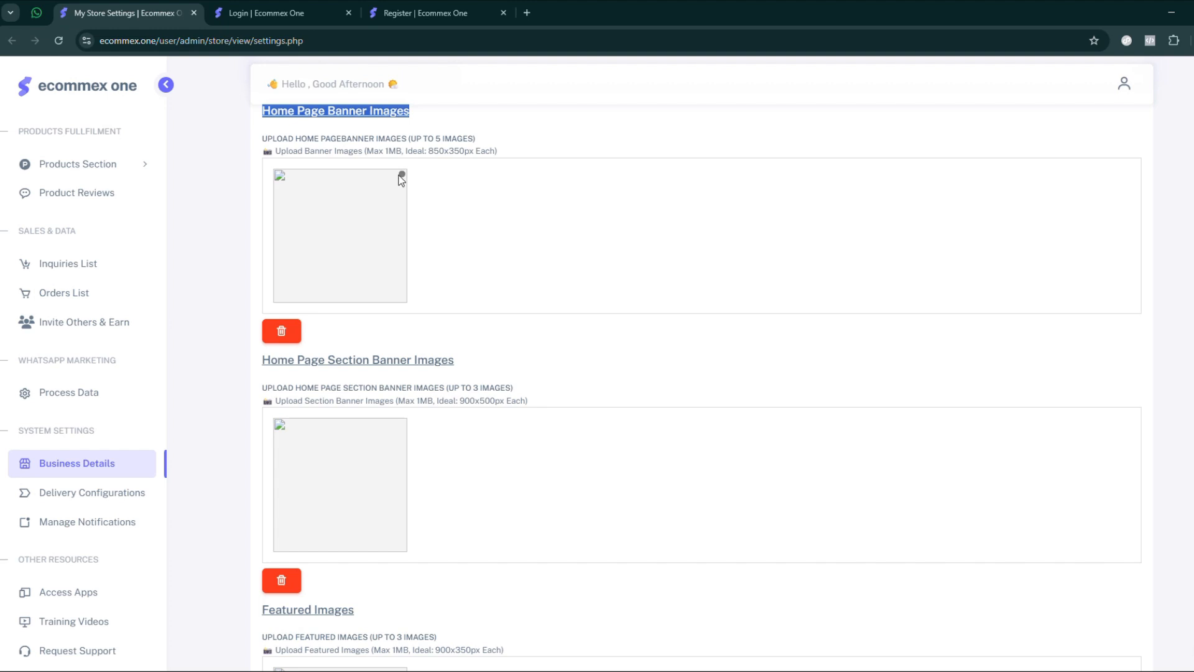
pyautogui.click(402, 180)
pyautogui.click(394, 232)
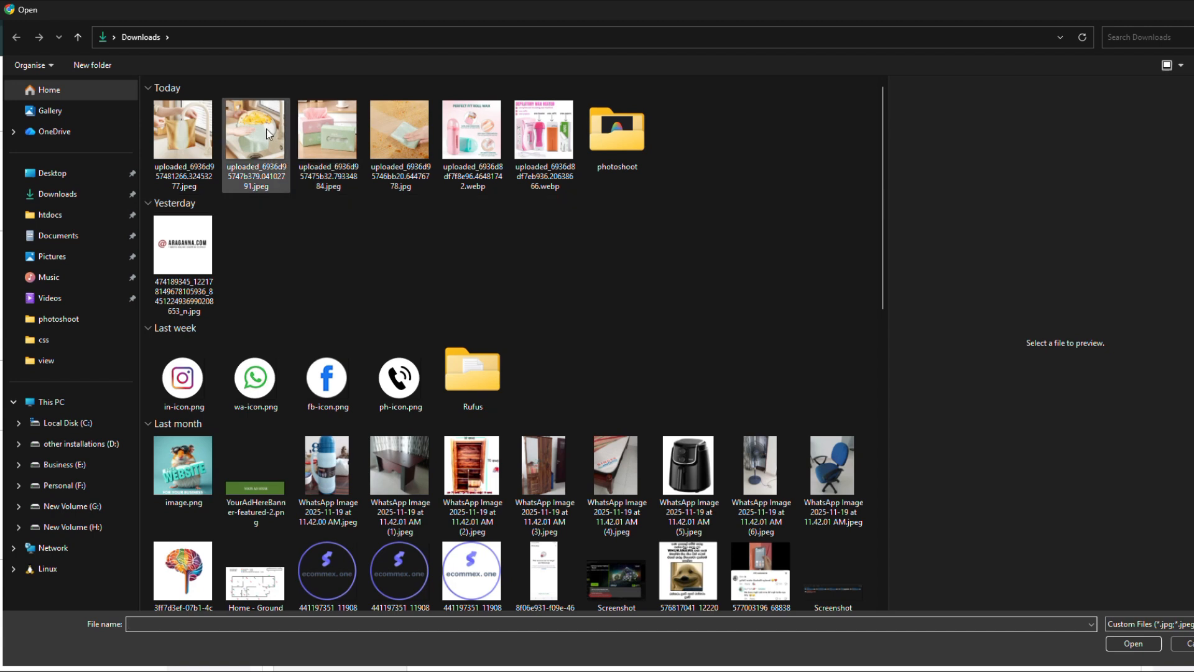
pyautogui.click(184, 132)
pyautogui.keyDown('ctrl'); pyautogui.click(248, 141); pyautogui.keyUp('ctrl')
pyautogui.keyDown('ctrl'); pyautogui.click(322, 136); pyautogui.keyUp('ctrl')
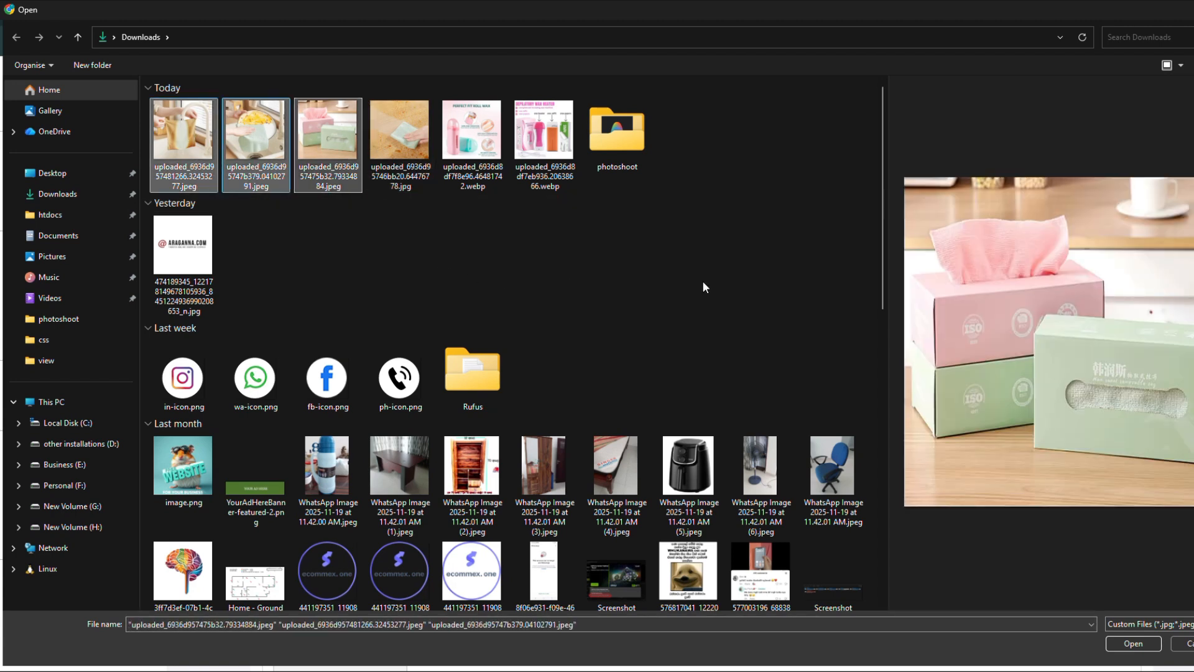
pyautogui.click(1132, 643)
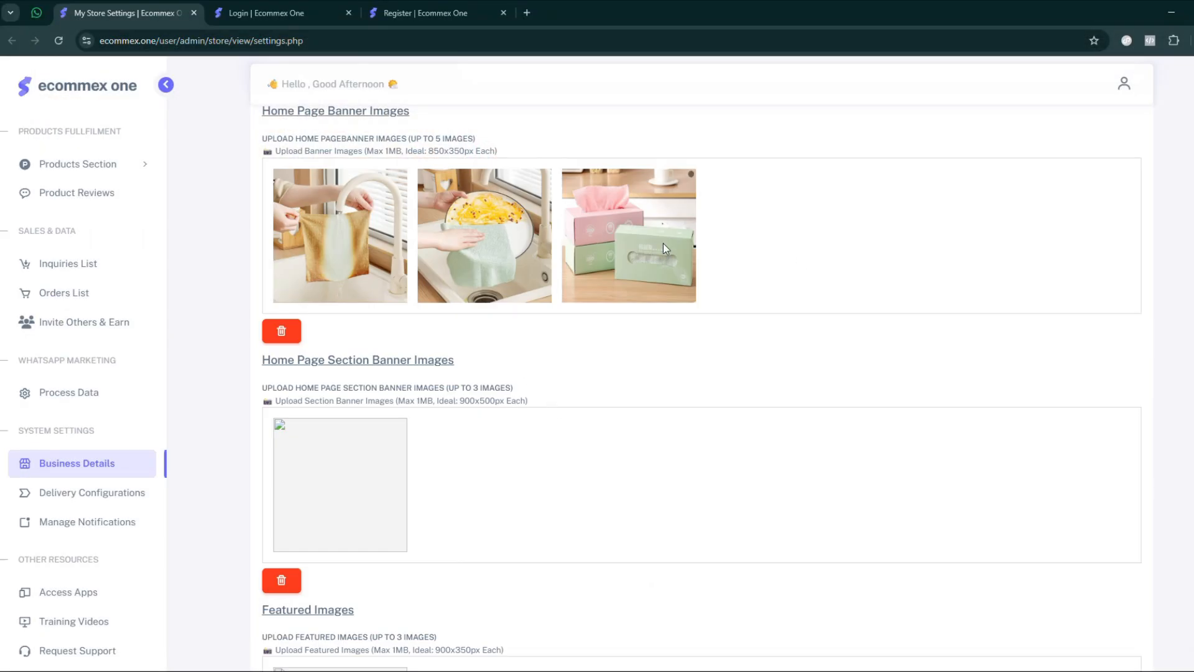
# - Clear the home page banner images and highlight the Home Page Section Banner Images heading
pyautogui.click(401, 175)
pyautogui.click(400, 176)
pyautogui.click(400, 176)
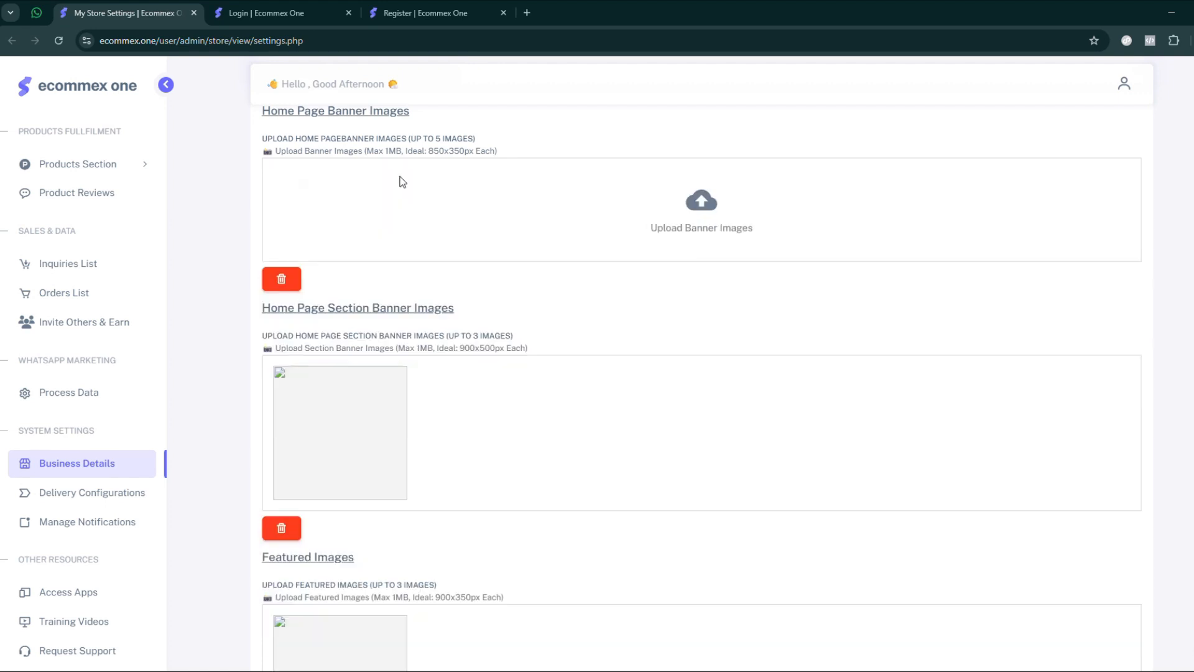
pyautogui.scroll(-1, 245, 330)
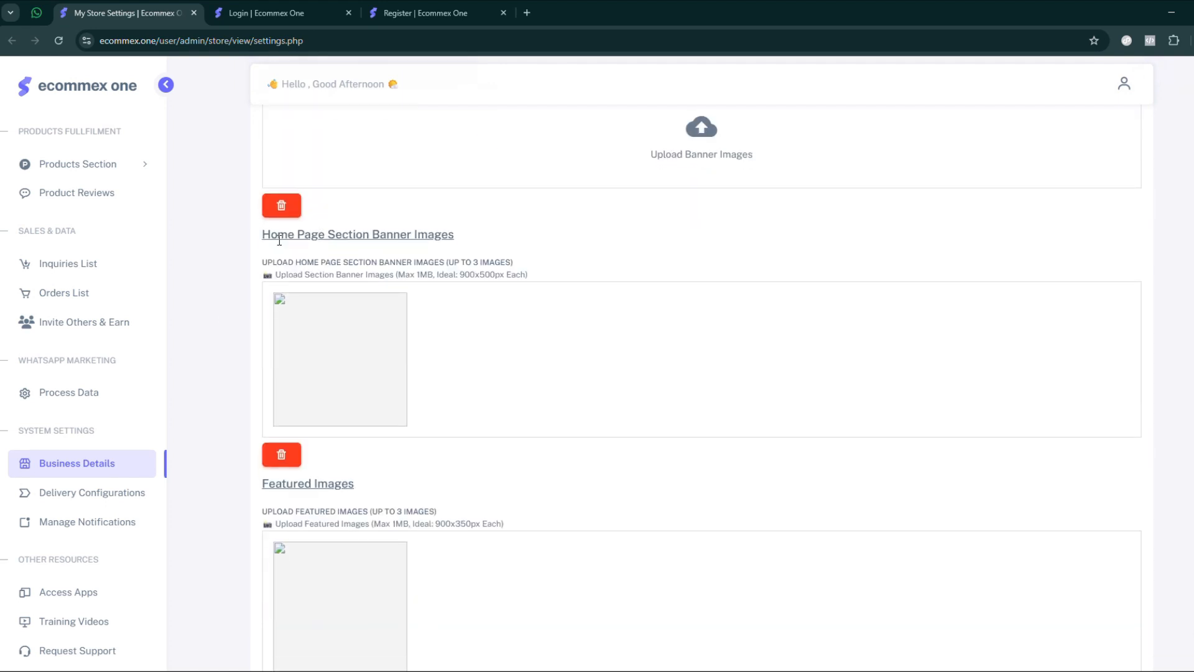
pyautogui.moveTo(277, 232); pyautogui.dragTo(461, 237)
pyautogui.scroll(-1, 460, 238)
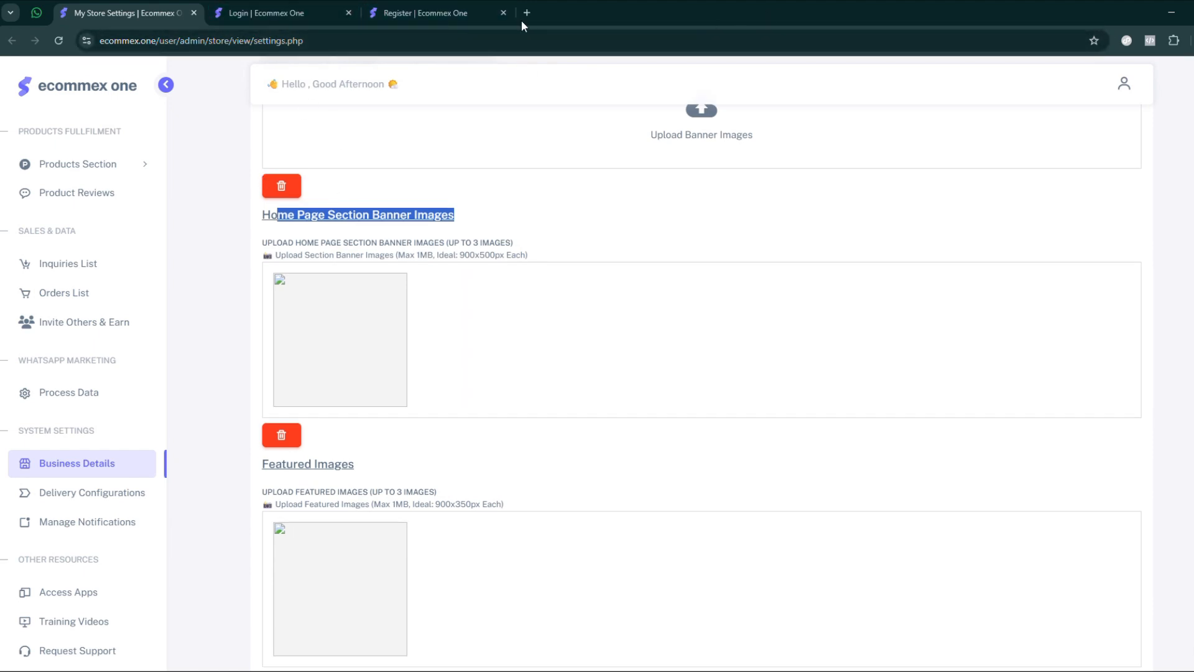
# - Open simplemusic.lk in a new browser tab and show it in split view with the store settings page
pyautogui.click(526, 12)
pyautogui.write('simplemusic.lk')
pyautogui.press('Return')
pyautogui.click(130, 12)
pyautogui.click(525, 12)
pyautogui.rightClick(525, 14)
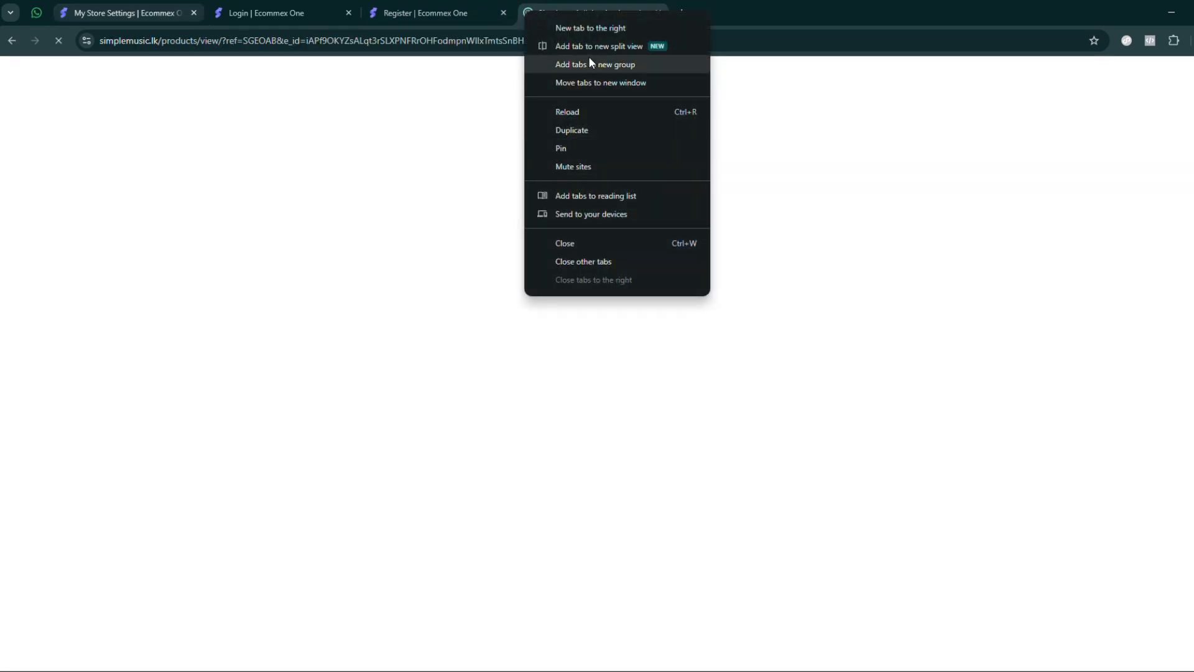
pyautogui.click(594, 46)
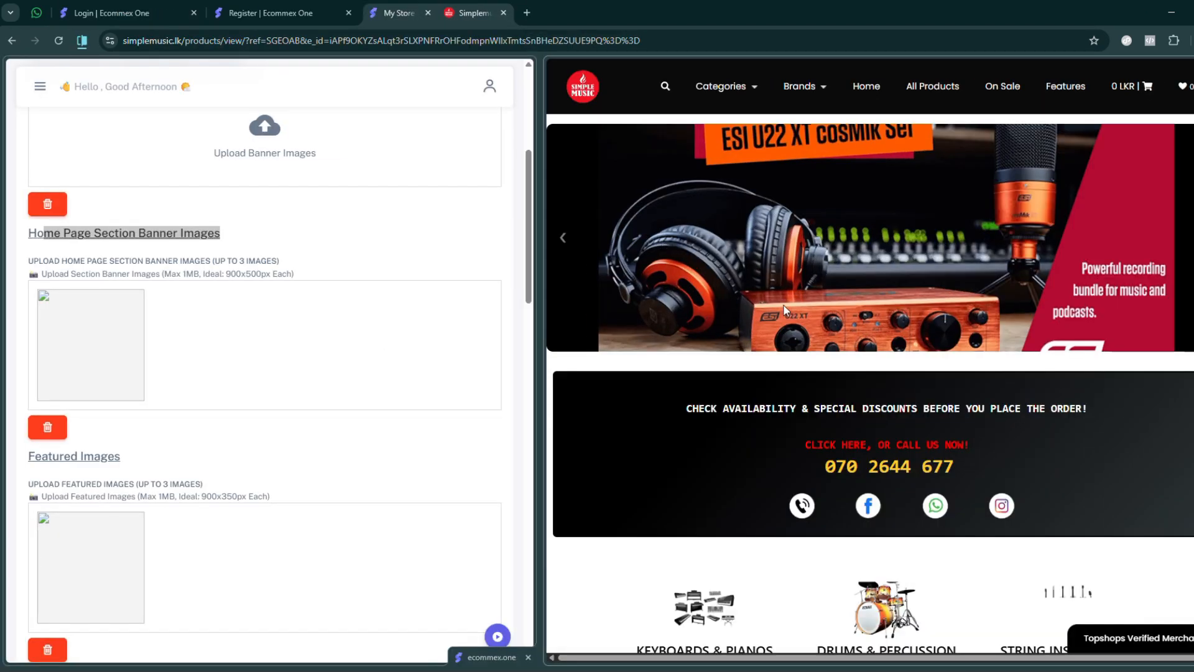
# - Look over the Simple Music home page and enlarge the storefront's share of the split view
pyautogui.scroll(-10, 783, 309)
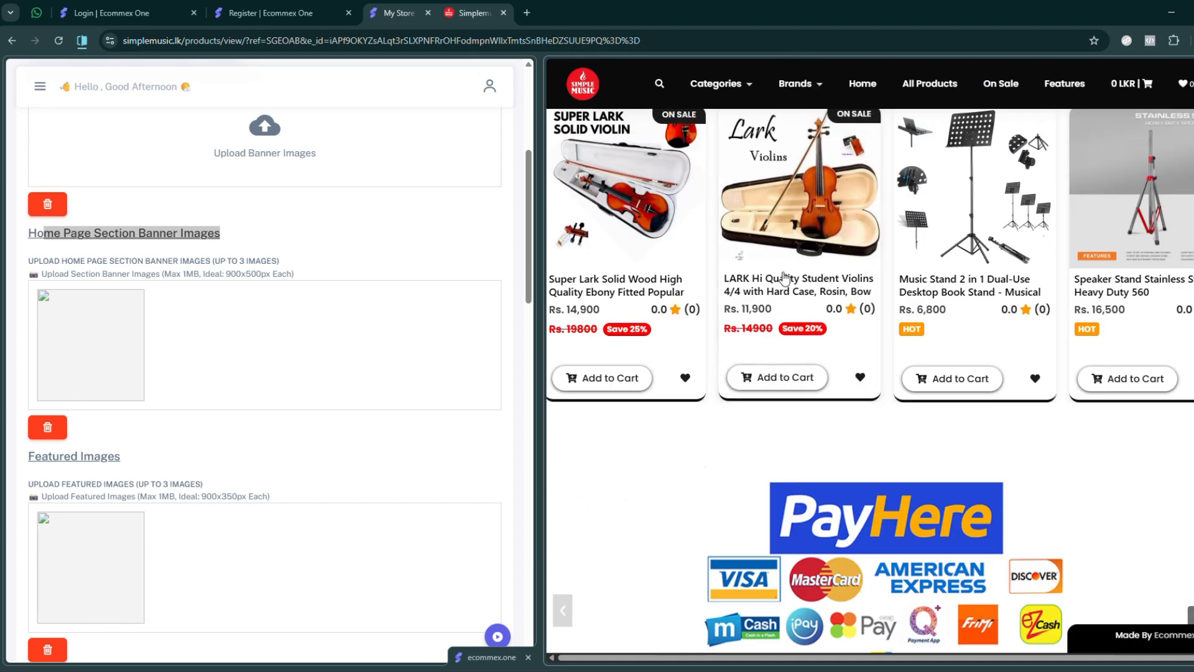
pyautogui.scroll(10, 783, 278)
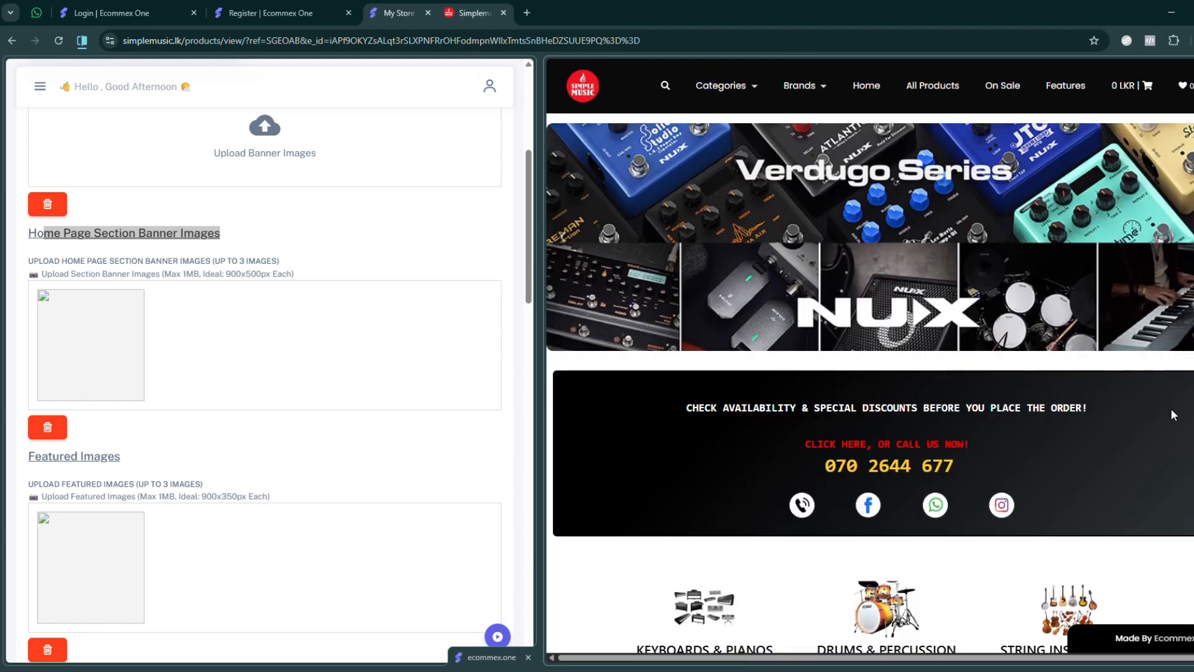
pyautogui.moveTo(541, 367); pyautogui.dragTo(414, 342)
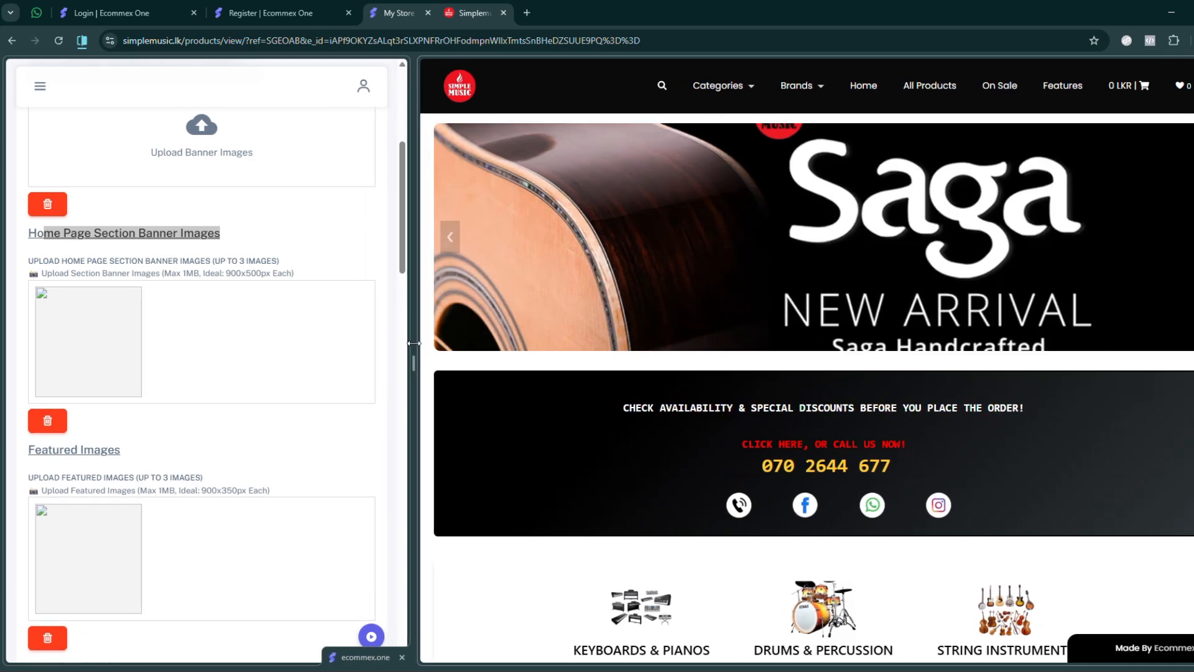
# - Examine the PayHere section banner between Hot Products and Latest Arrivals on the Simple Music home page
pyautogui.scroll(-7, 822, 428)
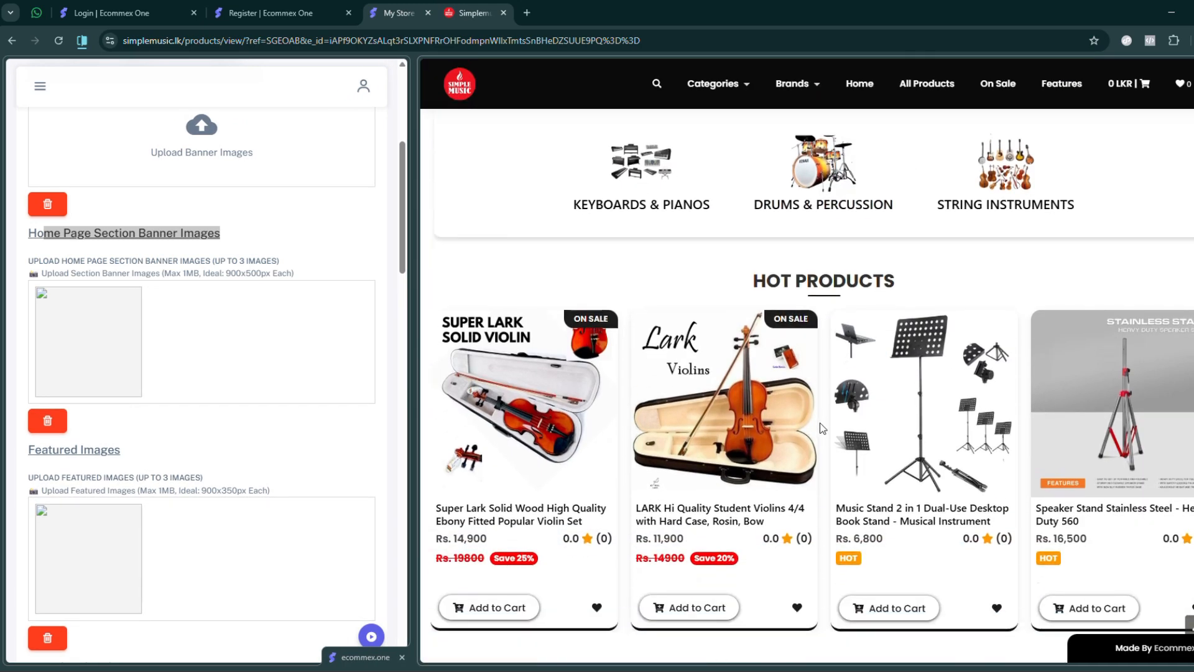
pyautogui.scroll(-4, 822, 428)
pyautogui.scroll(3, 840, 435)
pyautogui.scroll(-5, 871, 454)
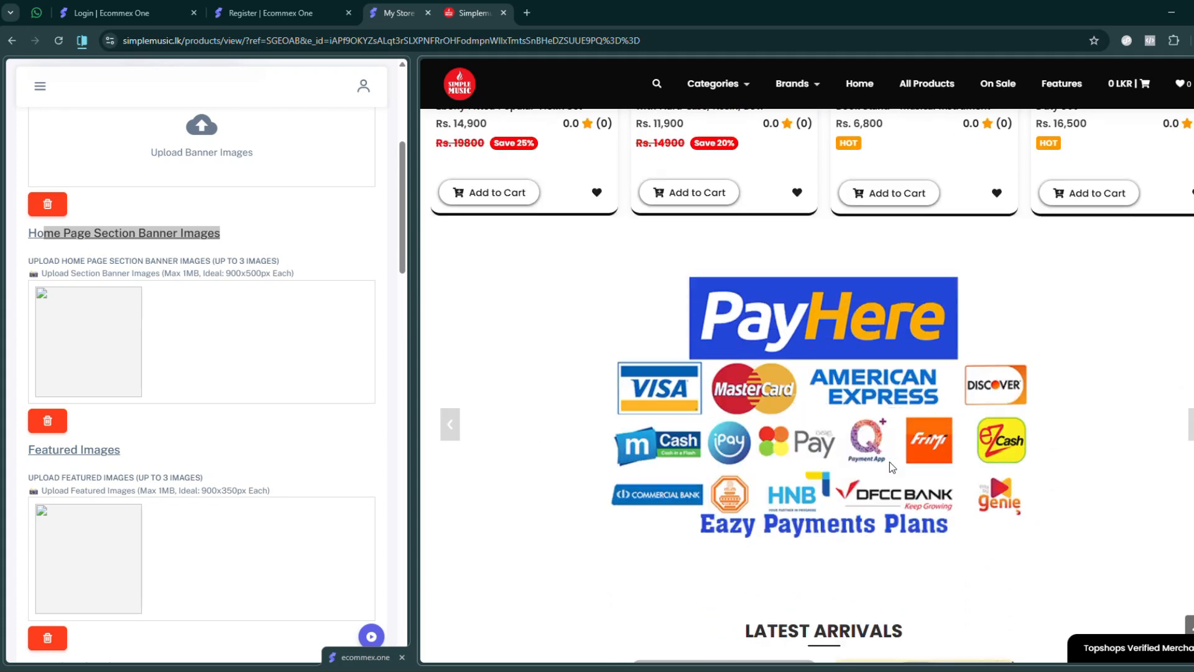
pyautogui.moveTo(933, 392); pyautogui.dragTo(778, 378)
pyautogui.moveTo(977, 382); pyautogui.dragTo(752, 387)
pyautogui.moveTo(969, 386); pyautogui.dragTo(829, 392)
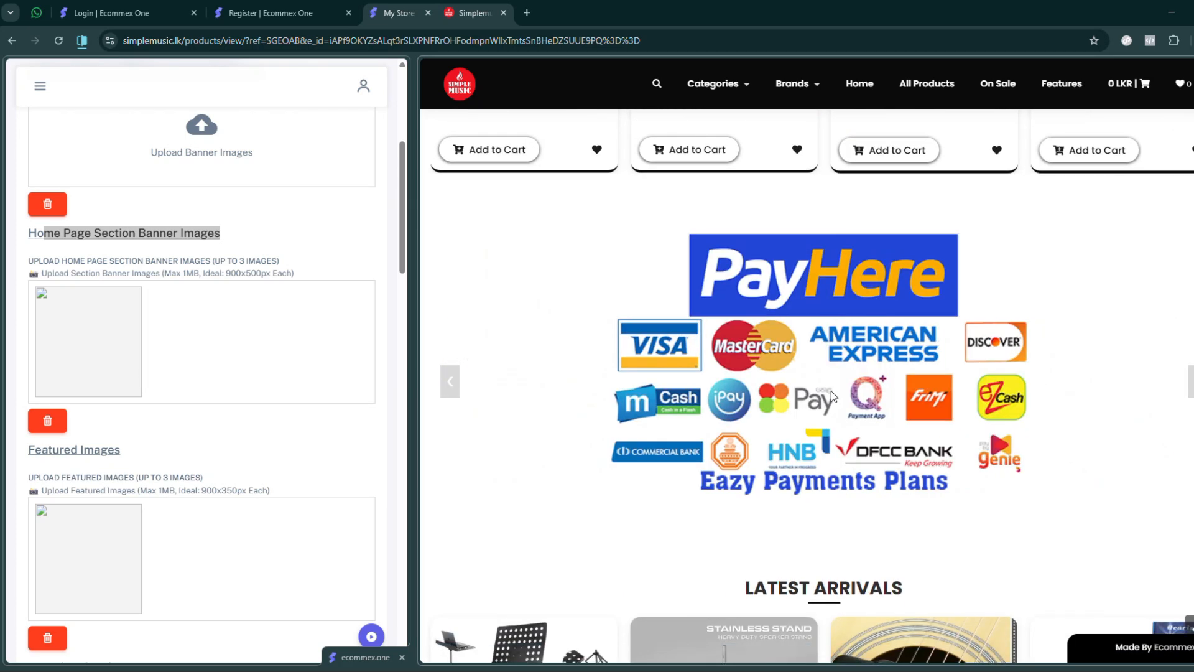
pyautogui.scroll(-1, 827, 393)
pyautogui.scroll(-1, 823, 395)
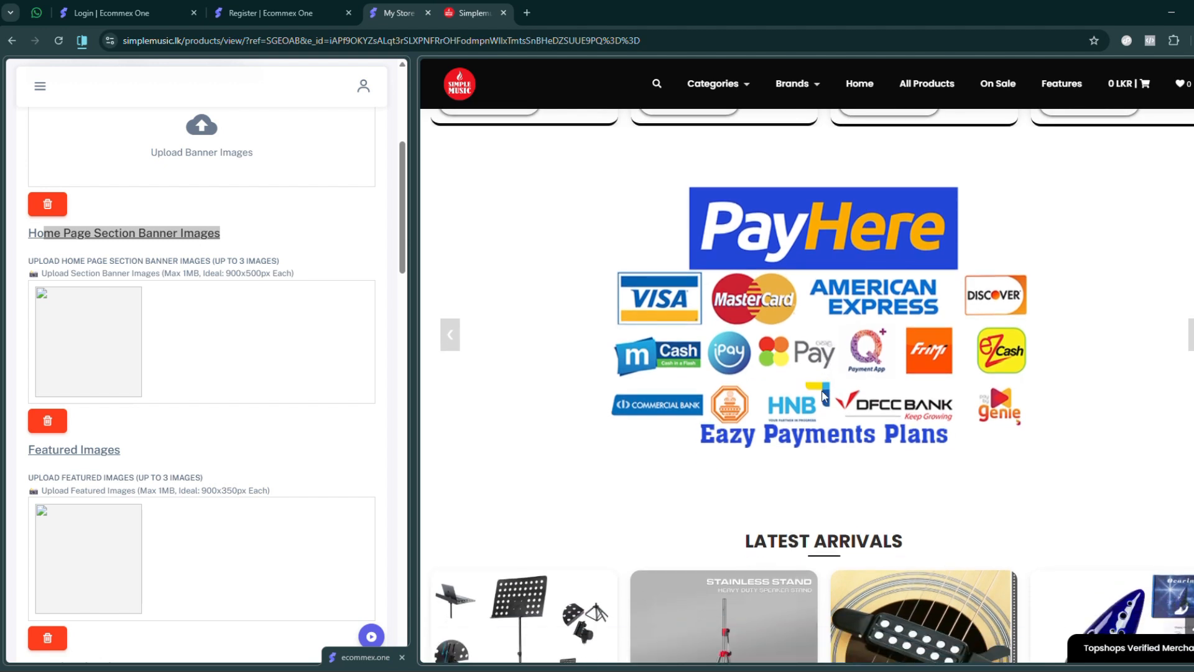
# - Highlight the Section Banner Images and Featured Images headings in the settings and look for the featured images on the Simple Music page
pyautogui.moveTo(42, 232); pyautogui.dragTo(239, 253)
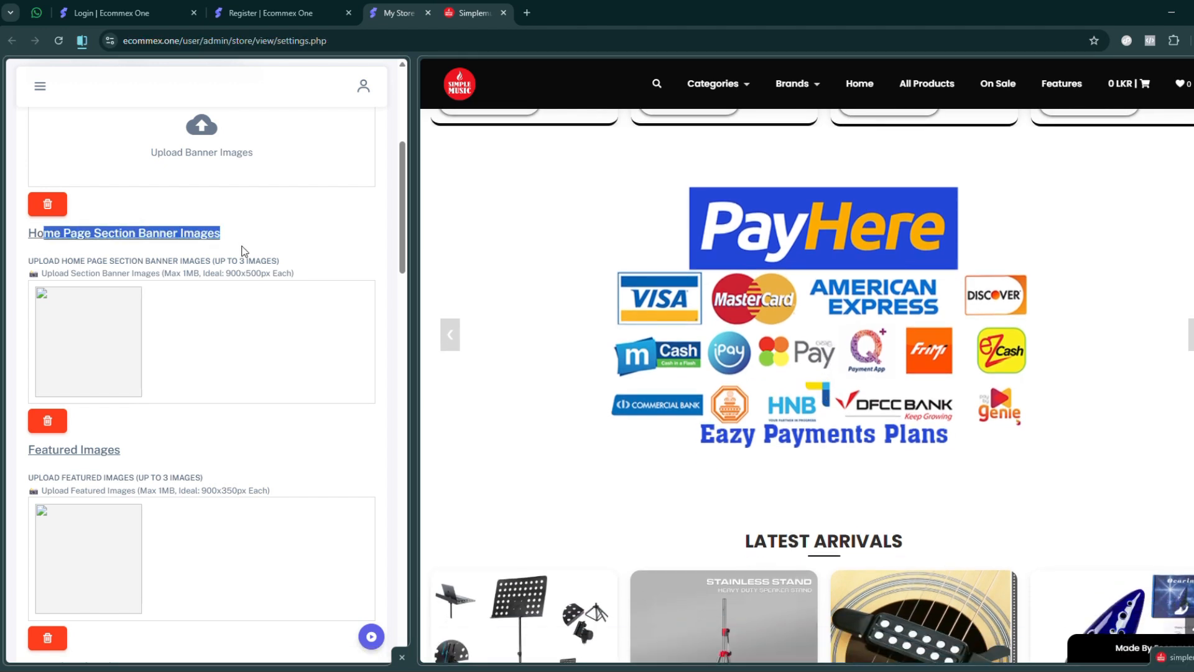
pyautogui.scroll(-3, 51, 293)
pyautogui.moveTo(35, 300); pyautogui.dragTo(157, 303)
pyautogui.scroll(-10, 786, 403)
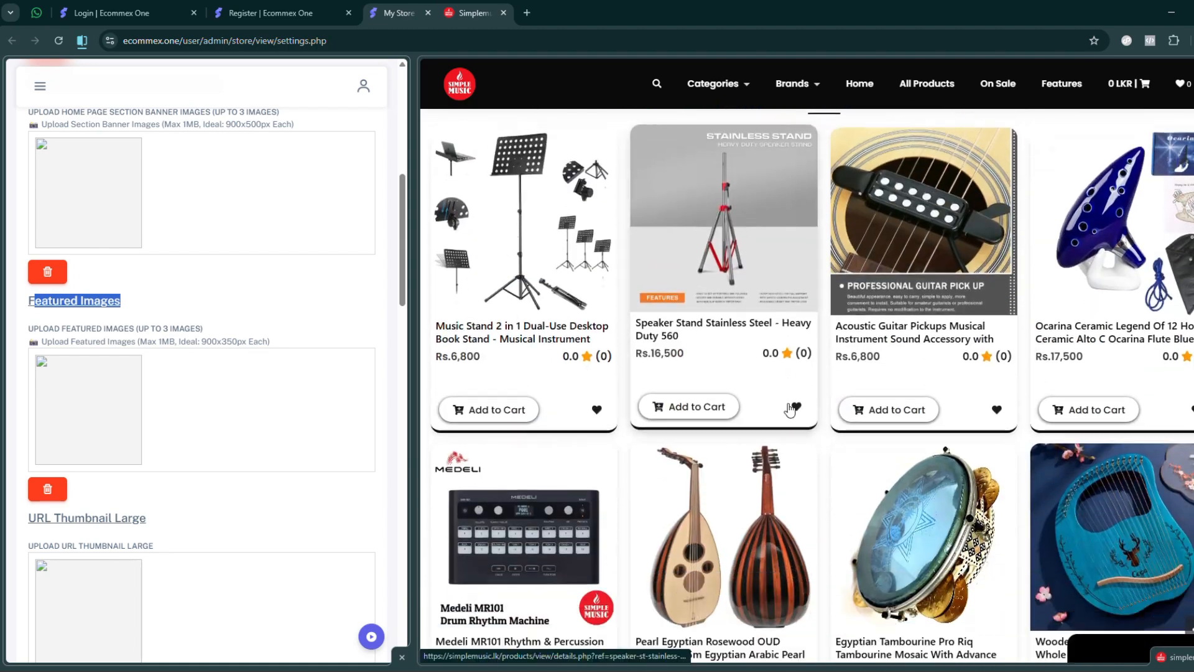
pyautogui.scroll(1, 878, 359)
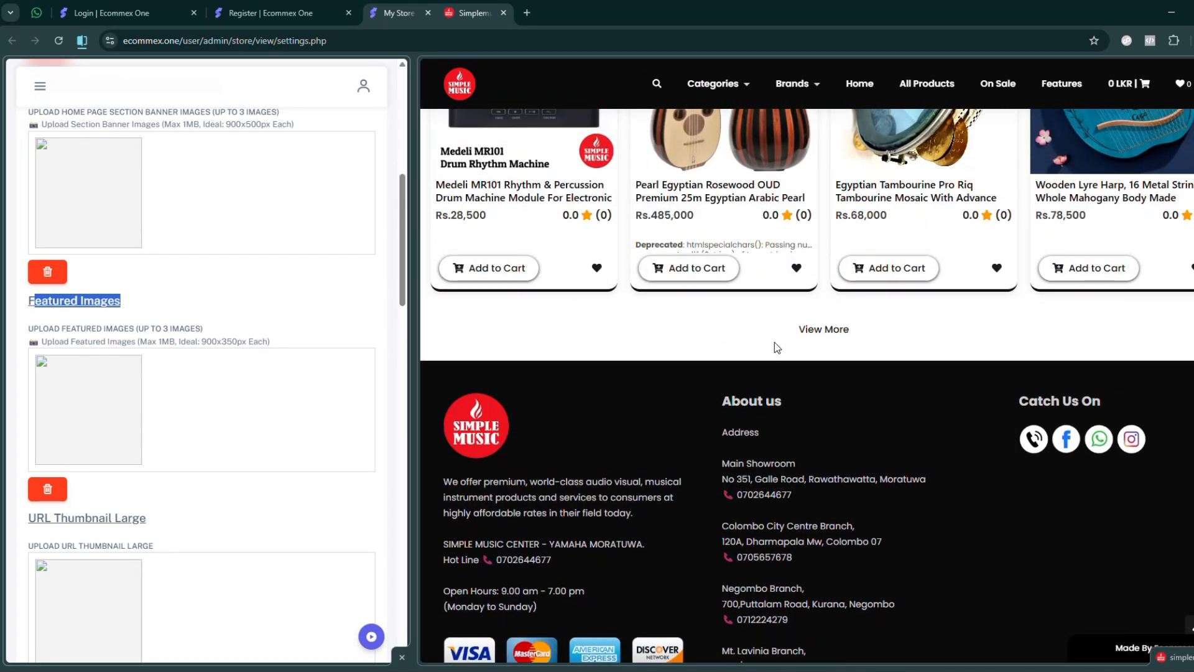
pyautogui.scroll(10, 600, 95)
# - Load ladyzclothing.lk in the storefront half of the split view and slightly enlarge the settings half
pyautogui.click(467, 13)
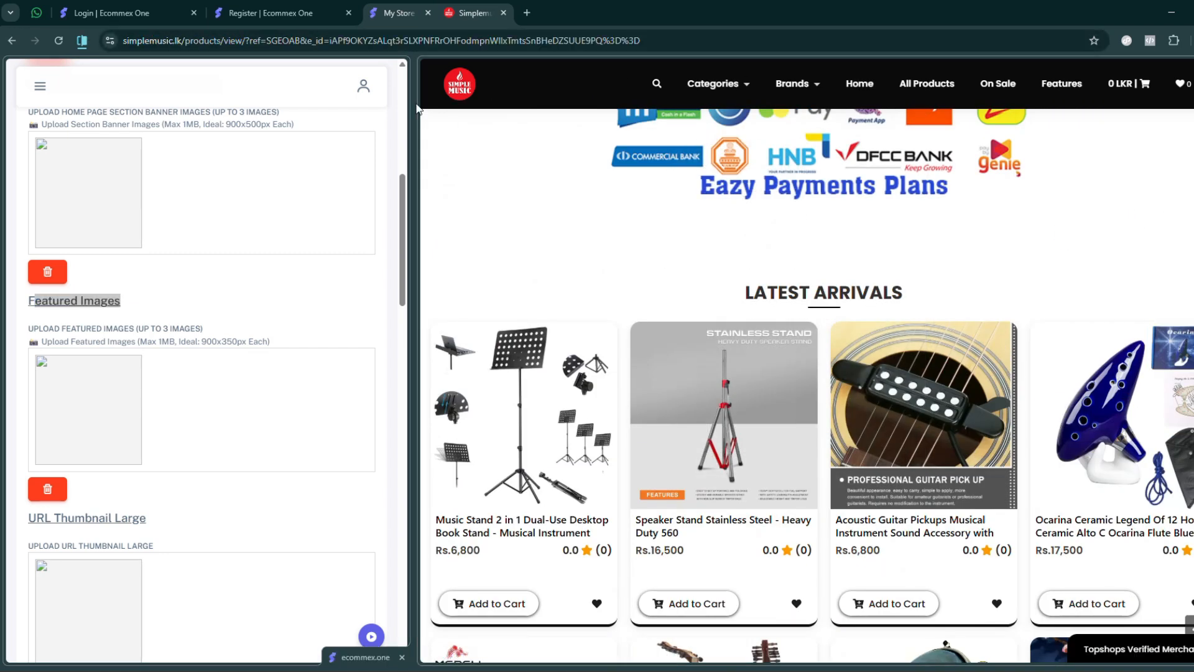
pyautogui.click(404, 40)
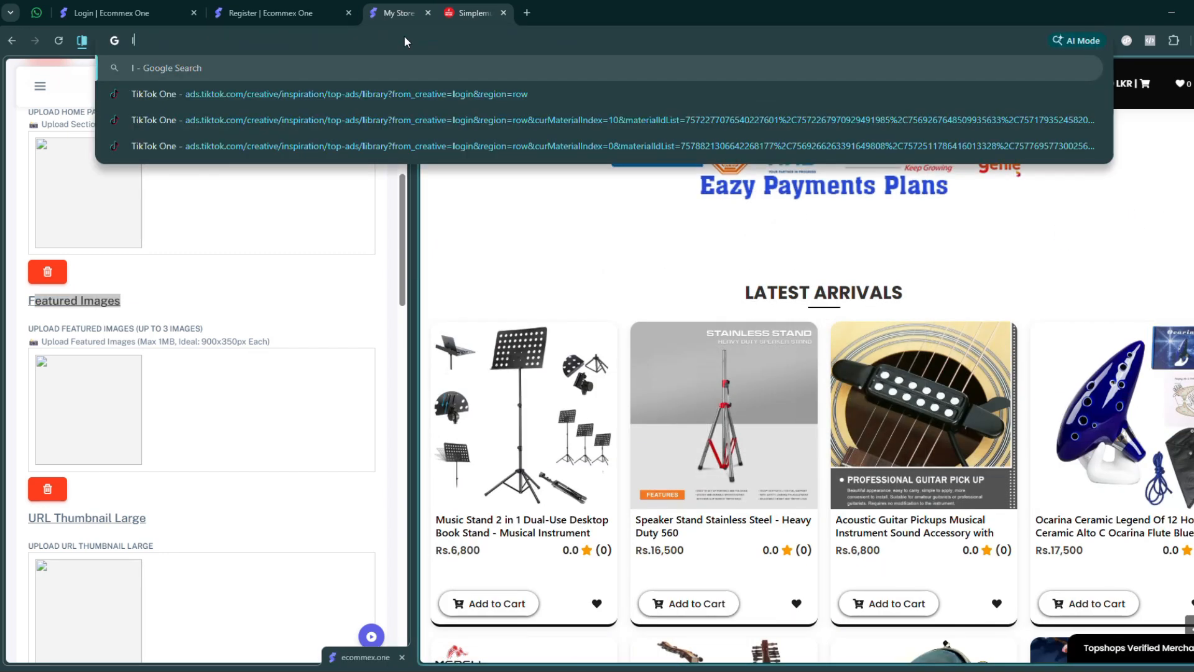
pyautogui.press('Return')
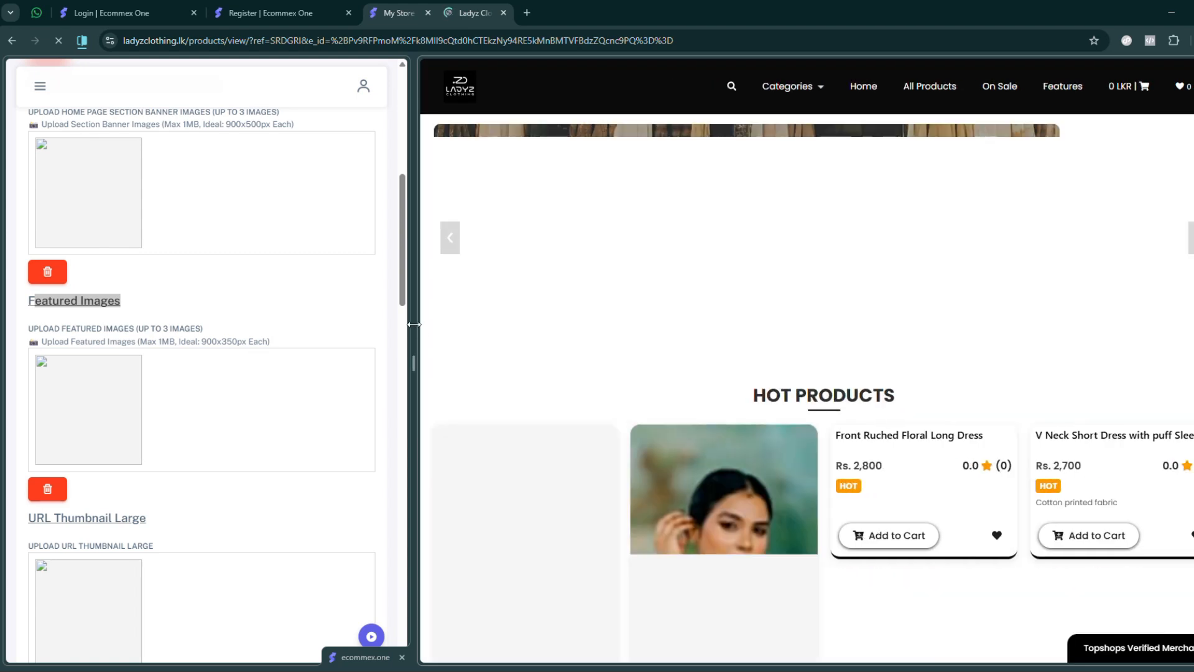
pyautogui.moveTo(413, 329)
pyautogui.mouseDown()
pyautogui.moveTo(453, 328)
pyautogui.moveTo(434, 328)
pyautogui.mouseUp()
# - Examine the Ladyz Clothing home page's main banner, the section banner above Latest Arrivals and the featured images above the footer
pyautogui.scroll(-6, 747, 283)
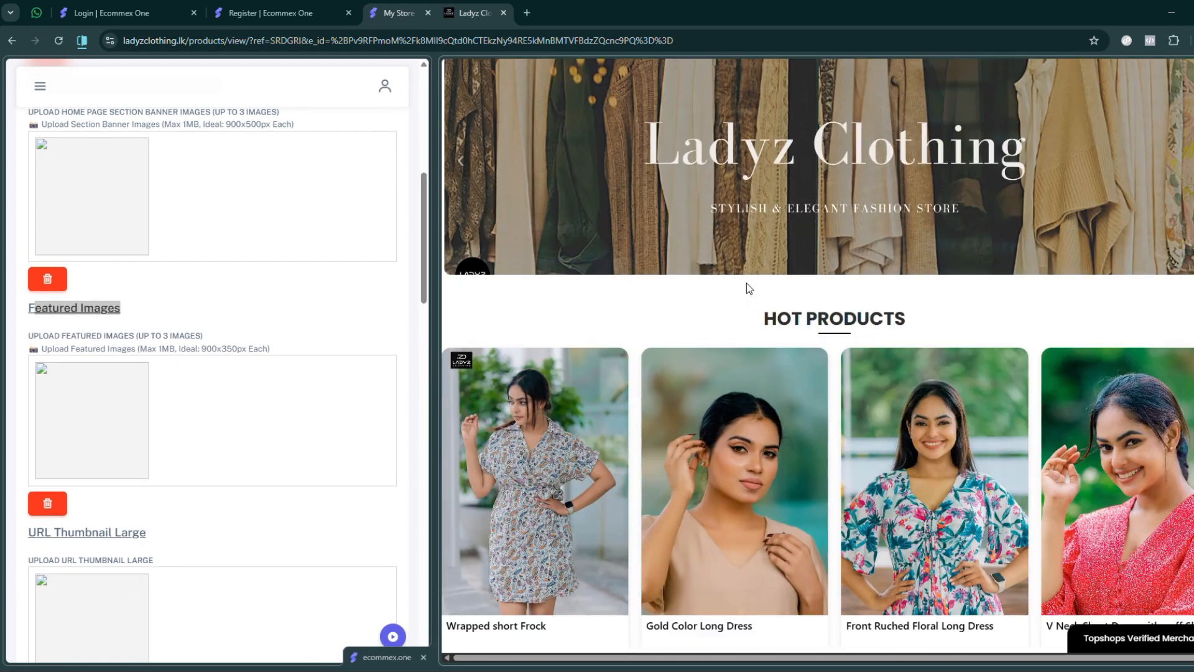
pyautogui.scroll(-5, 809, 348)
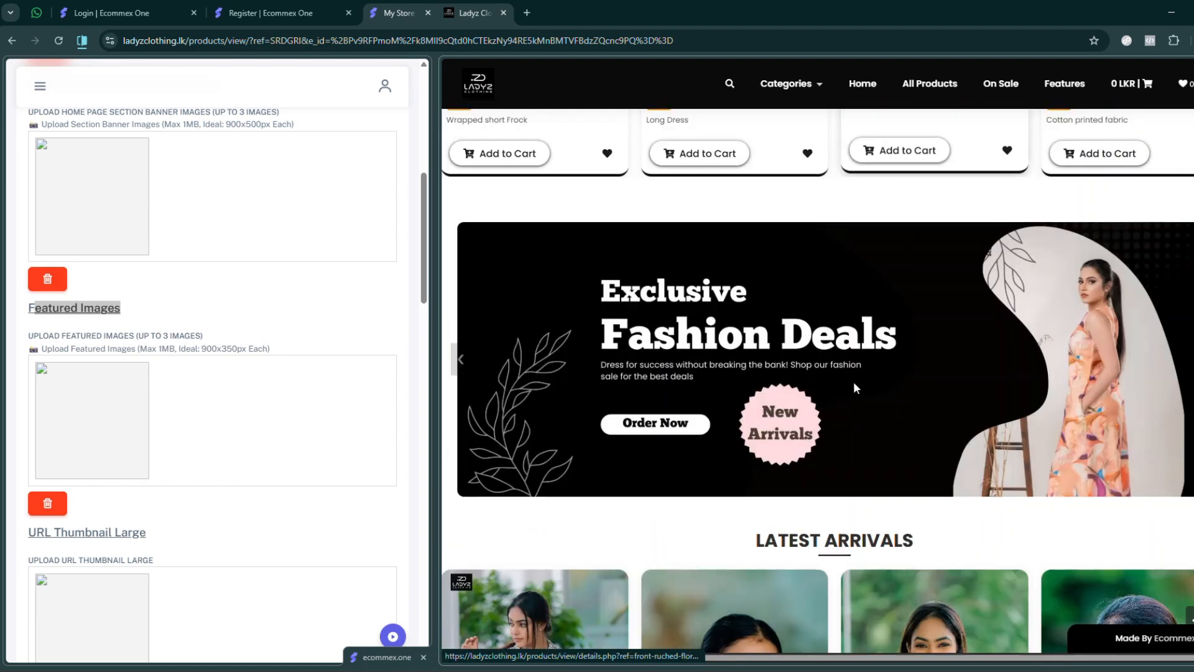
pyautogui.scroll(-5, 824, 342)
pyautogui.scroll(-15, 824, 343)
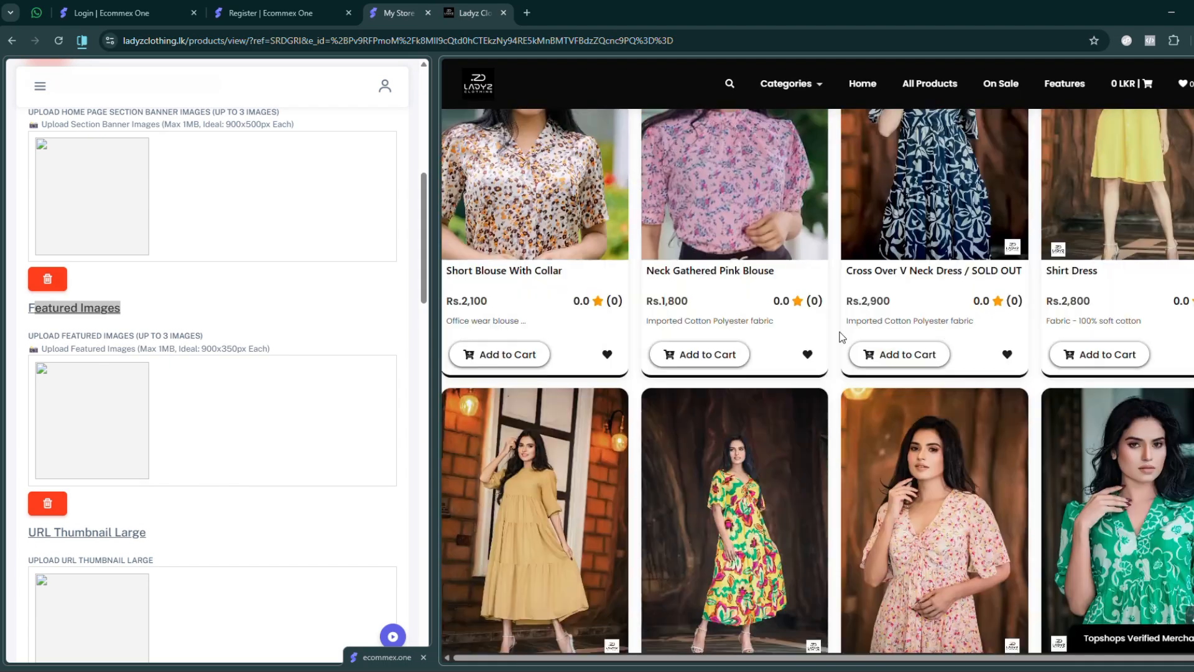
pyautogui.scroll(6, 827, 349)
pyautogui.scroll(-10, 828, 358)
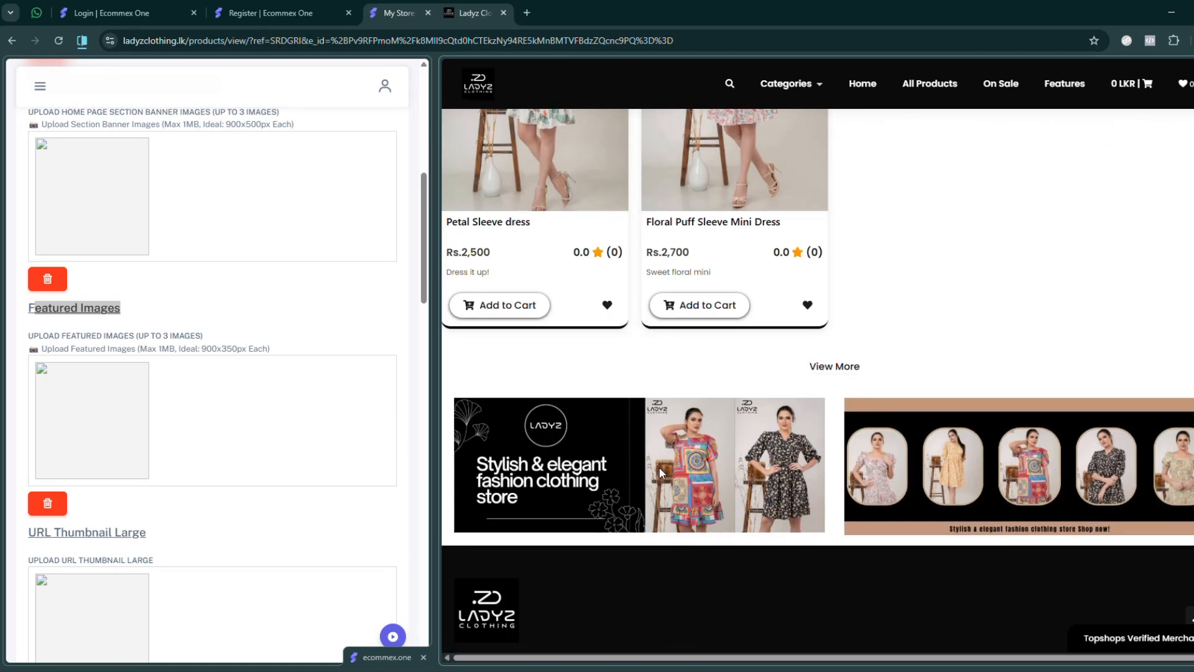
pyautogui.scroll(7, 840, 361)
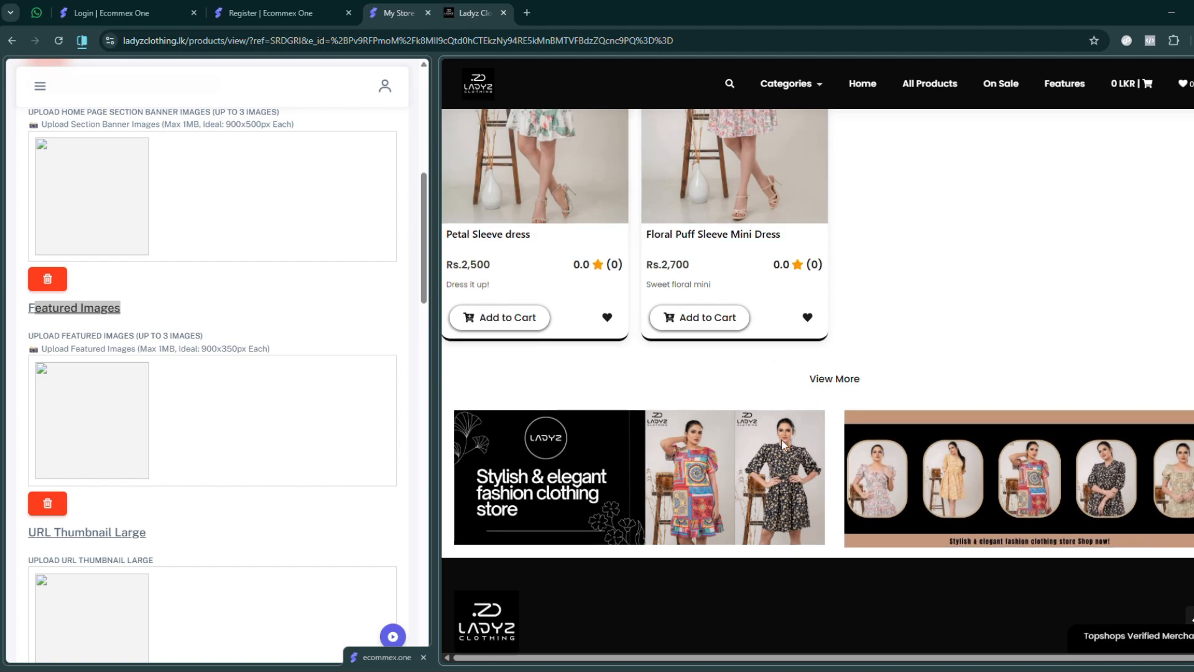
pyautogui.scroll(15, 844, 359)
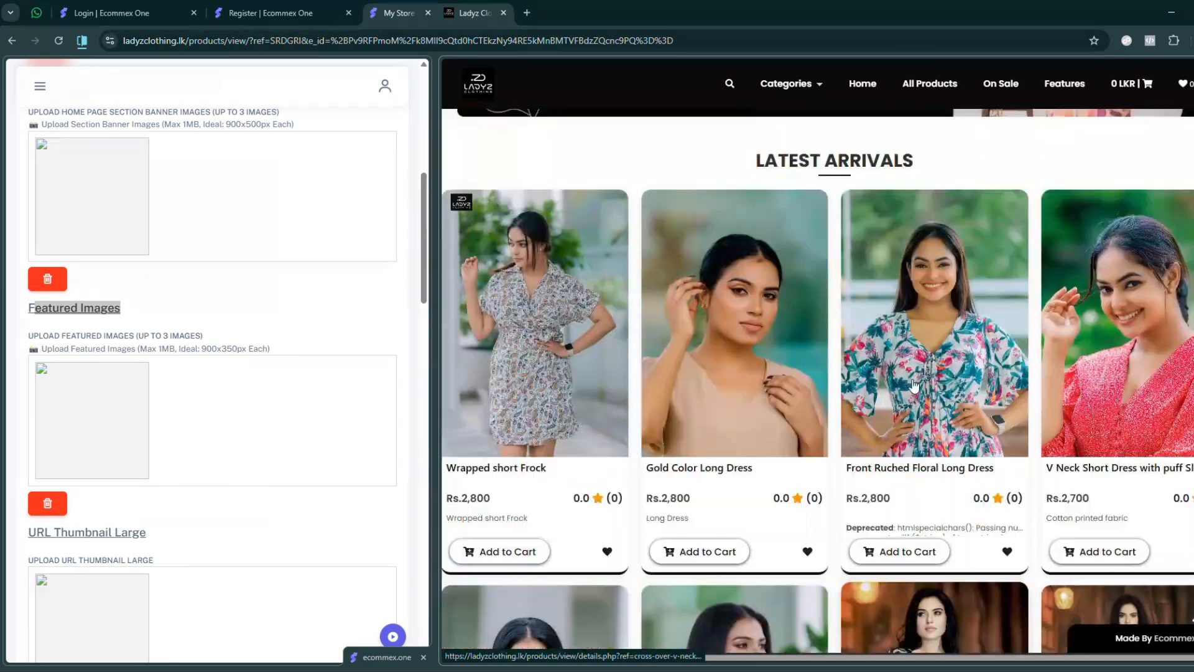
pyautogui.scroll(8, 933, 381)
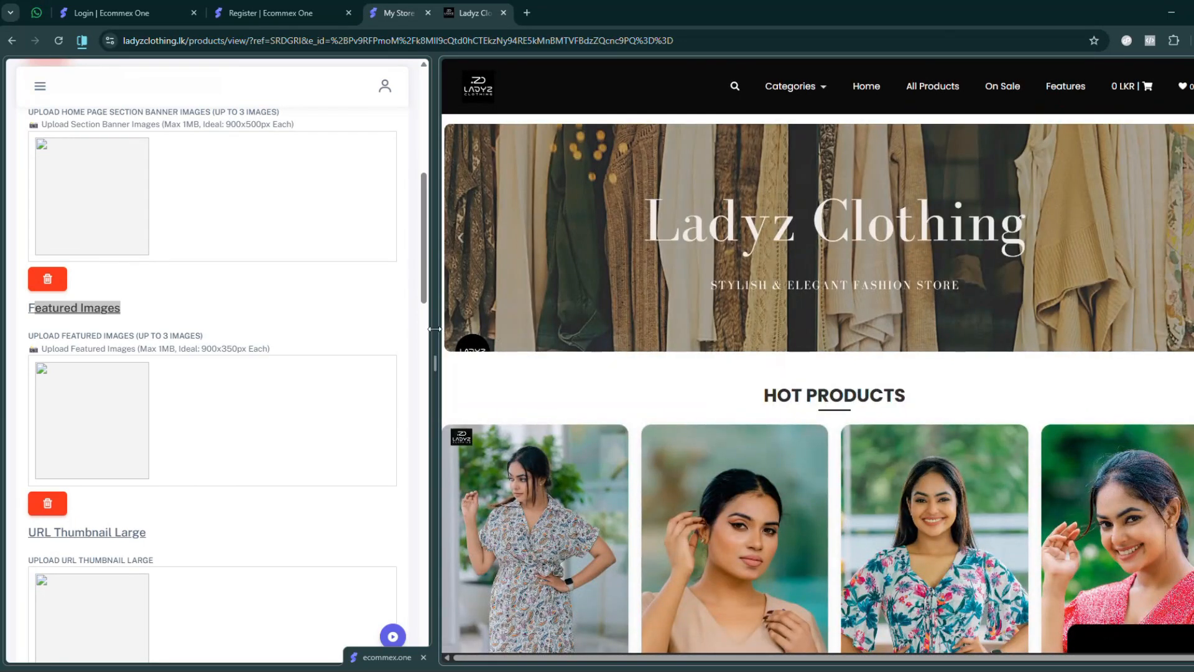
# - Enlarge the store settings half of the split view and return to the Home Page Section Banner Images area
pyautogui.moveTo(435, 328); pyautogui.dragTo(694, 328)
pyautogui.scroll(3, 165, 349)
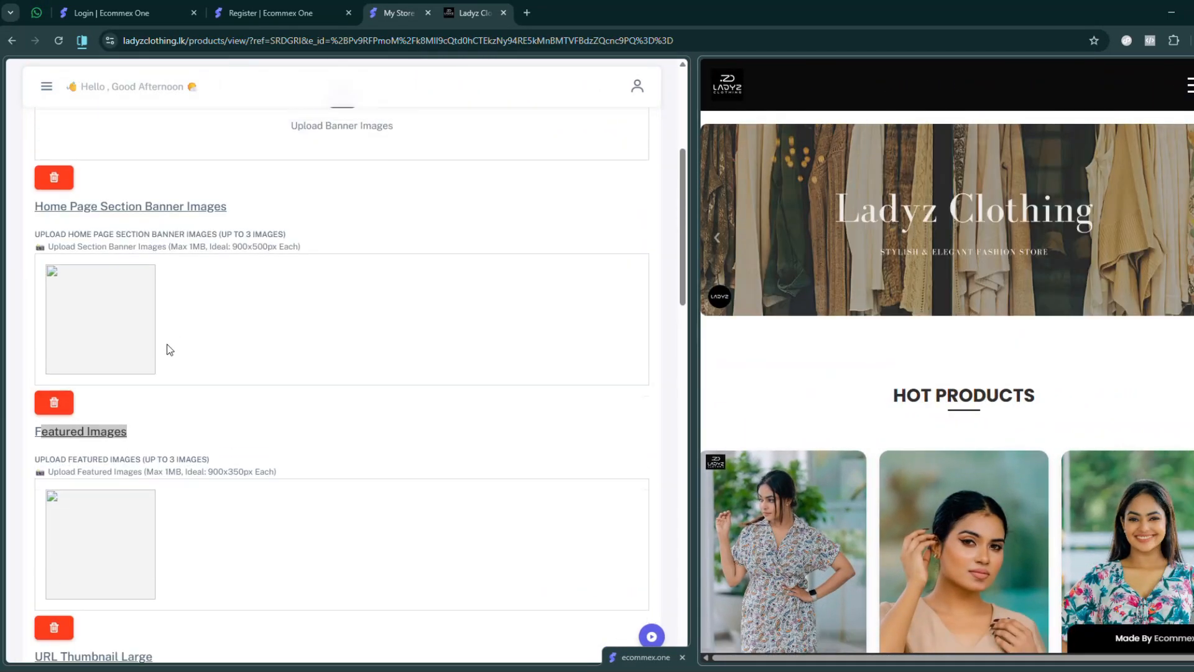
# - Highlight the Home Page Section Banner Images heading and the Home Page Banner Images heading in the theme settings
pyautogui.moveTo(51, 240); pyautogui.dragTo(243, 247)
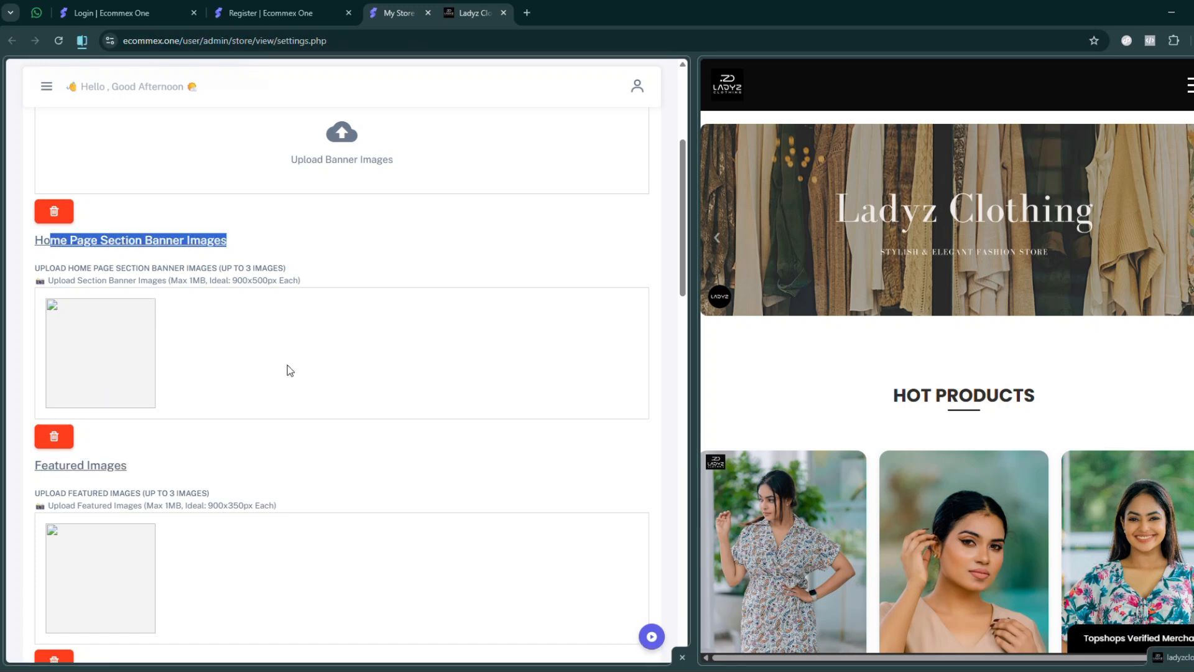
pyautogui.scroll(4, 329, 370)
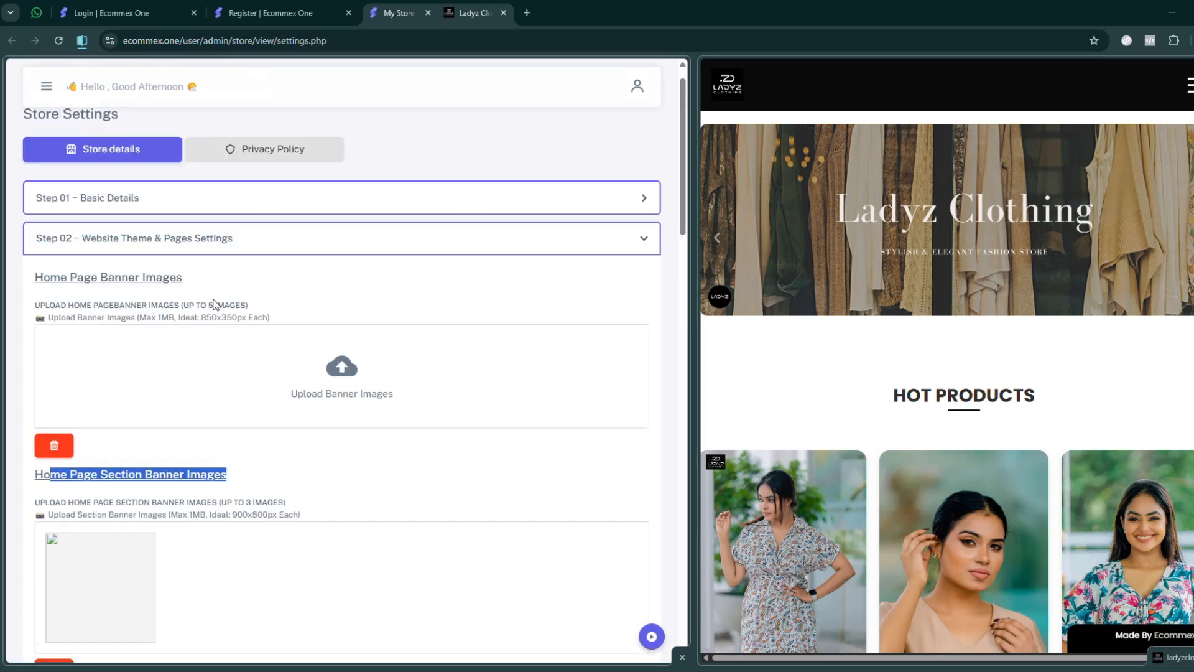
pyautogui.moveTo(67, 278); pyautogui.dragTo(213, 284)
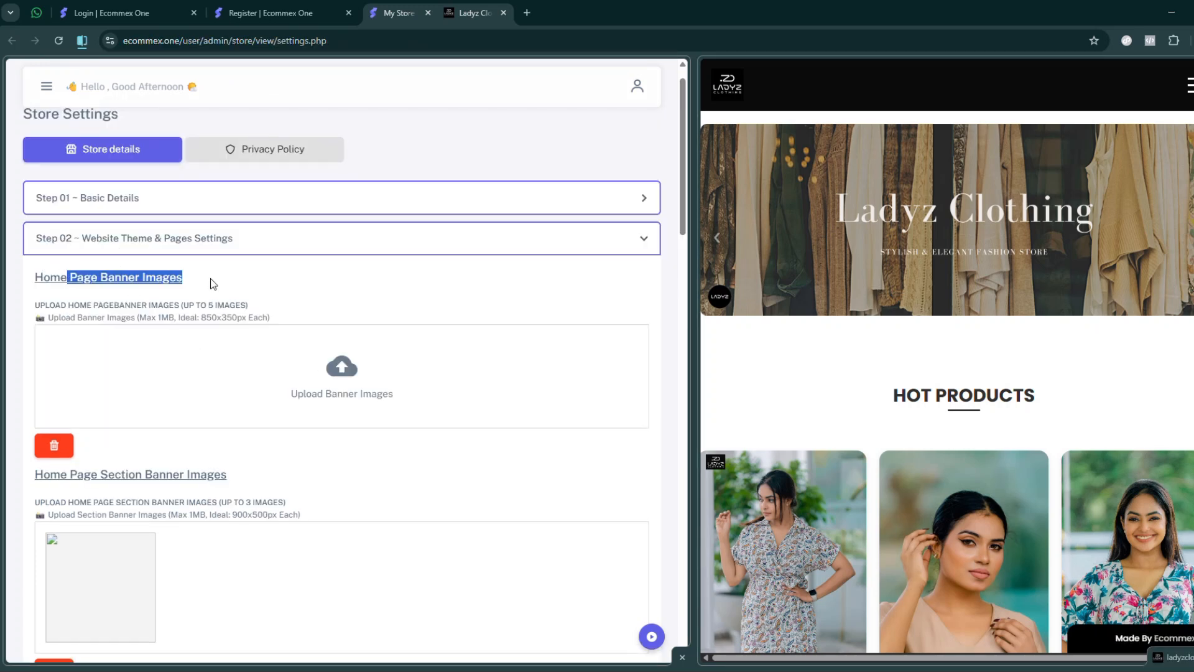
pyautogui.click(337, 307)
pyautogui.click(883, 262)
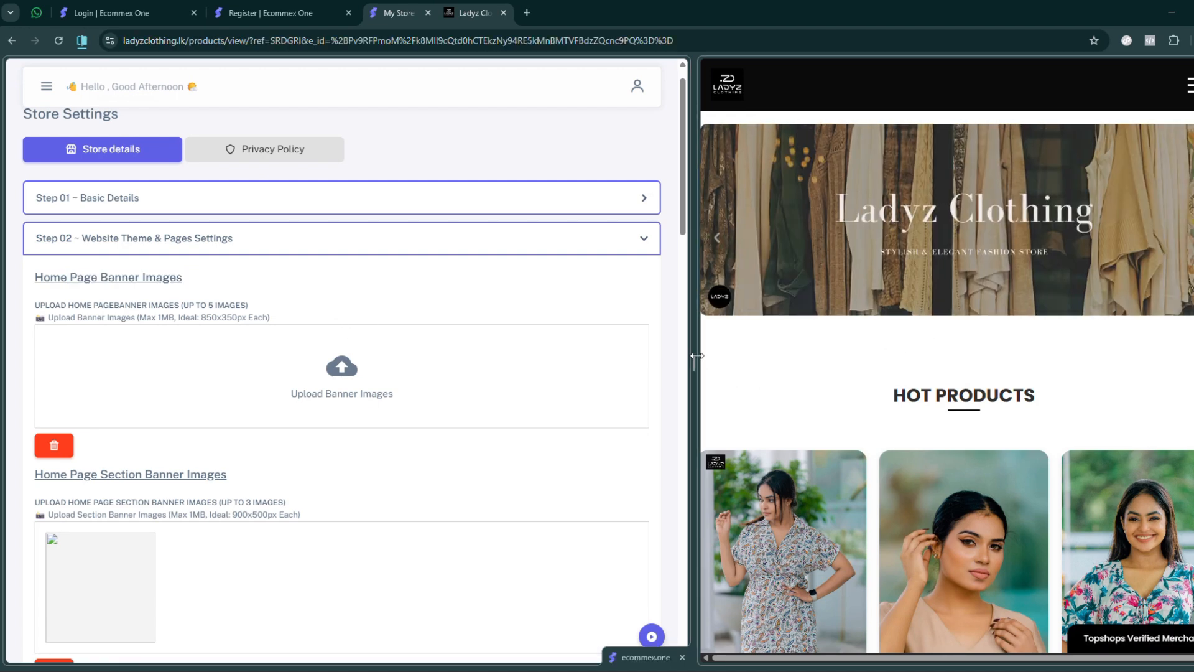
# - Enlarge the storefront half of the split view and highlight the URL Thumbnail Large and URL Thumbnail Square headings in the settings
pyautogui.moveTo(696, 356); pyautogui.dragTo(547, 352)
pyautogui.scroll(-3, 319, 329)
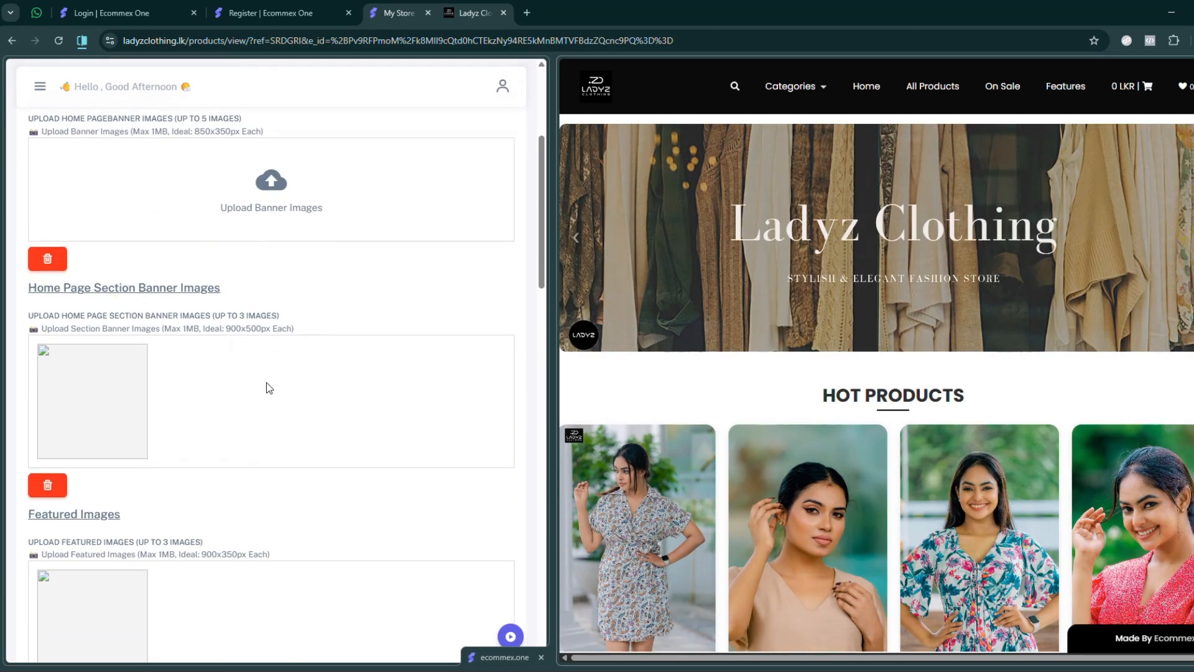
pyautogui.scroll(-6, 268, 387)
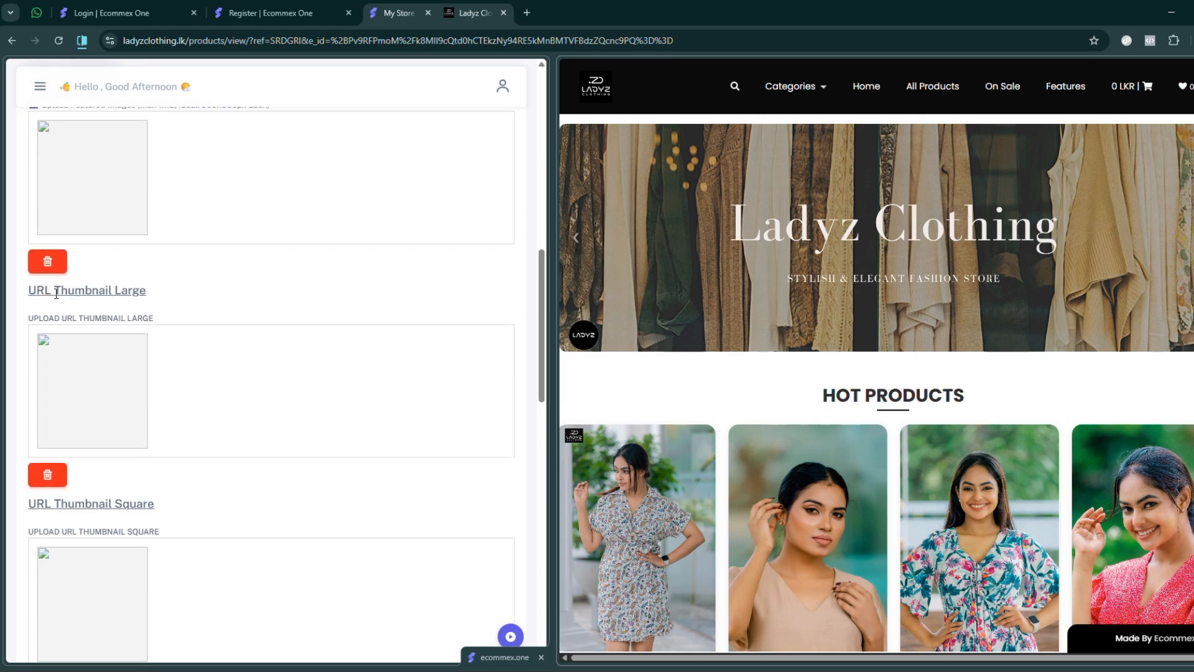
pyautogui.moveTo(56, 293); pyautogui.dragTo(148, 292)
pyautogui.scroll(-2, 218, 390)
pyautogui.moveTo(54, 368); pyautogui.dragTo(275, 369)
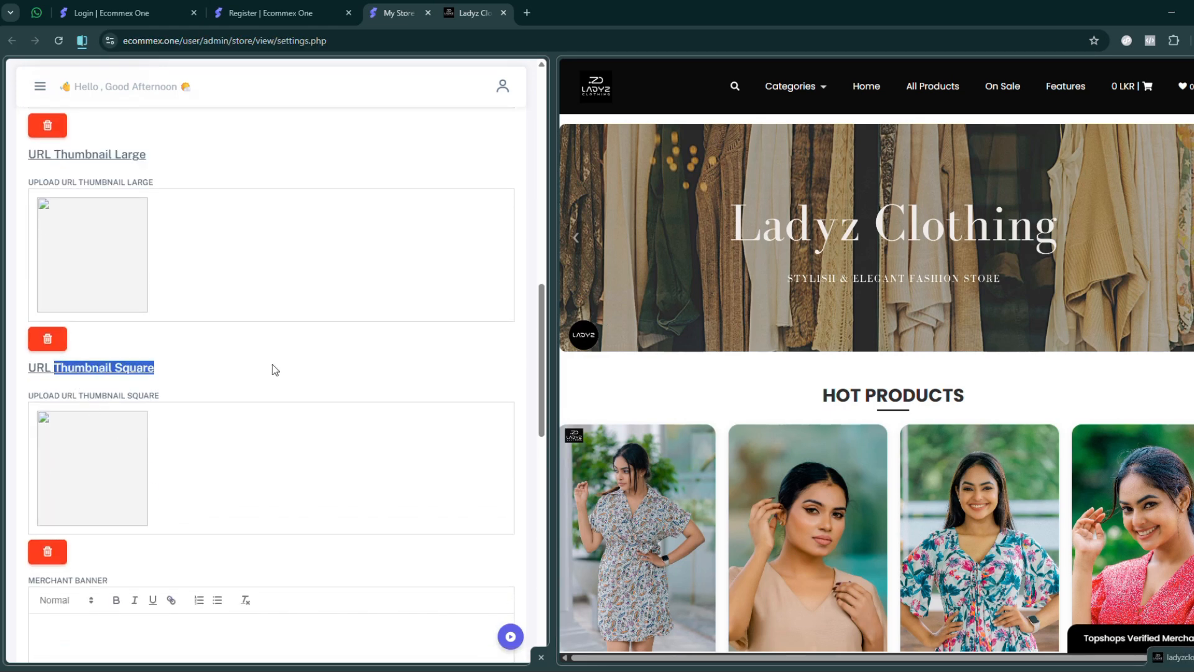
# - Go to the Merchant Banner editor below the thumbnail uploads and place the cursor in its empty text area
pyautogui.scroll(-1, 275, 367)
pyautogui.scroll(-2, 293, 333)
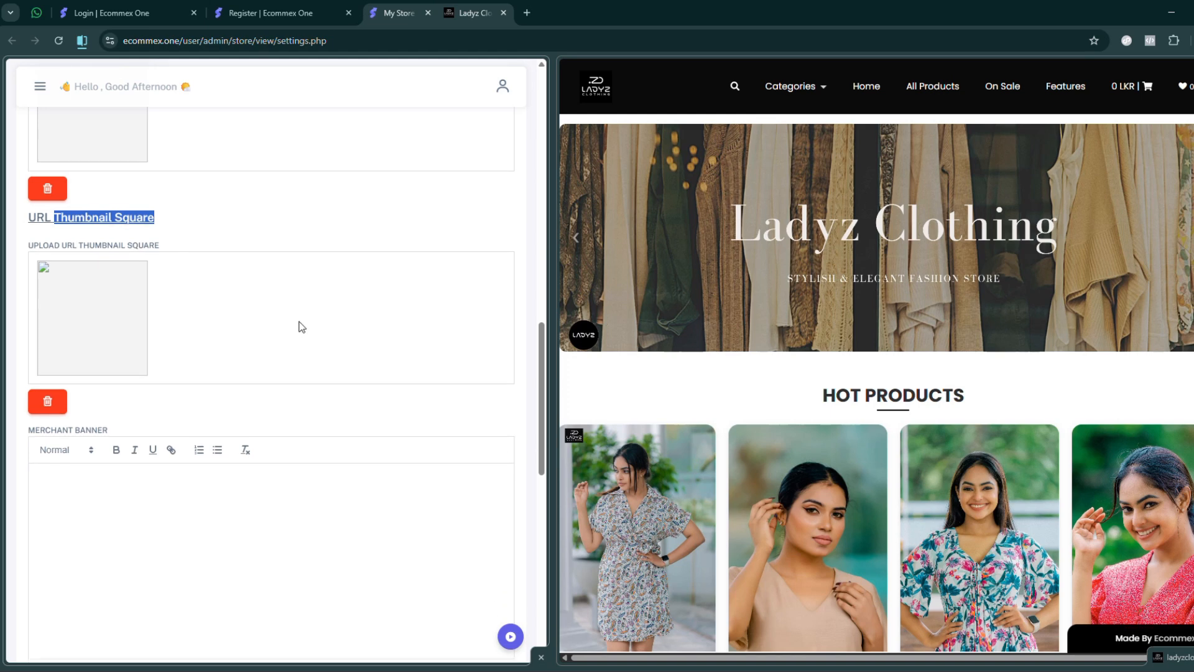
pyautogui.scroll(-4, 302, 327)
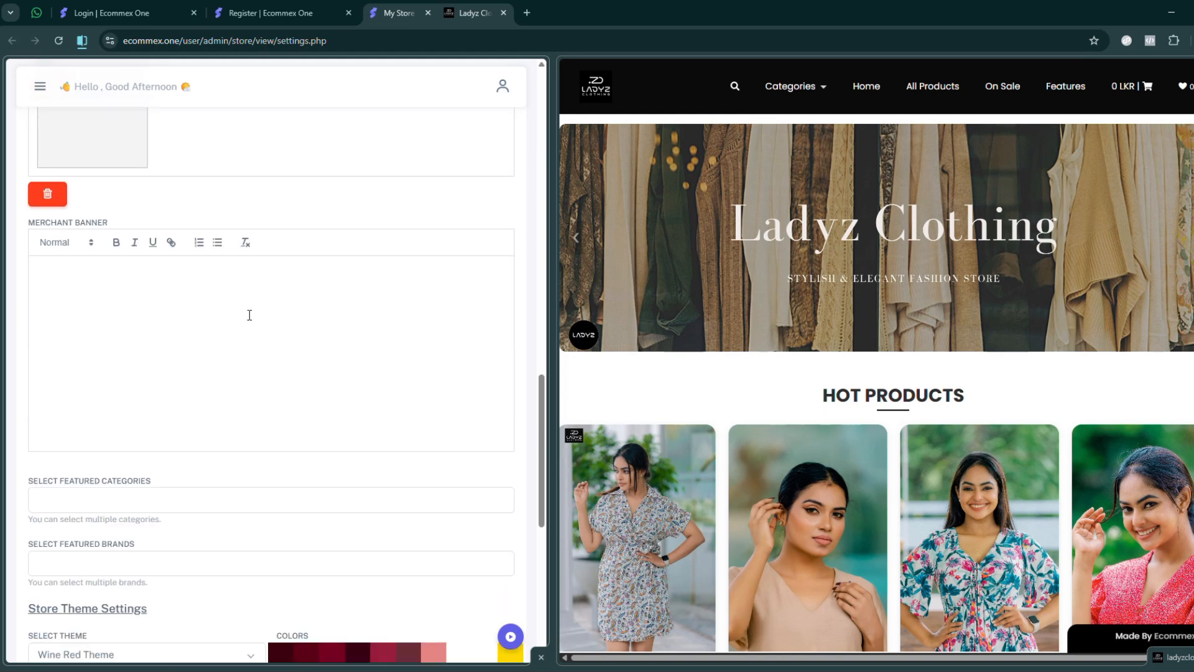
pyautogui.click(72, 279)
pyautogui.scroll(-1, 219, 326)
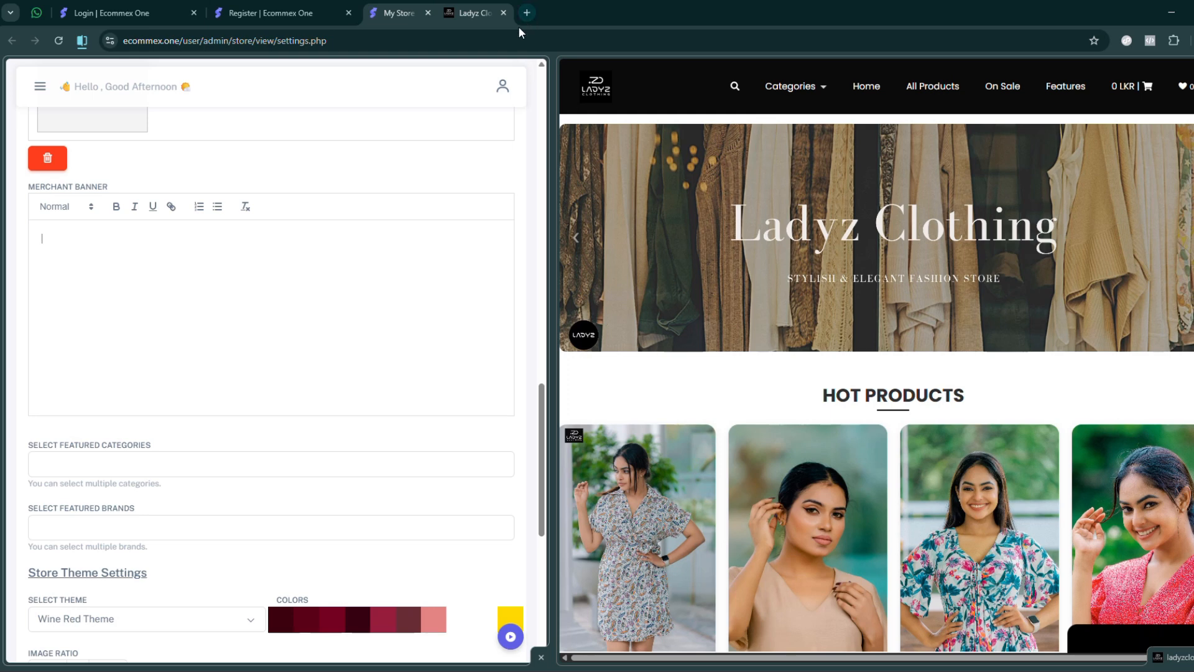
# - Load simplemusic.lk in a new browser tab and highlight the merchant banner's discount and contact text below the image slider
pyautogui.click(526, 12)
pyautogui.write('simplemusic.lk')
pyautogui.press('Return')
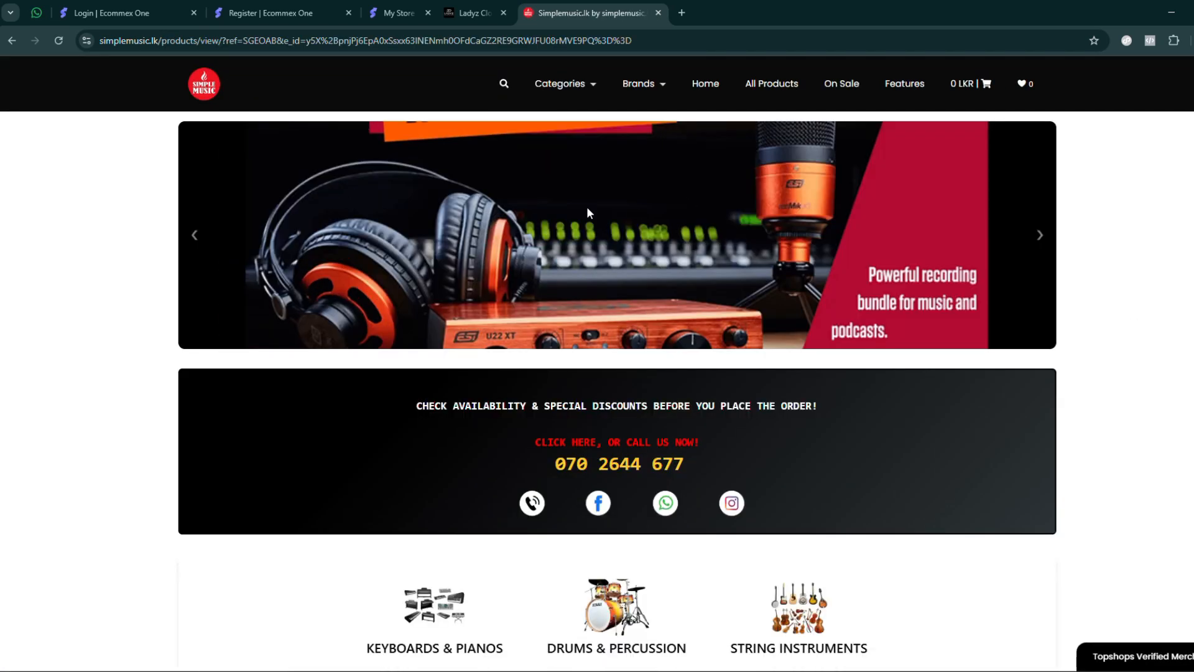
pyautogui.moveTo(417, 405); pyautogui.dragTo(688, 472)
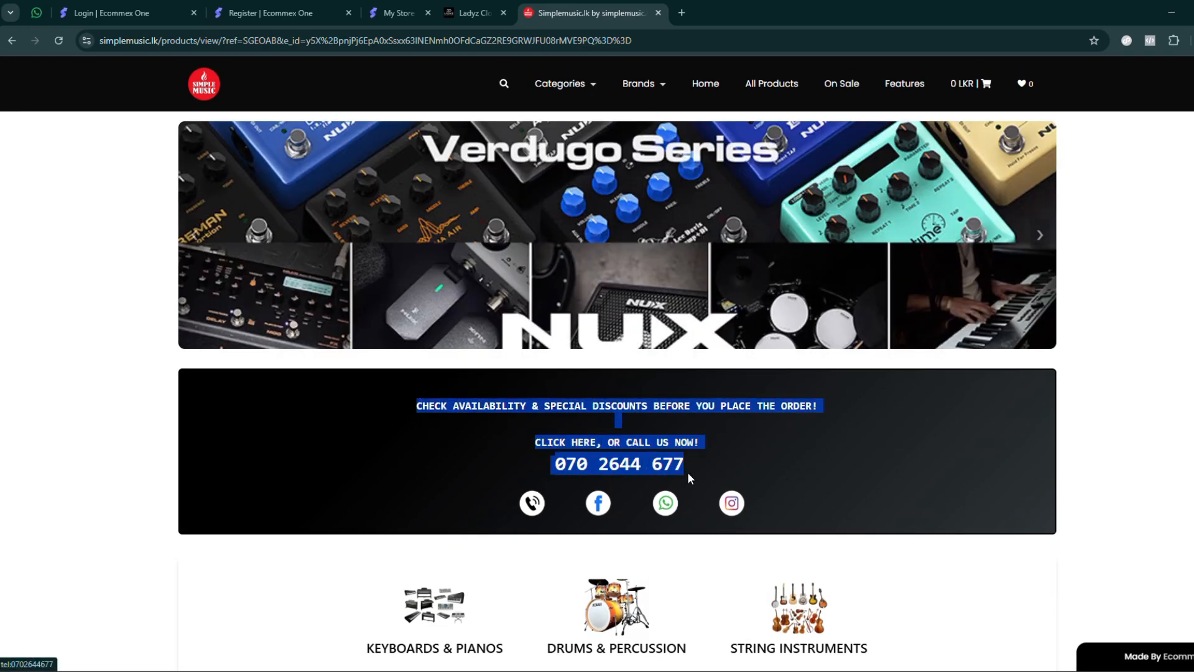
pyautogui.click(1156, 304)
pyautogui.moveTo(414, 405); pyautogui.dragTo(692, 470)
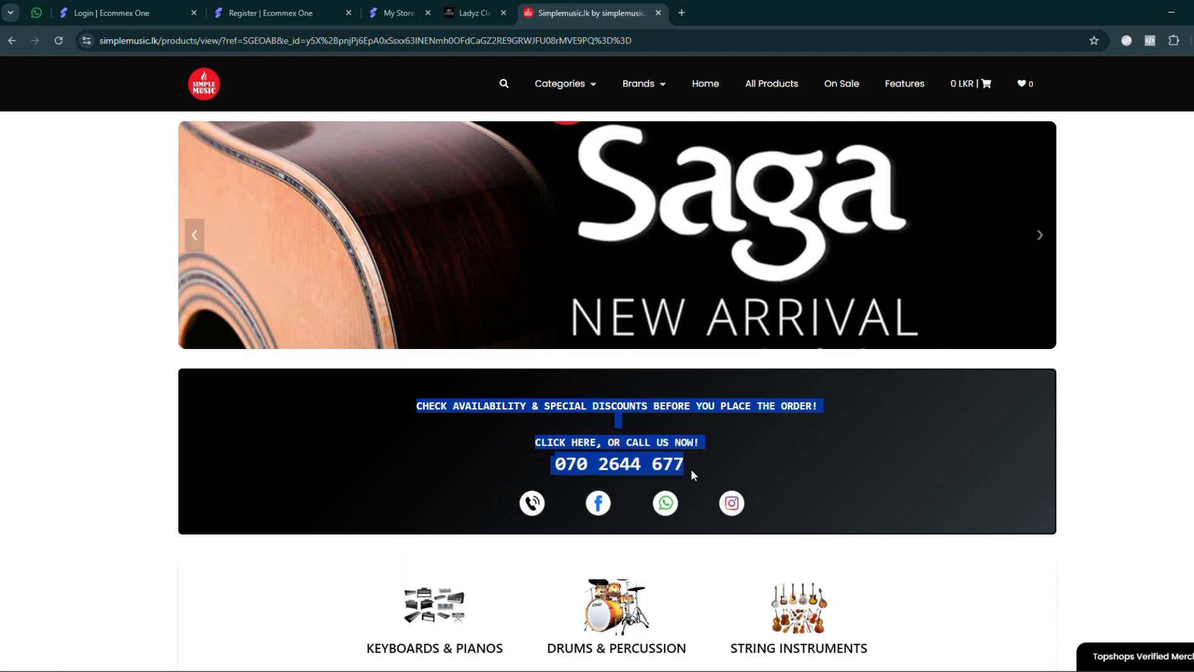
pyautogui.click(431, 419)
pyautogui.moveTo(421, 406); pyautogui.dragTo(685, 464)
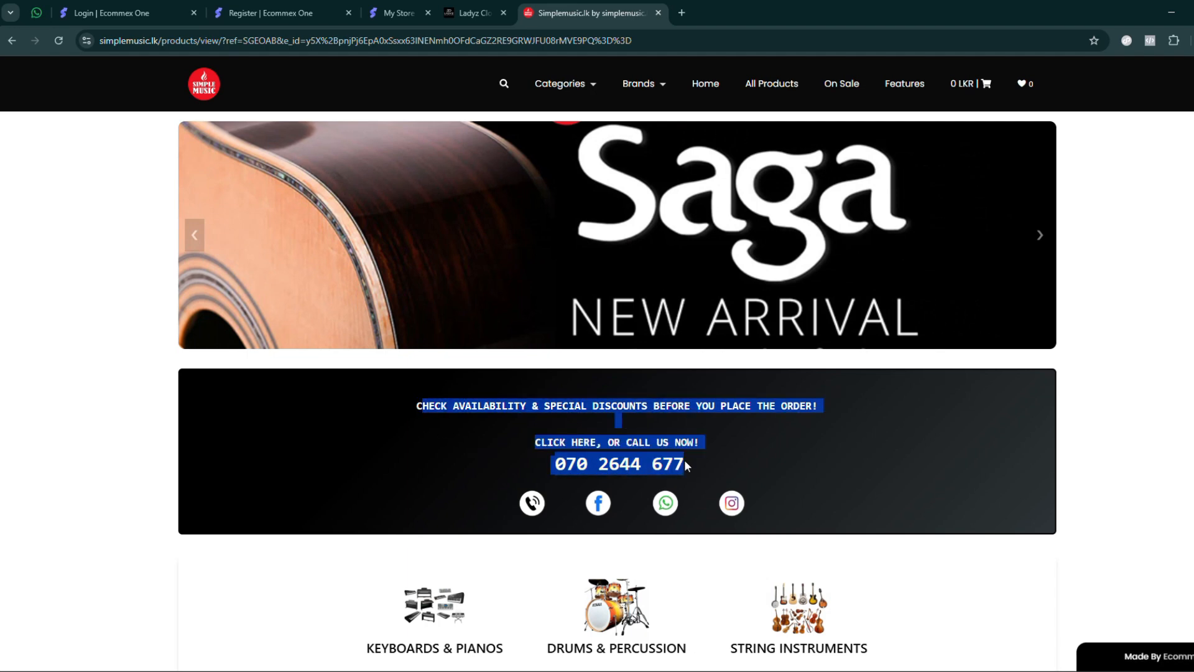
# - Return to the store settings split view and highlight the Merchant Banner label above the text editor
pyautogui.click(410, 10)
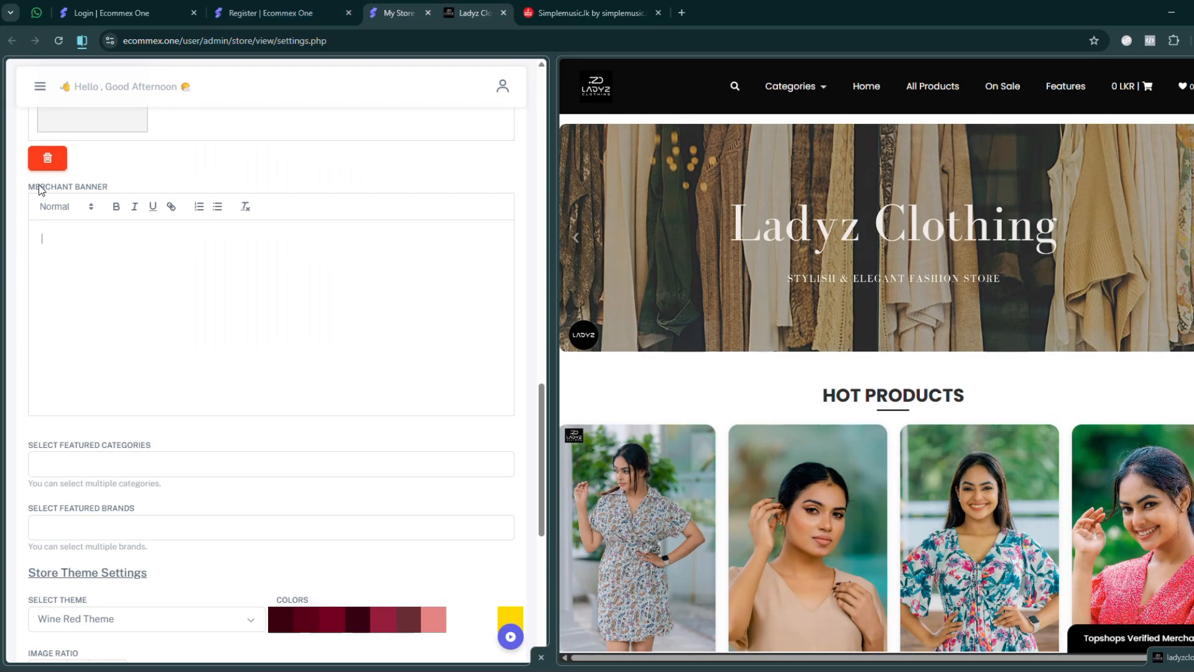
pyautogui.moveTo(41, 190); pyautogui.dragTo(149, 203)
pyautogui.click(325, 380)
pyautogui.scroll(-1, 332, 378)
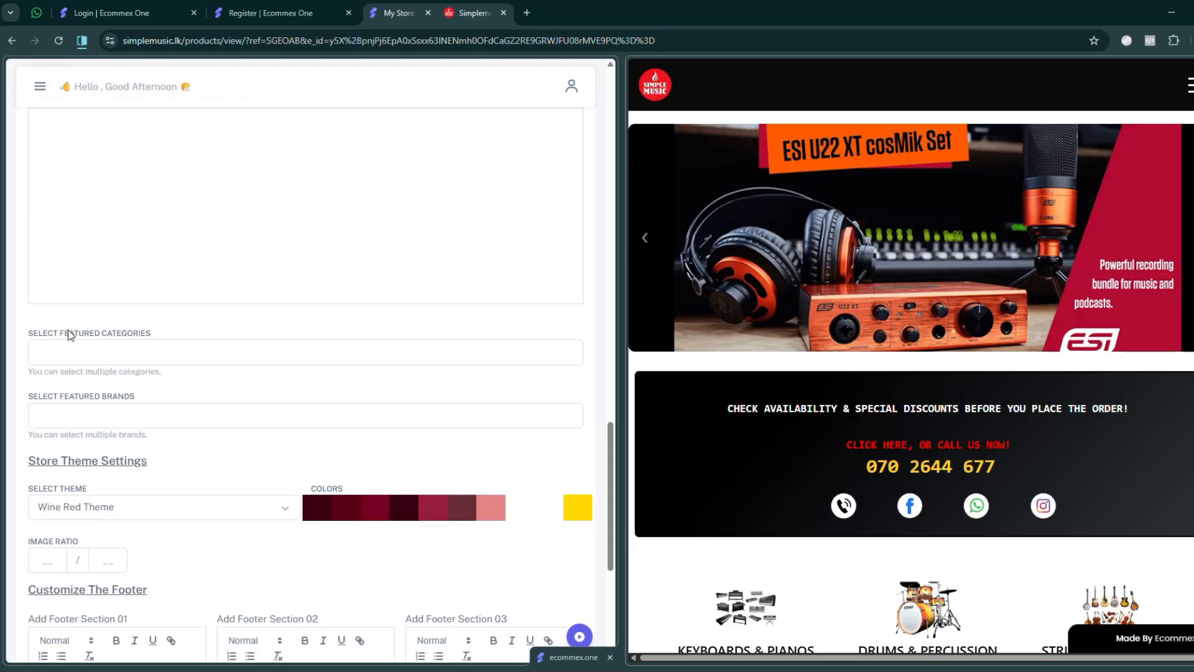
# - Highlight the Select Featured Categories label and place the cursor in its field, comparing it with Simple Music's category row
pyautogui.moveTo(73, 334); pyautogui.dragTo(177, 335)
pyautogui.scroll(-3, 911, 355)
pyautogui.scroll(-1, 704, 392)
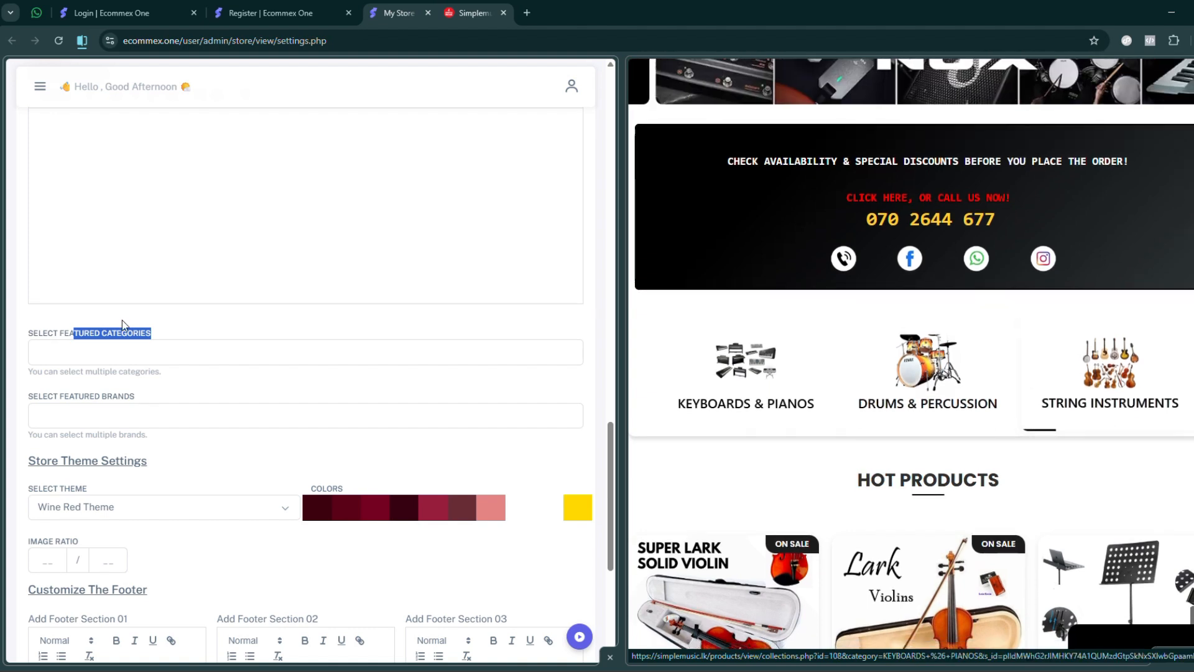
pyautogui.click(73, 354)
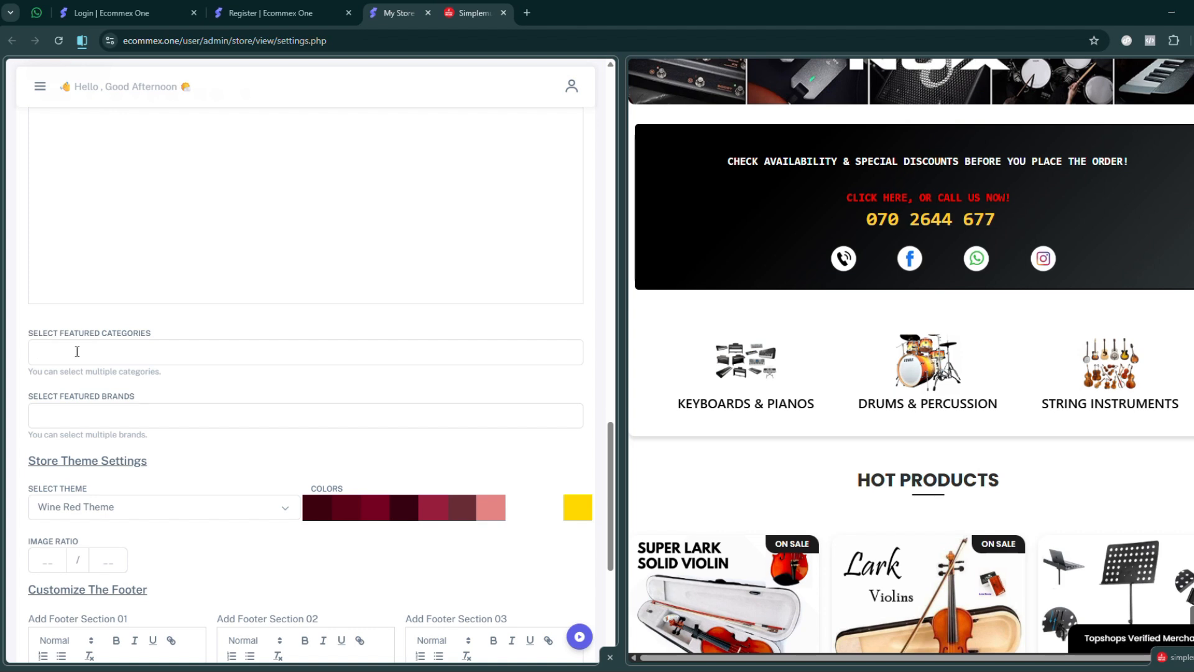
pyautogui.scroll(-1, 81, 367)
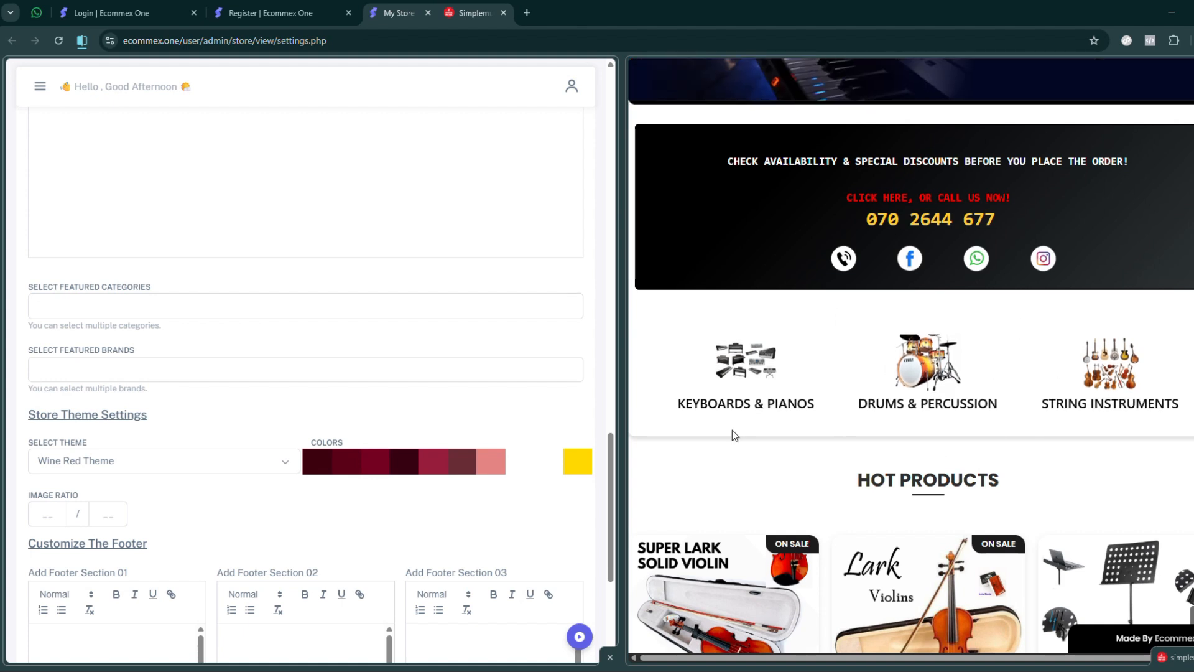
# - Review the available store themes in Store Theme Settings and set the theme to Deep Purple
pyautogui.scroll(-2, 212, 335)
pyautogui.click(158, 369)
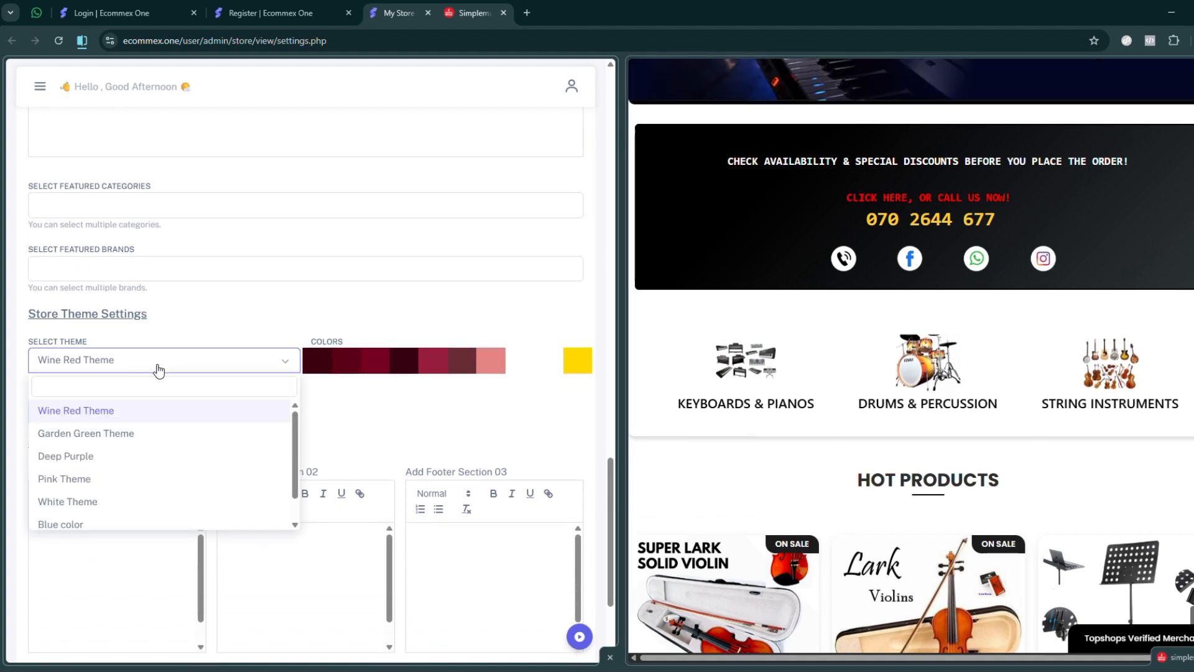
pyautogui.scroll(-1, 141, 461)
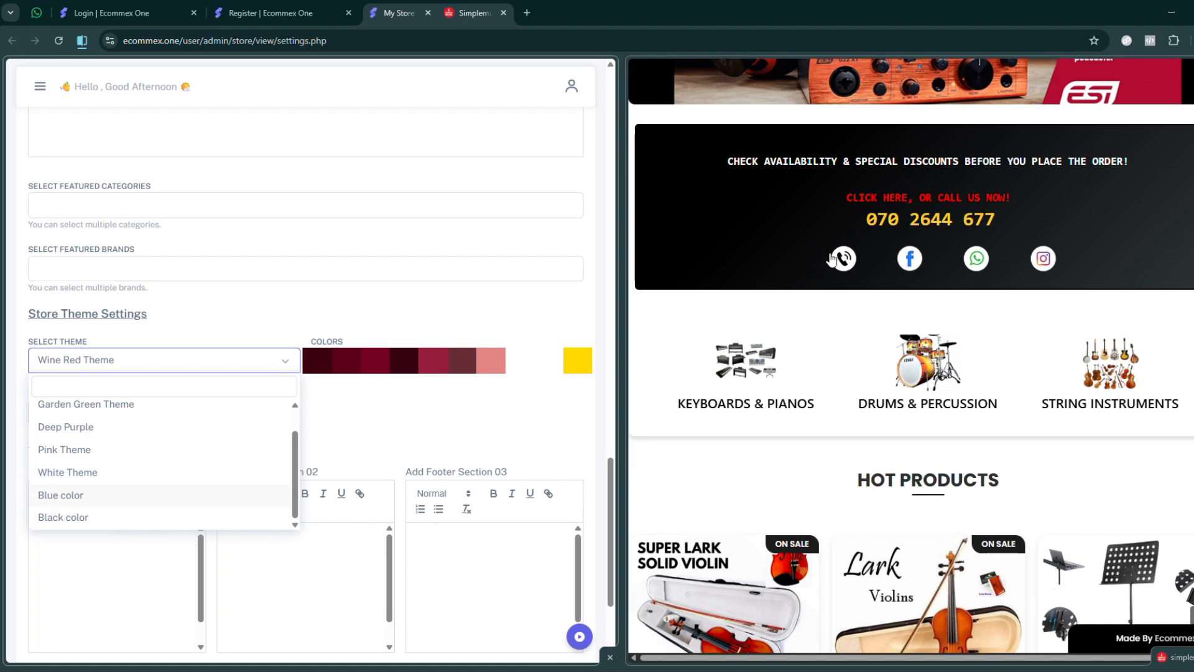
pyautogui.scroll(4, 833, 258)
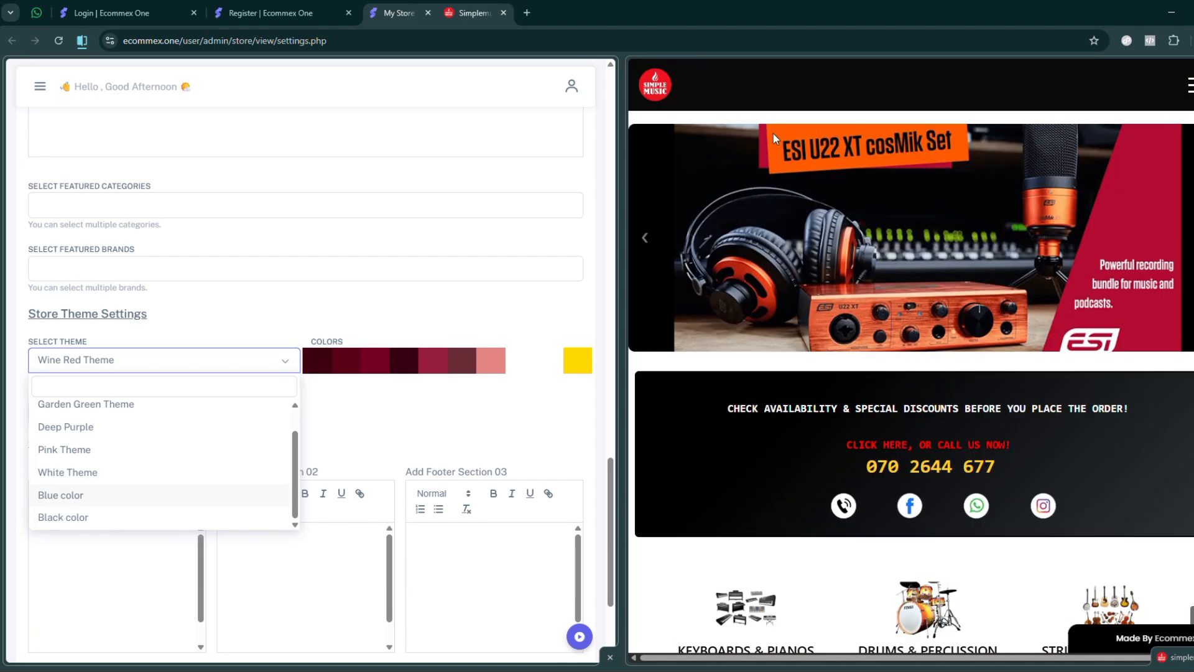
pyautogui.click(127, 427)
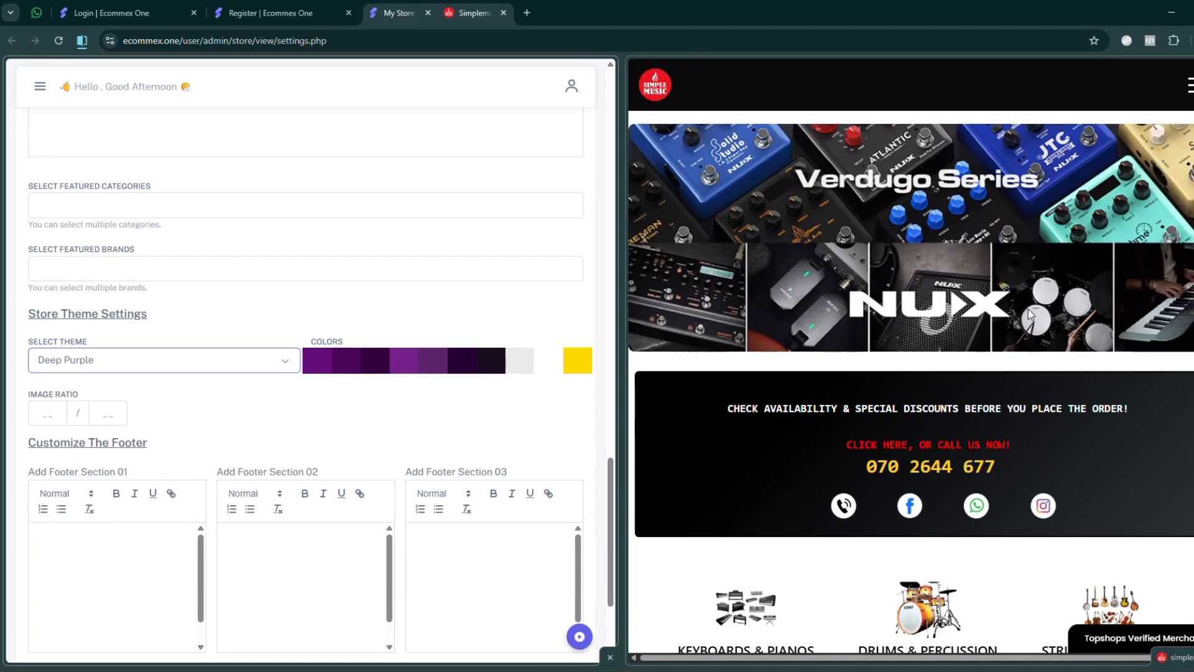
# - Look over the footer sections and place the cursor in each of the two Image Ratio fields
pyautogui.scroll(-3, 426, 338)
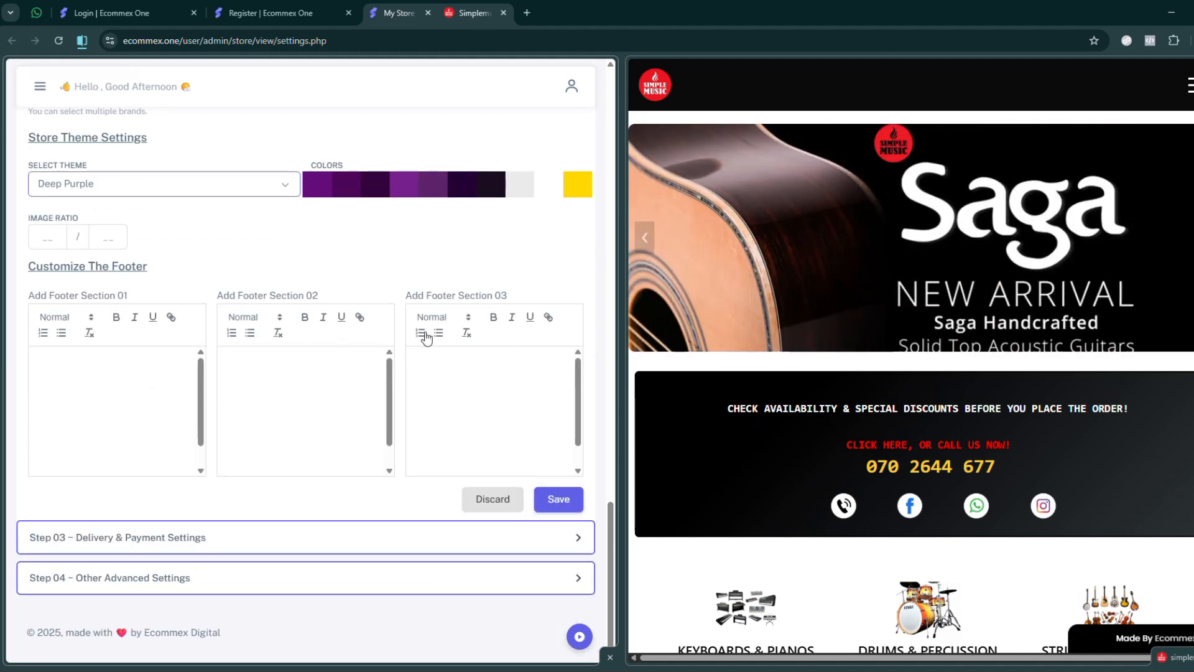
pyautogui.scroll(2, 425, 338)
pyautogui.click(64, 367)
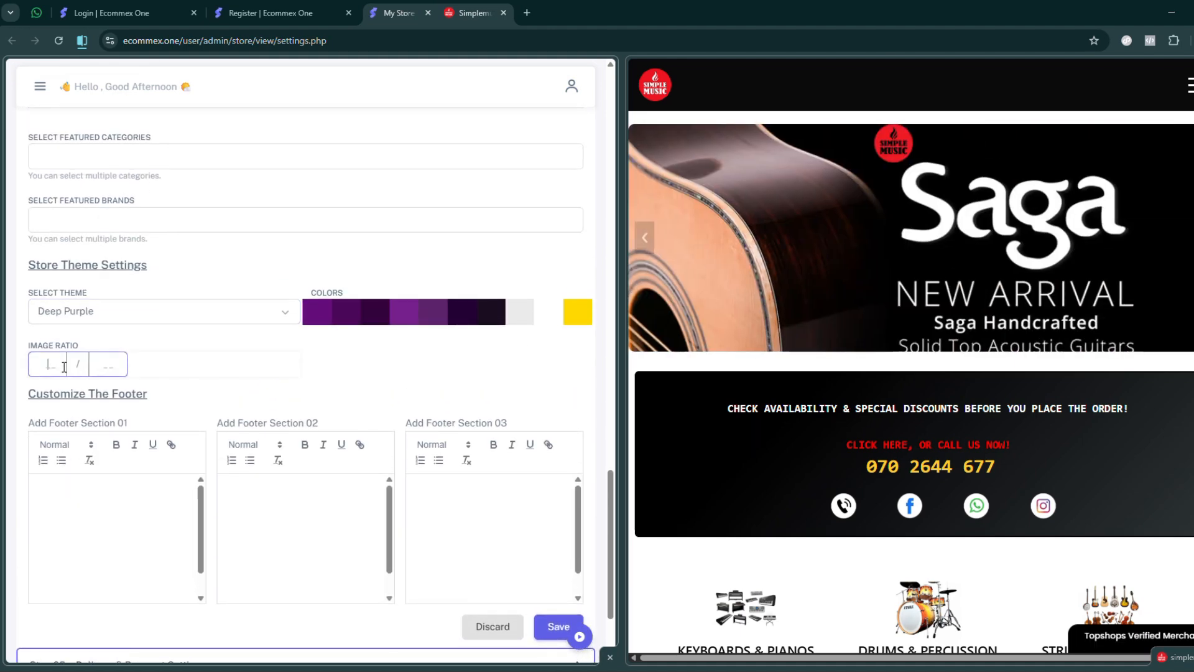
pyautogui.click(110, 369)
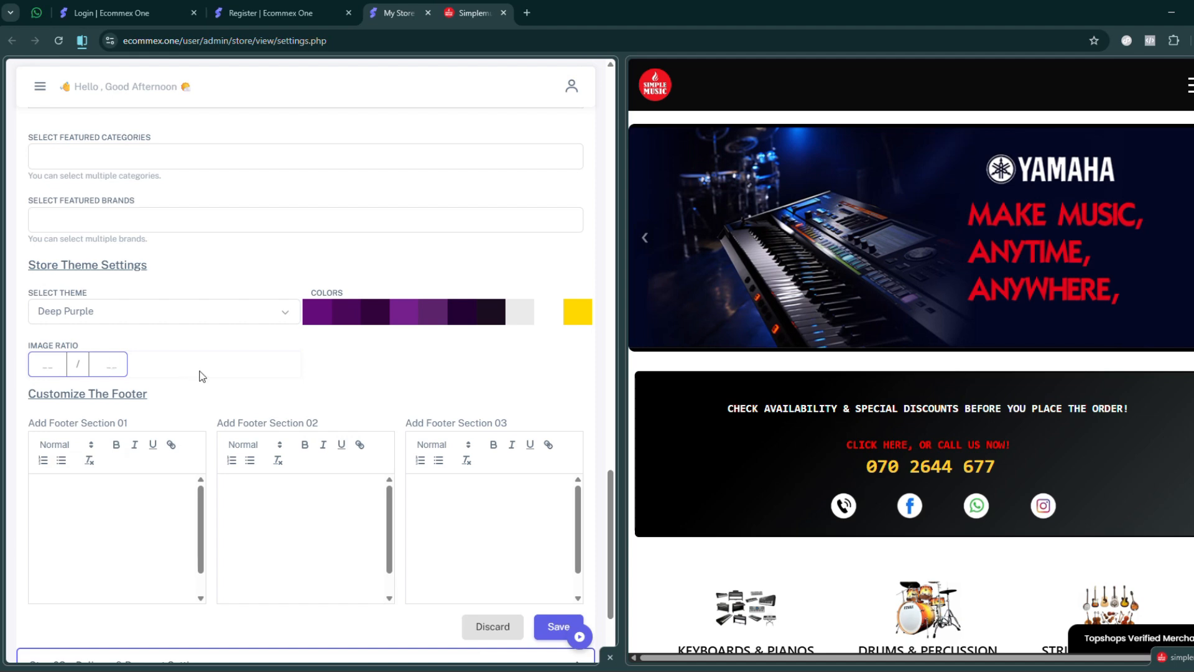
# - Enlarge the storefront half of the split view and examine the product image proportions in Simple Music's Hot Products section
pyautogui.scroll(-8, 924, 337)
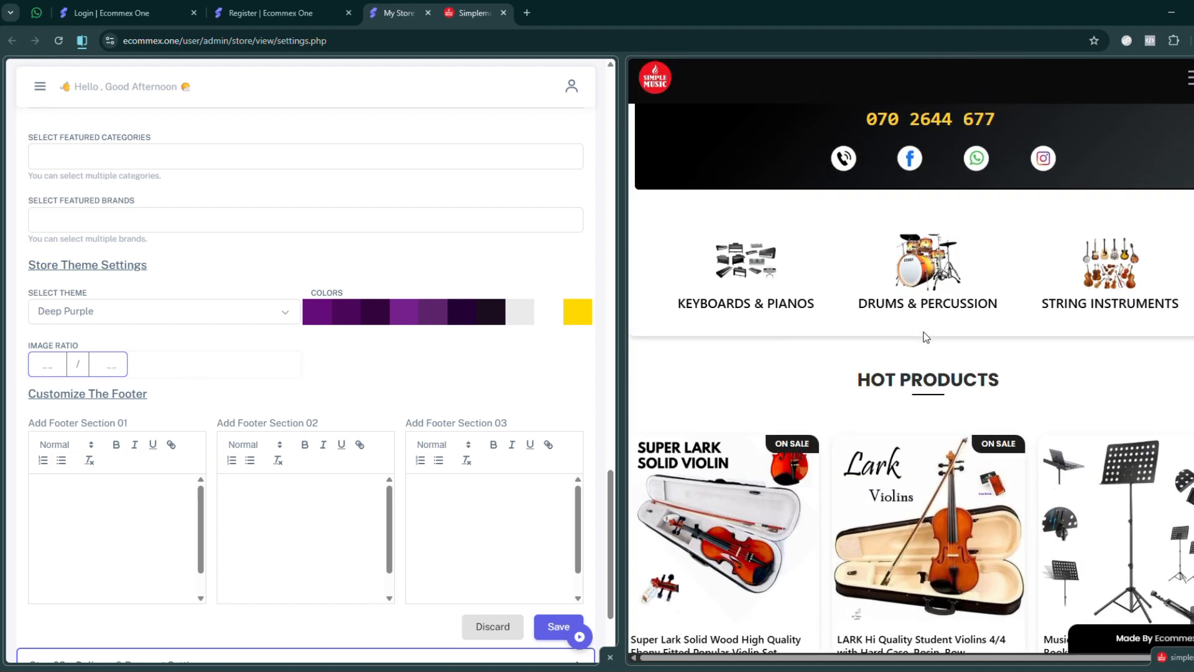
pyautogui.moveTo(622, 350); pyautogui.dragTo(310, 359)
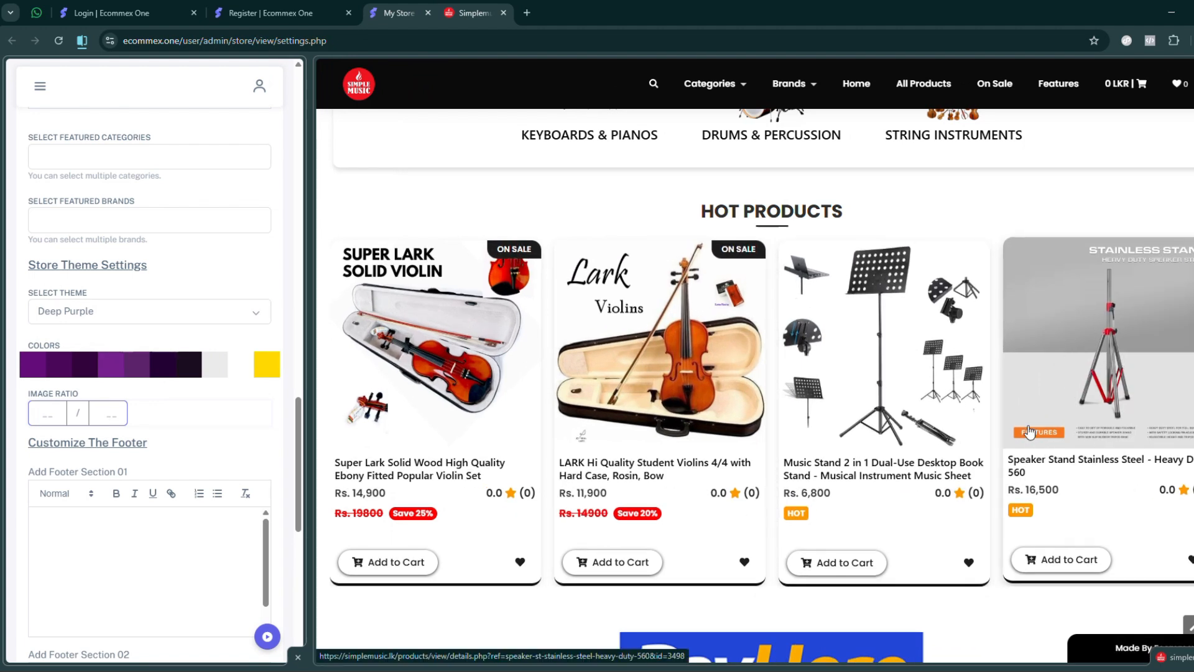
pyautogui.scroll(1, 585, 243)
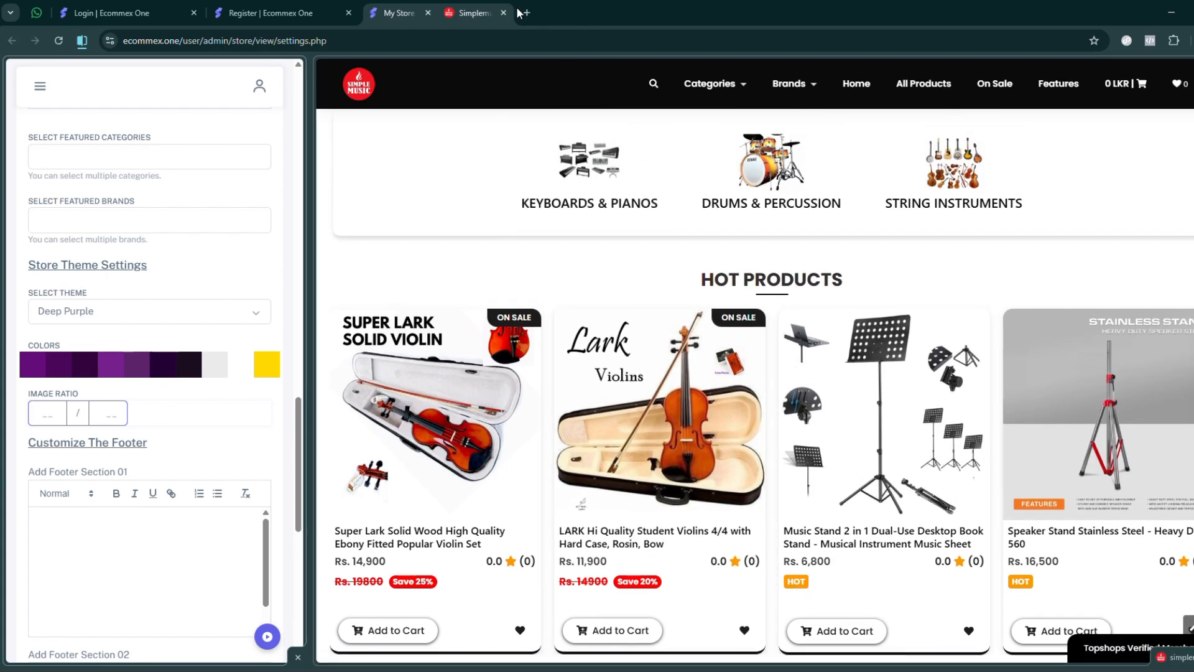
# - Load ladyzclothing.lk in a new browser tab and examine the product image proportions in its Hot Products and Latest Arrivals sections
pyautogui.click(524, 13)
pyautogui.write('lady')
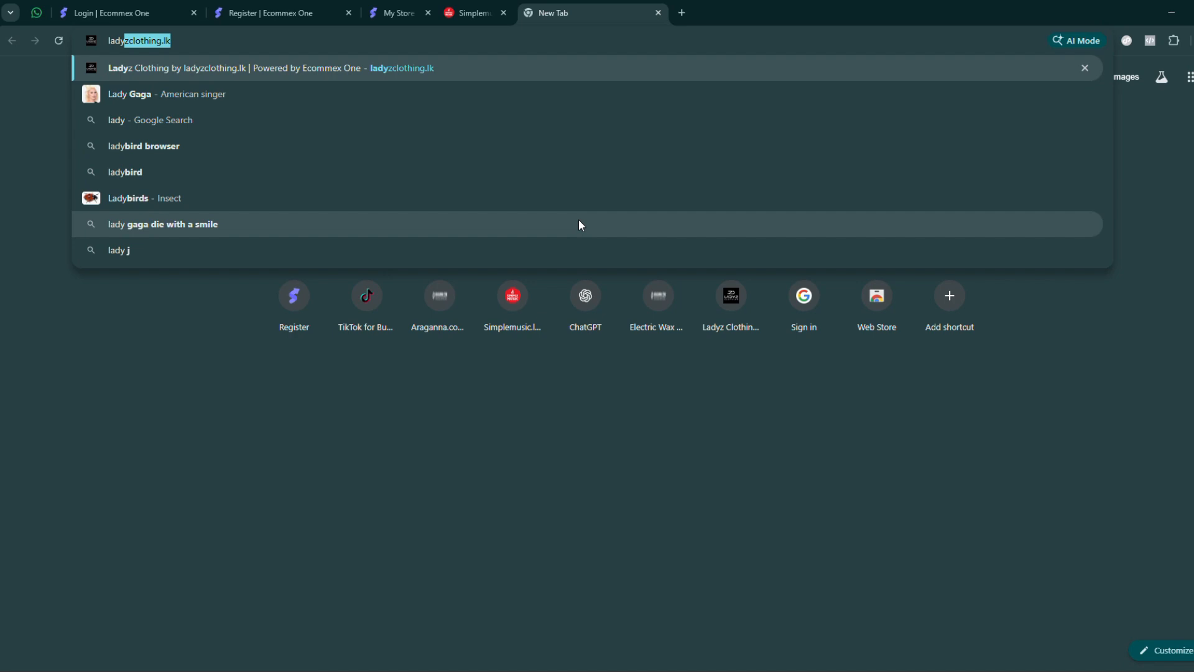
pyautogui.press('Return')
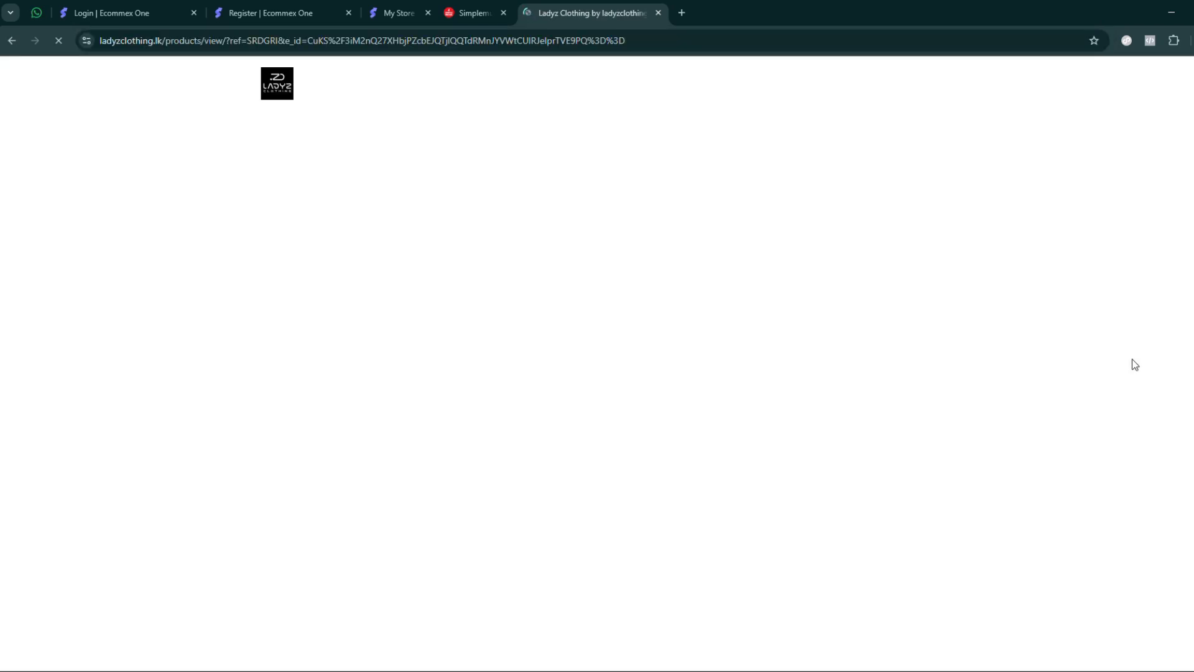
pyautogui.scroll(-3, 1123, 342)
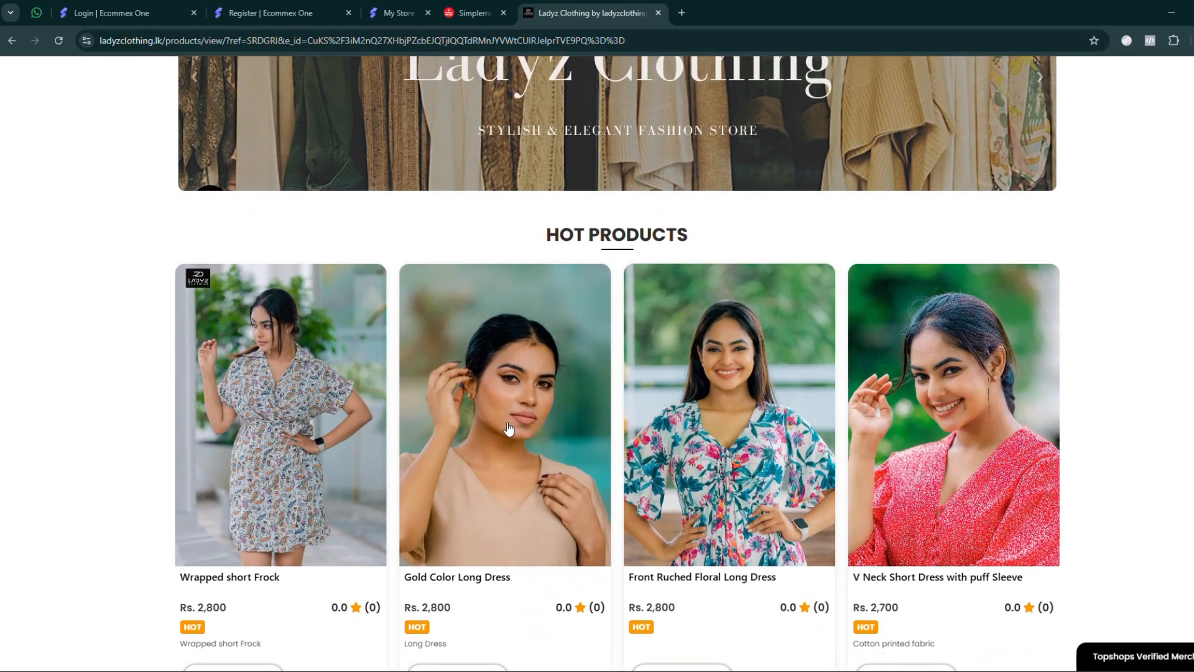
pyautogui.scroll(-1, 779, 434)
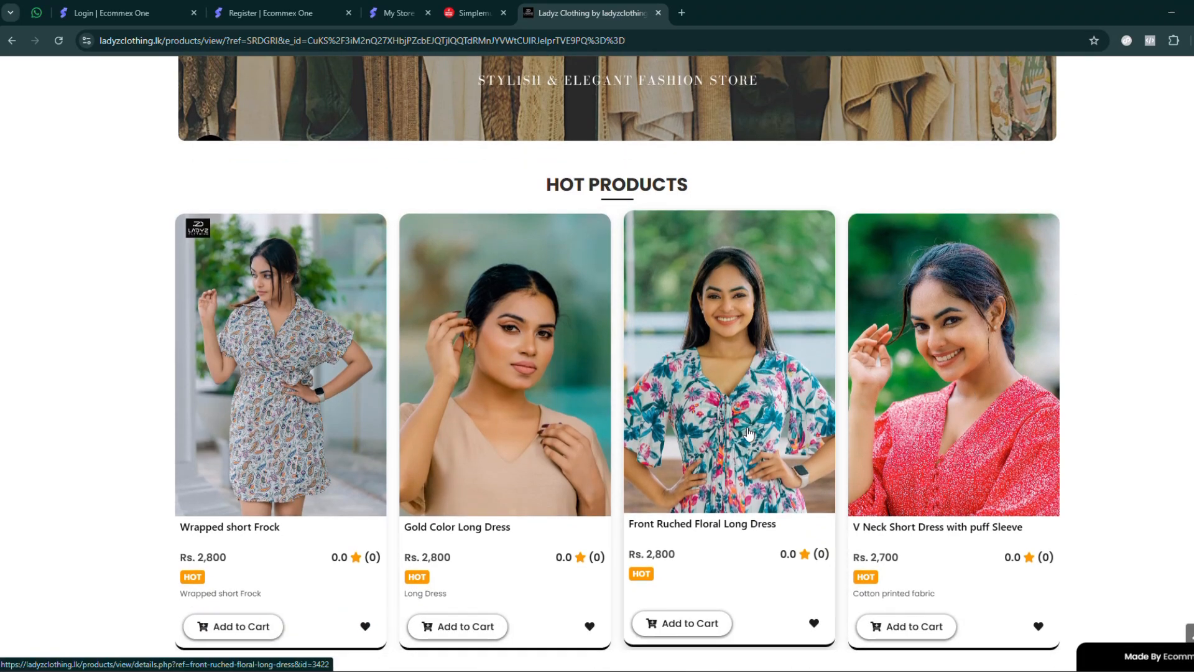
pyautogui.scroll(-4, 1142, 323)
pyautogui.scroll(-10, 1140, 318)
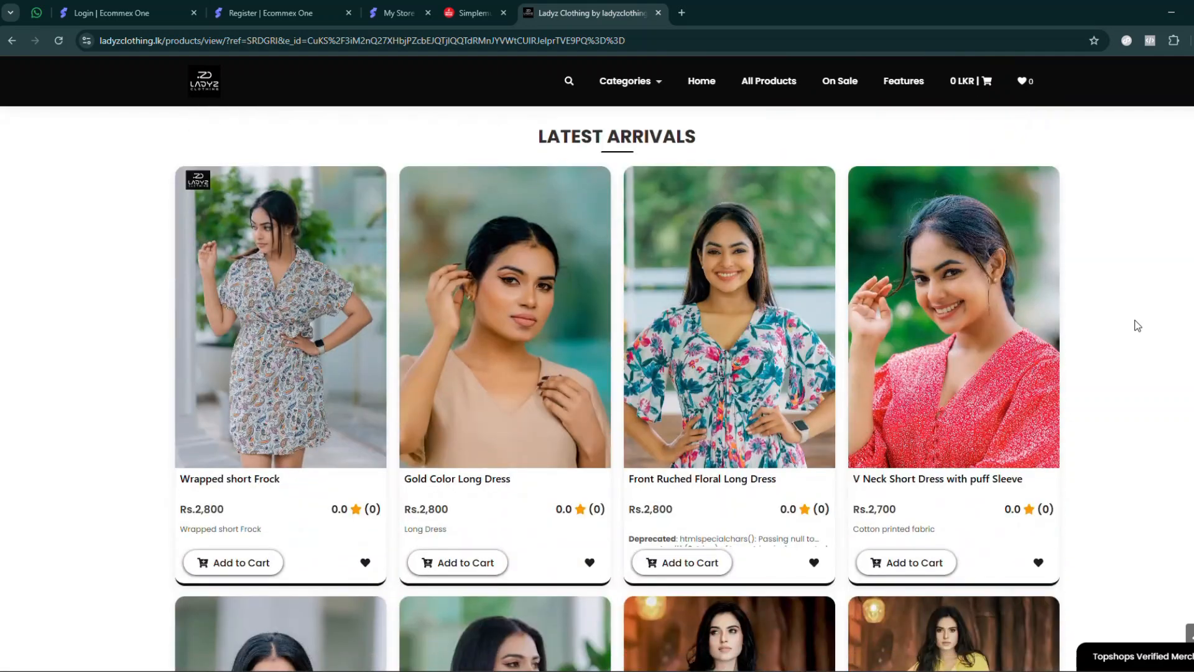
pyautogui.scroll(-1, 1136, 327)
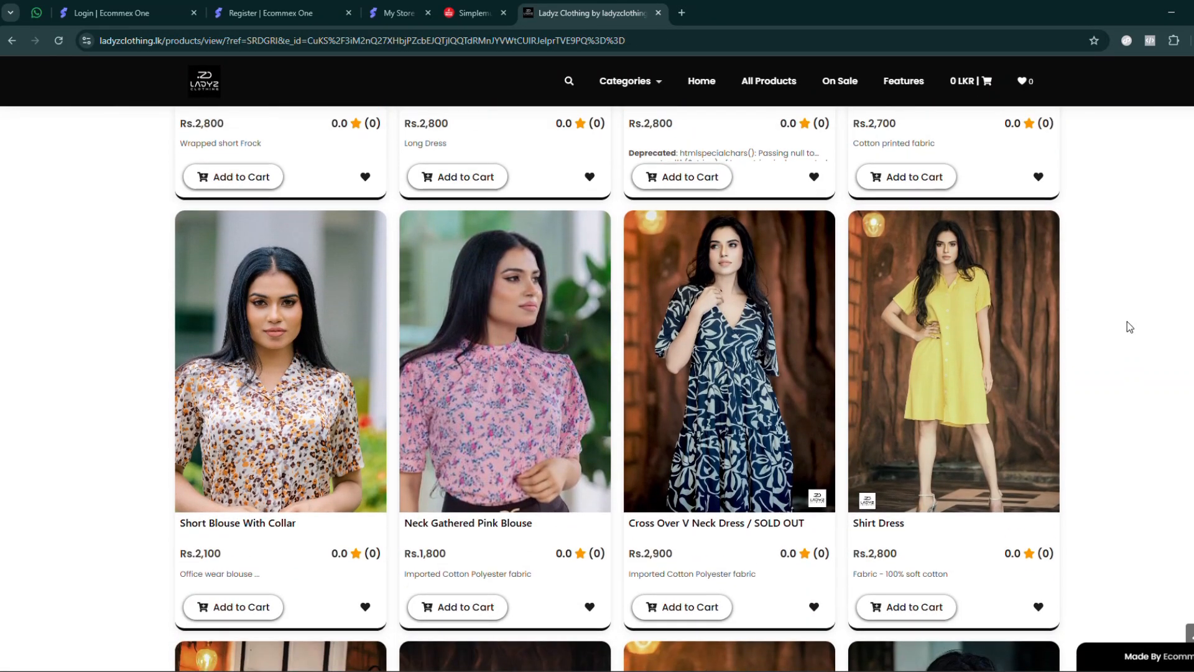
# - Return to the store settings, widen the settings half of the split view, and set the Image Ratio to 7 / 10
pyautogui.hotkey('ctrl', '3')
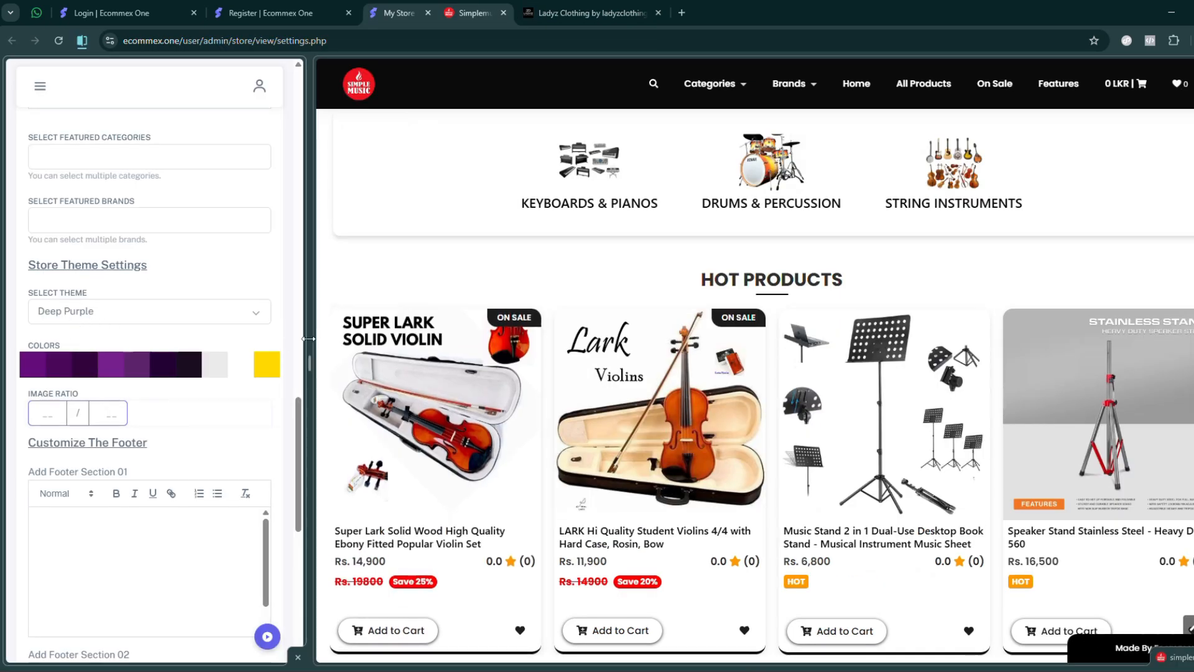
pyautogui.moveTo(309, 339); pyautogui.dragTo(673, 339)
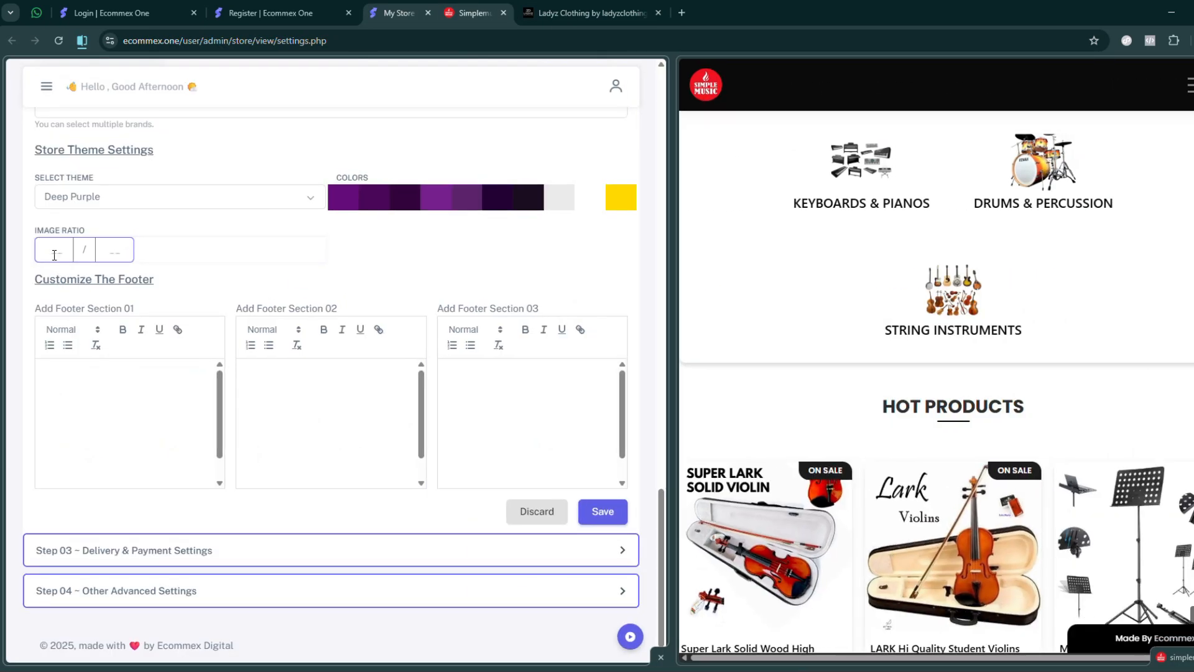
pyautogui.write('1')
pyautogui.write('0')
pyautogui.doubleClick(61, 246)
pyautogui.write('8')
pyautogui.press('BackSpace')
pyautogui.write('7')
pyautogui.doubleClick(47, 251)
pyautogui.doubleClick(107, 249)
pyautogui.click(346, 260)
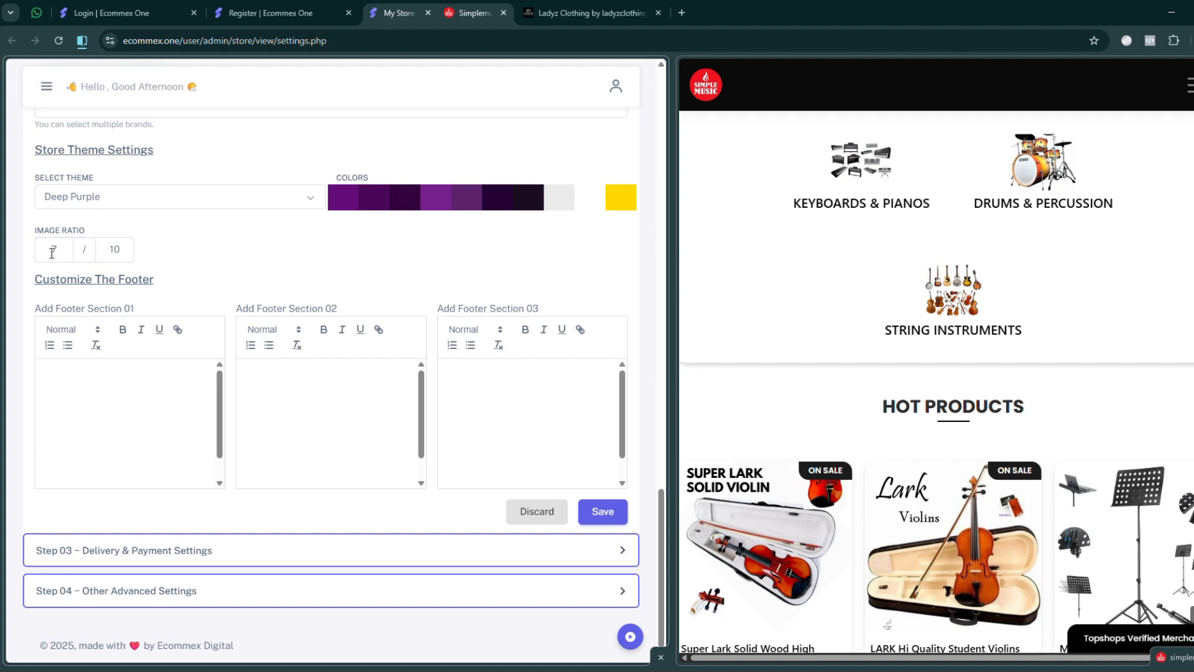
# - Compare the image ratio setting with the product images on Ladyz Clothing and in Simple Music's Hot Products section
pyautogui.click(524, 15)
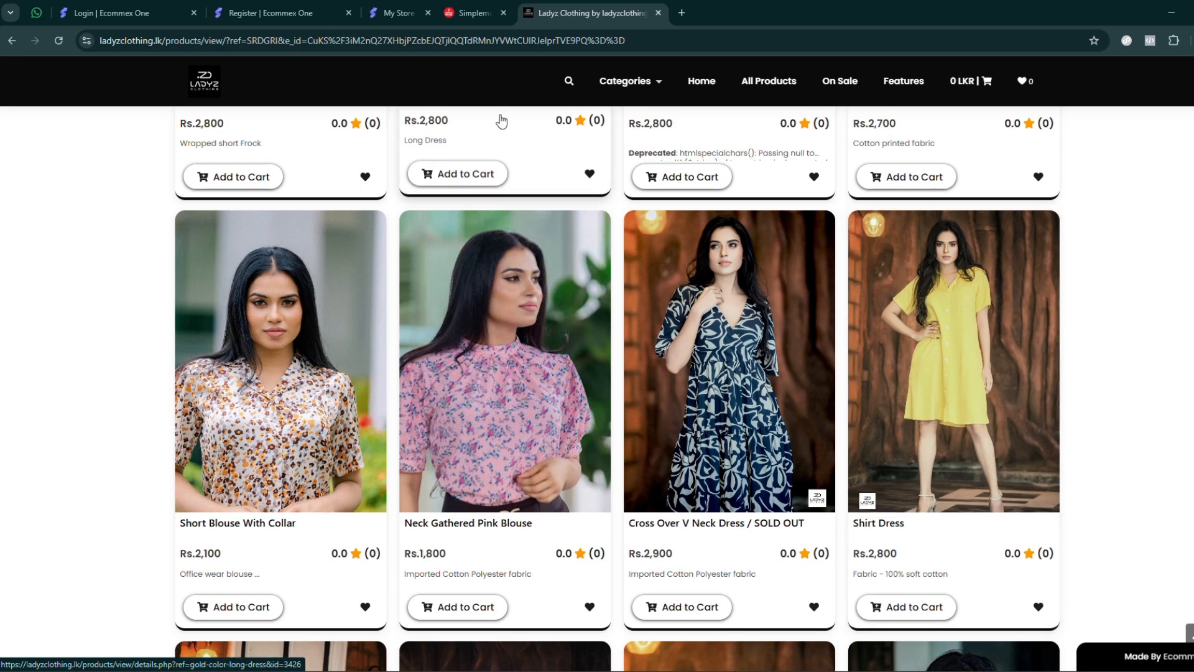
pyautogui.click(397, 11)
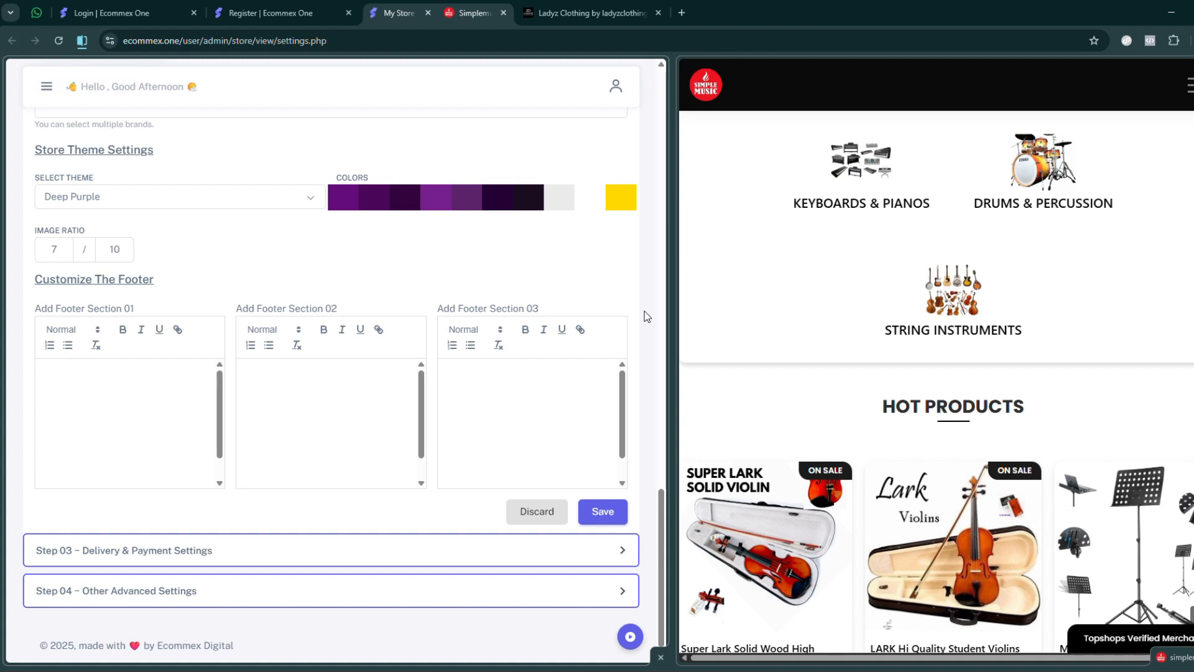
pyautogui.doubleClick(43, 250)
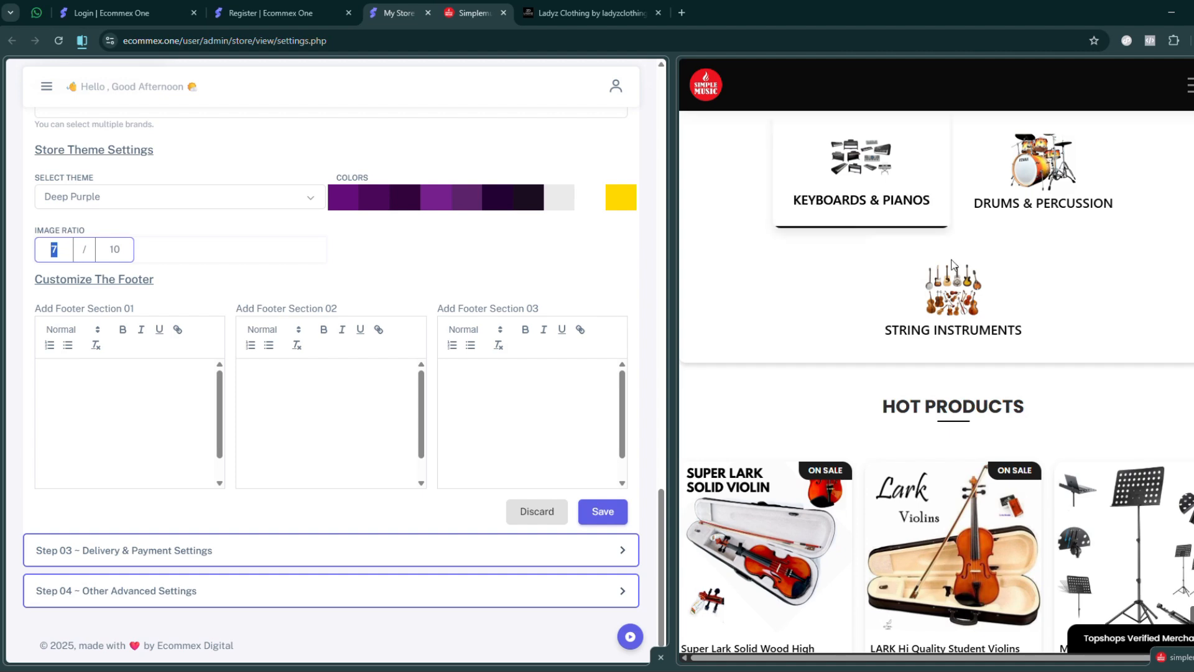
pyautogui.scroll(5, 926, 359)
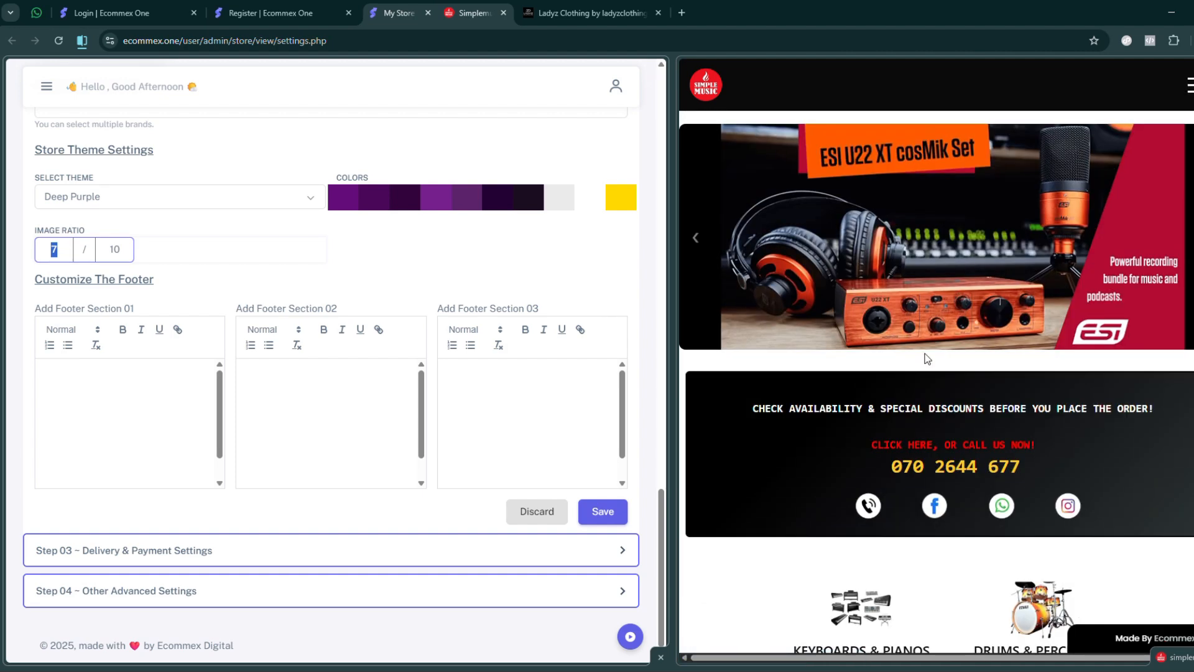
pyautogui.scroll(-1, 934, 328)
pyautogui.scroll(-10, 934, 328)
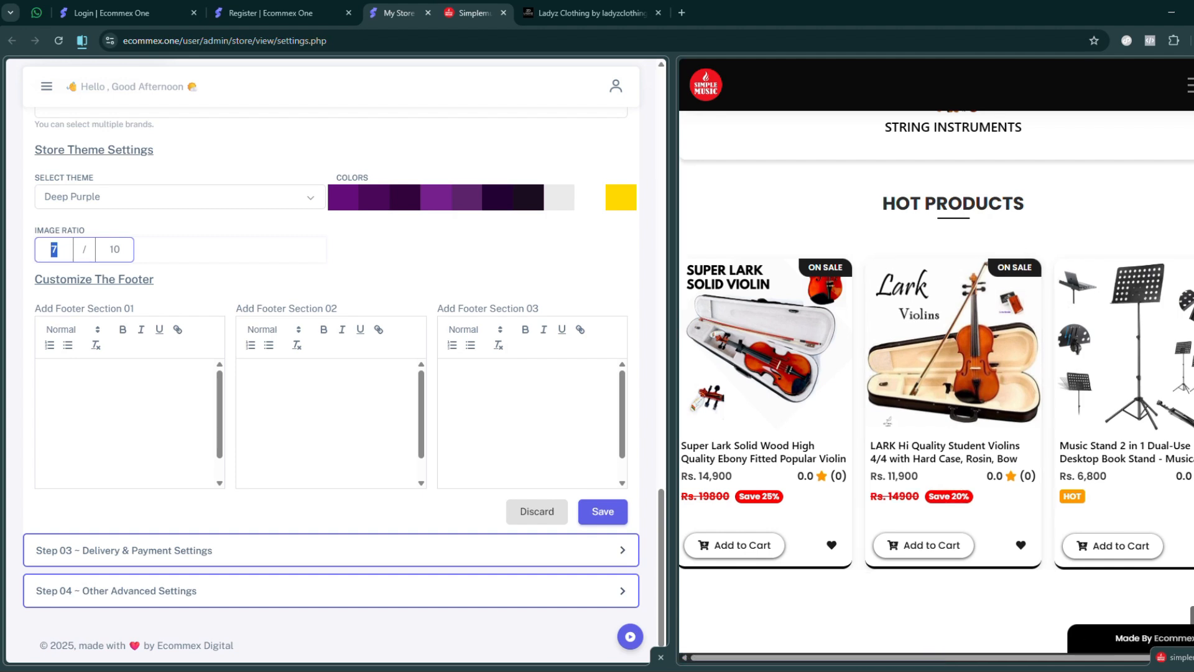
pyautogui.click(76, 251)
pyautogui.click(648, 302)
pyautogui.scroll(-1, 662, 510)
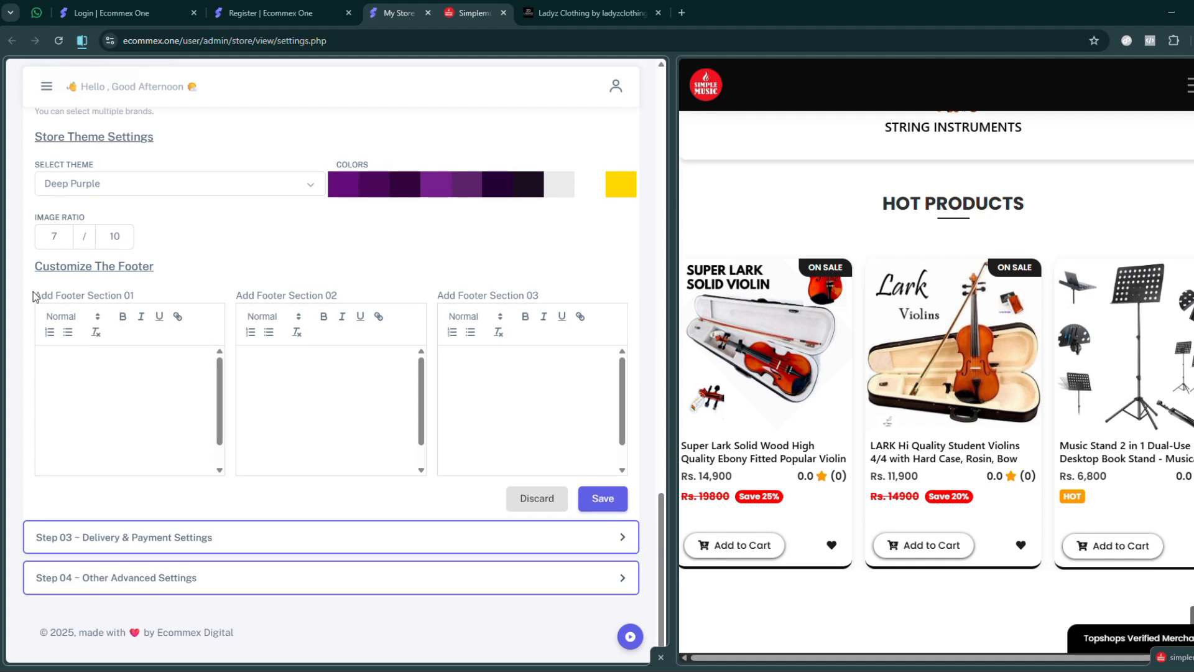
# - Open Simple Music's Super Lark Solid Wood violin page in a wider storefront view and examine the page footer
pyautogui.tripleClick(42, 266)
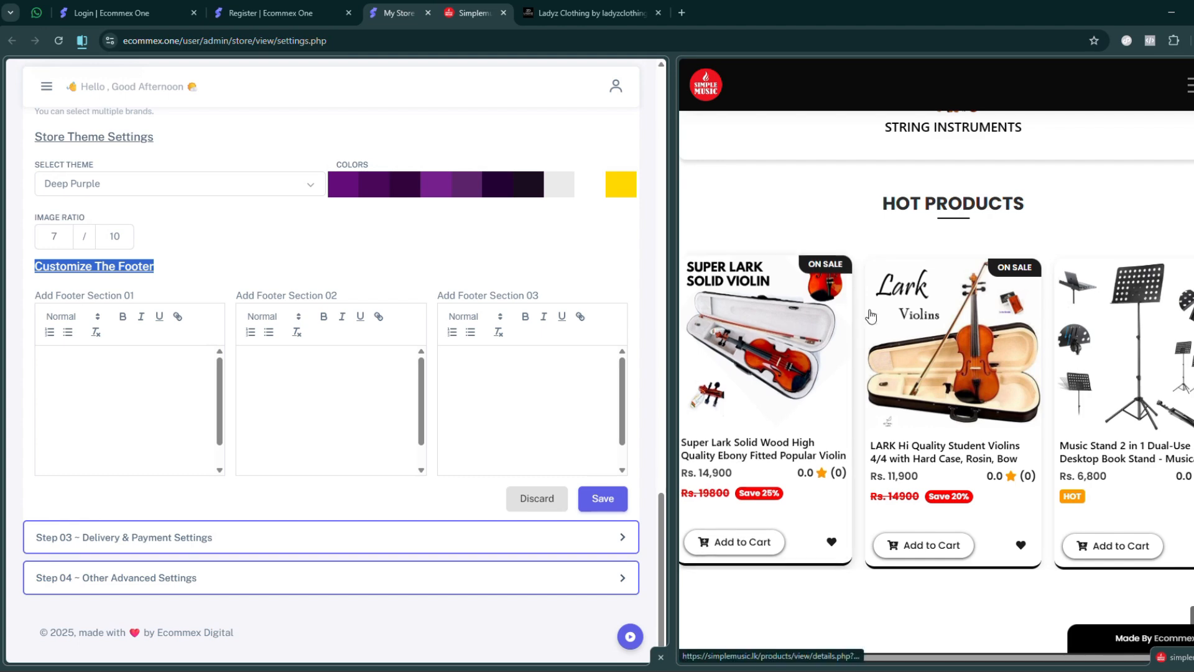
pyautogui.scroll(5, 900, 298)
pyautogui.scroll(-5, 900, 298)
pyautogui.click(760, 356)
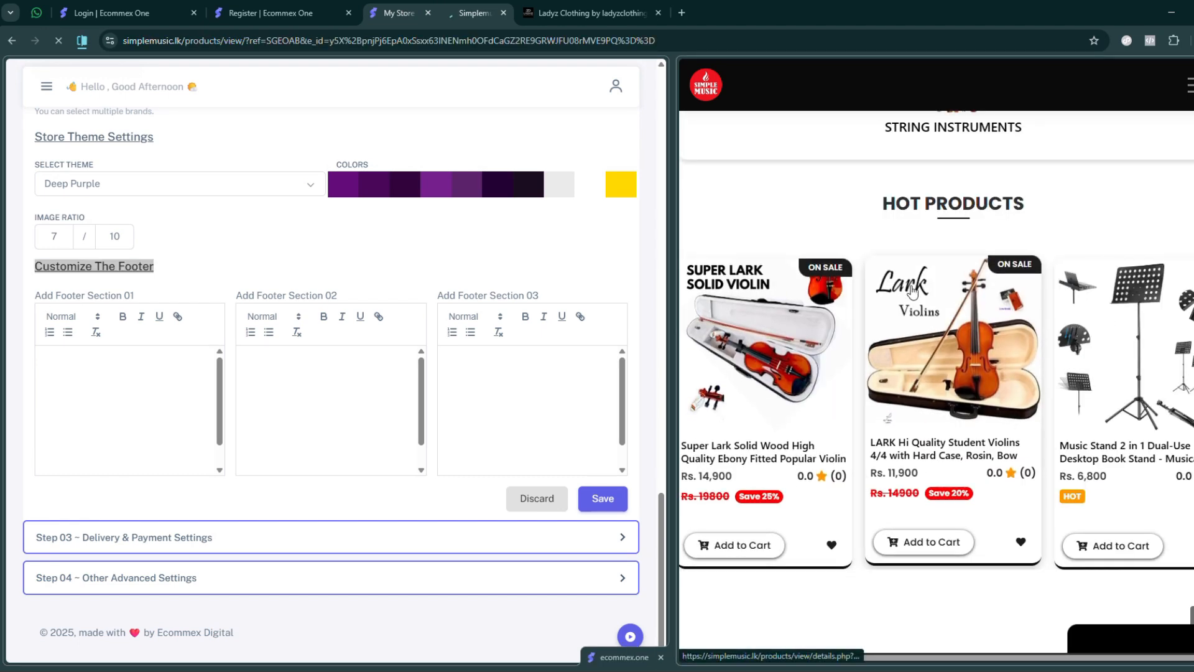
pyautogui.moveTo(675, 288); pyautogui.dragTo(590, 288)
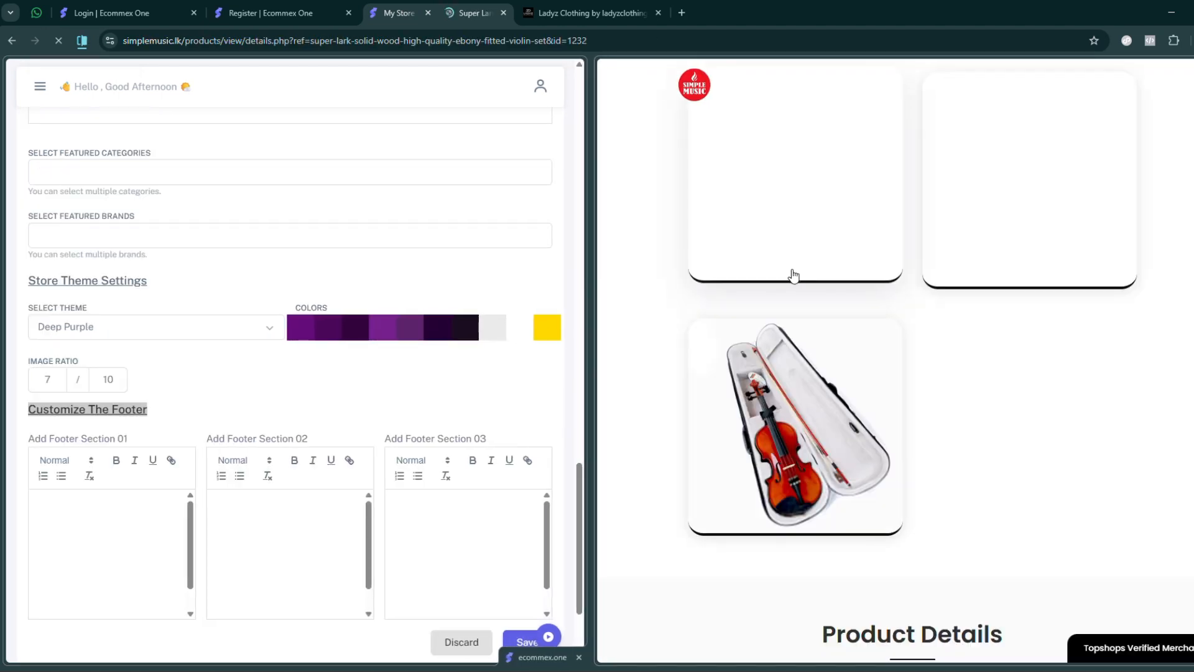
pyautogui.scroll(-5, 874, 268)
pyautogui.scroll(-10, 874, 263)
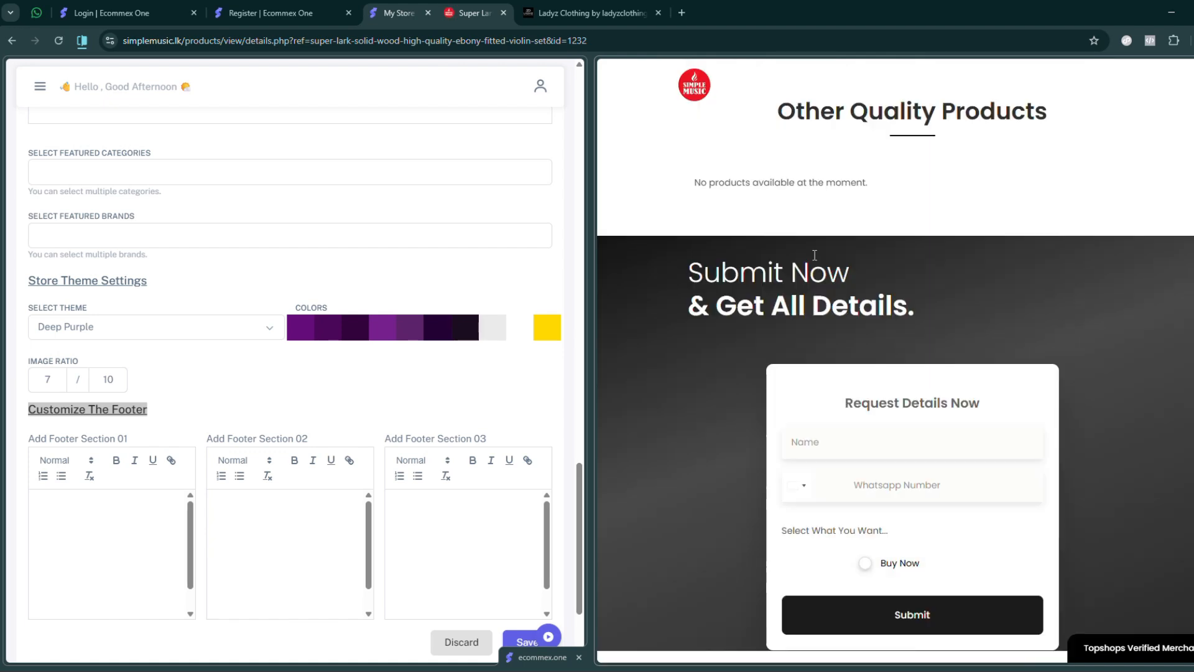
pyautogui.scroll(-5, 815, 252)
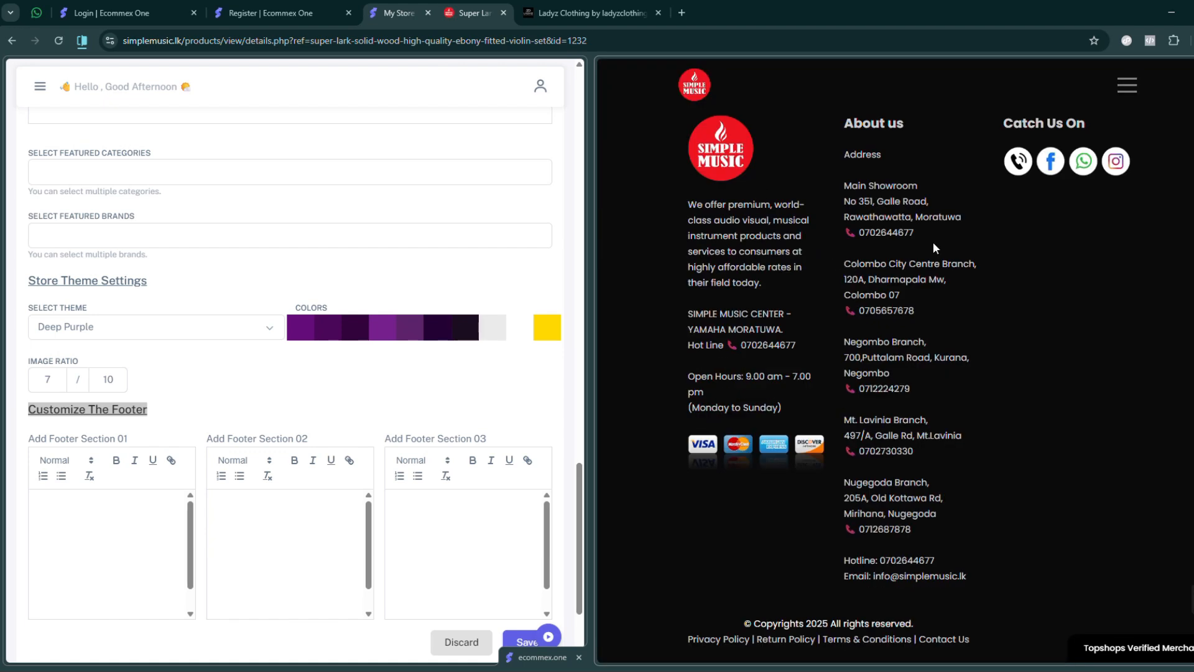
pyautogui.scroll(5, 884, 267)
pyautogui.scroll(-5, 836, 287)
# - Match the three columns of Simple Music's footer to Footer Sections 01, 02 and 03 in the settings
pyautogui.moveTo(681, 149); pyautogui.dragTo(127, 439)
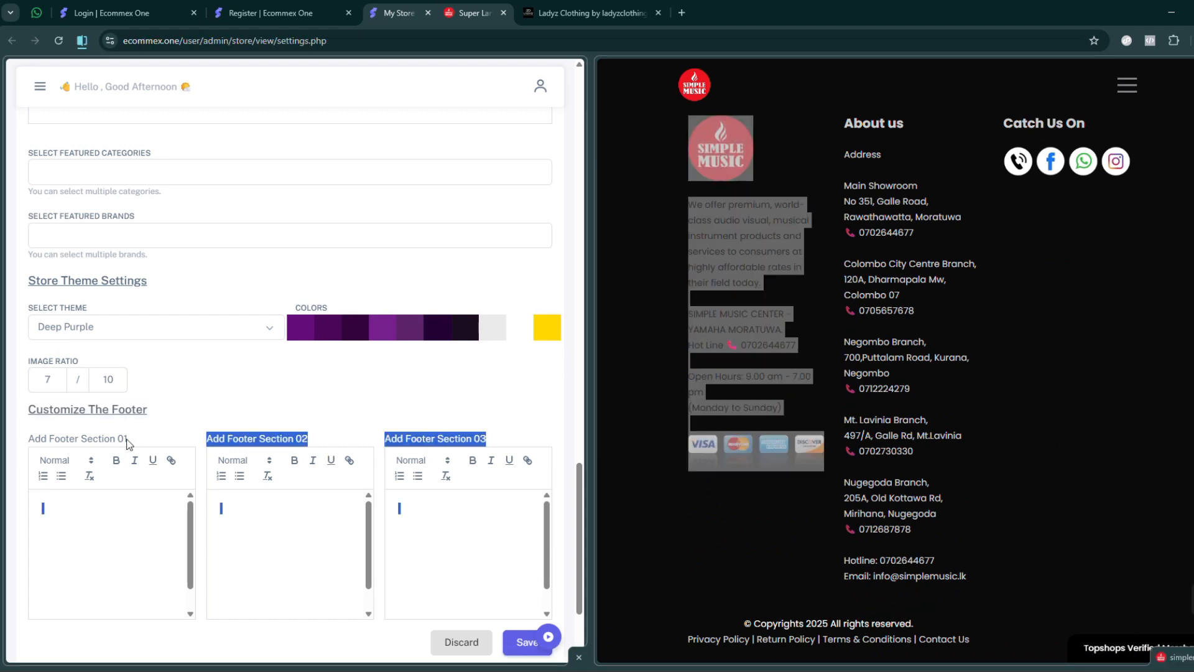
pyautogui.doubleClick(88, 439)
pyautogui.doubleClick(266, 441)
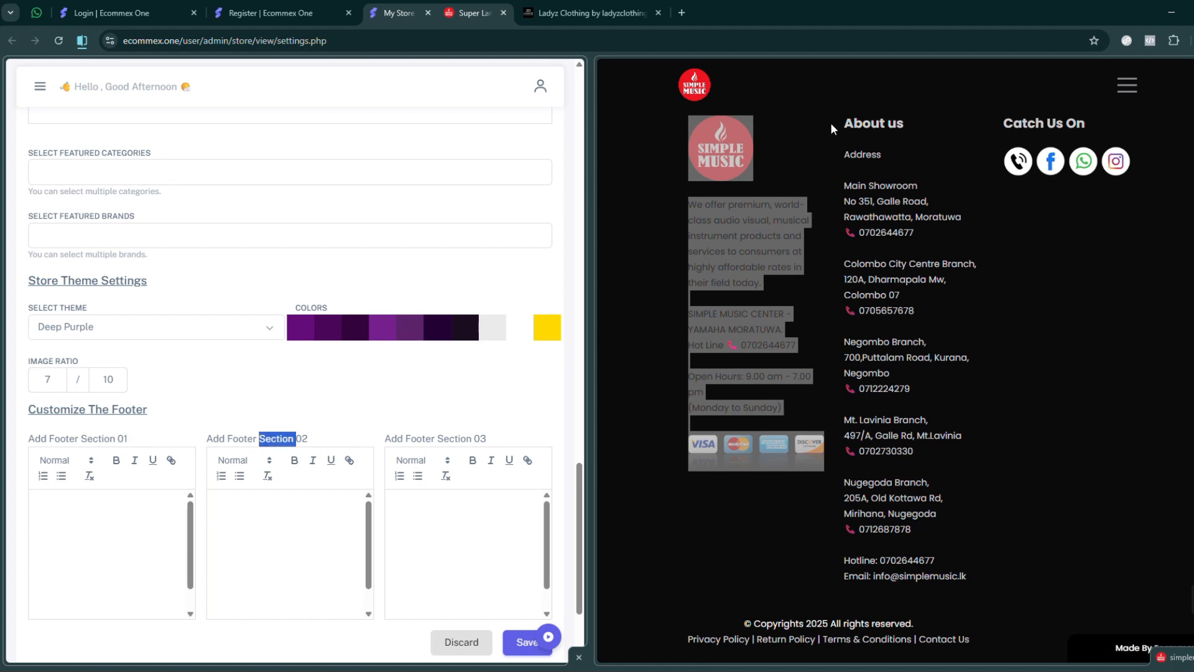
pyautogui.moveTo(845, 121); pyautogui.dragTo(963, 577)
pyautogui.moveTo(1004, 121); pyautogui.dragTo(1133, 179)
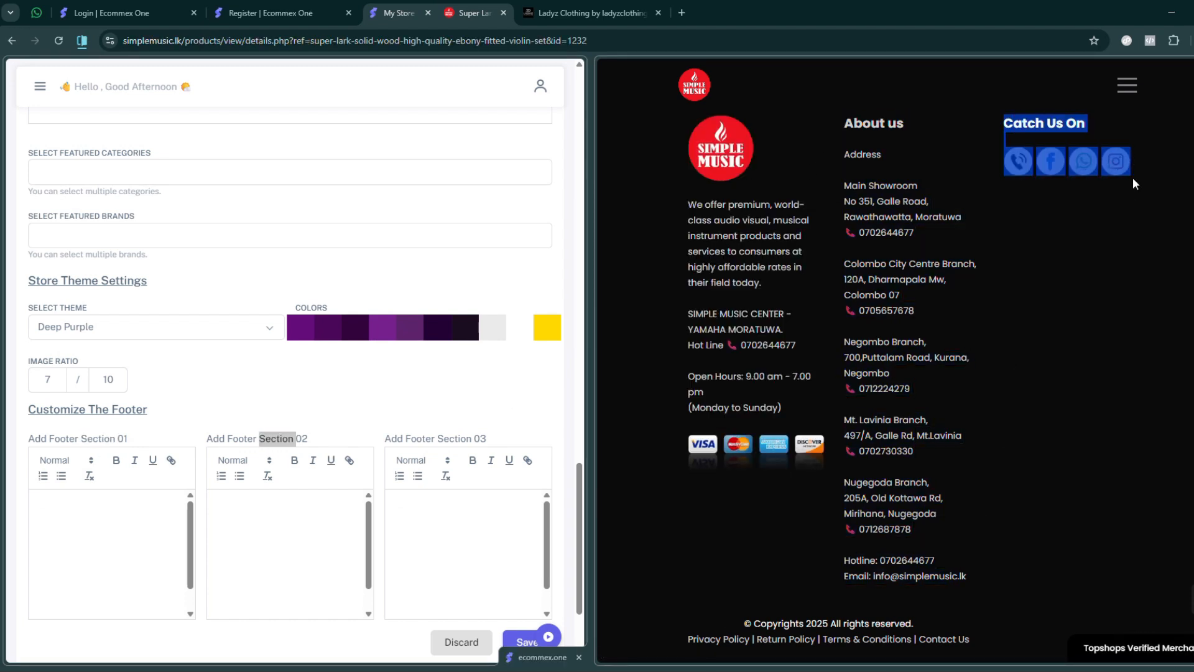
pyautogui.click(1113, 308)
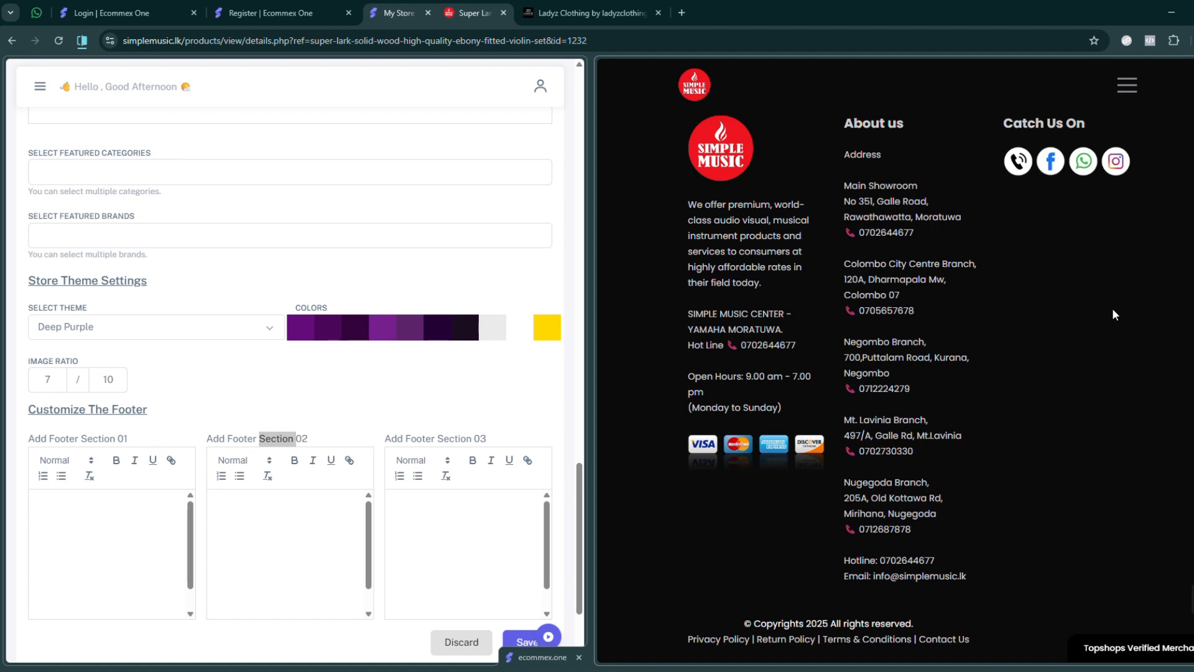
# - Widen the settings half of the split view and open the Delivery Information in Step 03 – Delivery & Payment Settings
pyautogui.moveTo(584, 336); pyautogui.dragTo(815, 336)
pyautogui.click(275, 399)
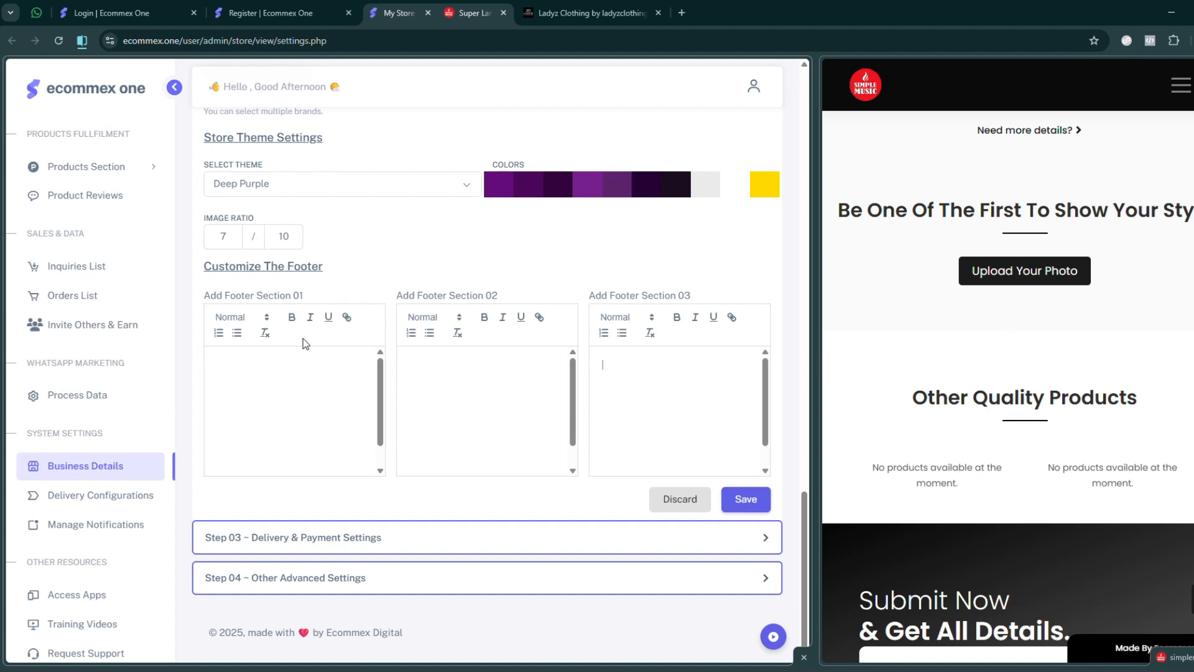
pyautogui.click(445, 548)
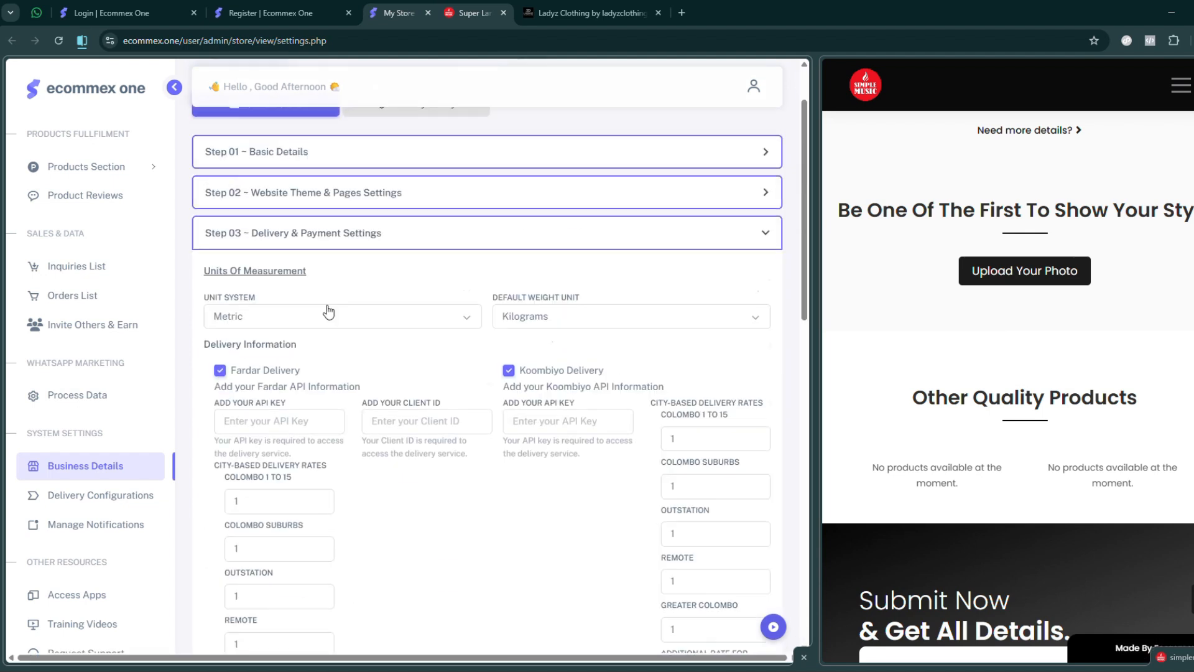
pyautogui.scroll(1, 348, 320)
pyautogui.moveTo(805, 229); pyautogui.dragTo(809, 313)
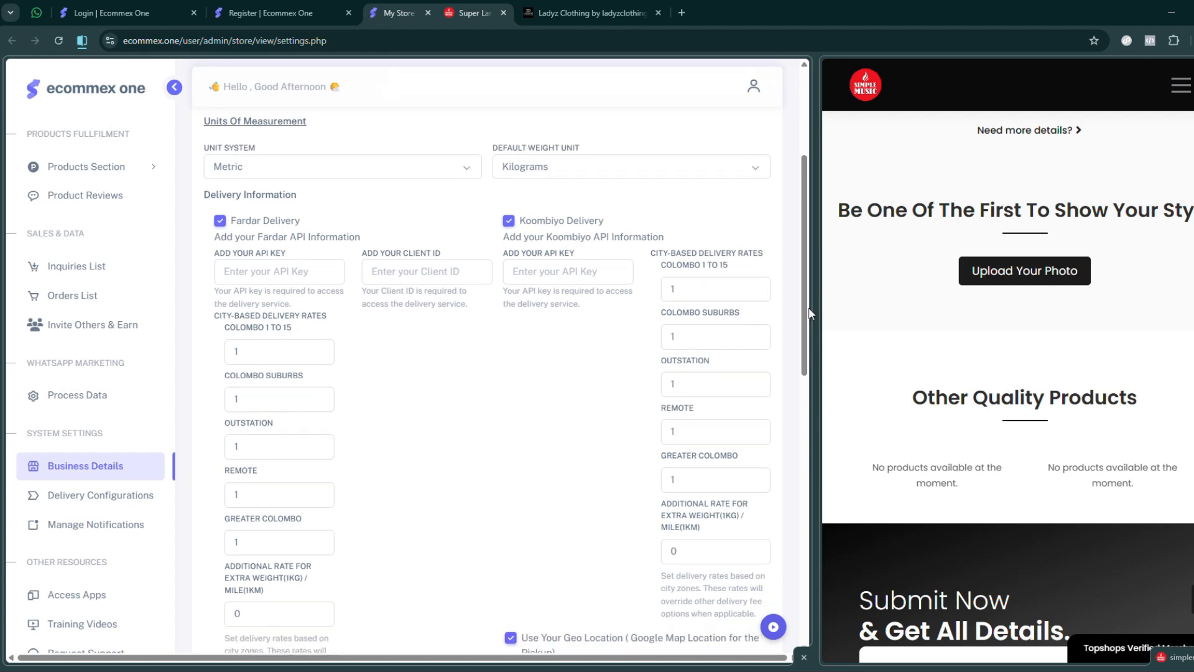
# - Disable both Koombiyo Delivery and Fardar Delivery in the Delivery Information
pyautogui.click(509, 221)
pyautogui.click(220, 221)
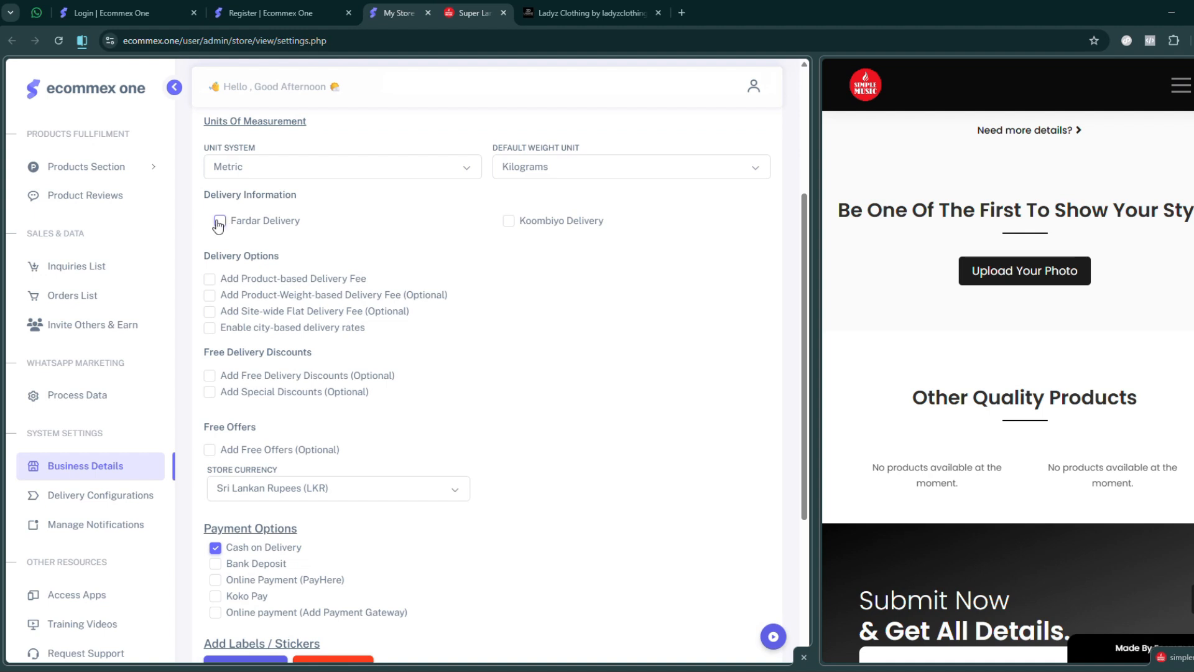
pyautogui.click(219, 222)
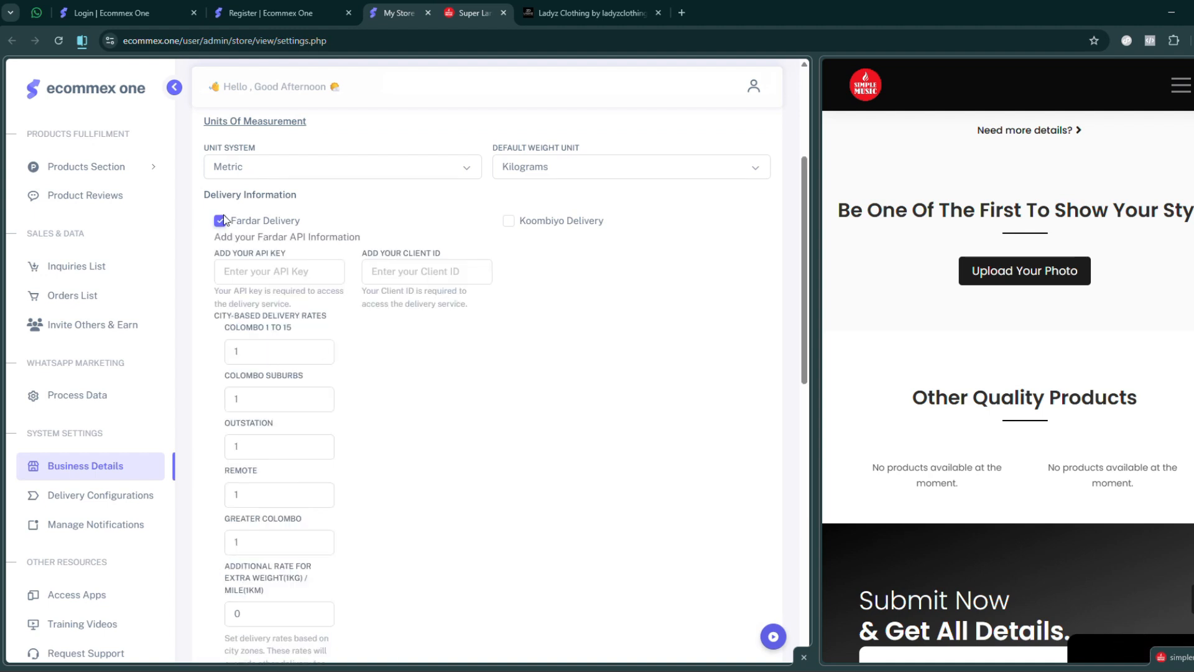
pyautogui.click(222, 224)
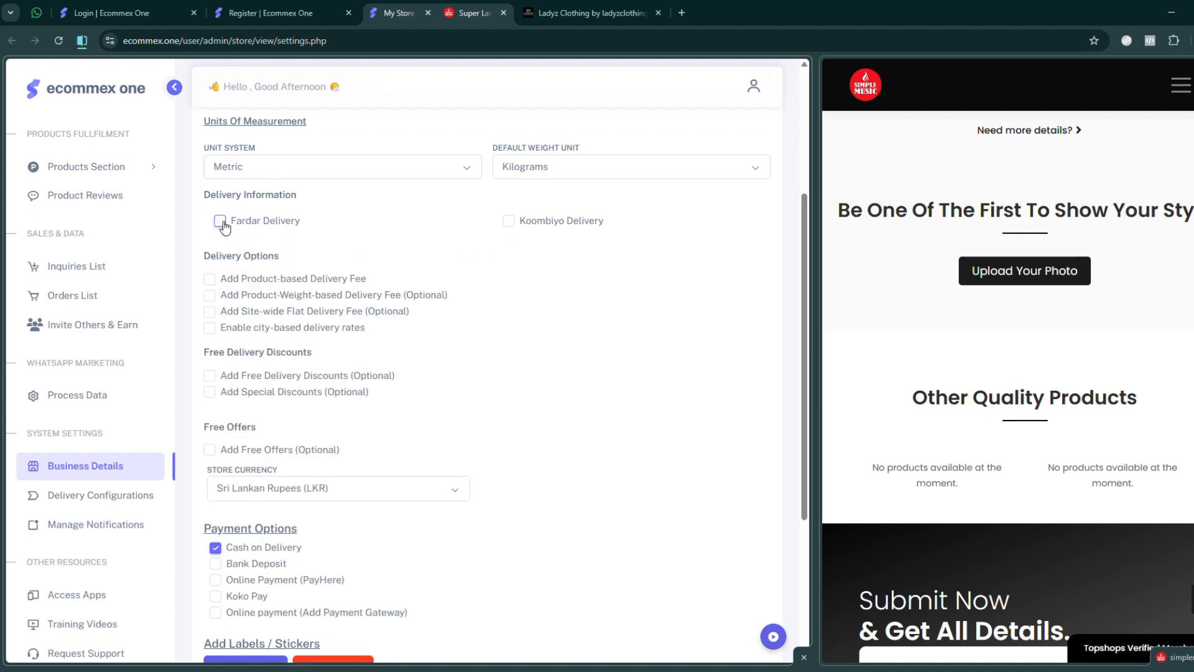
# - Enable Koombiyo Delivery and examine its API key field, city-based delivery rates and additional rate for extra weight or distance
pyautogui.click(507, 222)
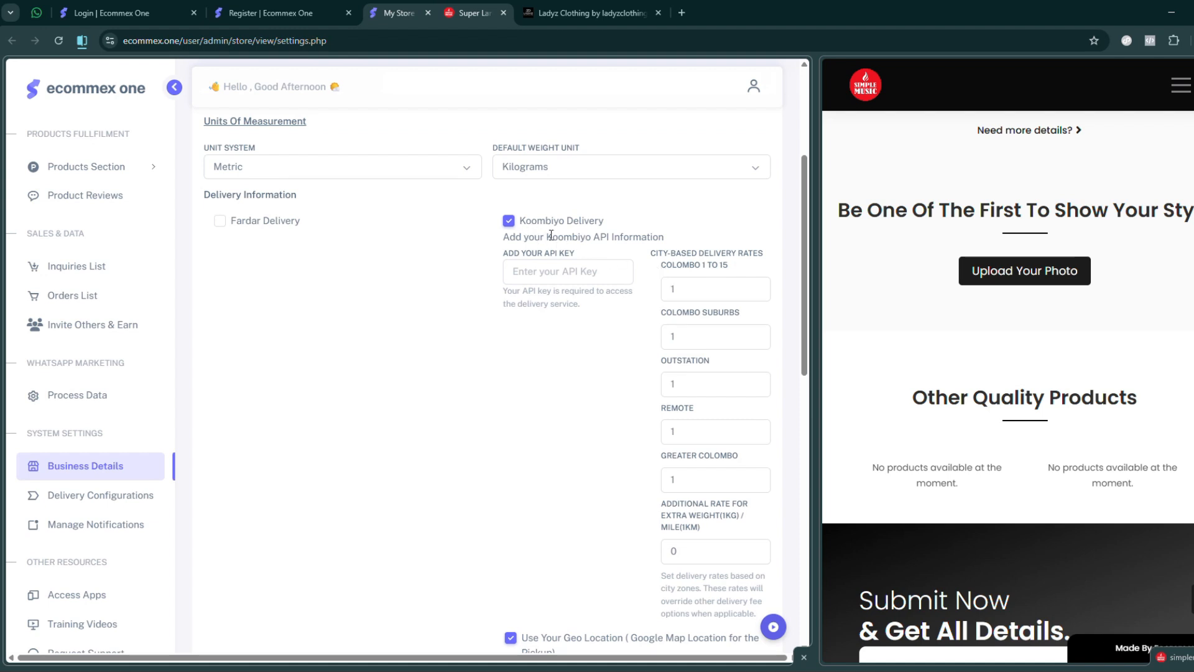
pyautogui.moveTo(551, 236); pyautogui.dragTo(732, 268)
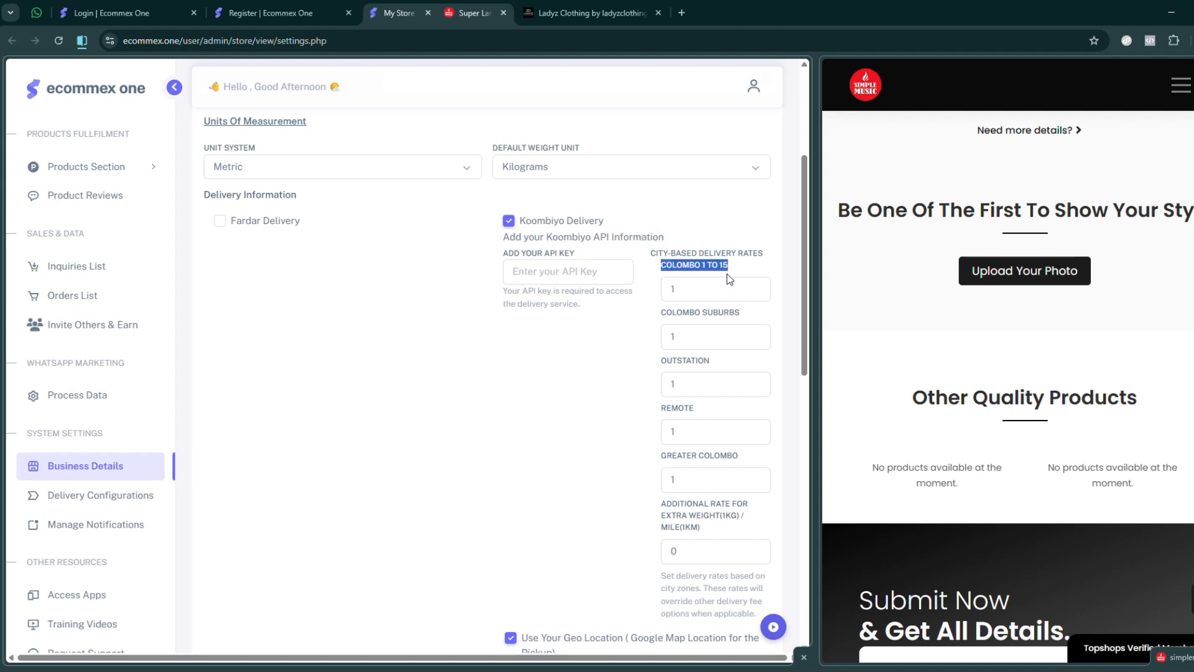
pyautogui.moveTo(677, 313); pyautogui.dragTo(760, 313)
pyautogui.moveTo(661, 360); pyautogui.dragTo(730, 360)
pyautogui.moveTo(660, 408); pyautogui.dragTo(749, 459)
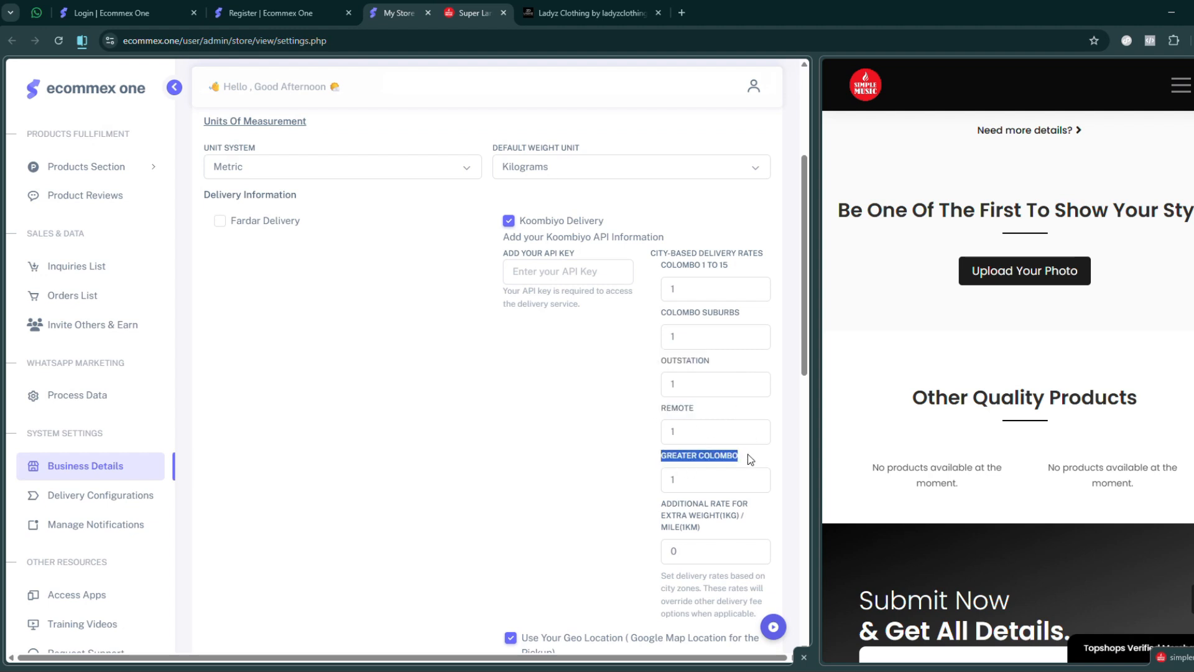
pyautogui.click(558, 239)
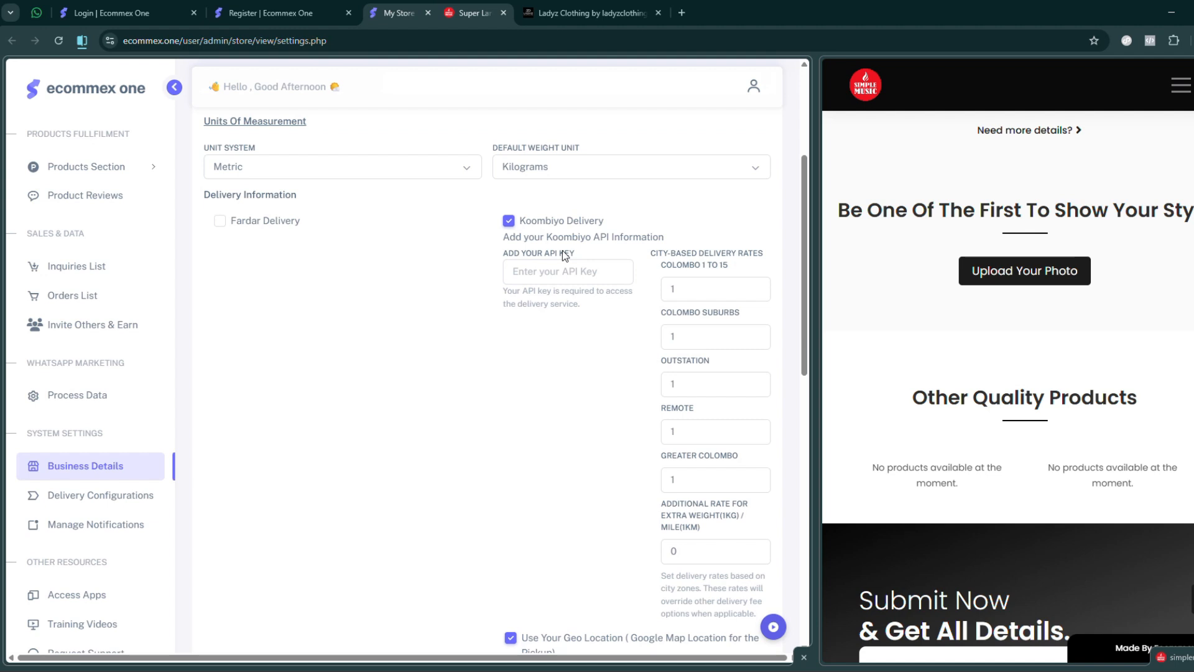
pyautogui.moveTo(661, 503); pyautogui.dragTo(707, 533)
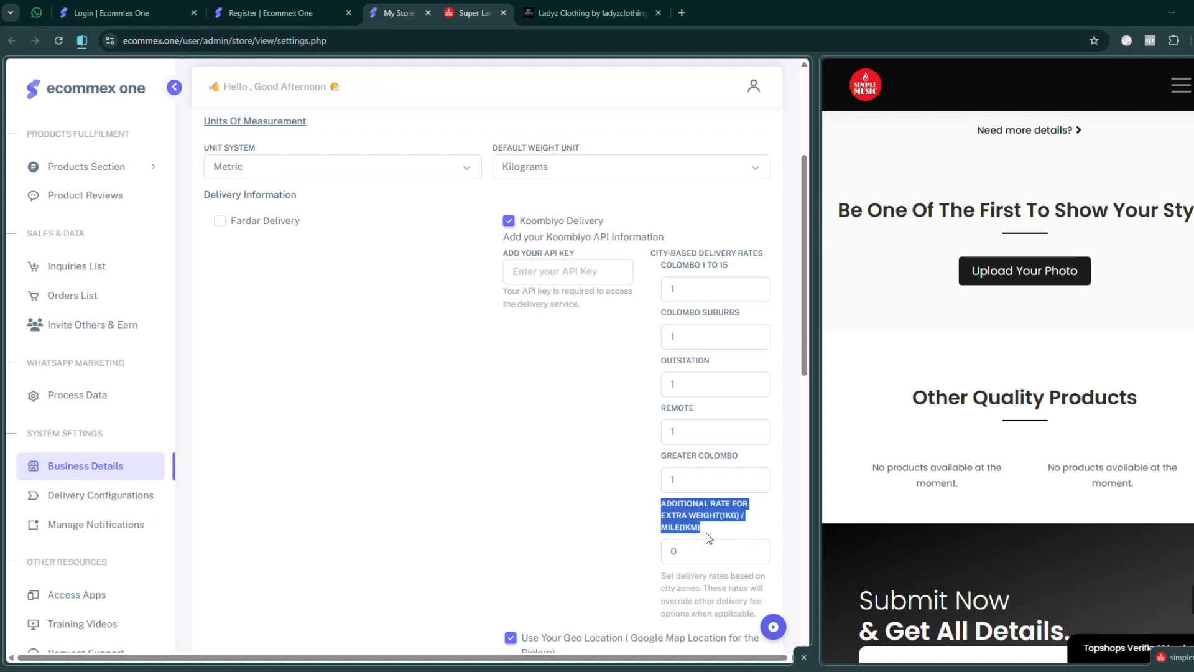
pyautogui.click(707, 532)
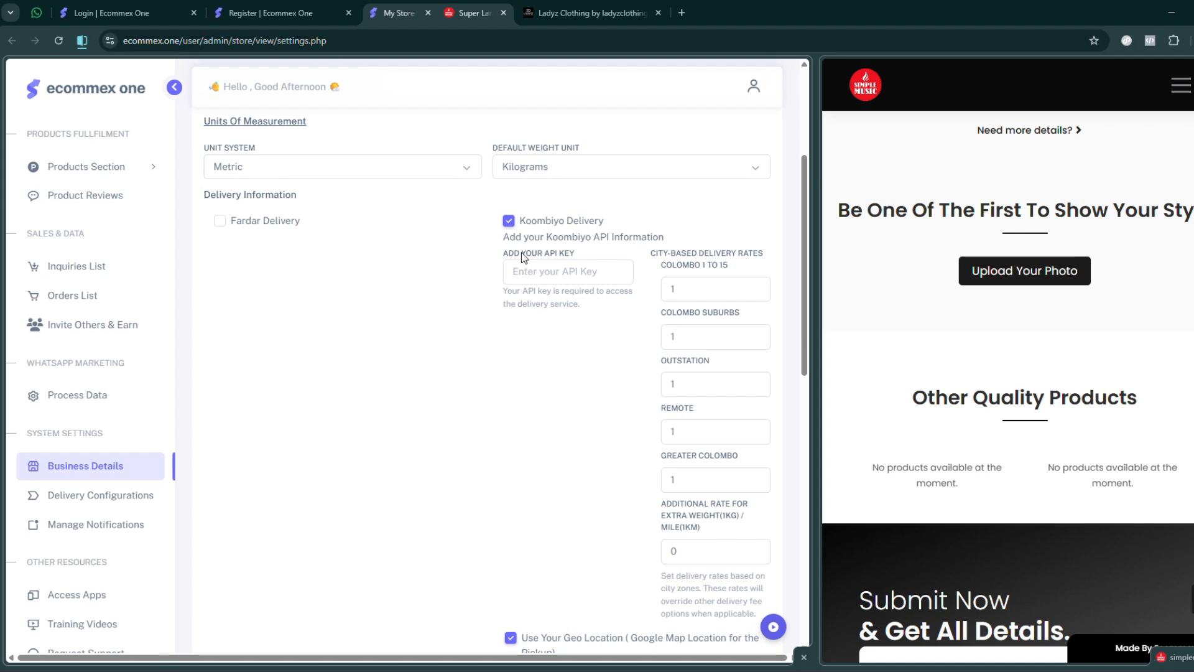
pyautogui.click(532, 272)
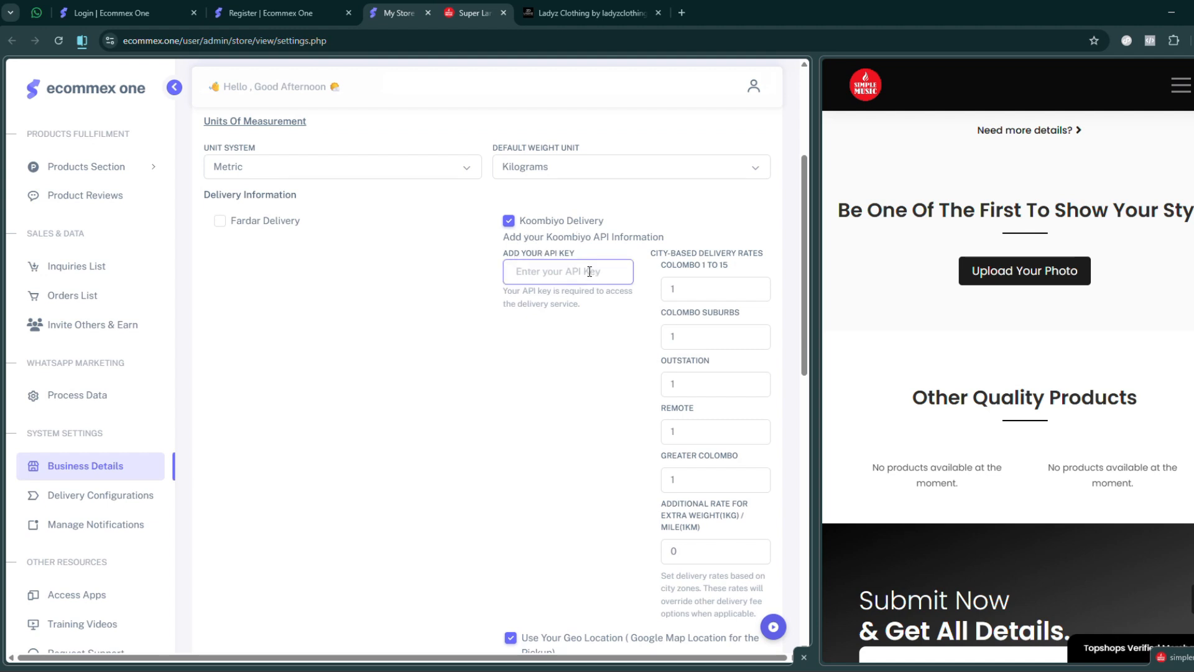
# - Switch from Koombiyo Delivery to Fardar Delivery and examine its API key and client ID fields
pyautogui.click(509, 222)
pyautogui.click(220, 222)
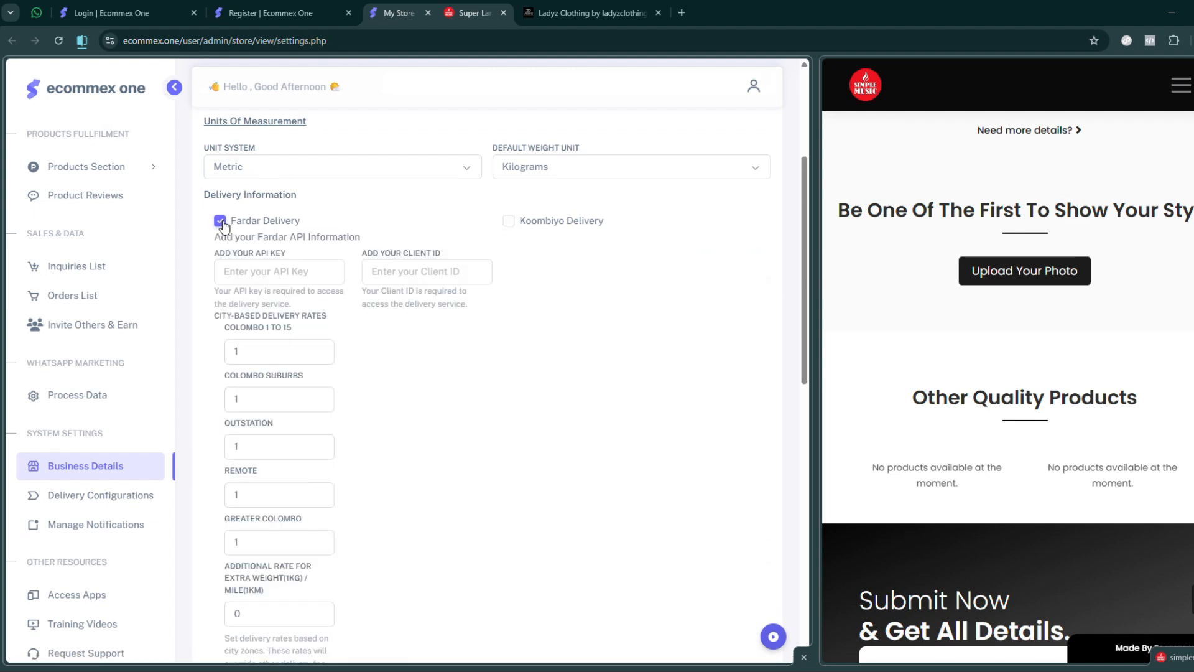
pyautogui.moveTo(369, 252); pyautogui.dragTo(471, 255)
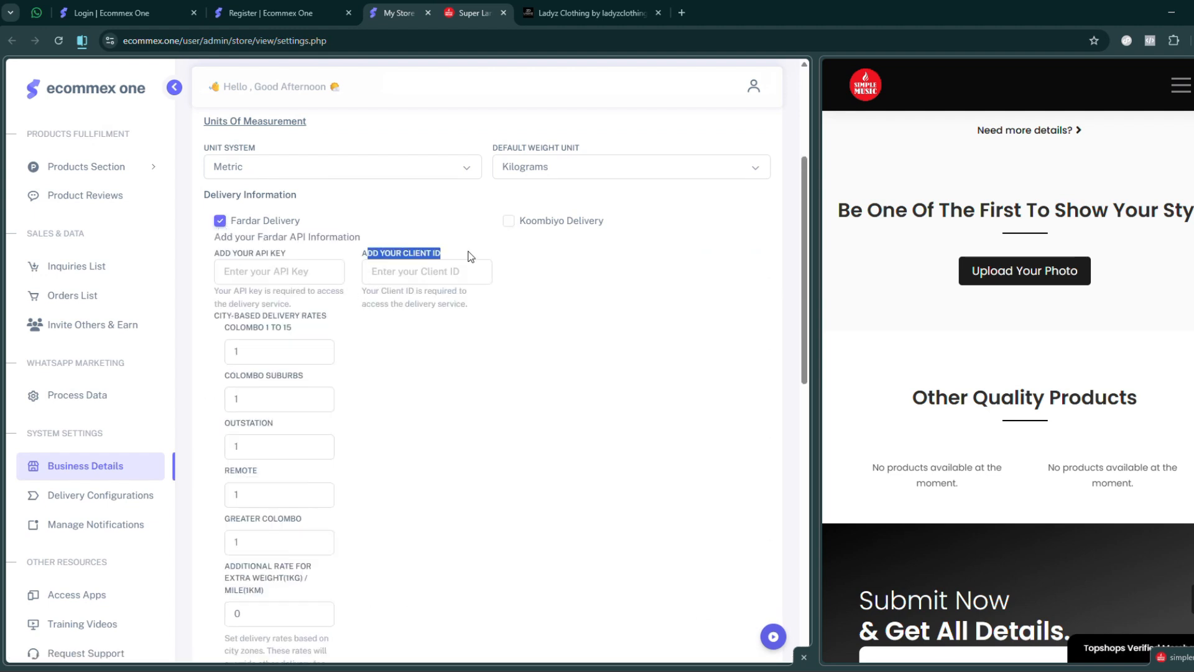
pyautogui.click(479, 272)
pyautogui.moveTo(229, 261); pyautogui.dragTo(289, 259)
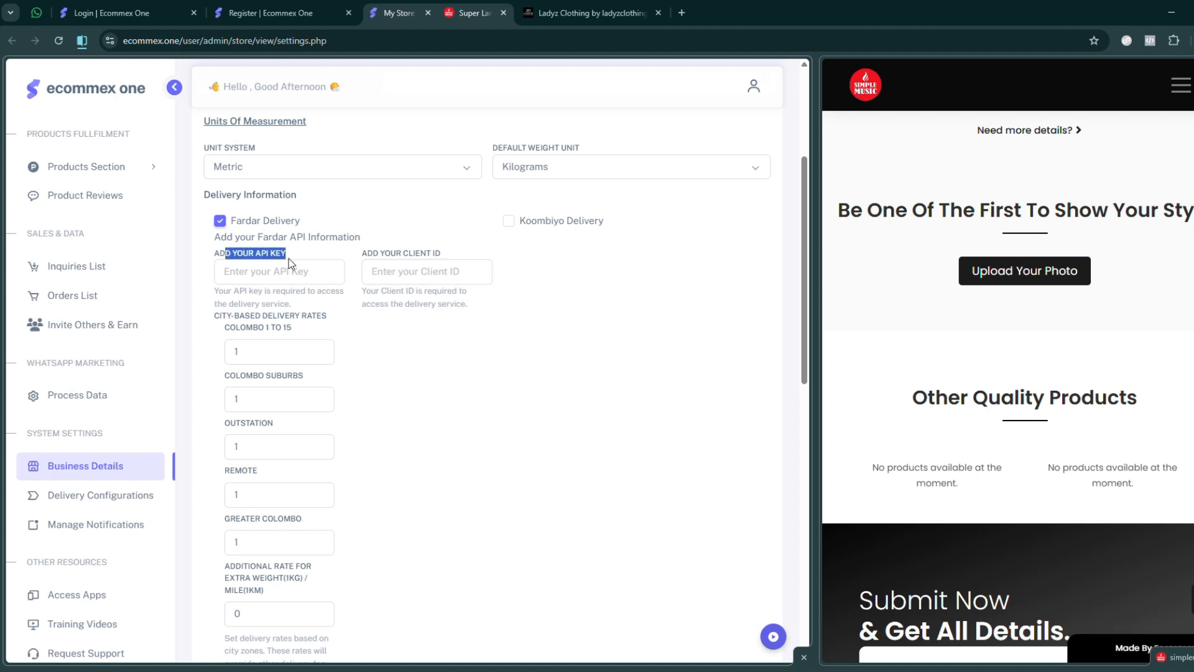
pyautogui.click(275, 278)
# - Examine Fardar's city-based delivery rates from Colombo 1 to 15 through Greater Colombo, plus the additional rate for extra weight or distance
pyautogui.moveTo(230, 334); pyautogui.dragTo(292, 330)
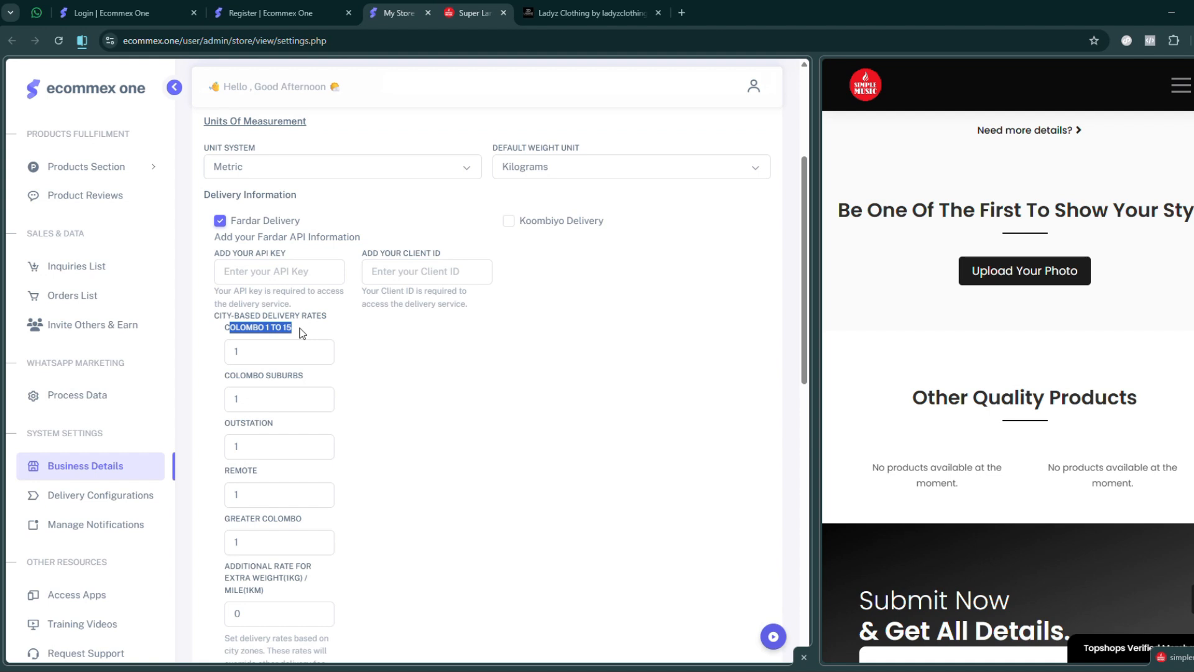
pyautogui.click(235, 377)
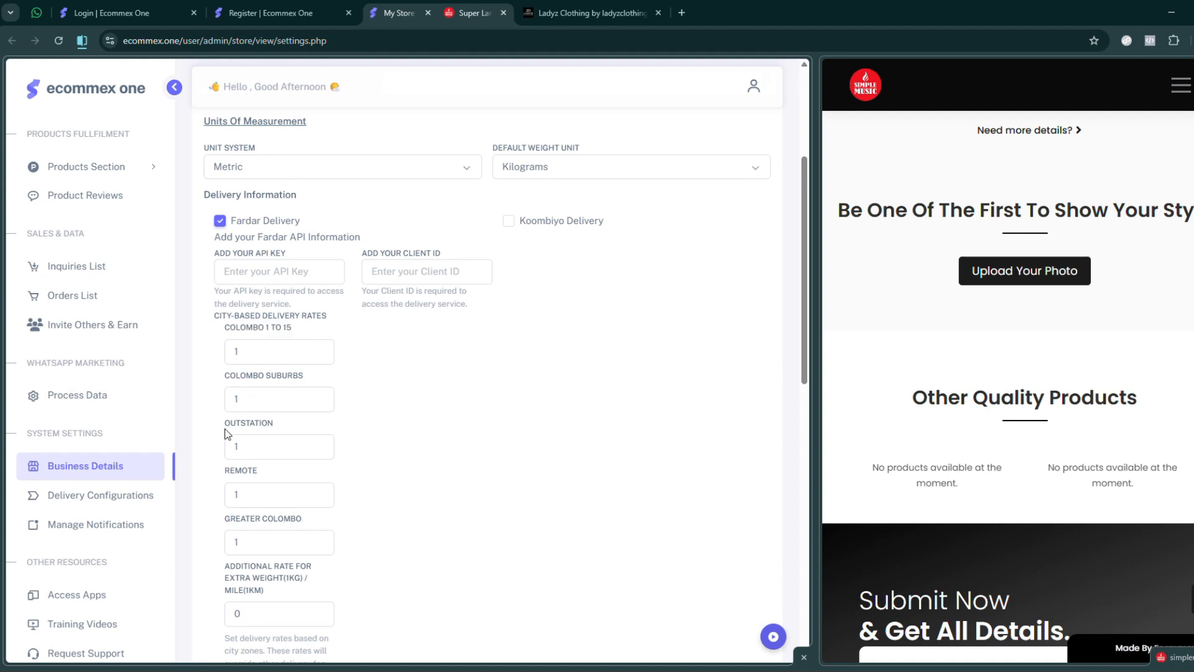
pyautogui.moveTo(230, 423); pyautogui.dragTo(313, 424)
pyautogui.moveTo(234, 471); pyautogui.dragTo(273, 472)
pyautogui.moveTo(235, 519); pyautogui.dragTo(348, 524)
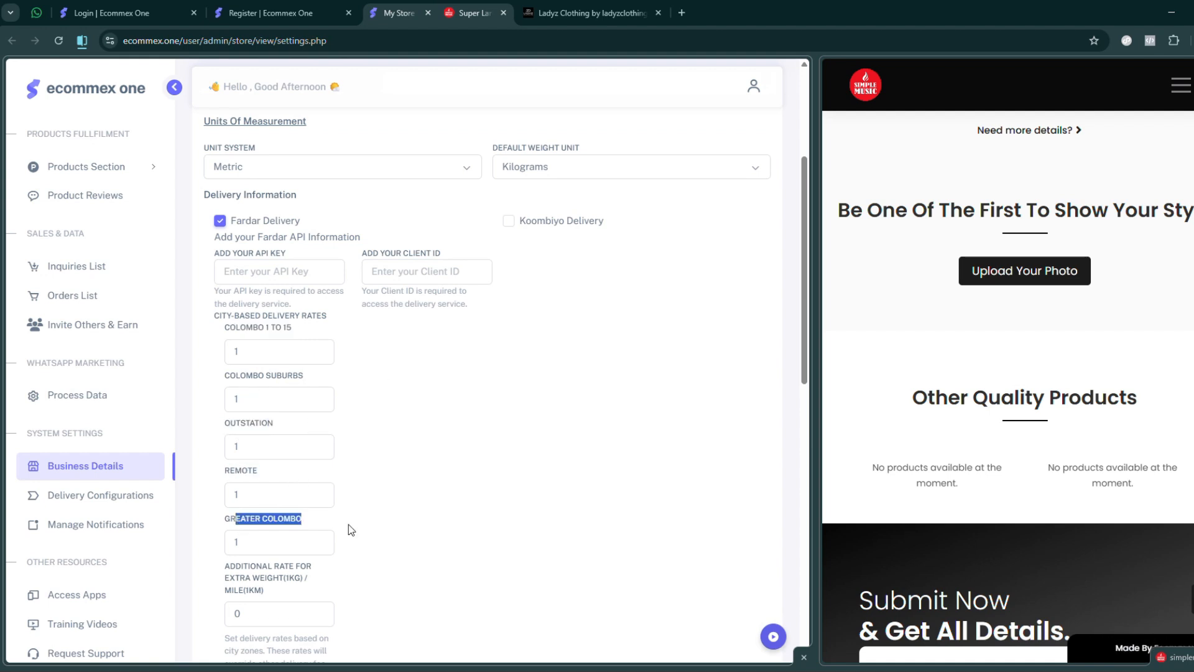
pyautogui.click(247, 545)
pyautogui.scroll(-1, 432, 443)
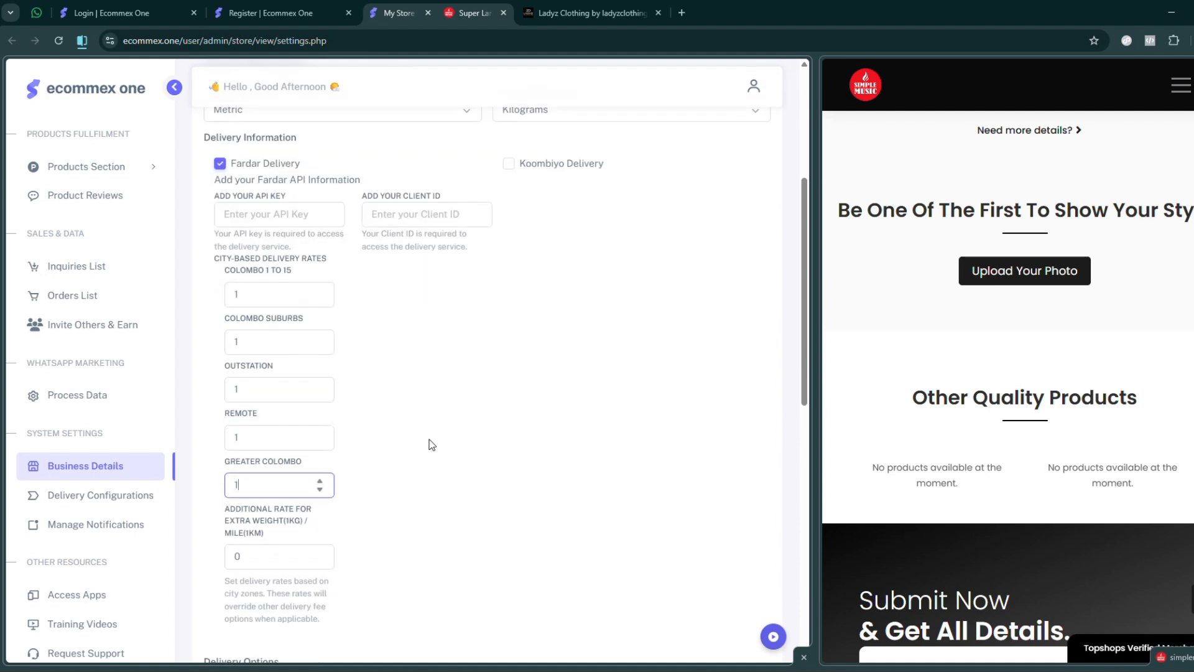
pyautogui.scroll(-1, 432, 443)
pyautogui.moveTo(224, 463); pyautogui.dragTo(271, 495)
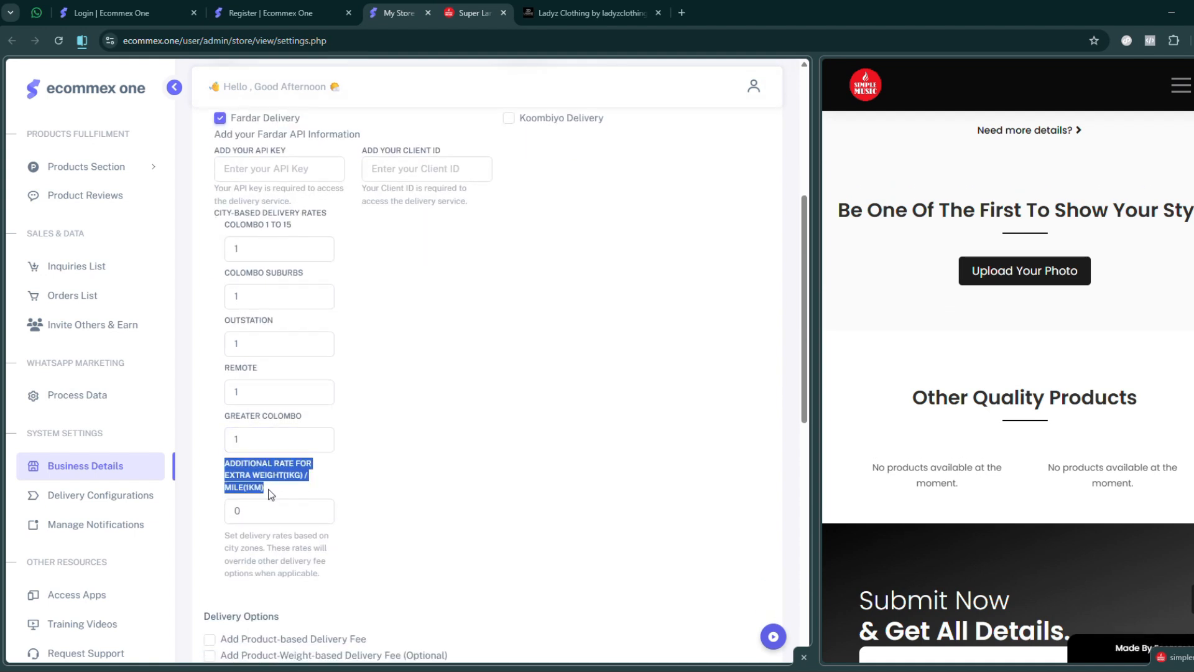
pyautogui.click(277, 510)
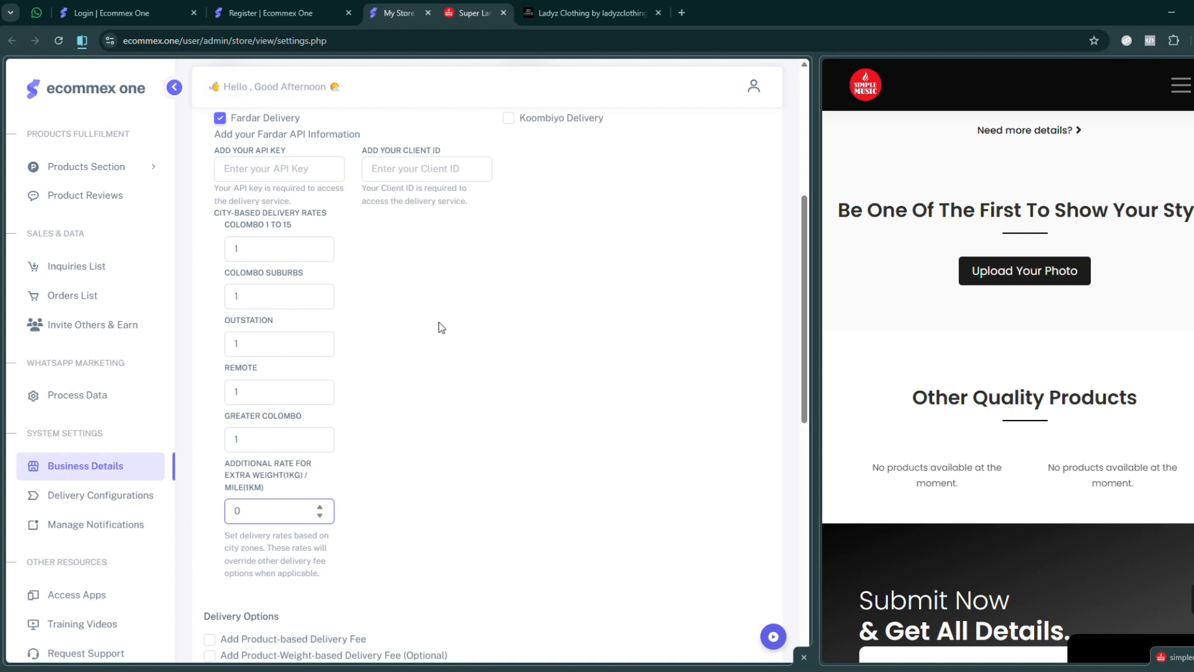
# - Look through the delivery options, free delivery discounts, free offers, store currency and payment options
pyautogui.scroll(-5, 441, 328)
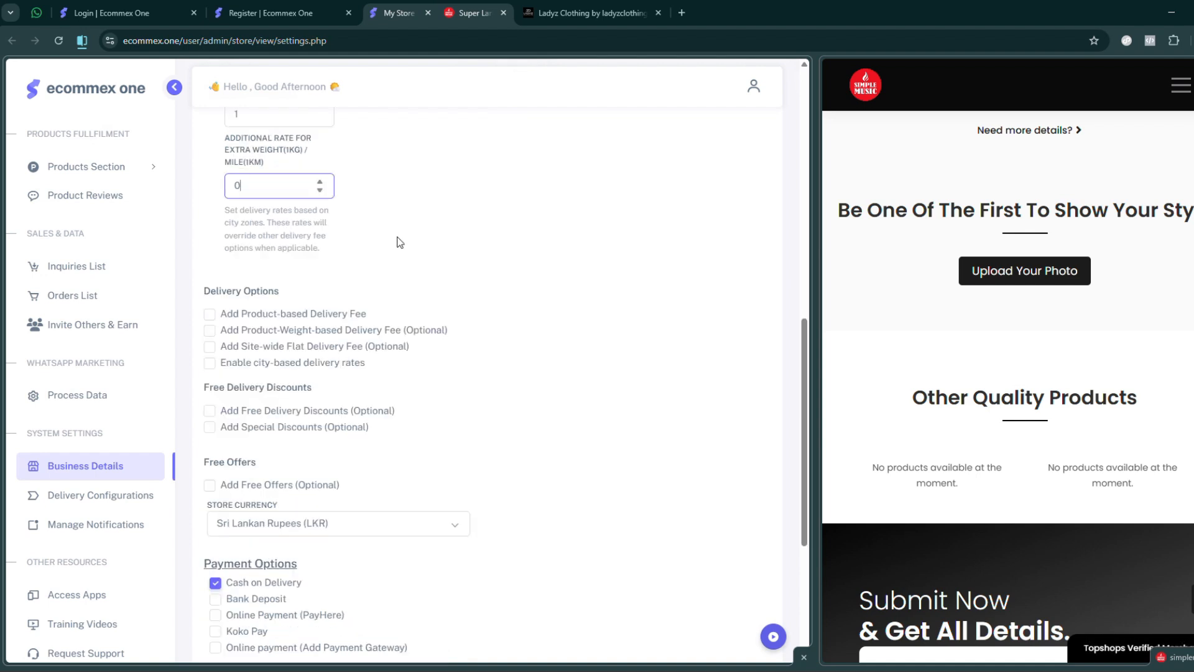
pyautogui.scroll(-5, 426, 264)
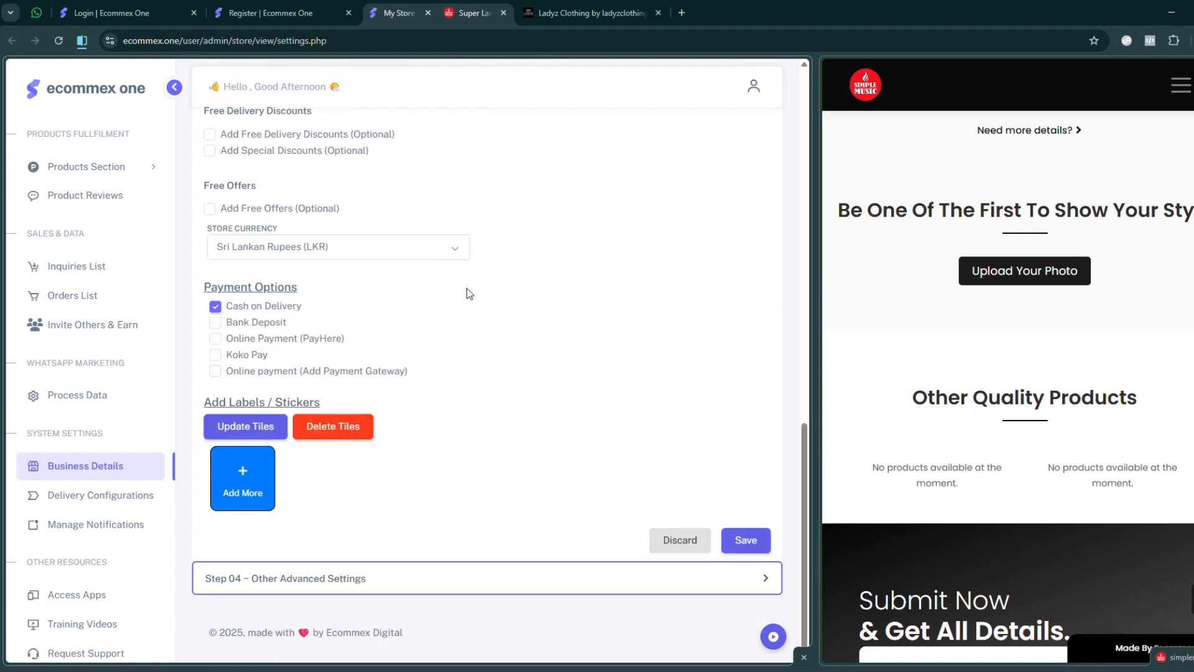
pyautogui.scroll(11, 417, 372)
pyautogui.scroll(-10, 417, 373)
pyautogui.scroll(3, 408, 392)
pyautogui.scroll(7, 440, 389)
pyautogui.scroll(-5, 440, 382)
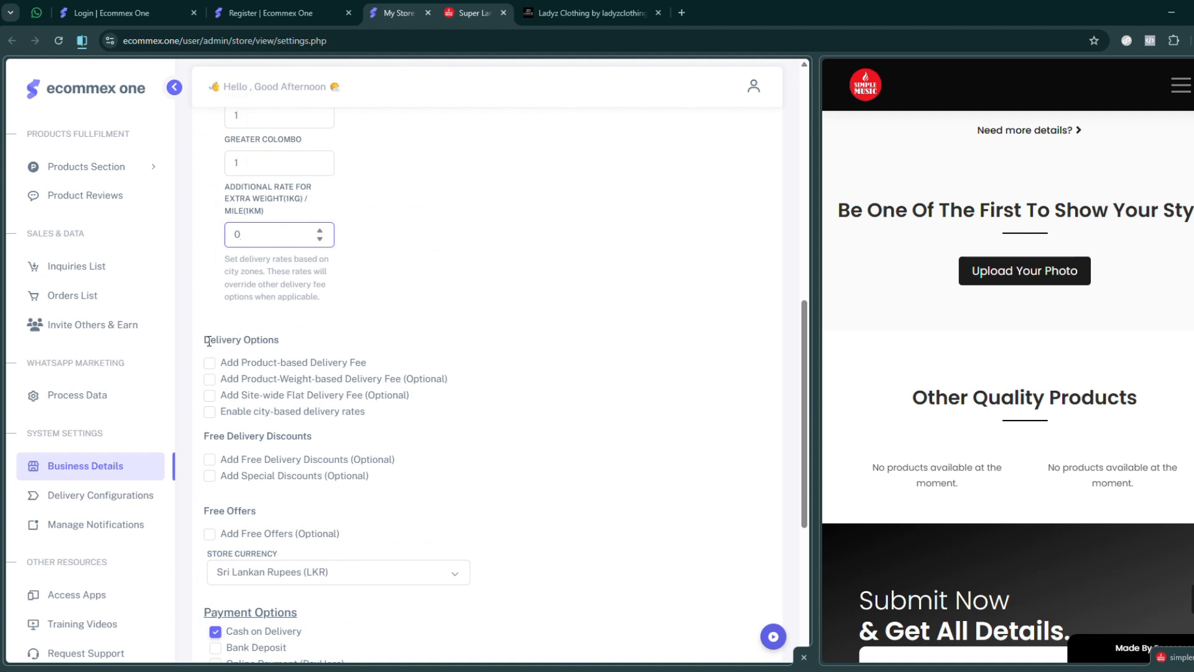
pyautogui.moveTo(211, 340); pyautogui.dragTo(293, 346)
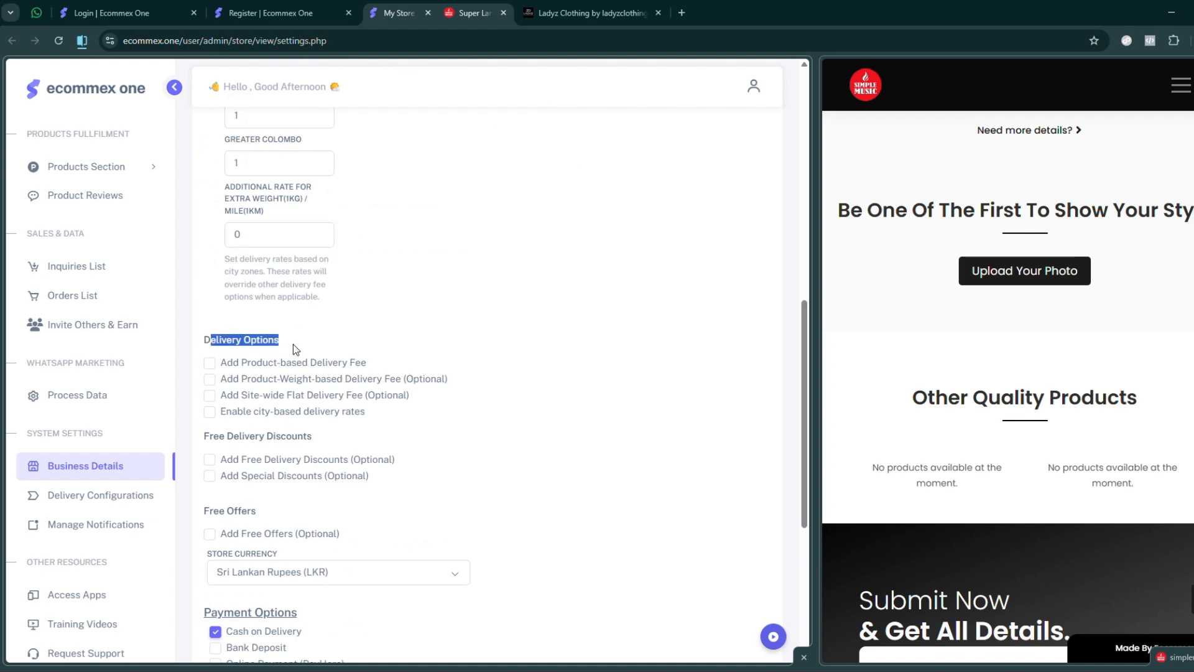
# - Try the product-based, product-weight-based and site-wide flat delivery fee options in turn, leaving each one disabled
pyautogui.click(210, 364)
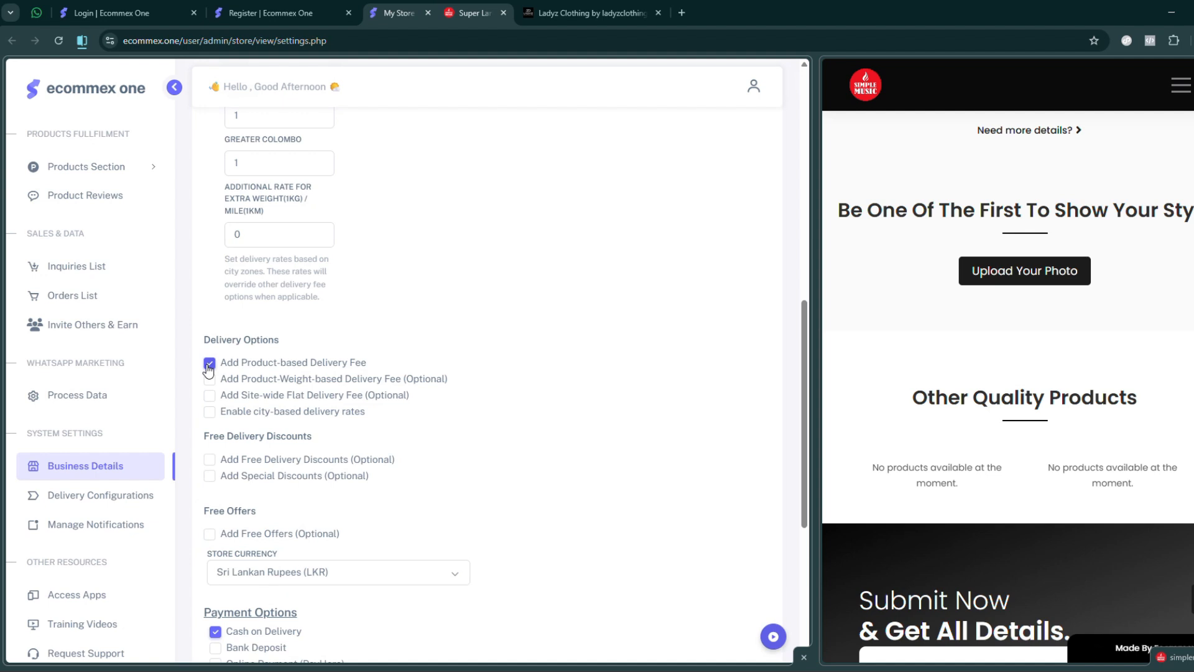
pyautogui.click(210, 378)
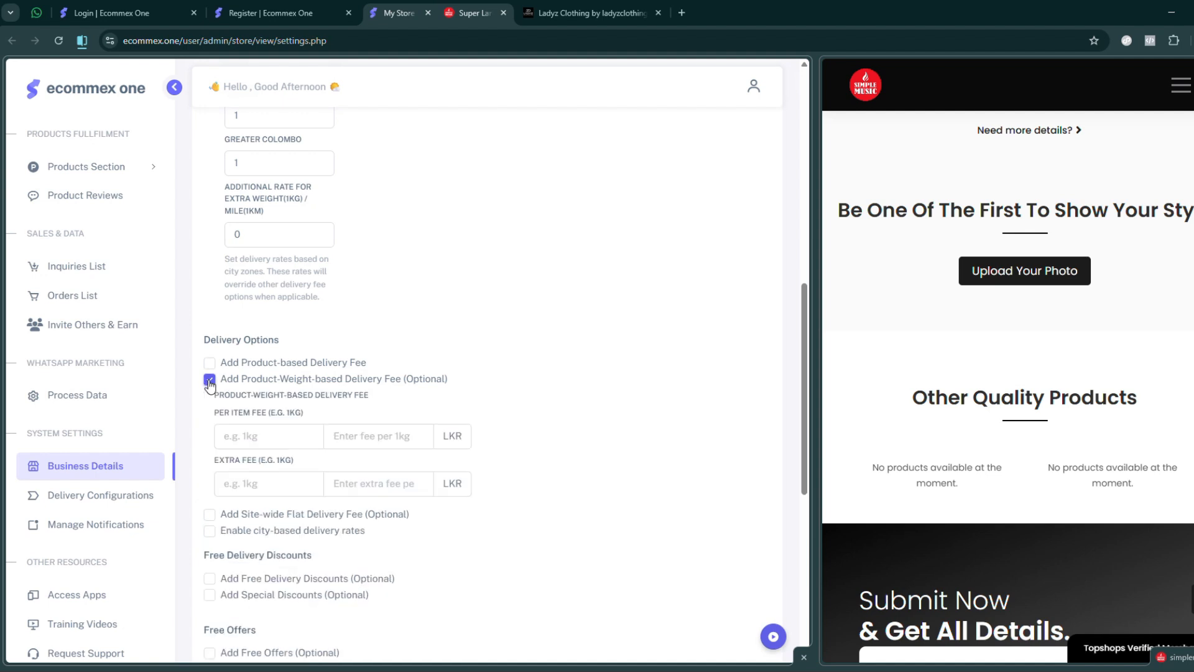
pyautogui.click(210, 379)
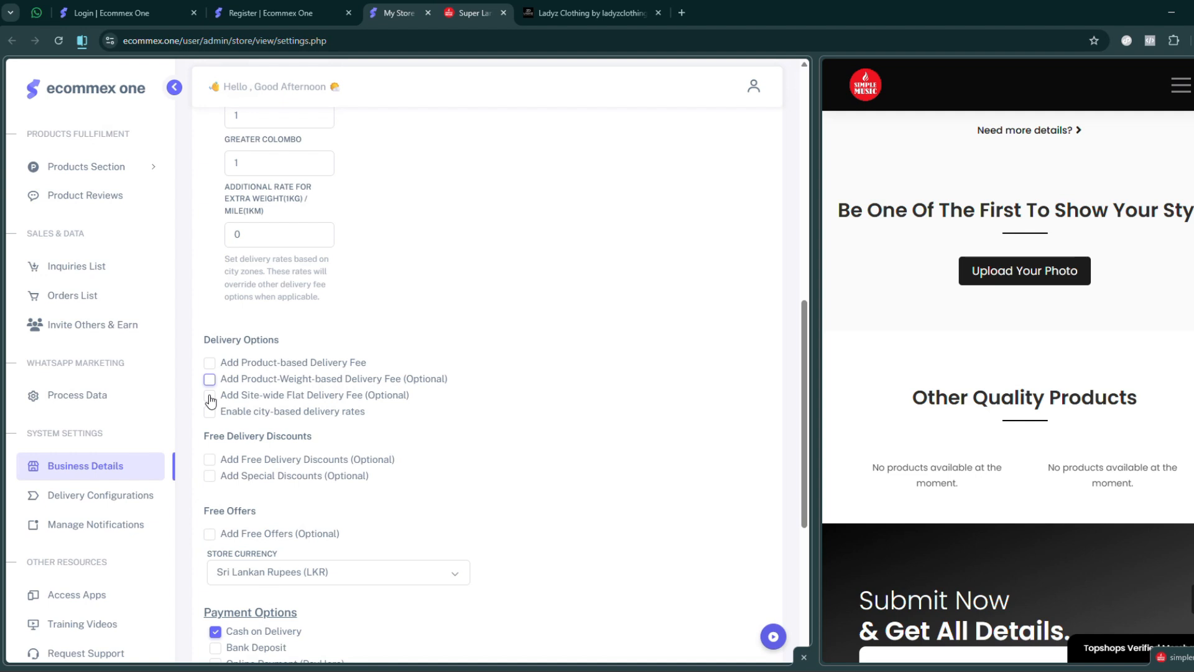
pyautogui.click(211, 398)
pyautogui.click(211, 398)
# - Enable city-based delivery rates in the Delivery Options and check the related Fardar Delivery rates under Delivery Information
pyautogui.click(209, 412)
pyautogui.scroll(5, 235, 205)
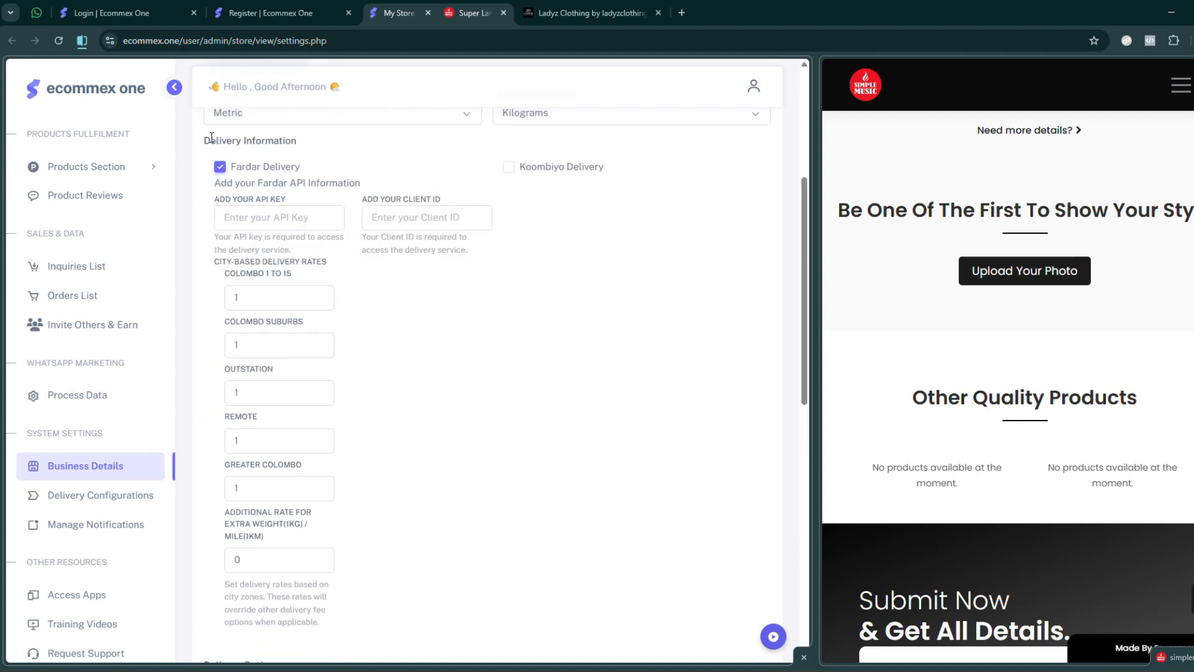
pyautogui.tripleClick(237, 141)
pyautogui.click(257, 168)
pyautogui.click(257, 168)
pyautogui.scroll(-8, 443, 380)
pyautogui.scroll(5, 283, 418)
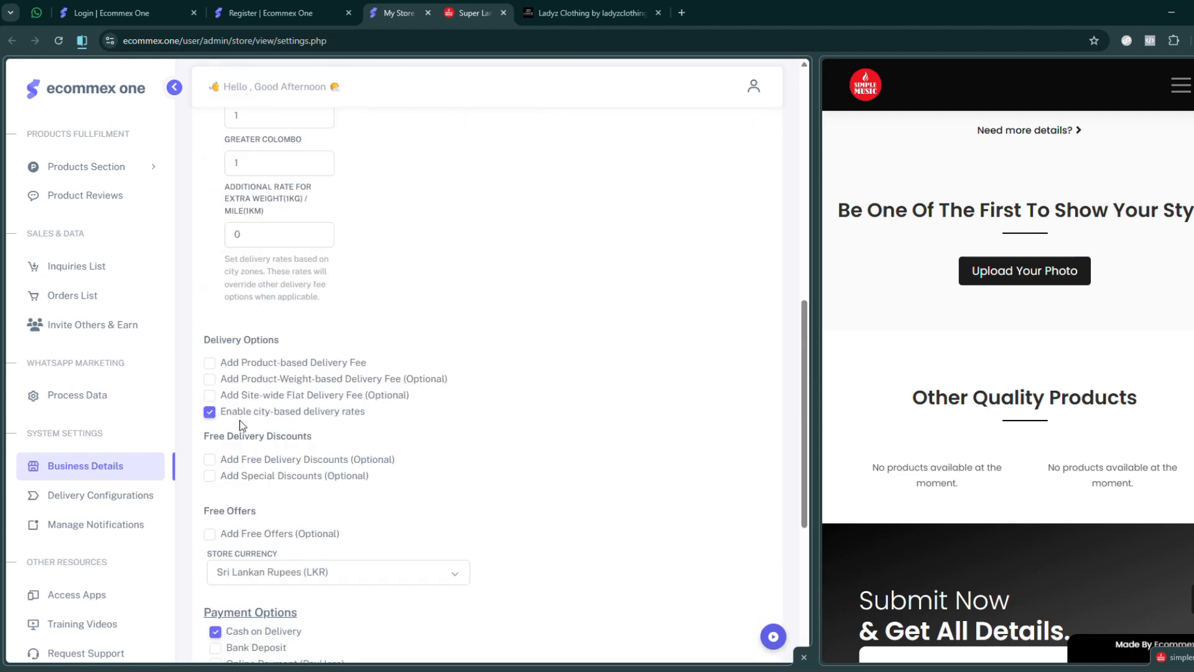
# - Toggle city-based delivery rates off and back on, and recheck the Fardar Delivery rates
pyautogui.click(210, 413)
pyautogui.click(225, 413)
pyautogui.scroll(-1, 373, 398)
pyautogui.scroll(8, 296, 272)
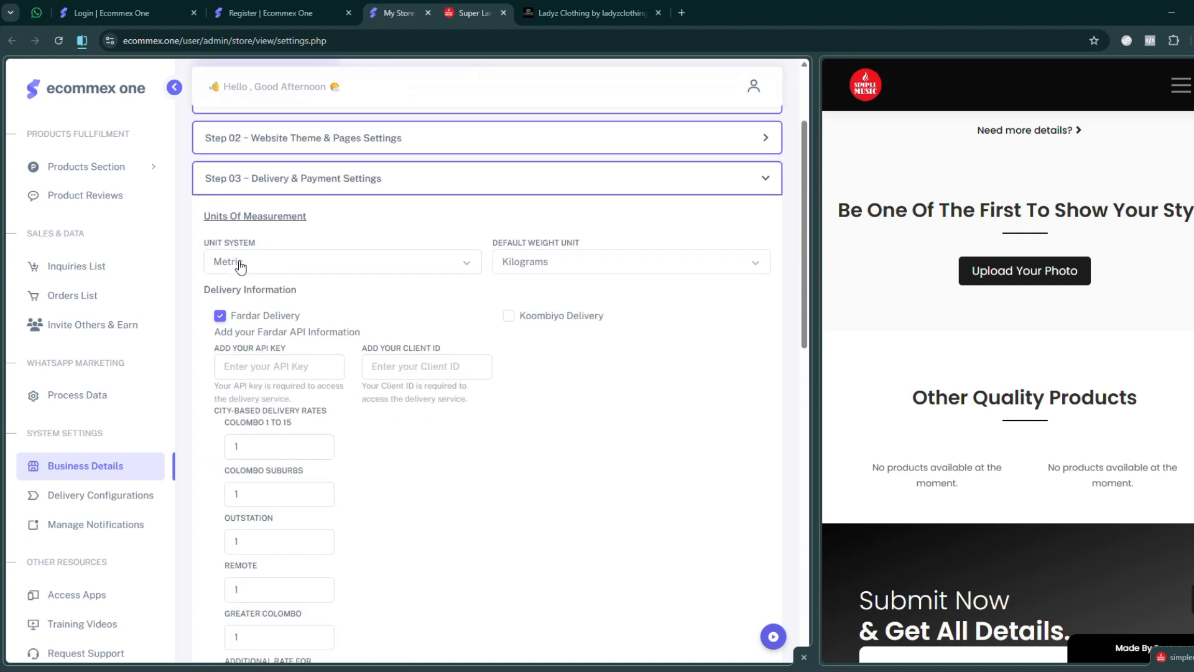
pyautogui.scroll(-8, 345, 378)
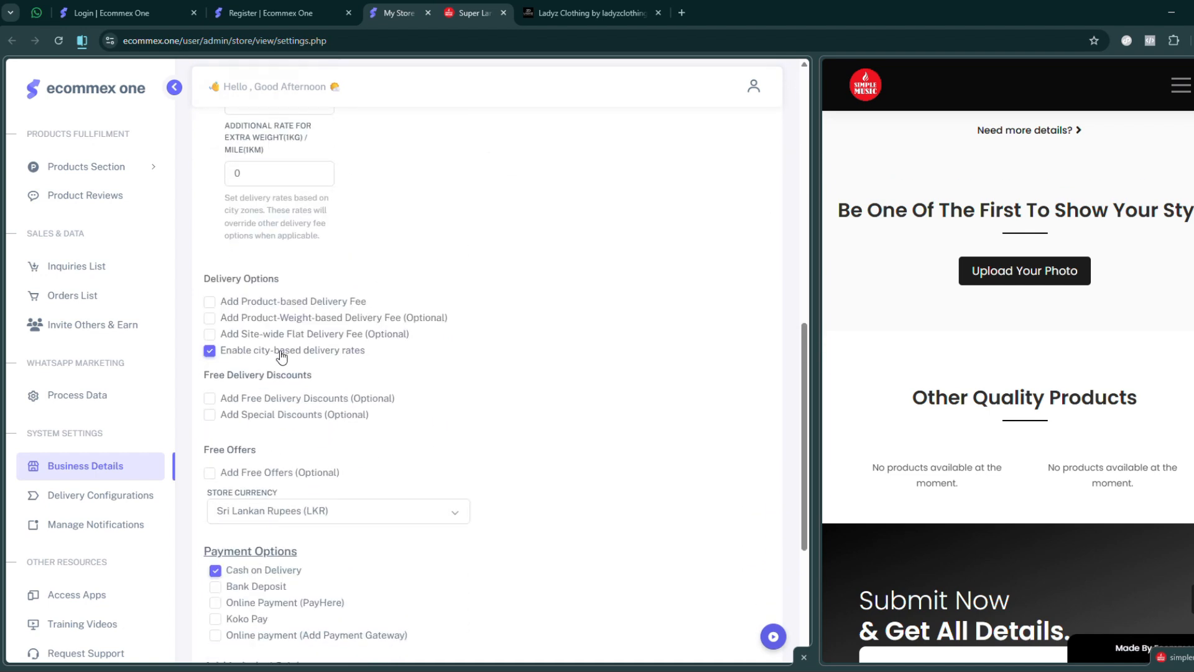
# - Enable Add Free Delivery Discounts and set free delivery for order amounts over 5000 LKR
pyautogui.scroll(-1, 281, 356)
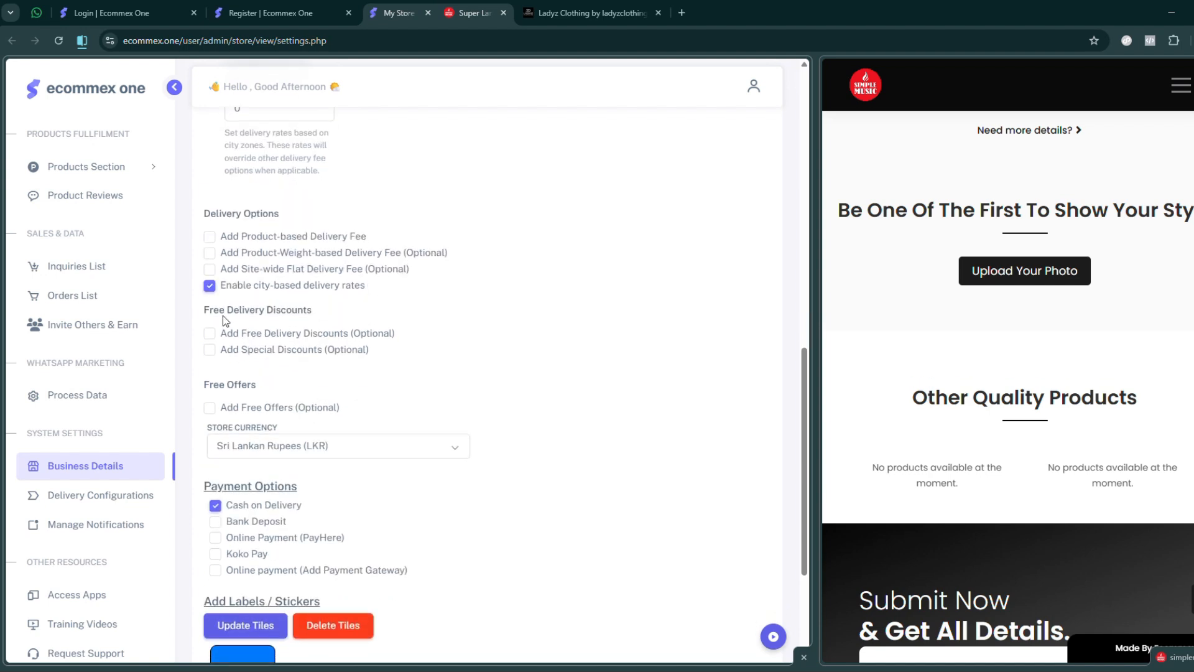
pyautogui.moveTo(211, 311); pyautogui.dragTo(321, 317)
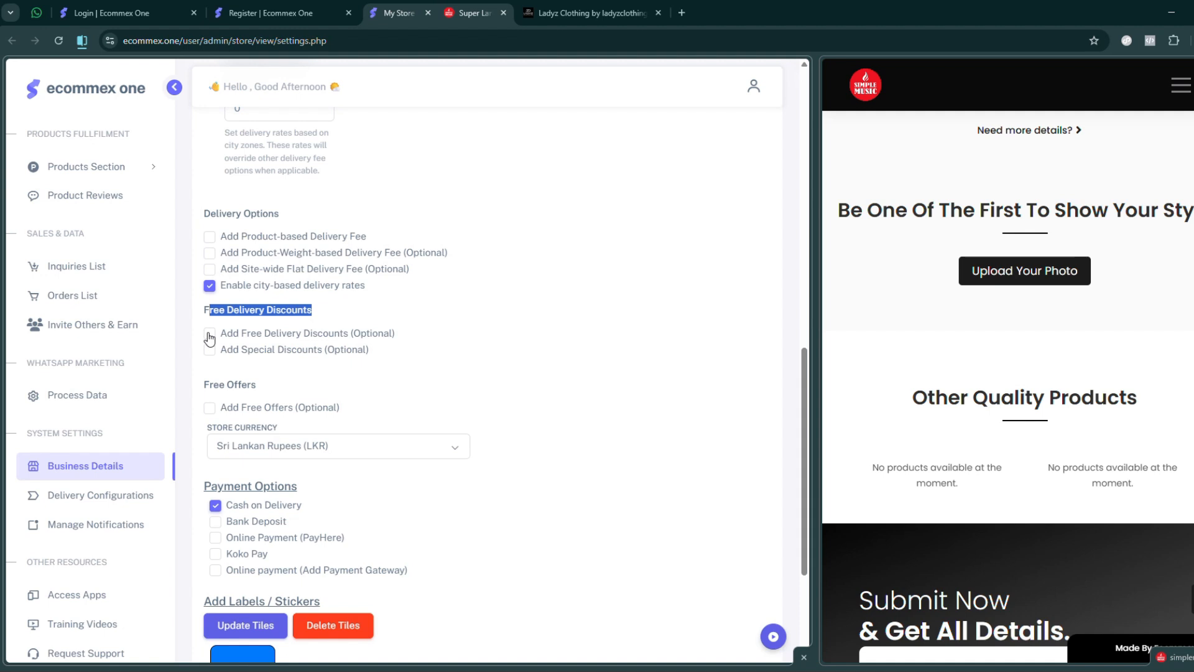
pyautogui.click(281, 309)
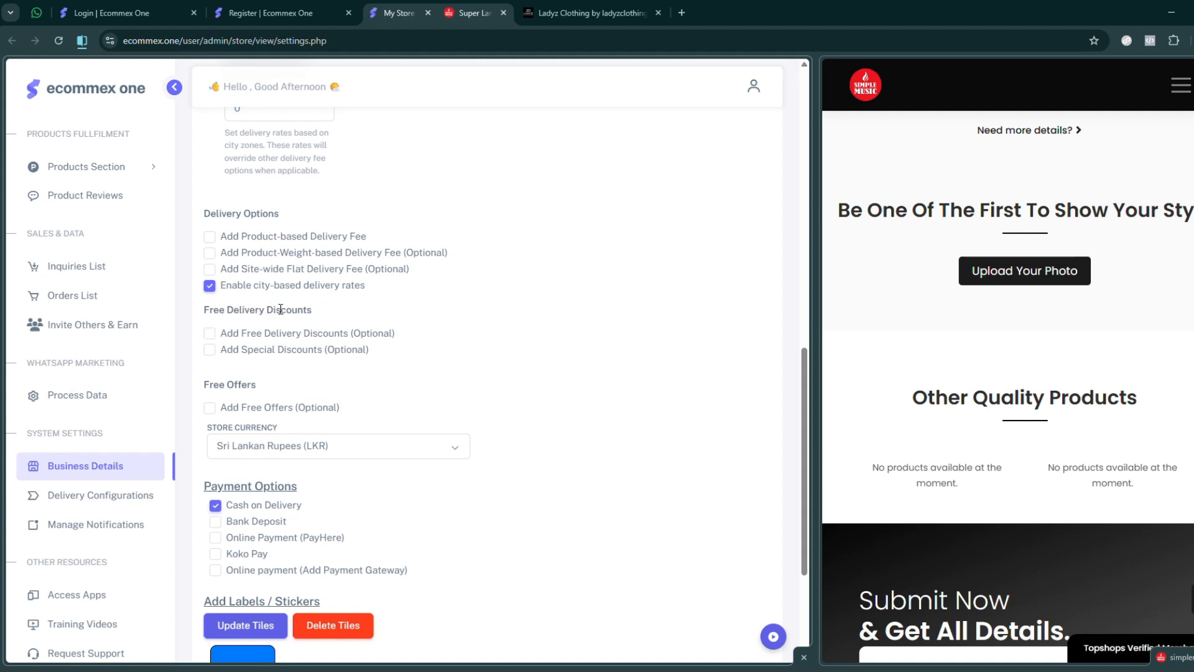
pyautogui.click(210, 336)
pyautogui.click(360, 376)
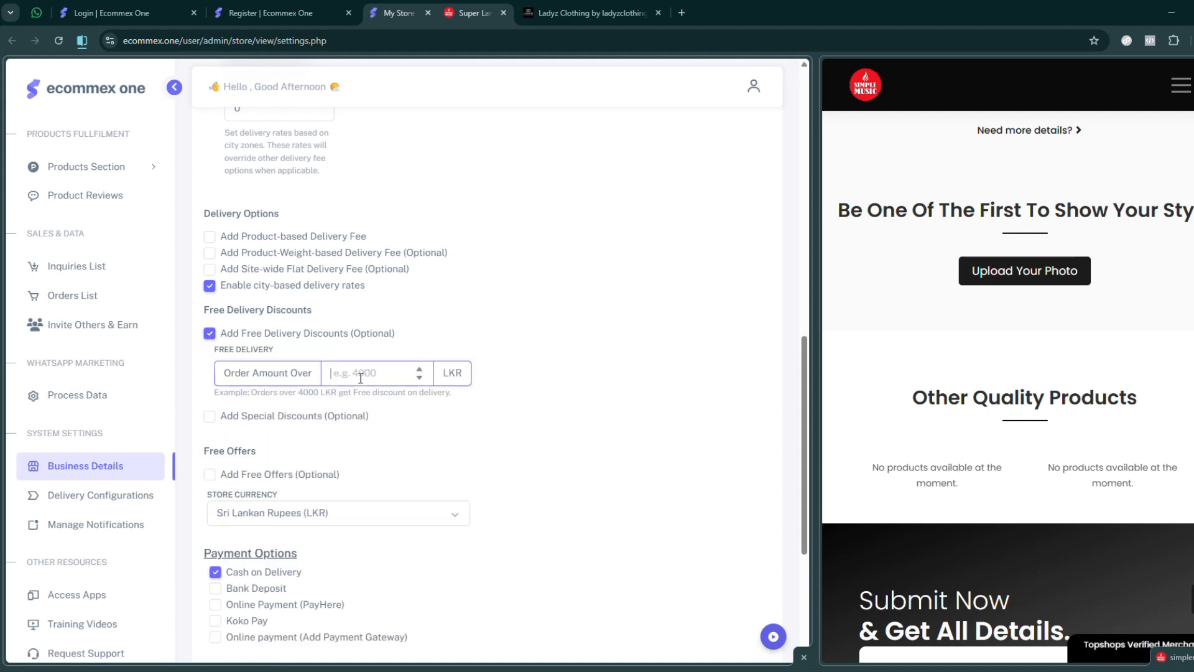
pyautogui.write('5000')
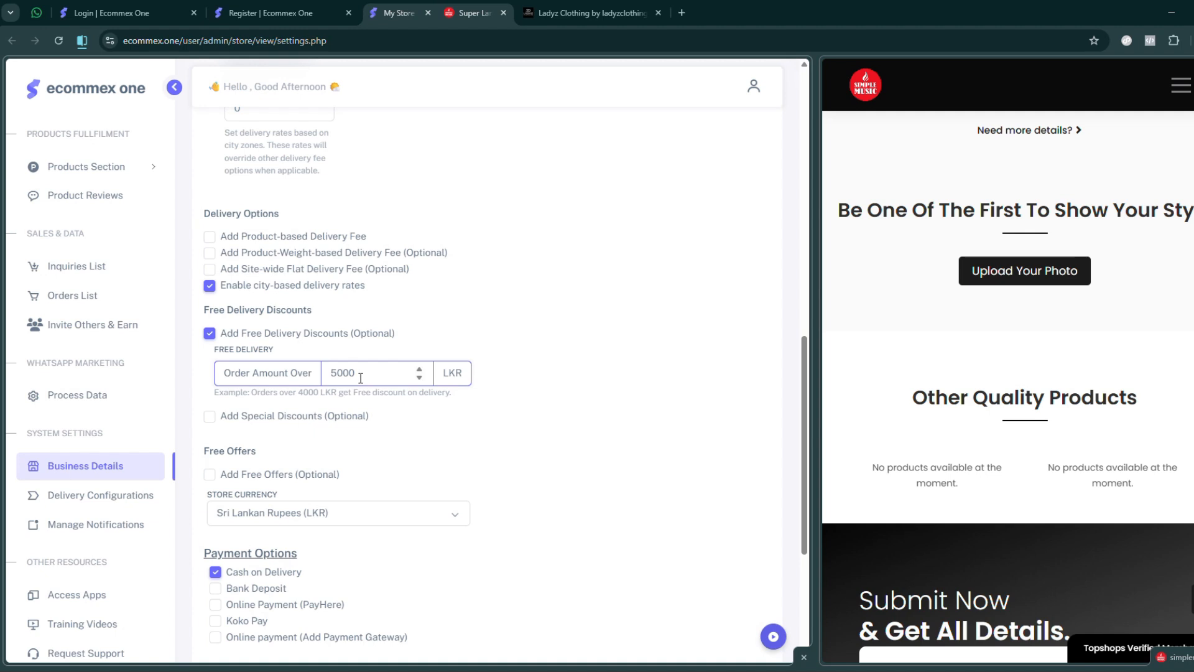
# - Change the free delivery order amount to 2000 LKR, and disable Add Free Delivery Discounts
pyautogui.moveTo(361, 378); pyautogui.dragTo(330, 378)
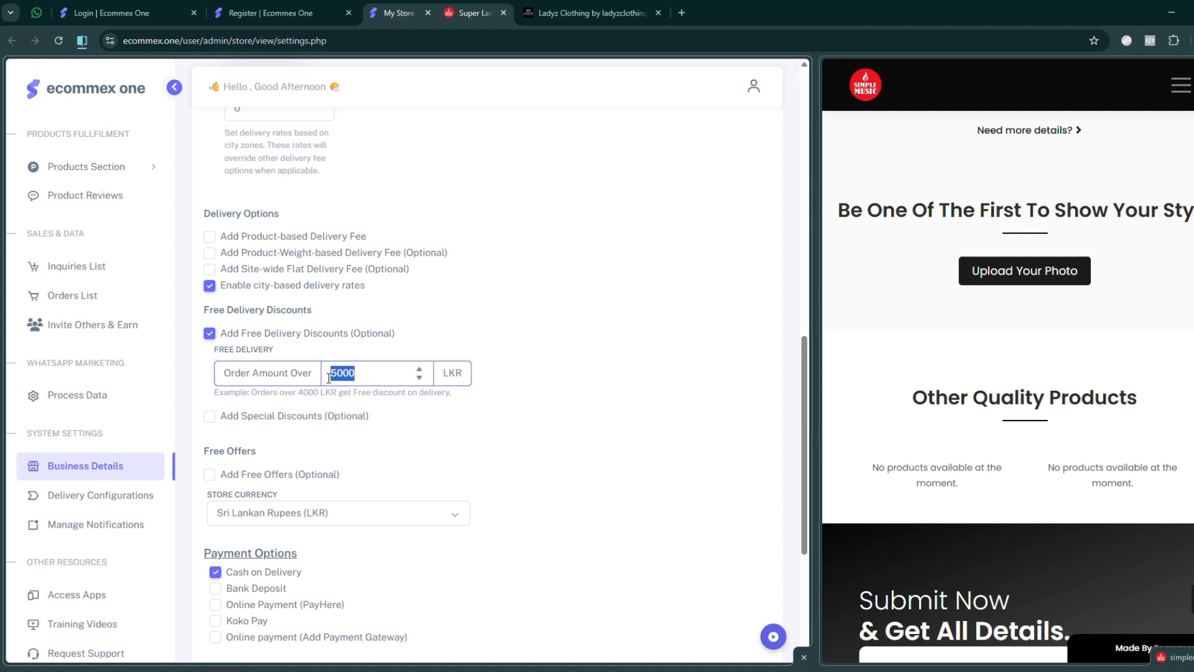
pyautogui.write('2000')
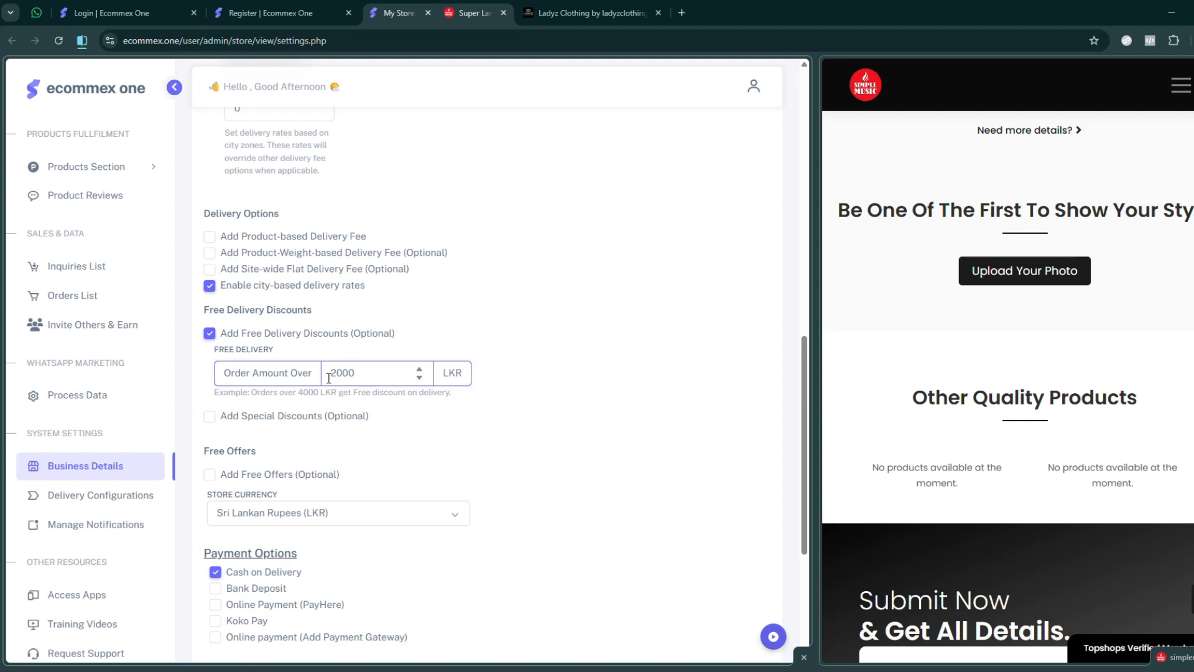
pyautogui.doubleClick(324, 376)
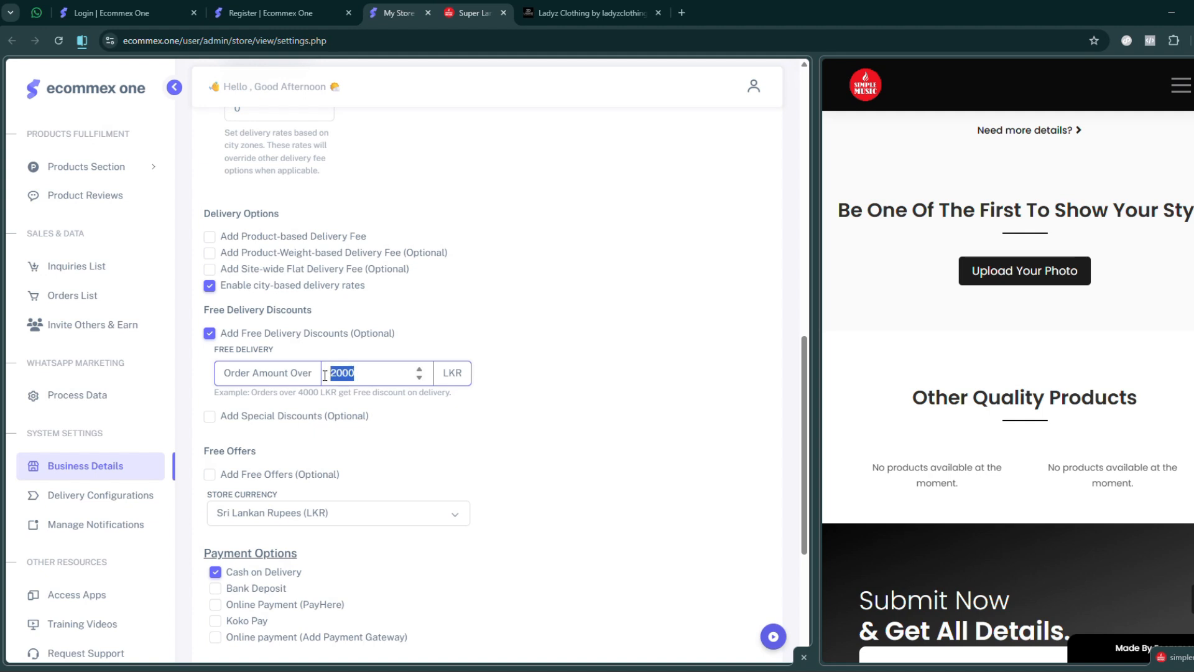
pyautogui.click(210, 336)
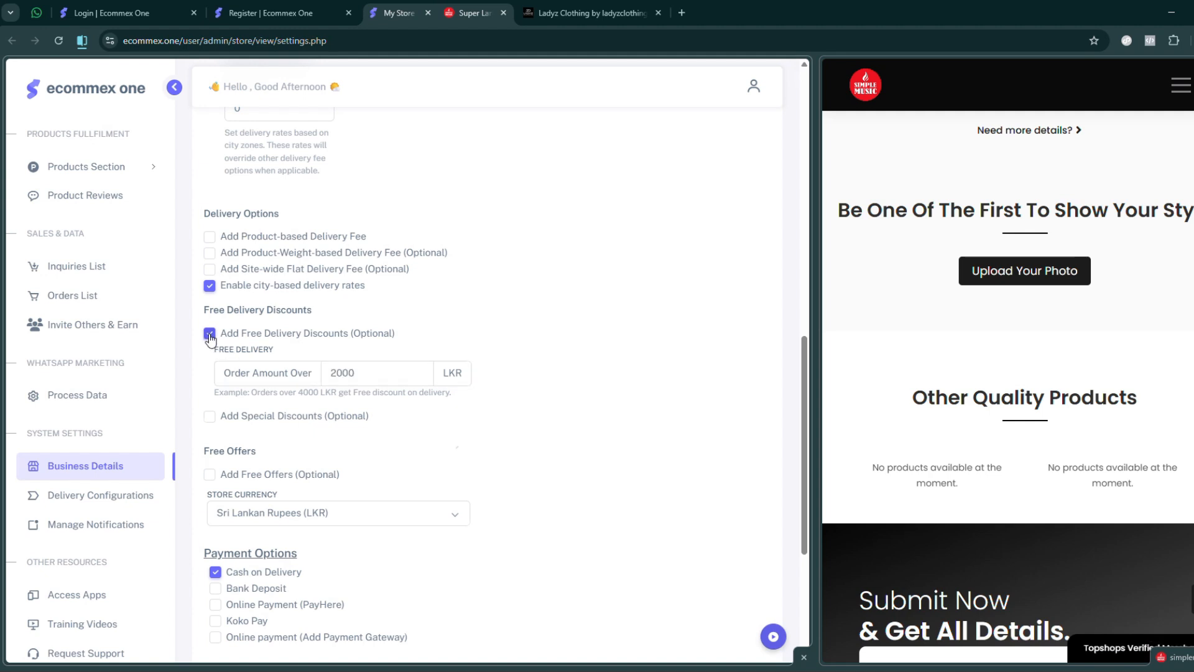
# - Enable Add Special Discounts with a 10% discount for order amounts over 2500 LKR
pyautogui.click(210, 350)
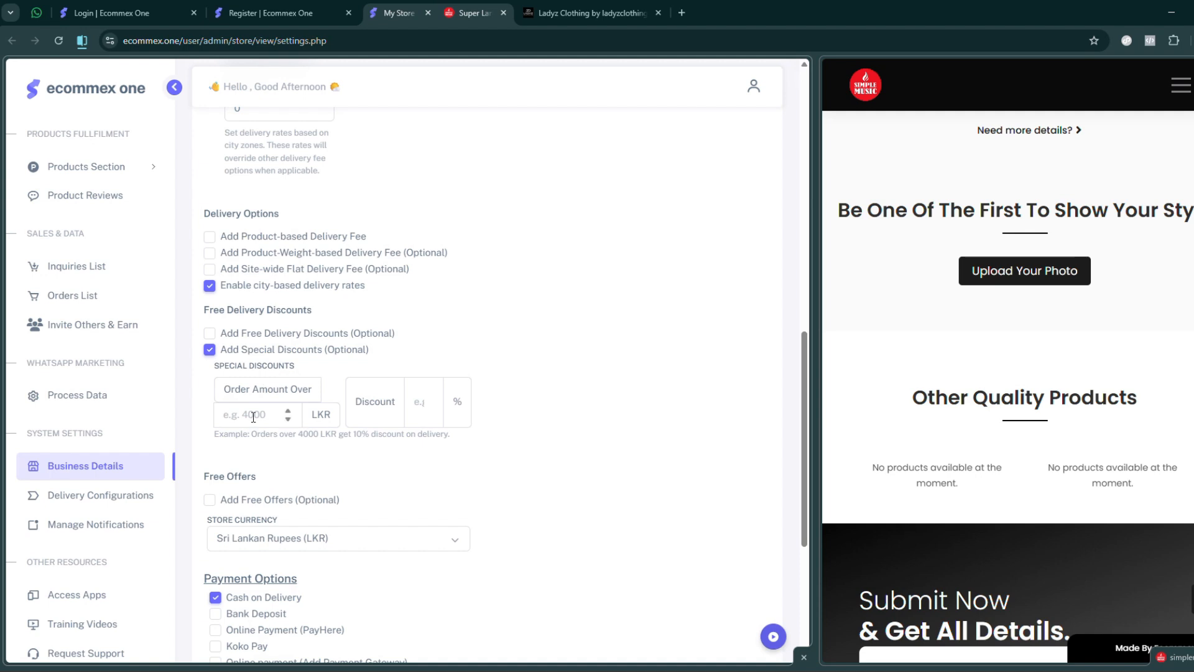
pyautogui.click(254, 415)
pyautogui.write('2500')
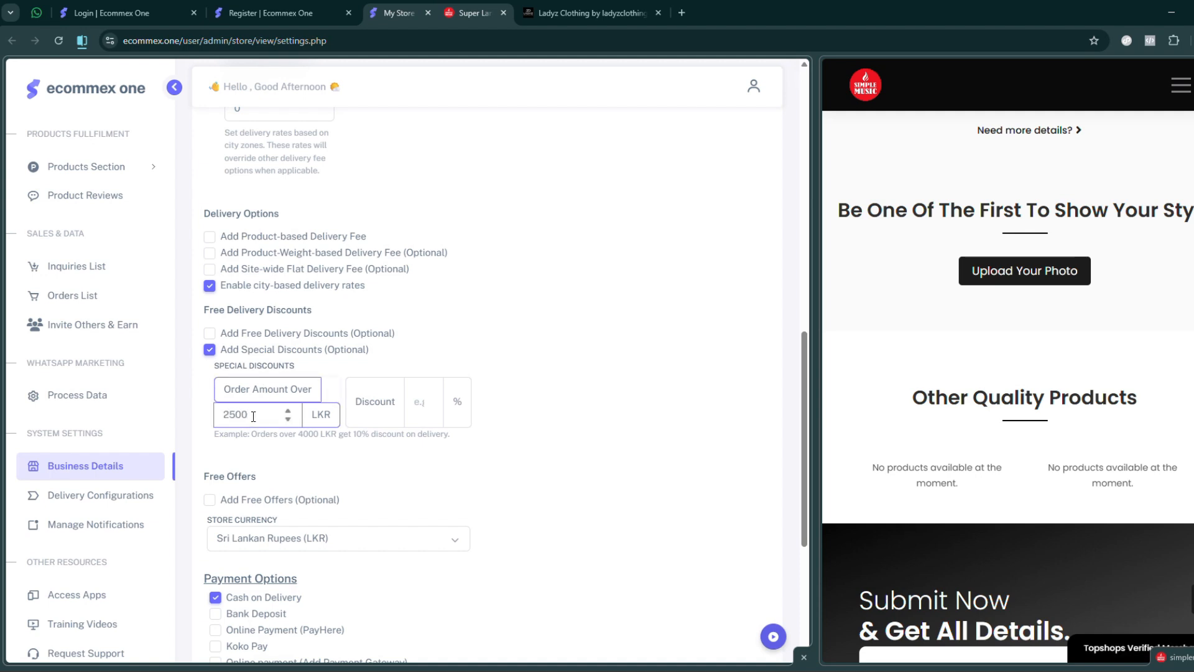
pyautogui.moveTo(249, 415); pyautogui.dragTo(219, 415)
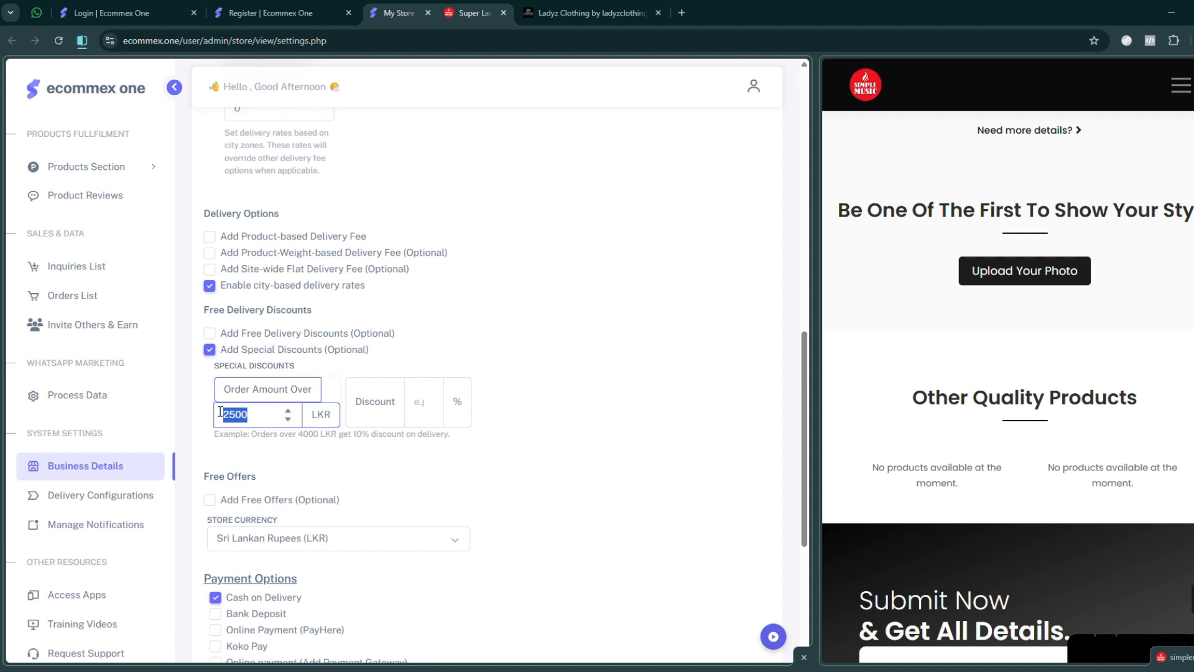
pyautogui.click(414, 402)
pyautogui.write('10')
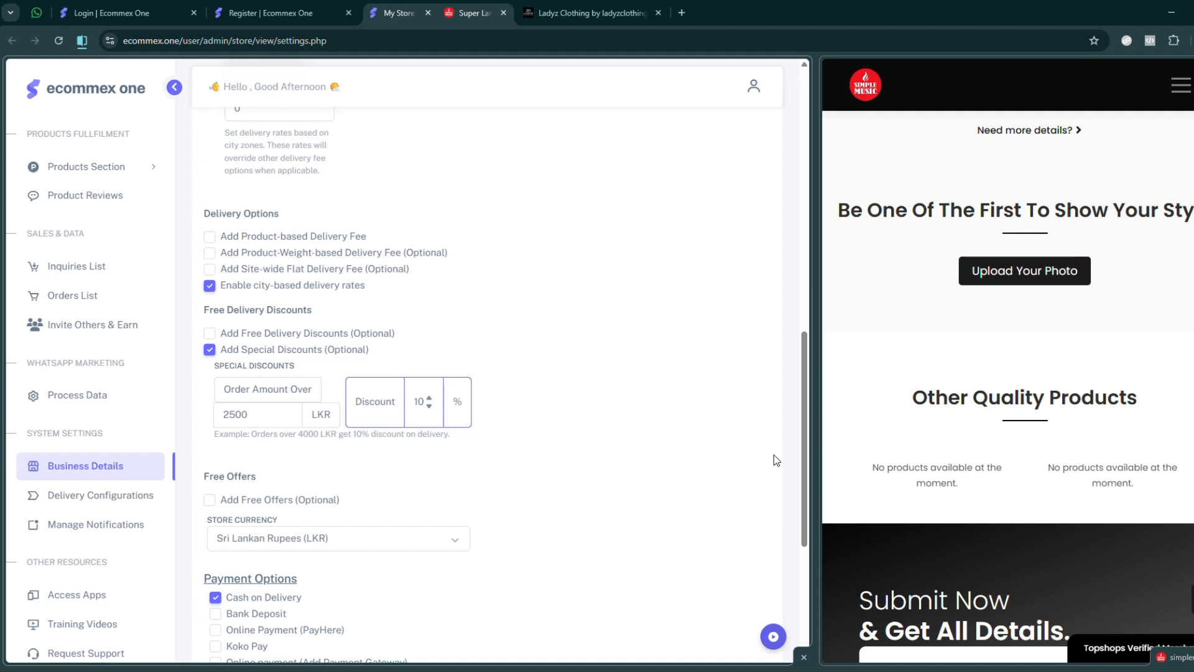
# - Change the special discount to 50% for order amounts over 5000 LKR
pyautogui.doubleClick(239, 414)
pyautogui.write('5000')
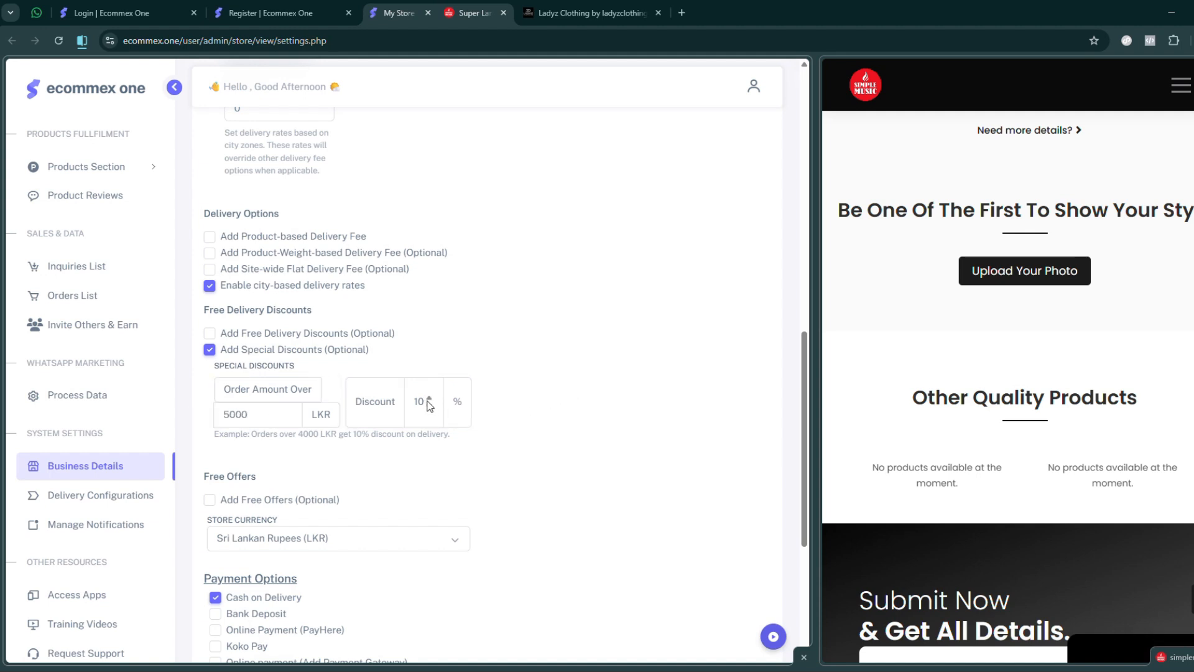
pyautogui.moveTo(428, 403); pyautogui.dragTo(386, 398)
pyautogui.write('50')
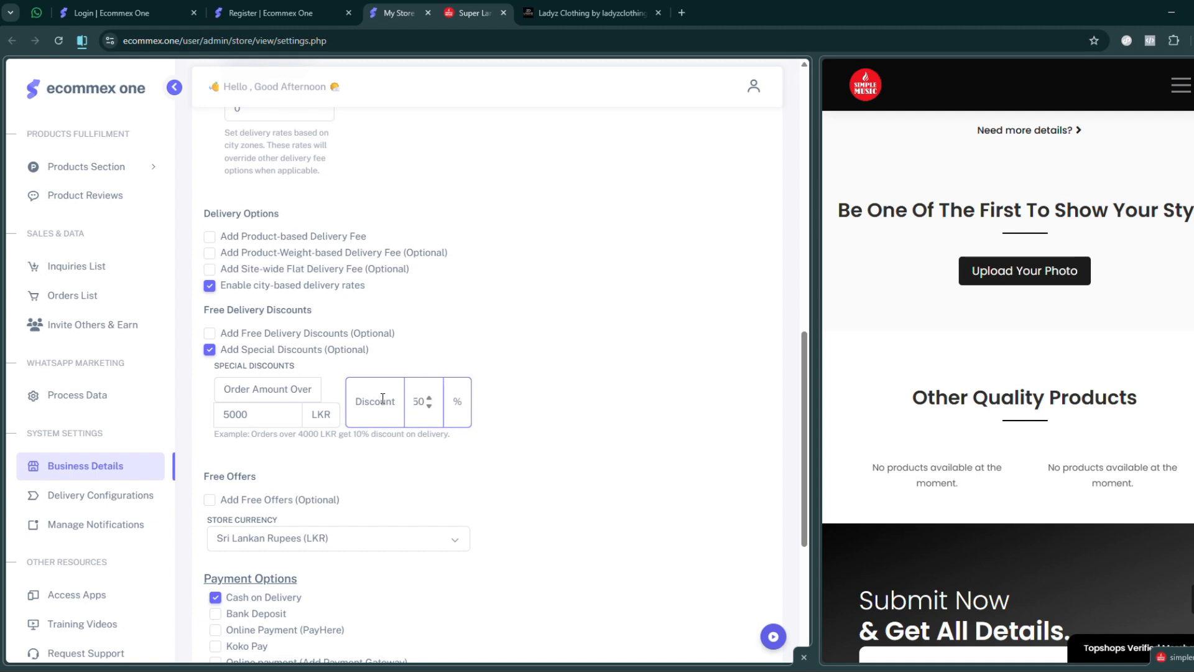
# - Disable Add Special Discounts in the delivery and payment settings
pyautogui.click(546, 373)
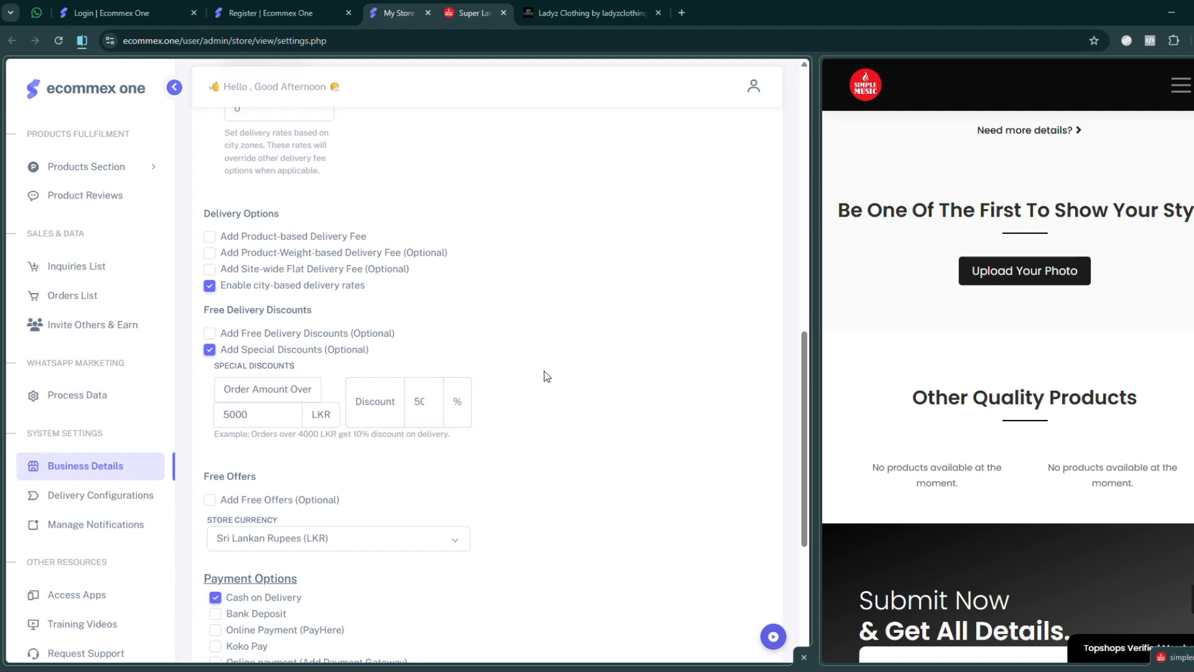
pyautogui.click(209, 350)
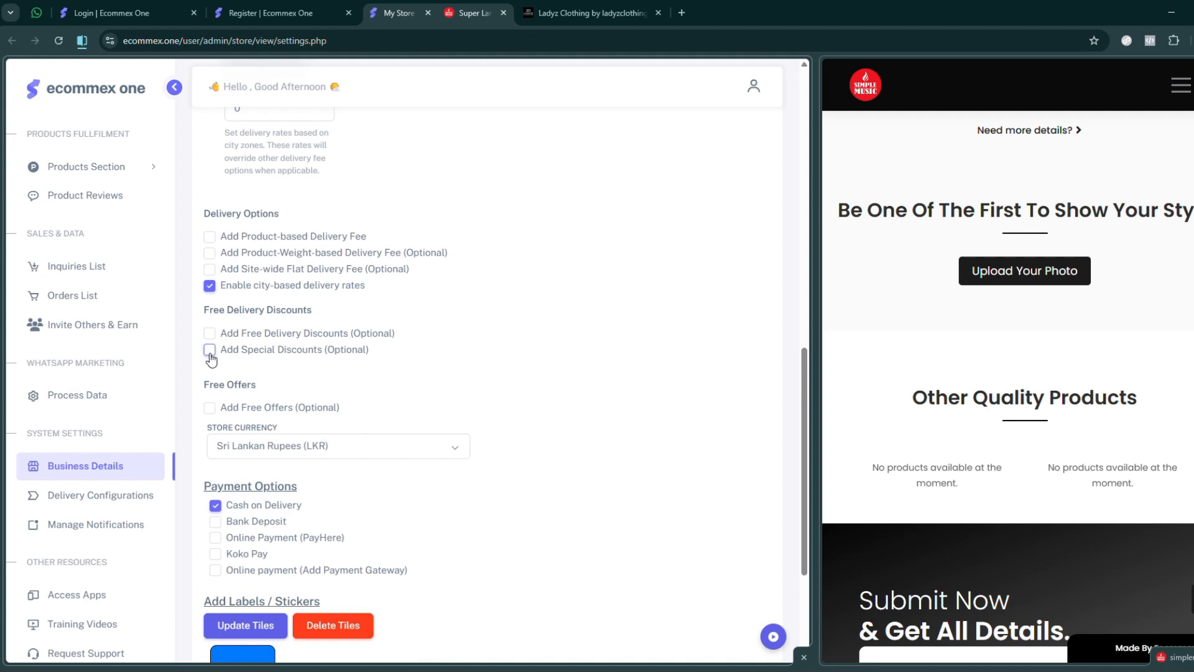
# - Enable Add Free Offers and set the first slab to order amount 5000 Rs with a free amount of 500 Rs
pyautogui.click(210, 411)
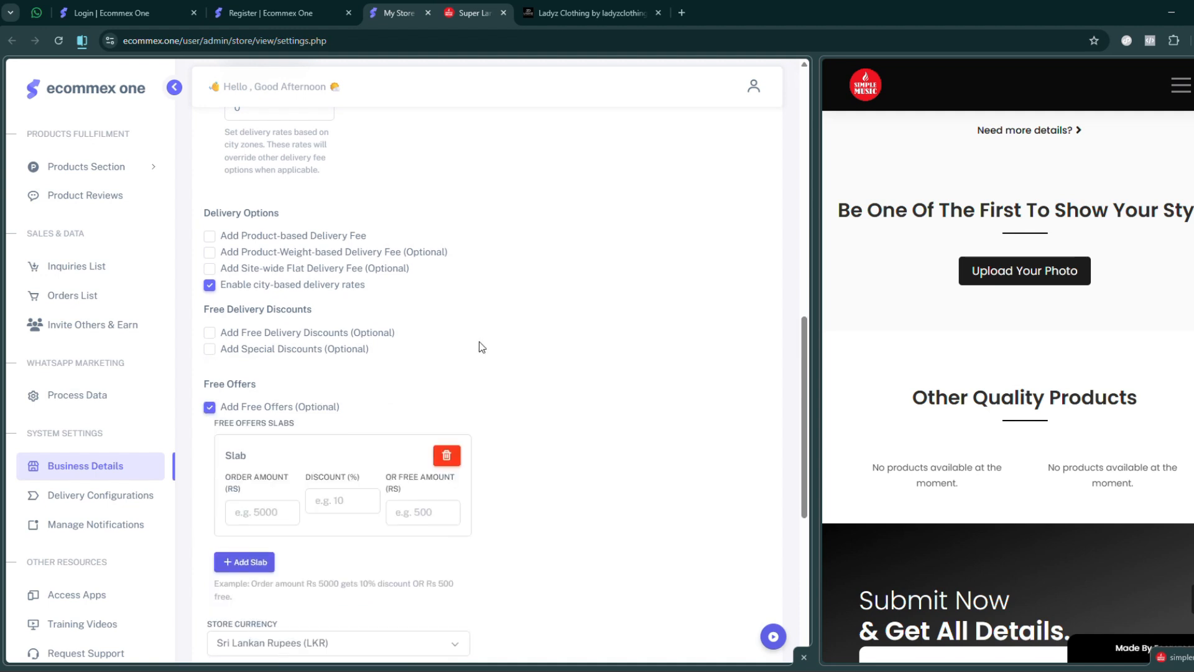
pyautogui.scroll(-1, 492, 345)
pyautogui.scroll(-1, 507, 344)
pyautogui.scroll(-1, 270, 405)
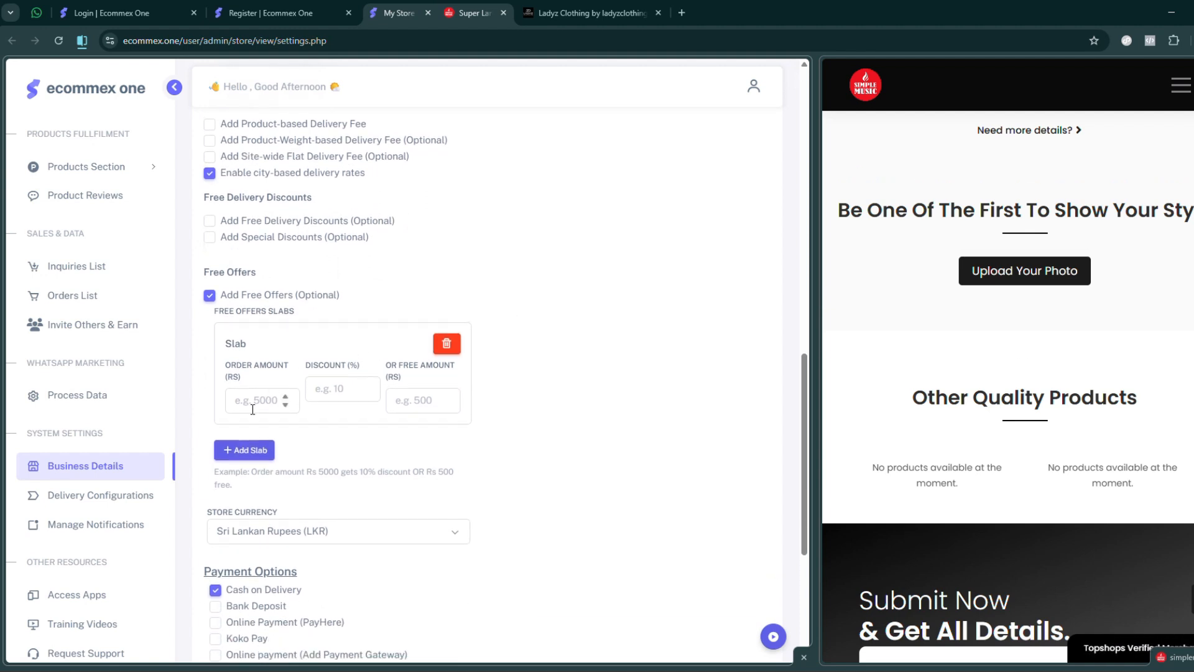
pyautogui.click(253, 397)
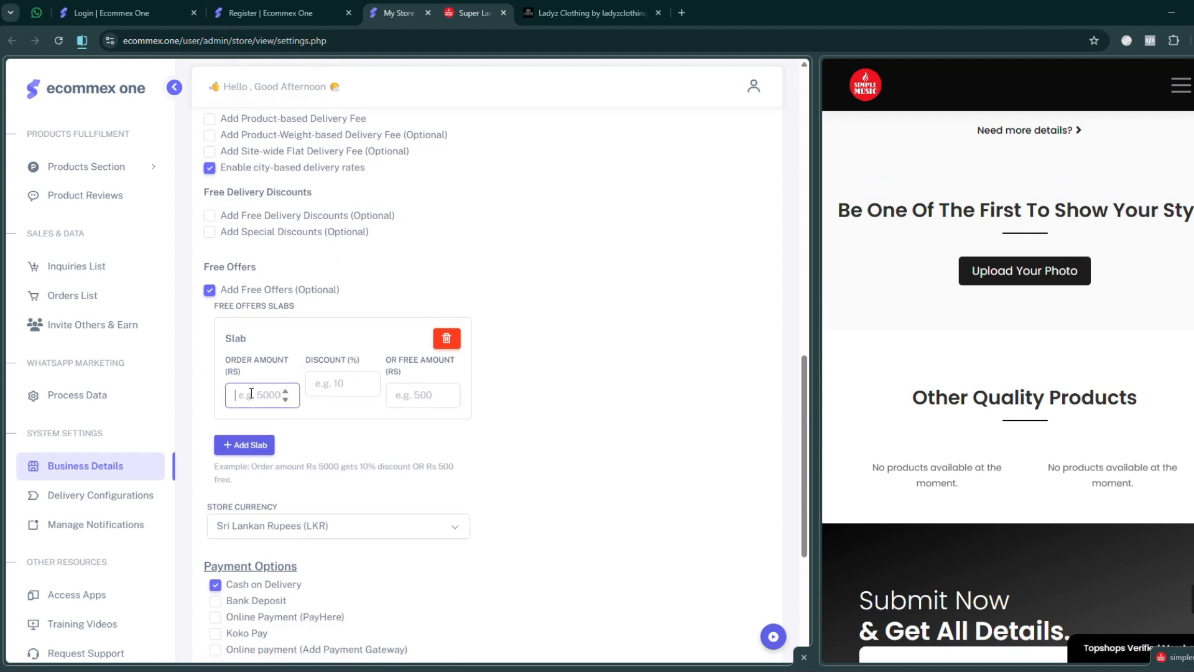
pyautogui.write('5000')
pyautogui.click(342, 384)
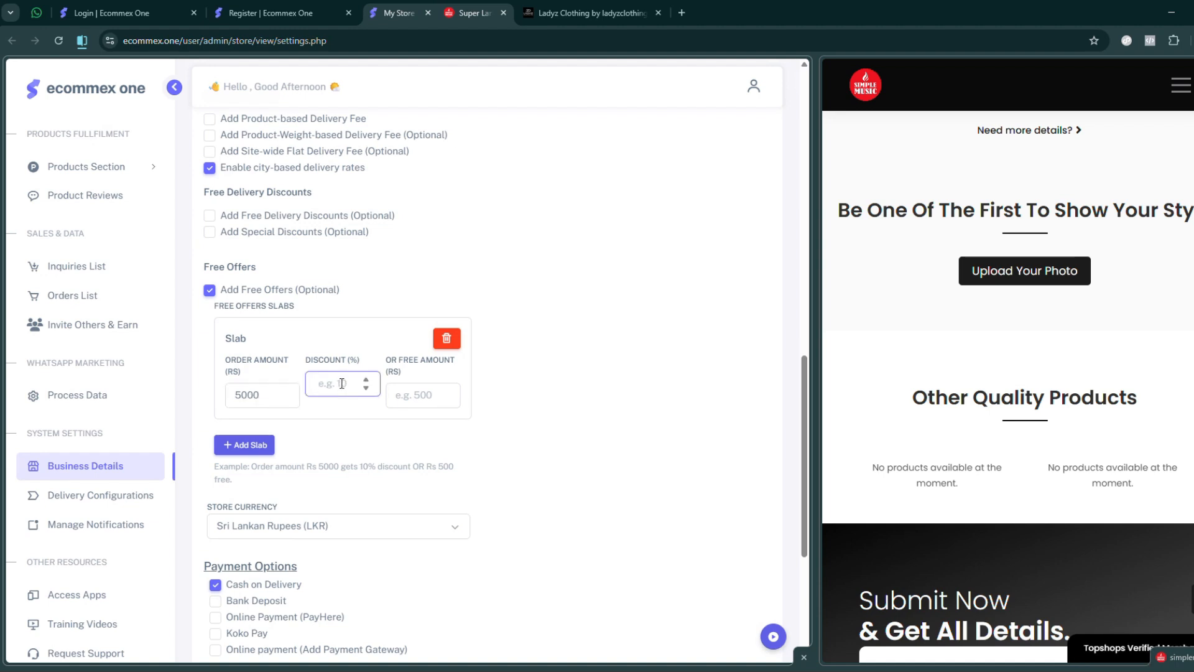
pyautogui.write('10')
pyautogui.doubleClick(341, 384)
pyautogui.press('BackSpace')
pyautogui.click(429, 398)
pyautogui.write('500')
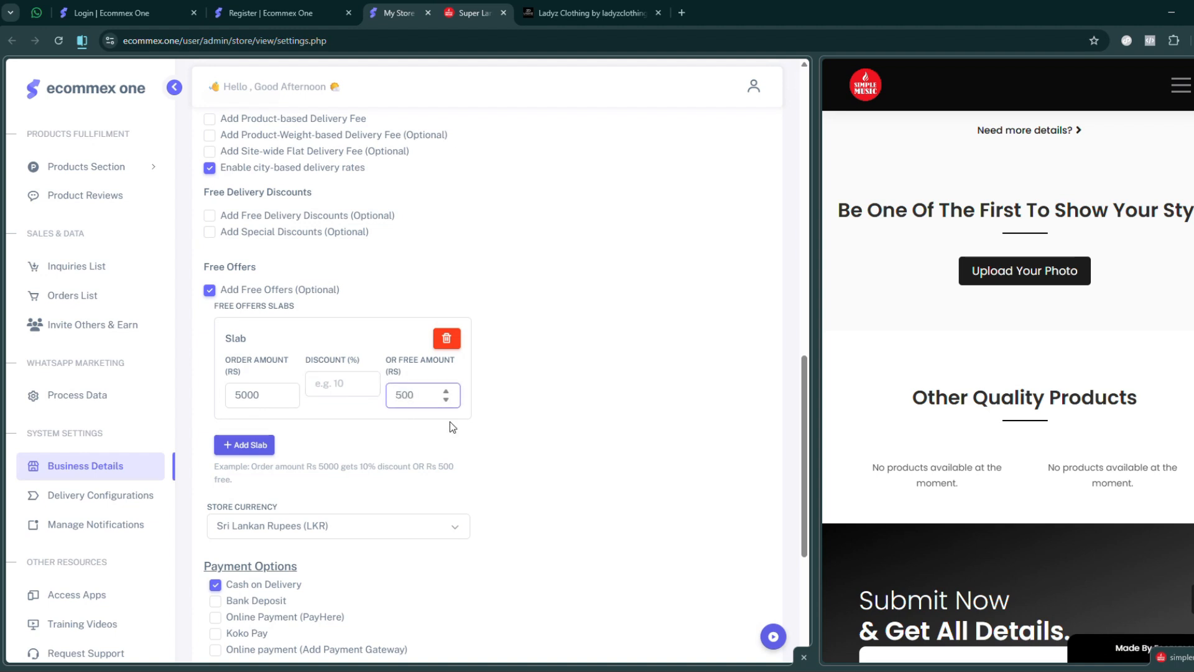
# - Add a second free offers slab with order amount 10000 Rs and a free amount of 1000 Rs
pyautogui.click(242, 445)
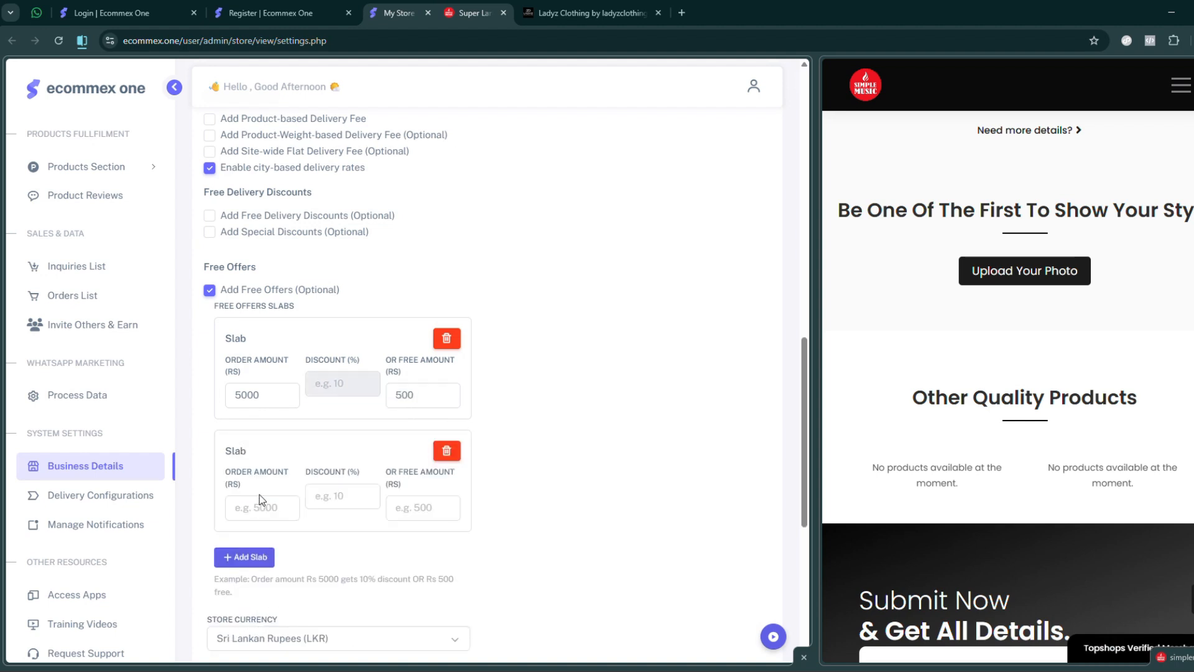
pyautogui.click(255, 513)
pyautogui.write('10000')
pyautogui.click(320, 498)
pyautogui.click(419, 508)
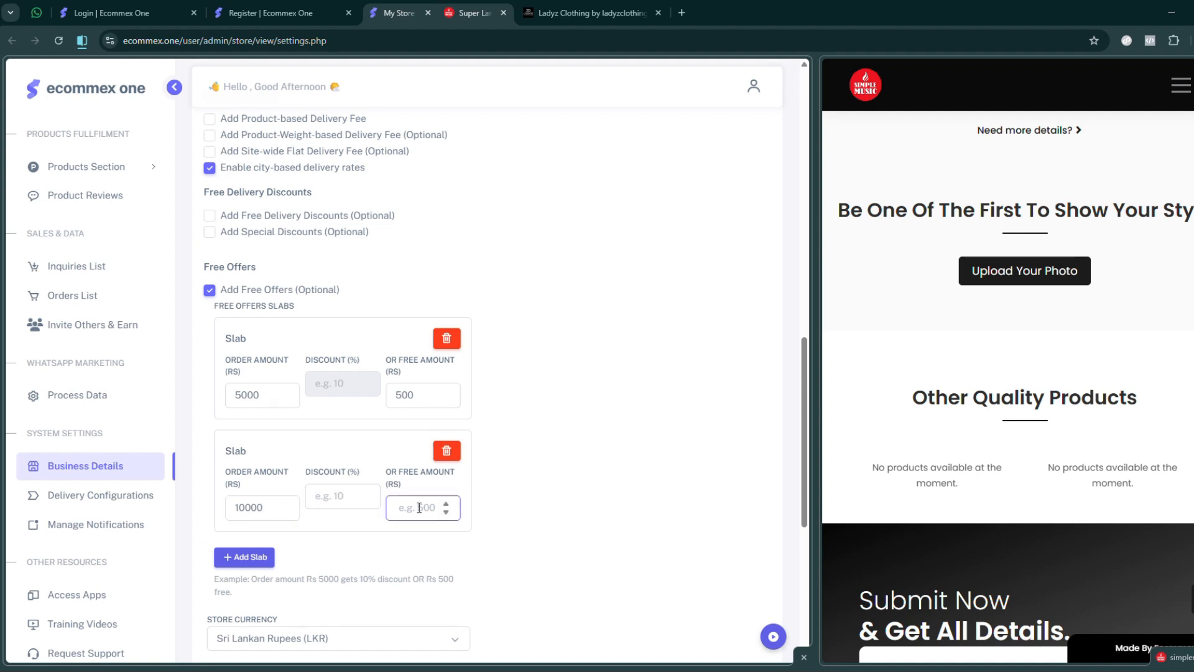
pyautogui.write('1000')
# - Add a third free offers slab with order amount 20000 Rs and free amount 2000 Rs, and disable Add Free Offers
pyautogui.scroll(-5, 557, 406)
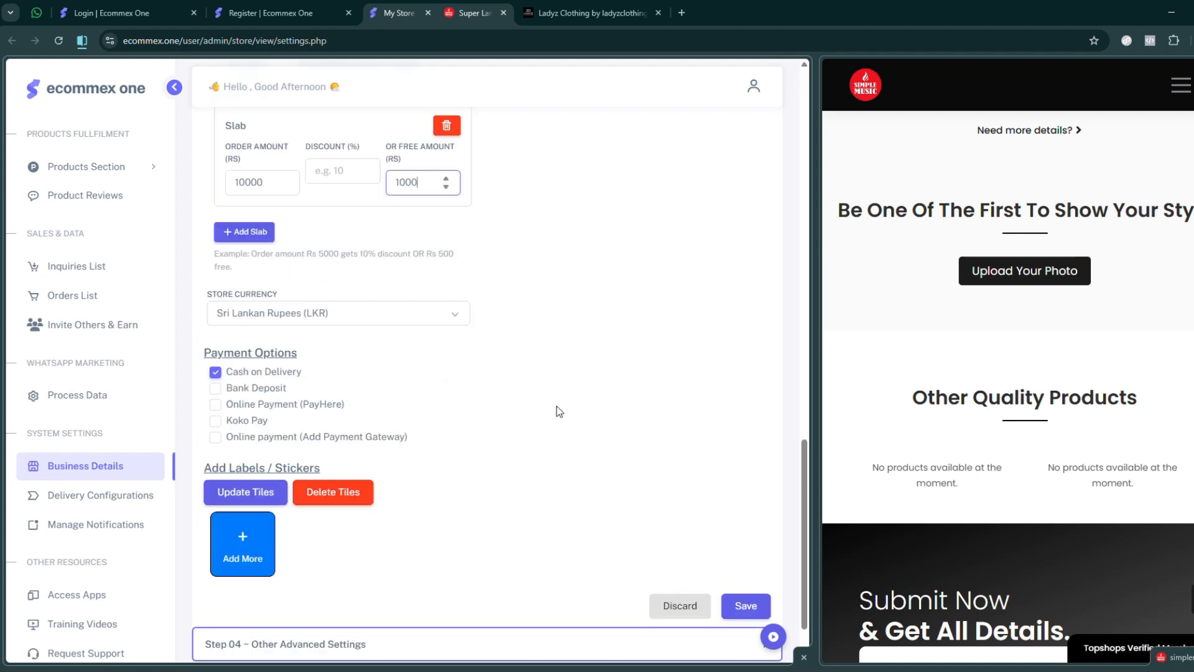
pyautogui.click(237, 231)
pyautogui.click(249, 297)
pyautogui.write('200')
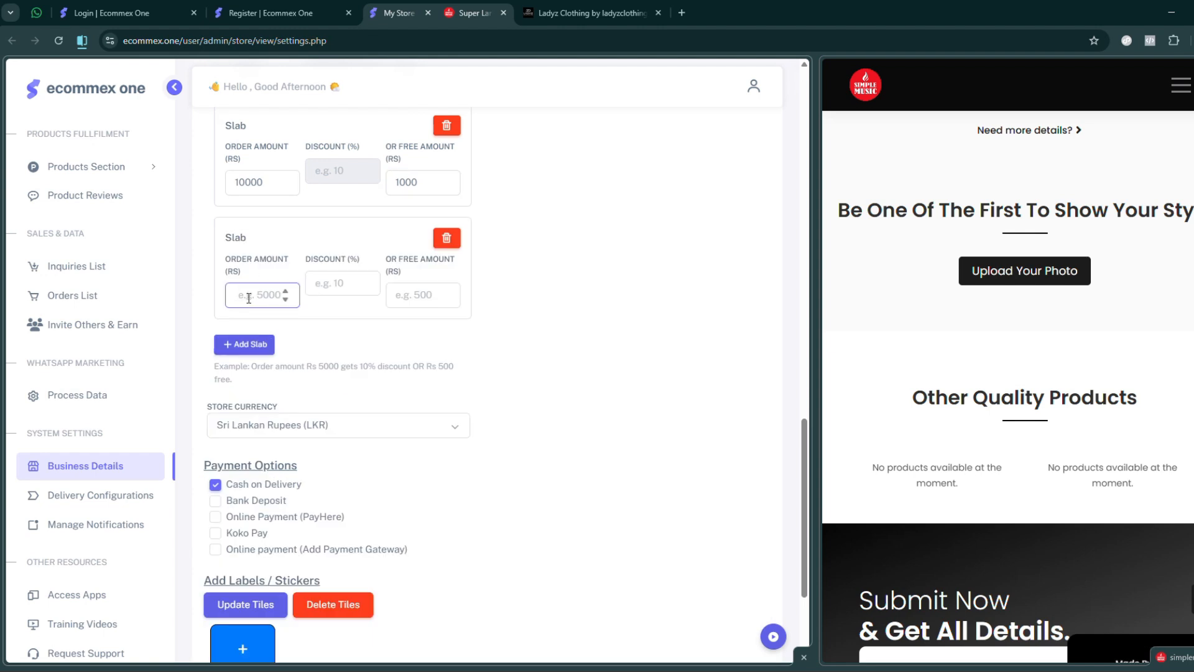
pyautogui.write('00')
pyautogui.click(419, 294)
pyautogui.write('2000')
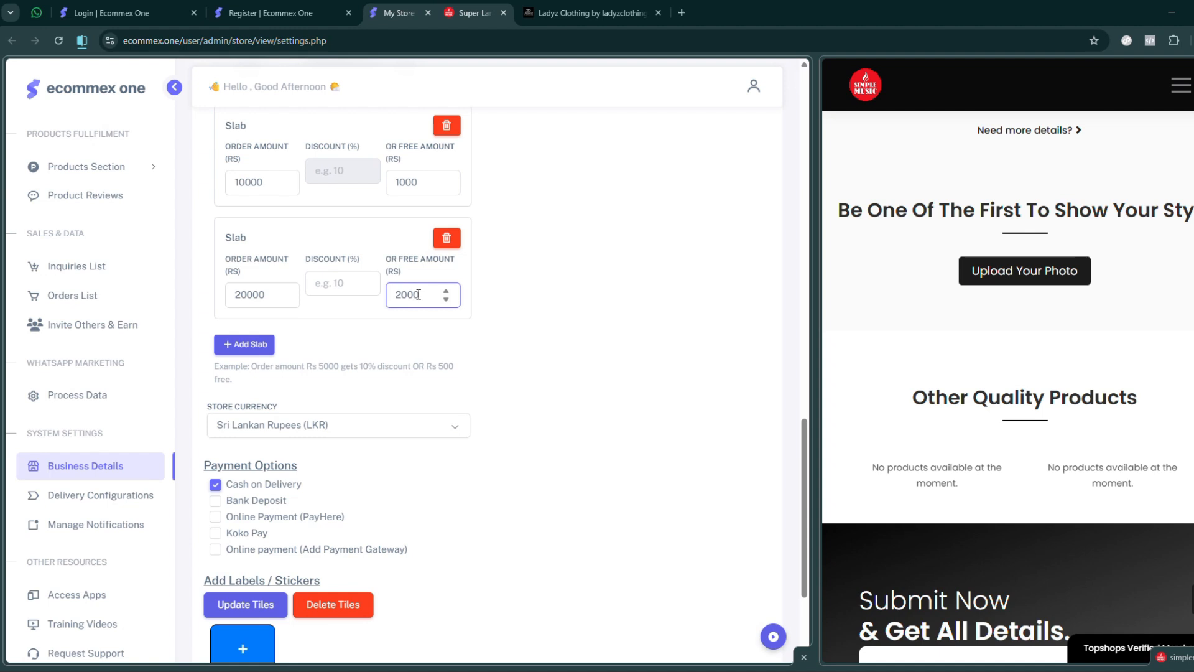
pyautogui.scroll(3, 529, 283)
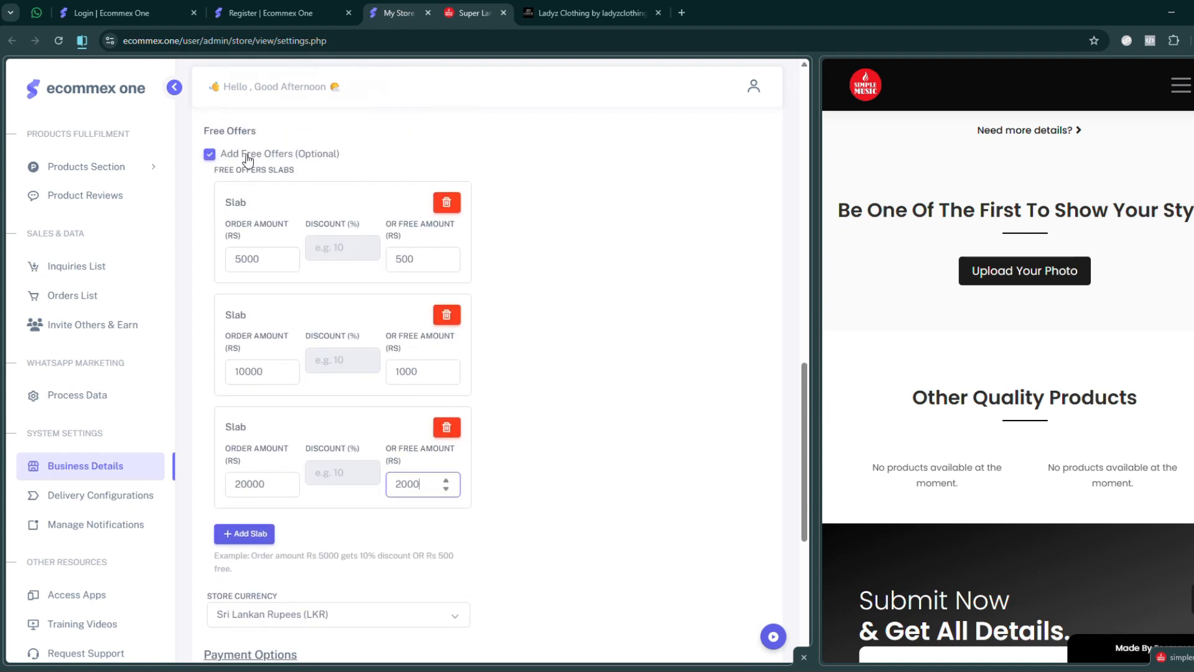
pyautogui.click(209, 155)
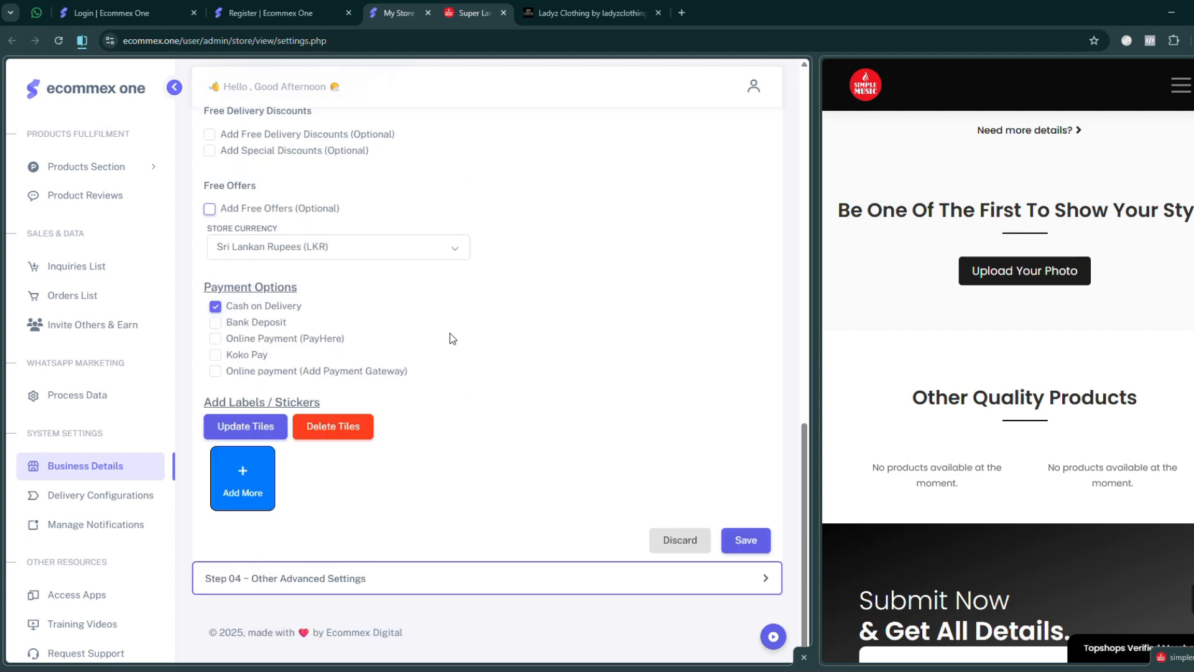
# - Enable the payment options Bank Deposit, Online Payment (PayHere), Koko Pay and Online payment (Add Payment Gateway)
pyautogui.moveTo(205, 287); pyautogui.dragTo(316, 291)
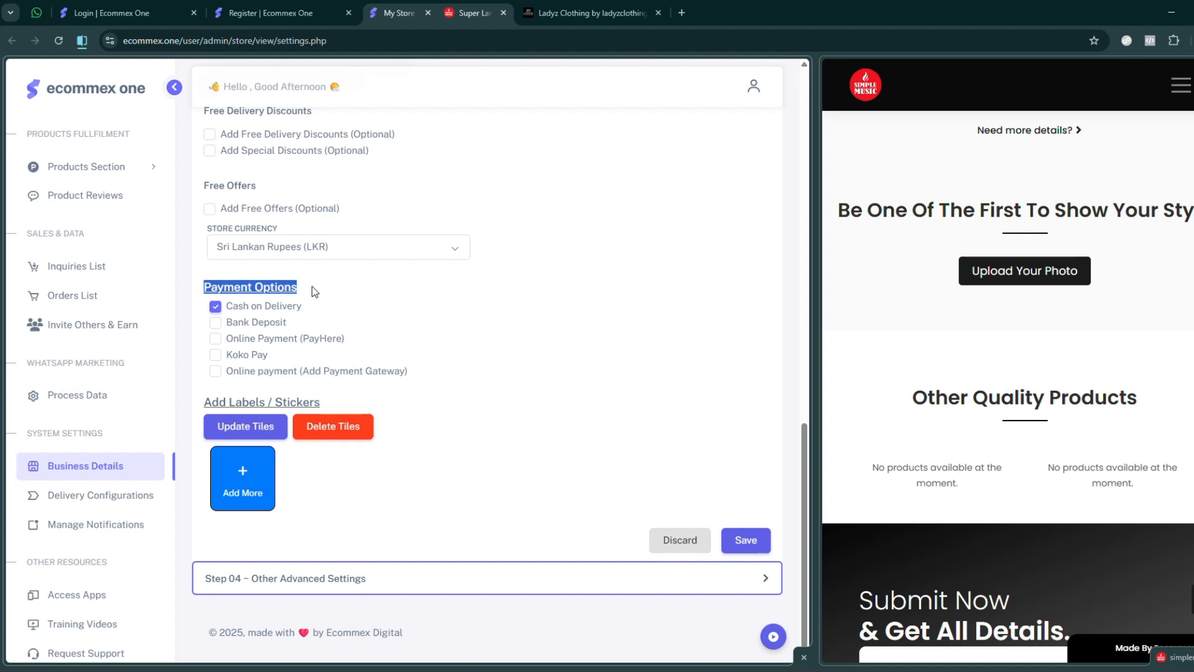
pyautogui.click(215, 323)
pyautogui.click(215, 341)
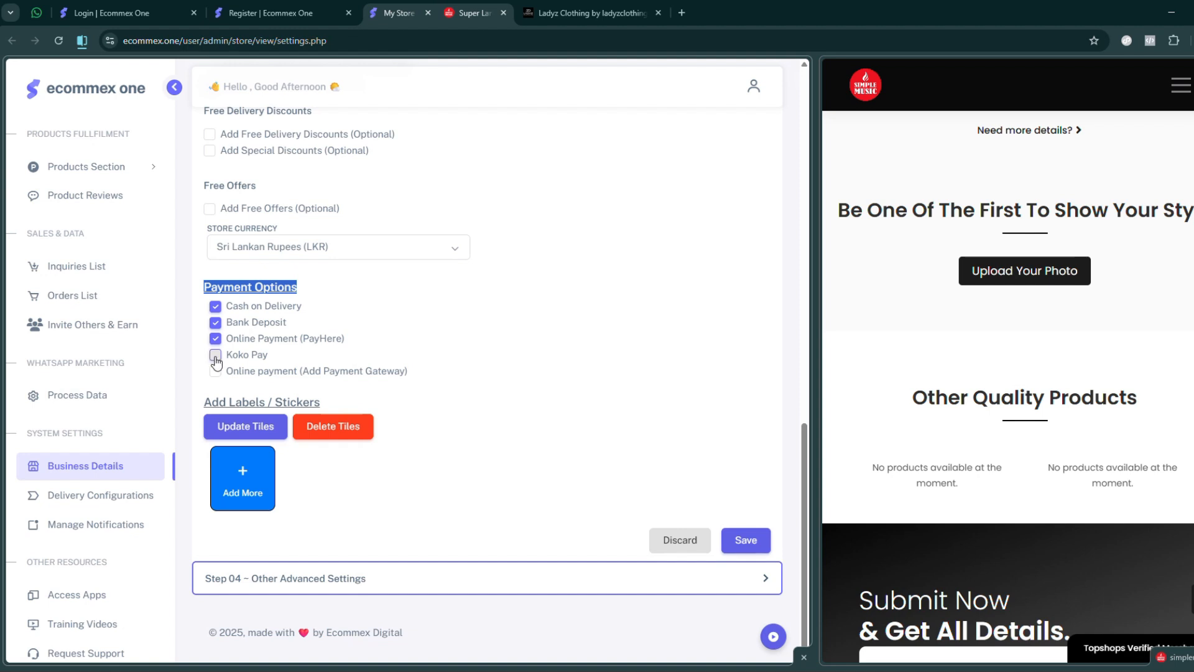
pyautogui.click(215, 357)
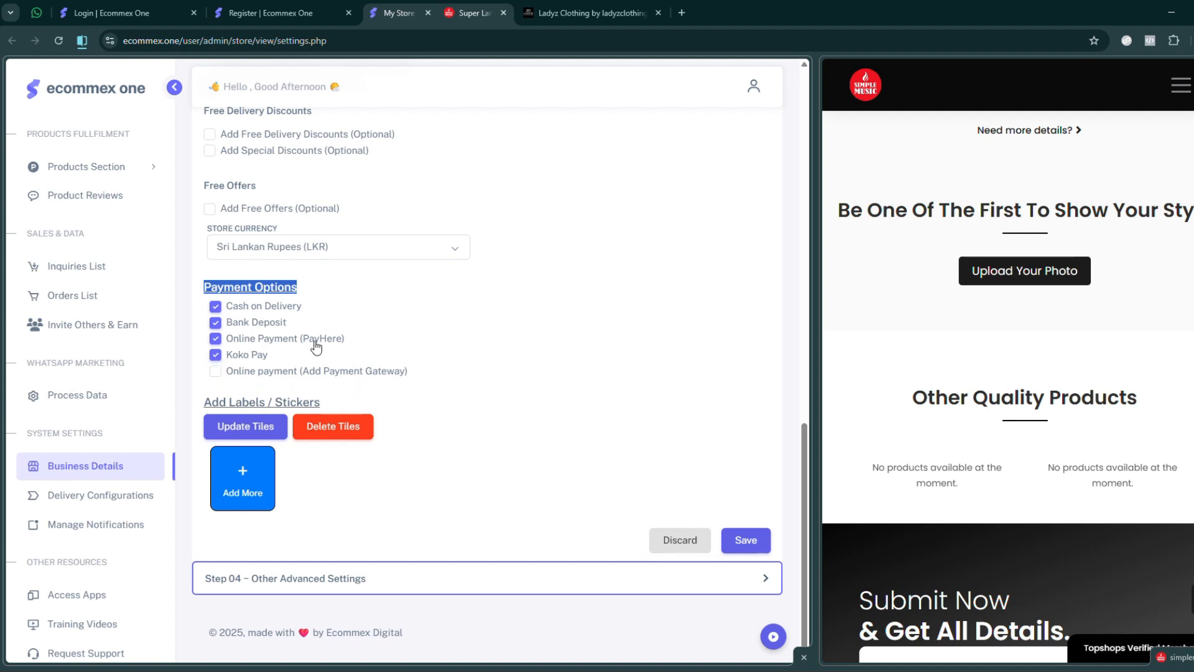
pyautogui.click(216, 372)
pyautogui.click(216, 373)
pyautogui.click(218, 373)
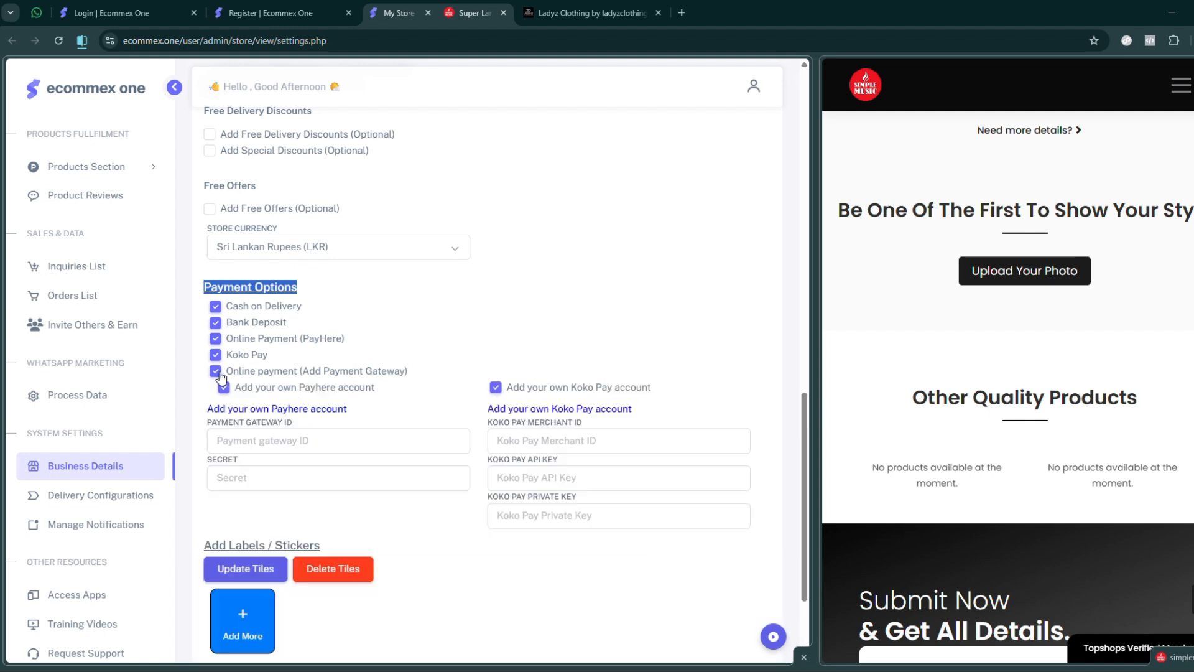
# - Examine the credential fields for your own PayHere and Koko Pay accounts and the Add Labels / Stickers section
pyautogui.moveTo(213, 409); pyautogui.dragTo(351, 415)
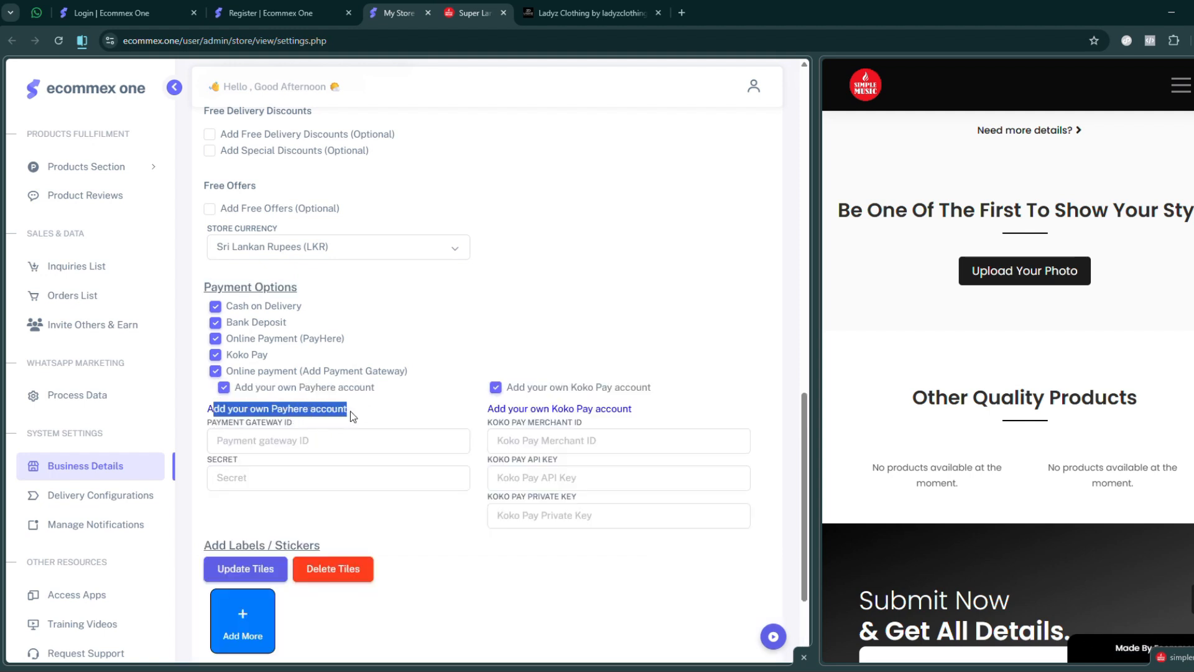
pyautogui.moveTo(217, 422); pyautogui.dragTo(294, 425)
pyautogui.moveTo(223, 460); pyautogui.dragTo(242, 463)
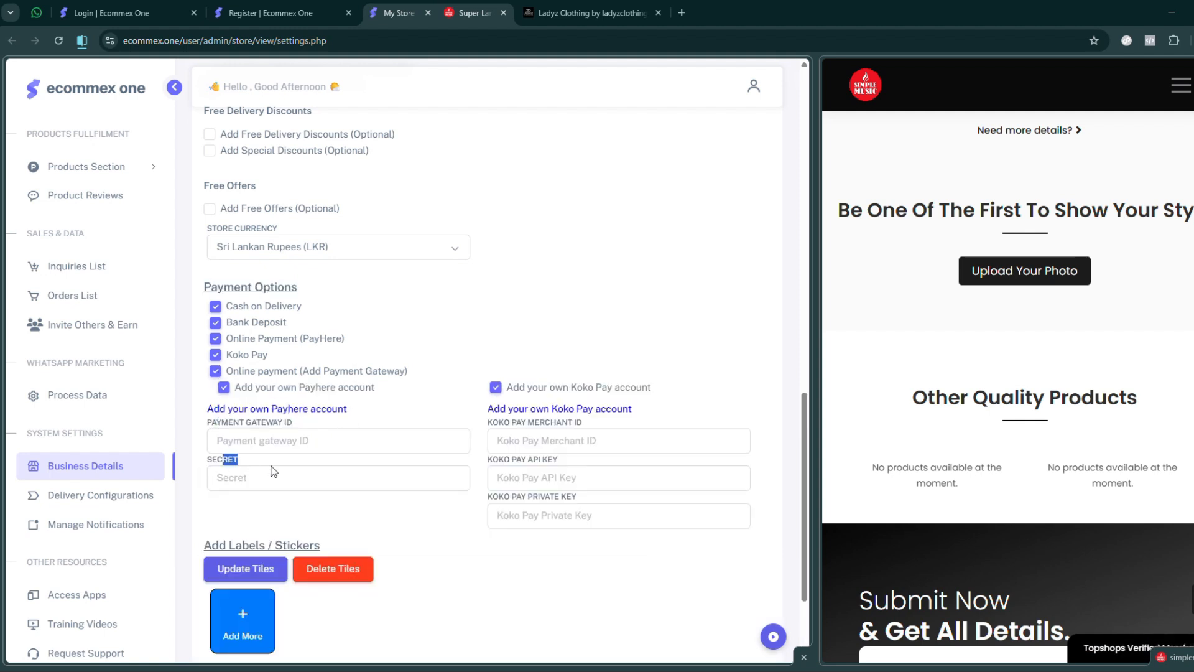
pyautogui.click(272, 474)
pyautogui.click(267, 444)
pyautogui.moveTo(519, 409); pyautogui.dragTo(645, 418)
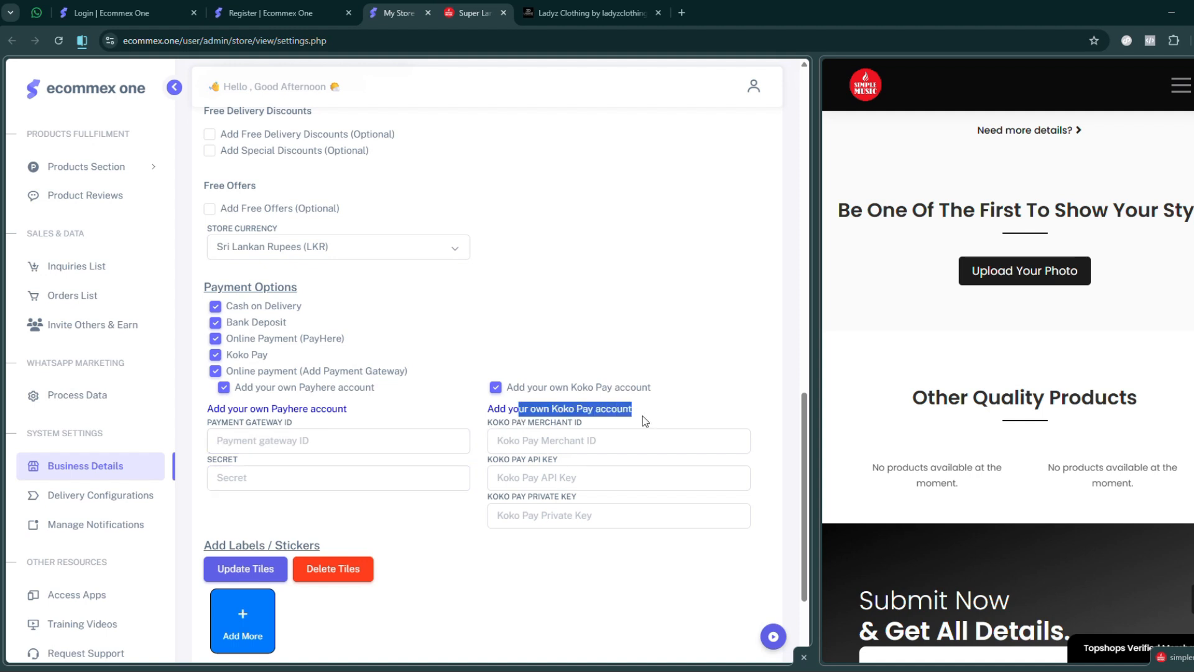
pyautogui.click(560, 443)
pyautogui.click(542, 478)
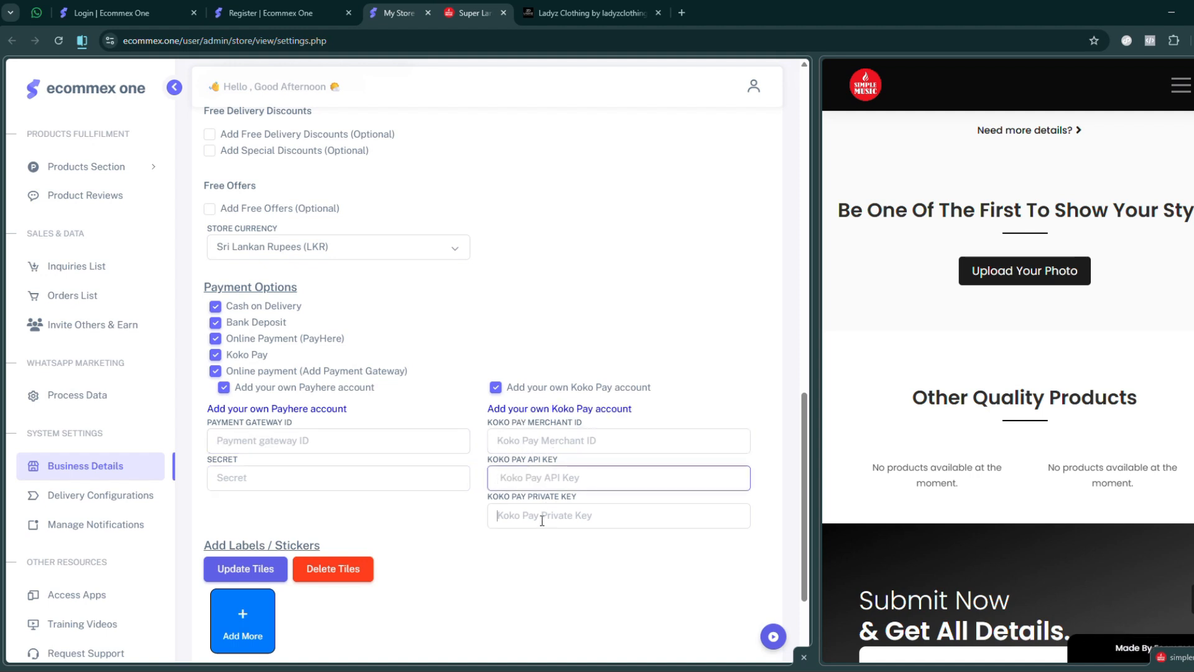
pyautogui.click(542, 517)
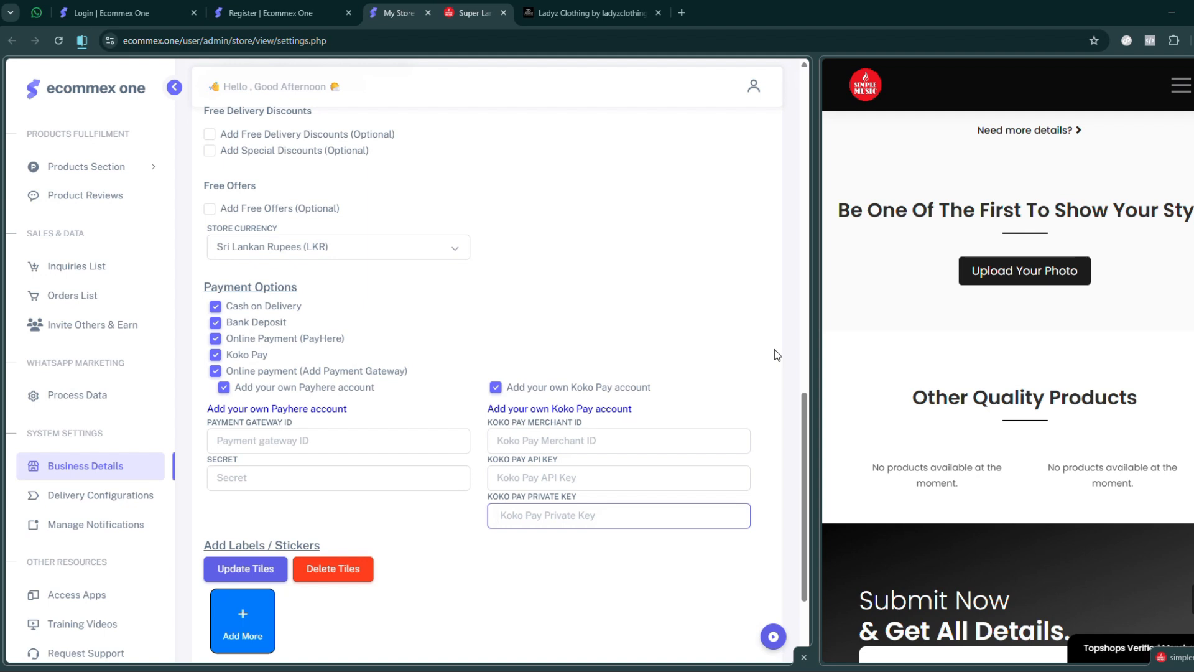
pyautogui.scroll(-2, 775, 349)
pyautogui.tripleClick(225, 403)
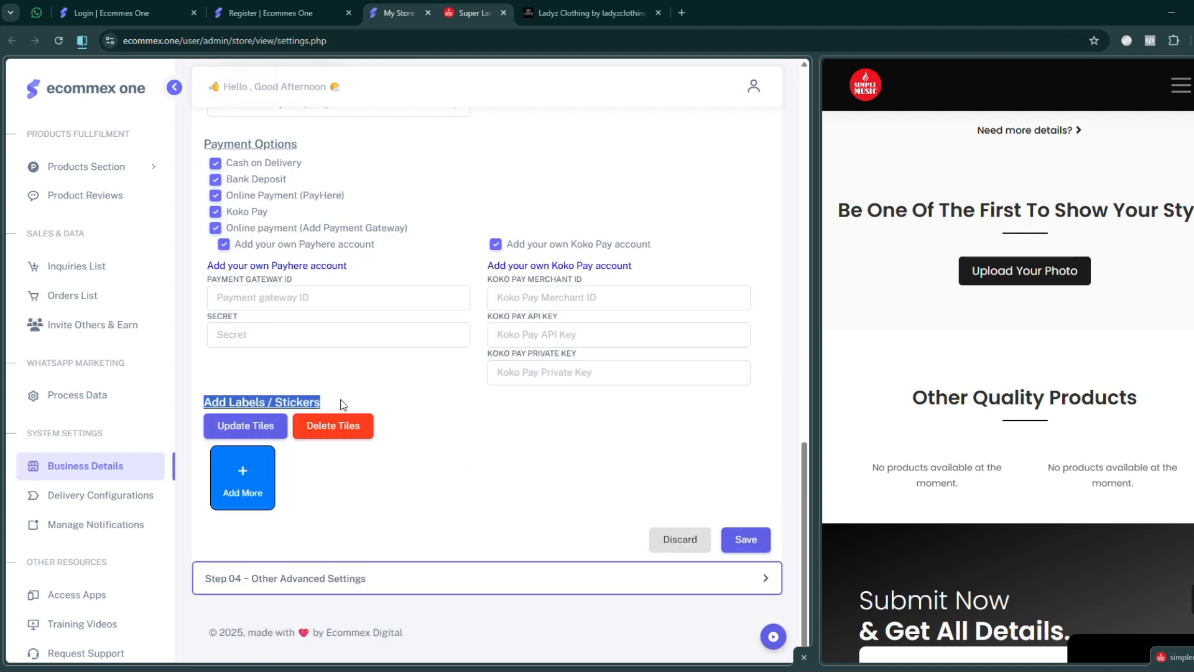
pyautogui.click(512, 417)
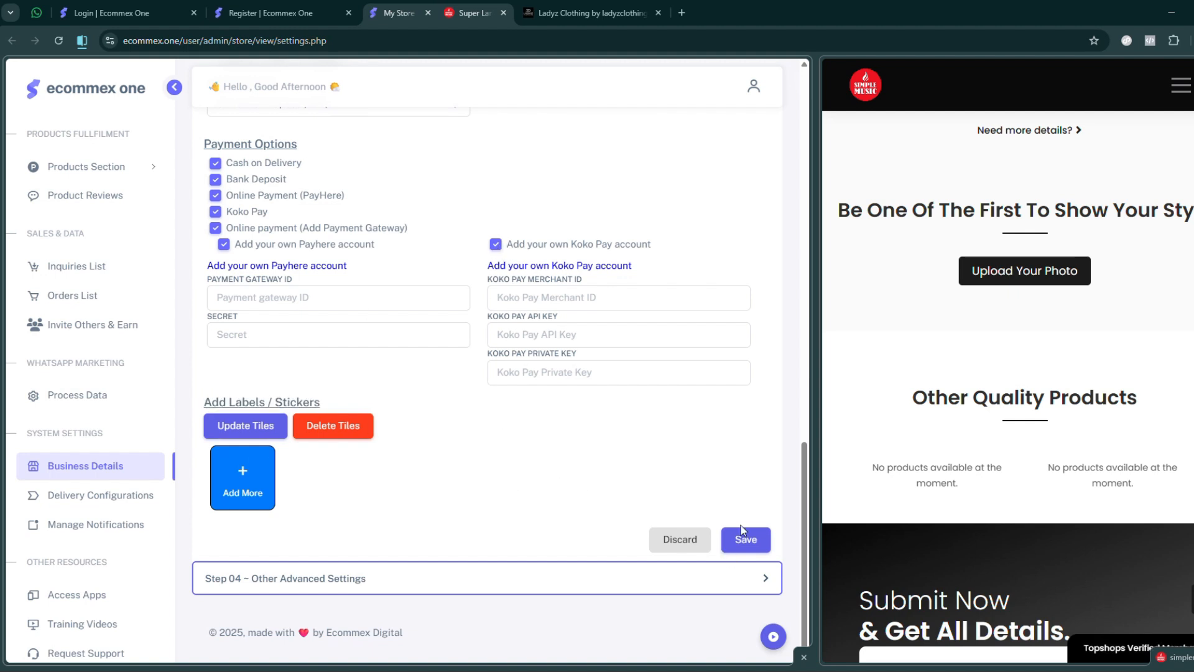
# - Open Step 04 – Other Advanced Settings and examine the AI model instructions and analytics scripts fields
pyautogui.click(318, 579)
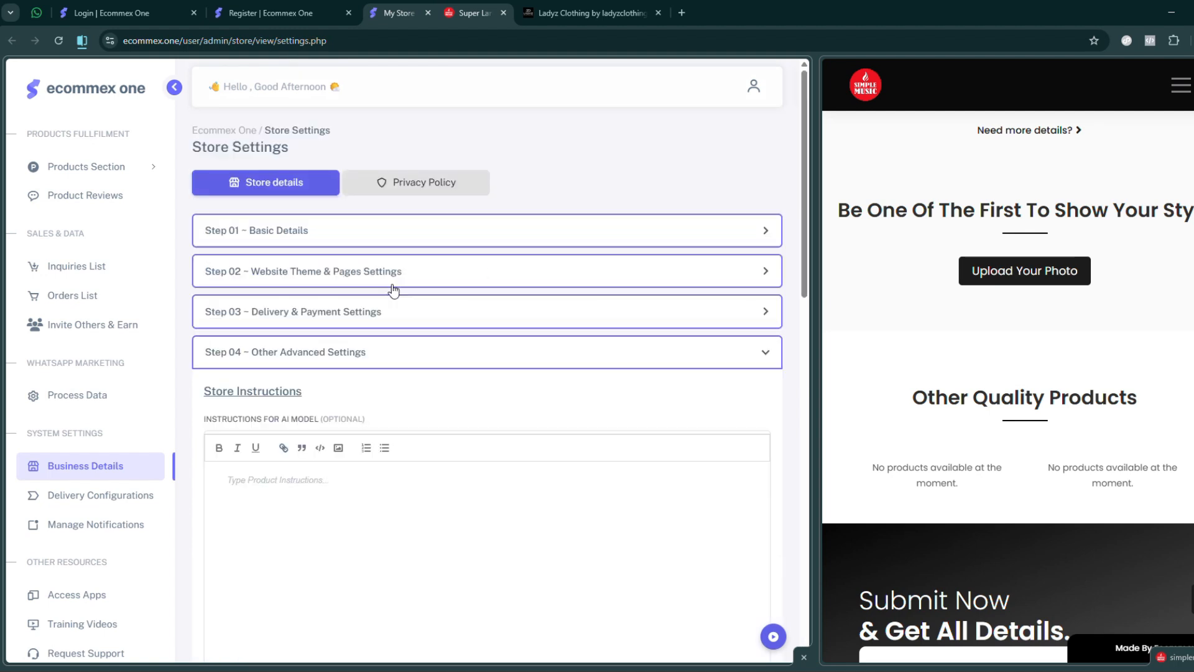
pyautogui.scroll(-4, 798, 299)
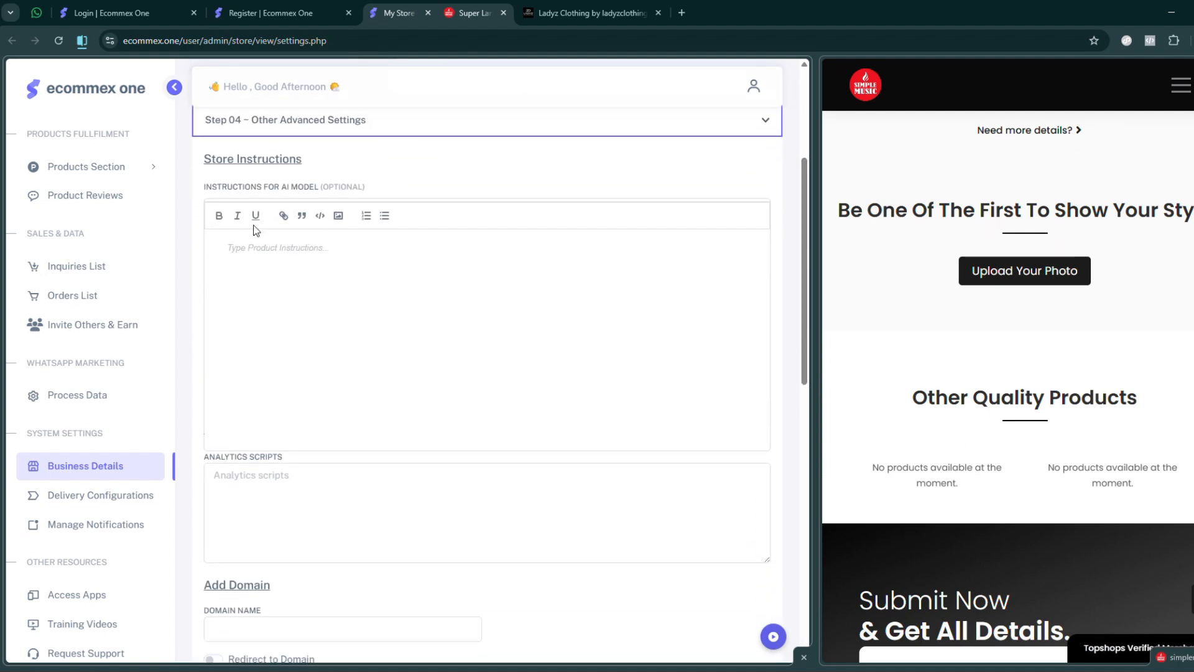
pyautogui.moveTo(204, 189); pyautogui.dragTo(373, 188)
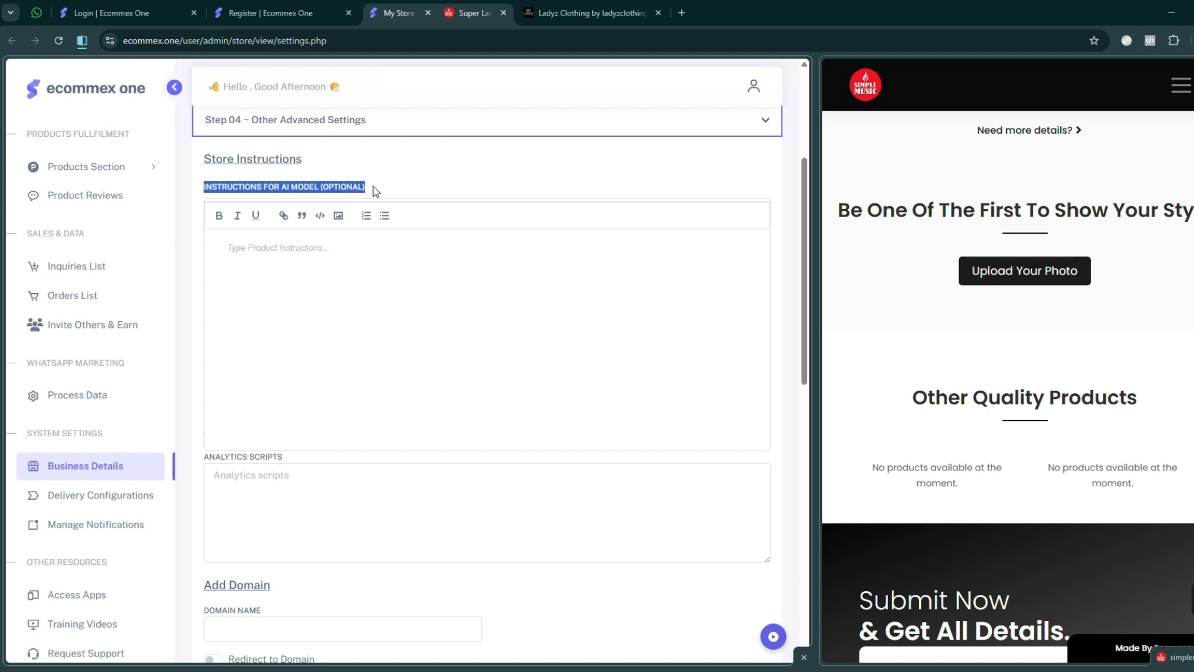
pyautogui.click(374, 187)
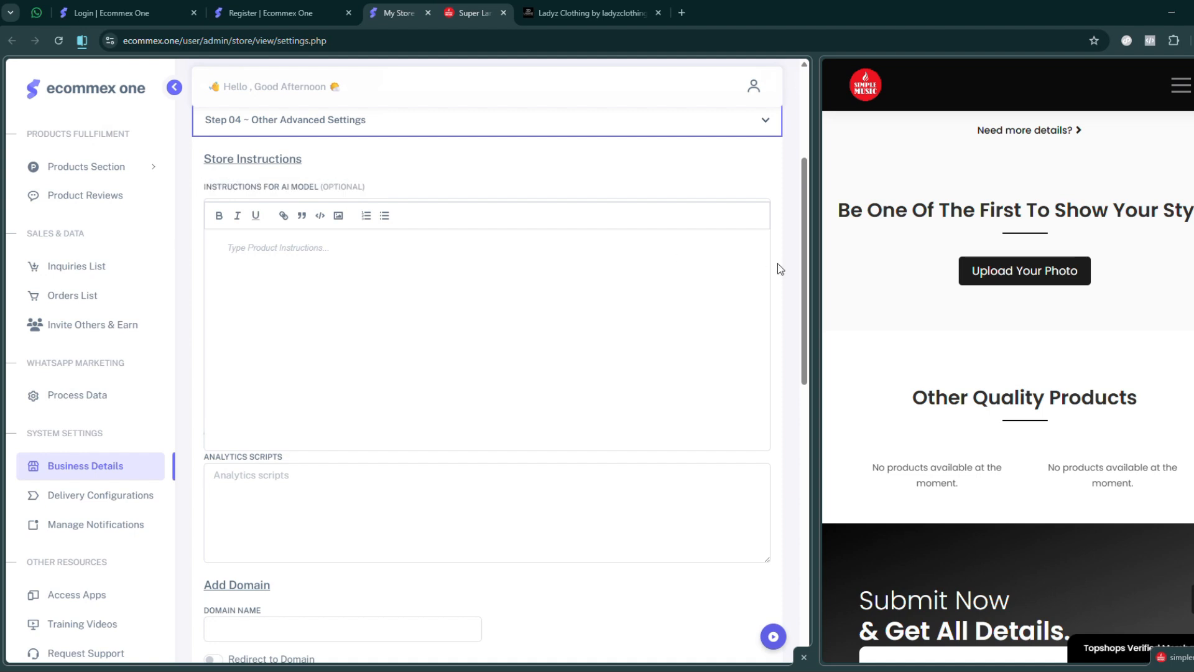
pyautogui.moveTo(805, 269); pyautogui.dragTo(806, 316)
pyautogui.moveTo(206, 348); pyautogui.dragTo(289, 346)
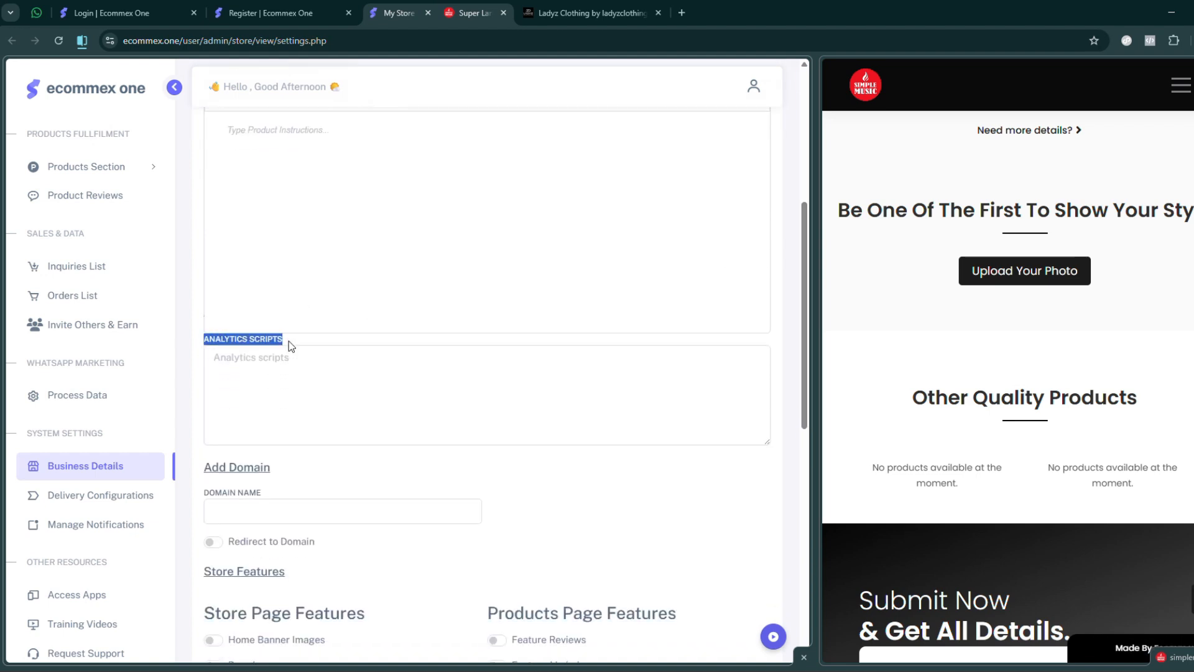
pyautogui.click(289, 414)
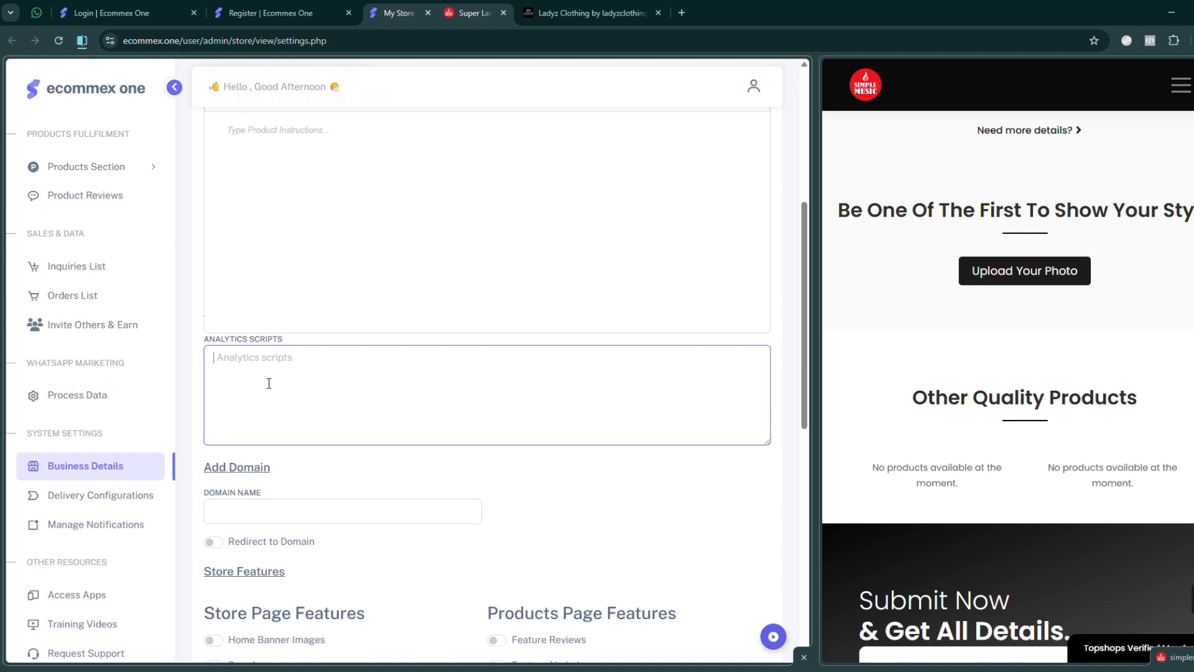
# - Try simplemusic.lk as the store's domain name in the Add Domain section and clear the field again
pyautogui.scroll(-5, 269, 383)
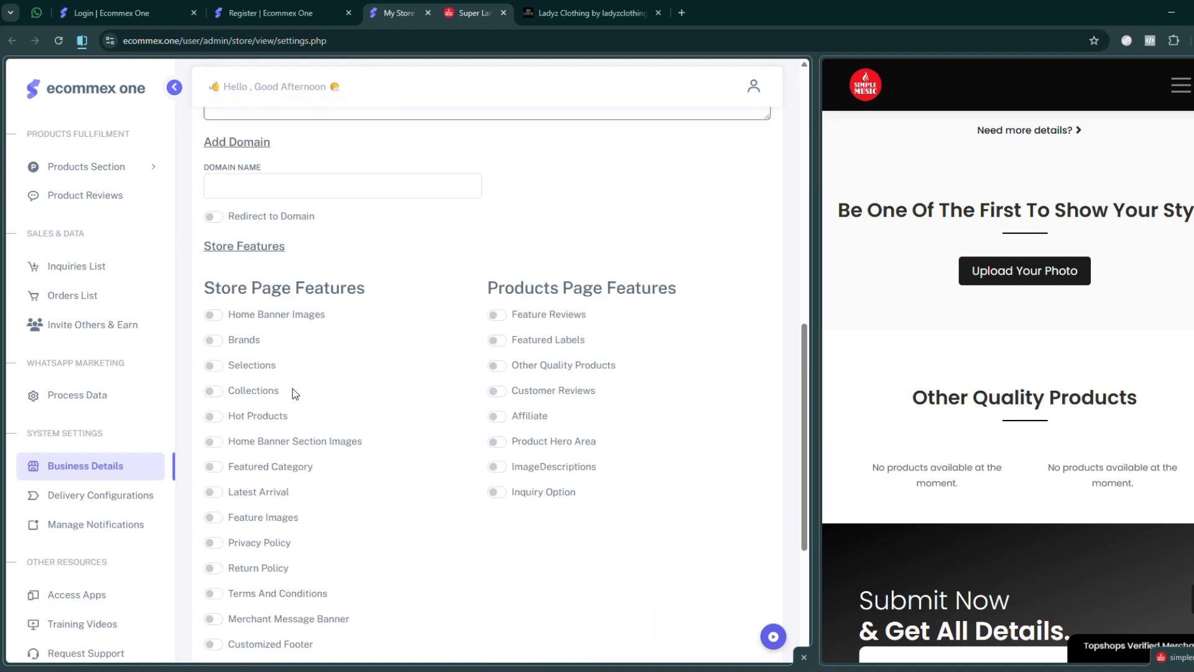
pyautogui.click(263, 170)
pyautogui.scroll(5, 709, 286)
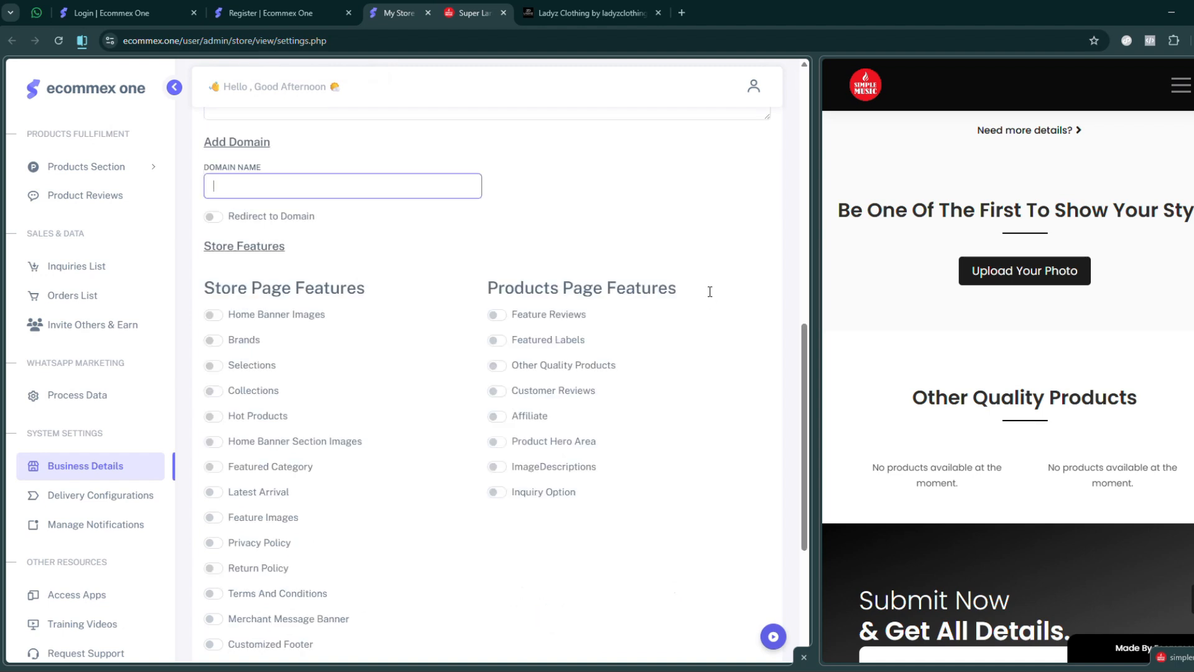
pyautogui.scroll(10, 510, 320)
pyautogui.scroll(-10, 693, 318)
pyautogui.click(270, 168)
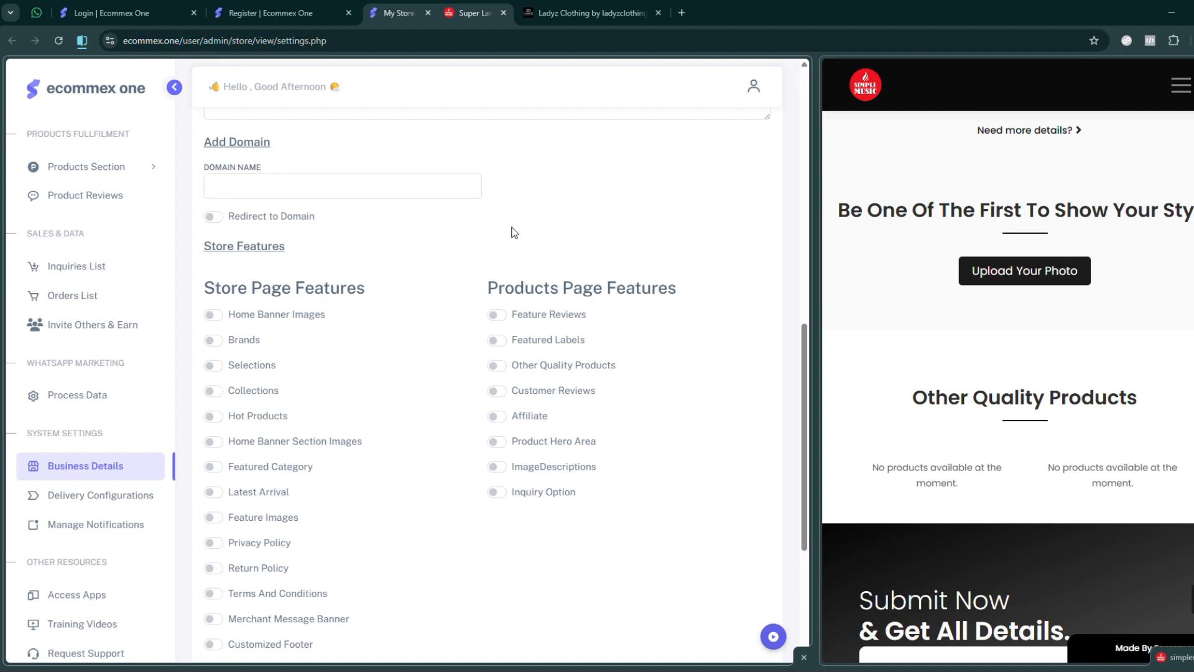
pyautogui.click(254, 186)
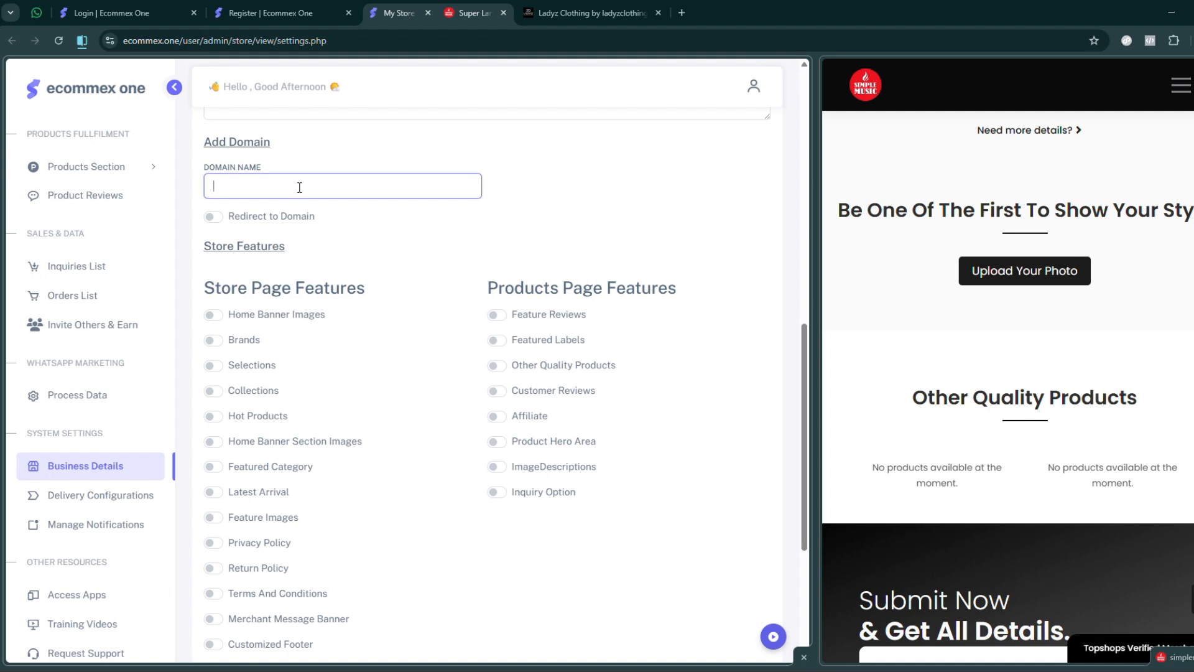
pyautogui.write('simplemusic.lk')
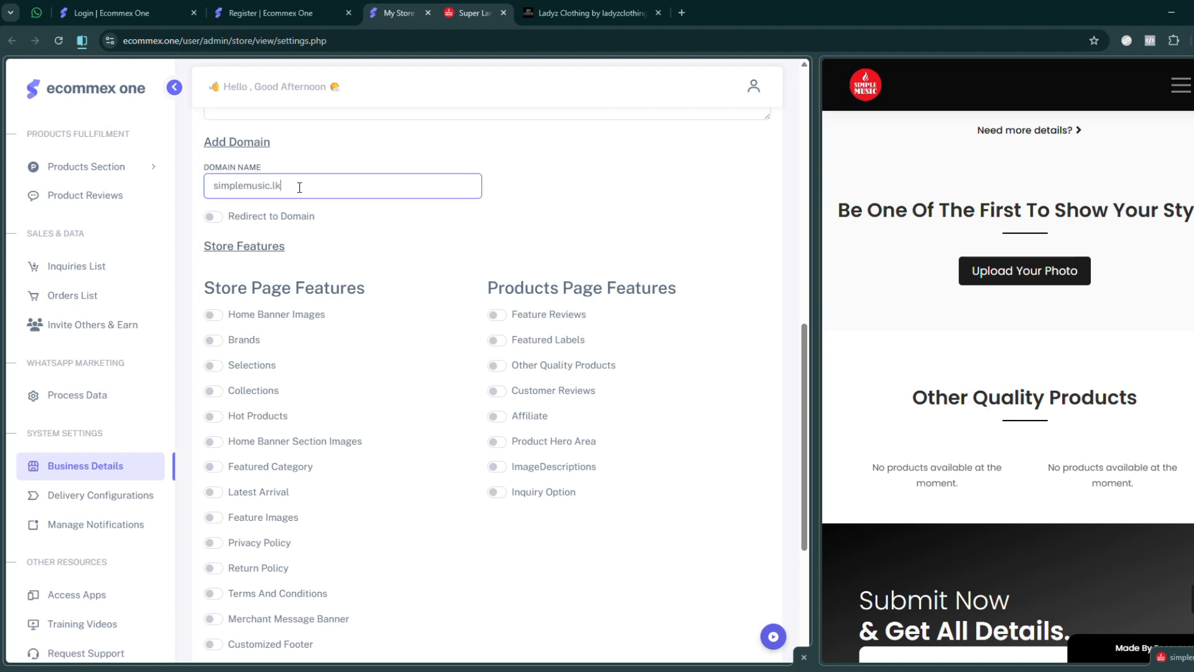
pyautogui.hotkey('ctrl', 'a')
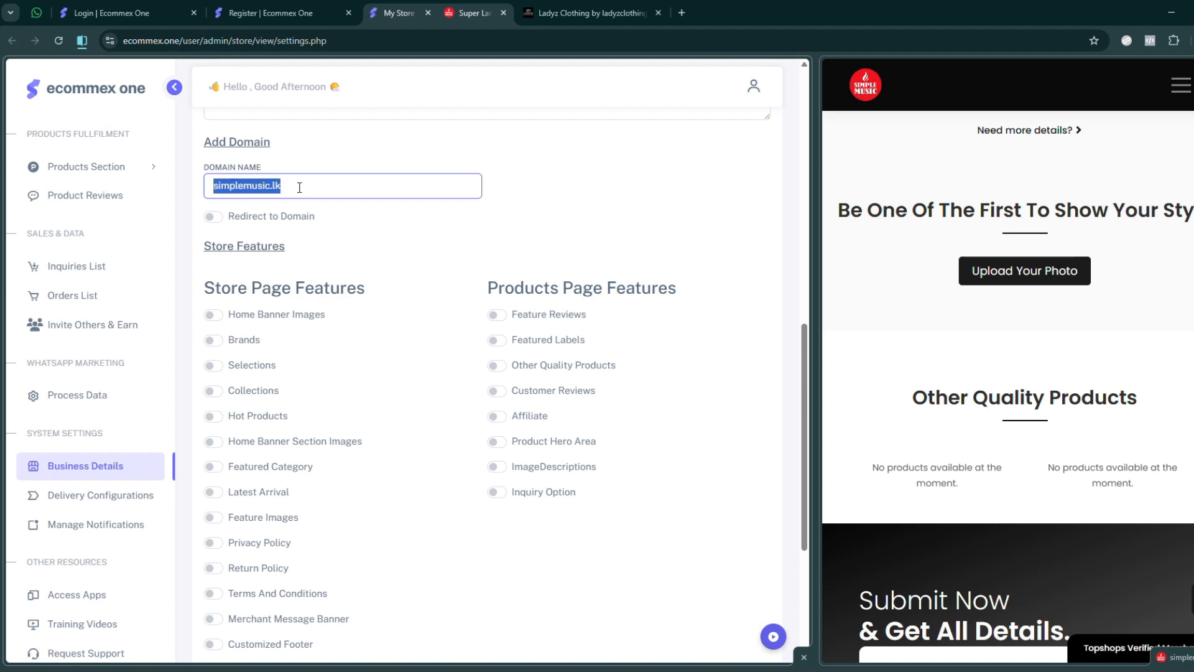
pyautogui.press('BackSpace')
# - Enable the store page features Home Banner Images, Selections, Hot Products, Home Banner Section Images and Latest Arrival
pyautogui.scroll(-5, 536, 280)
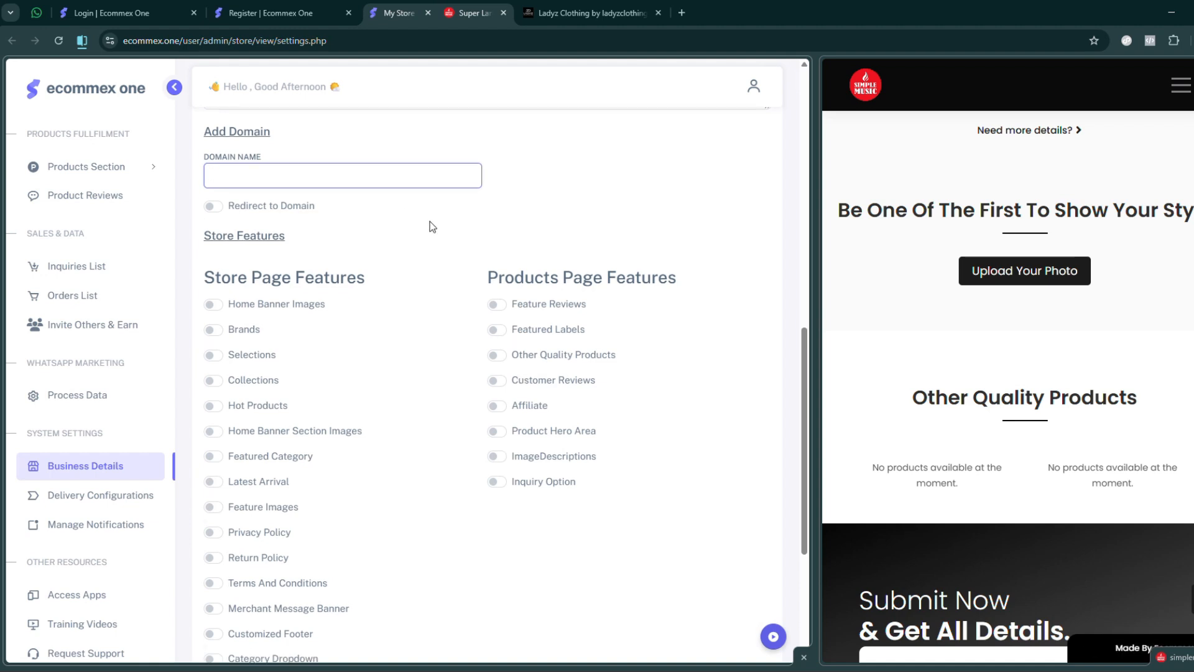
pyautogui.moveTo(803, 458); pyautogui.dragTo(809, 410)
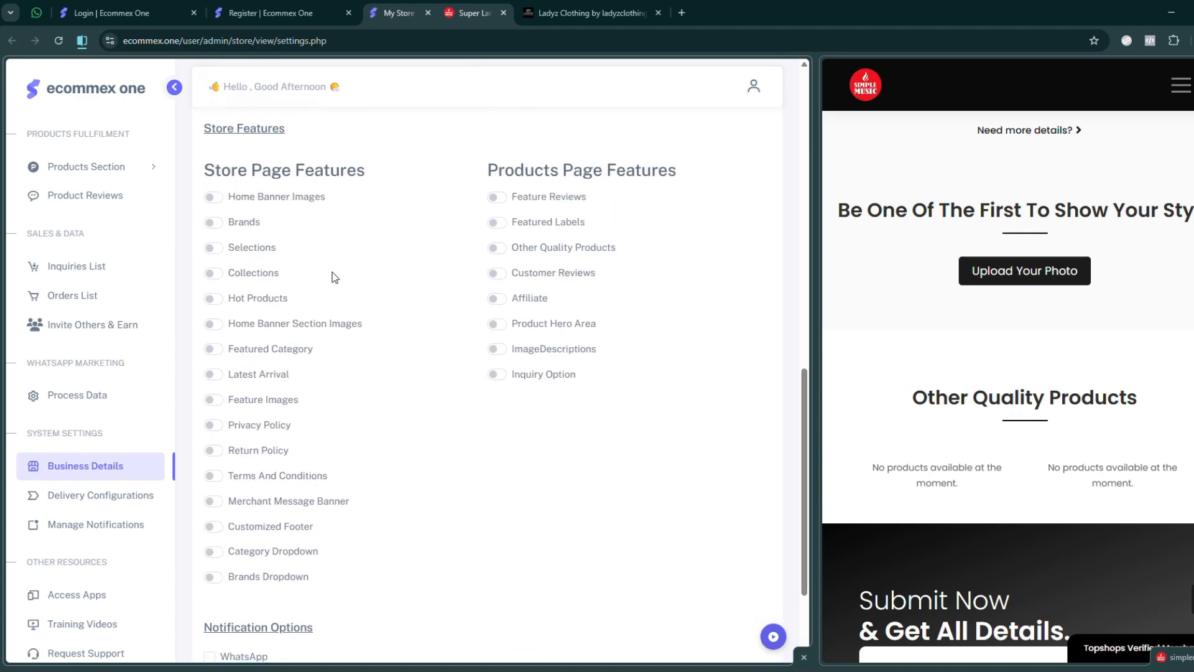
pyautogui.scroll(15, 1070, 369)
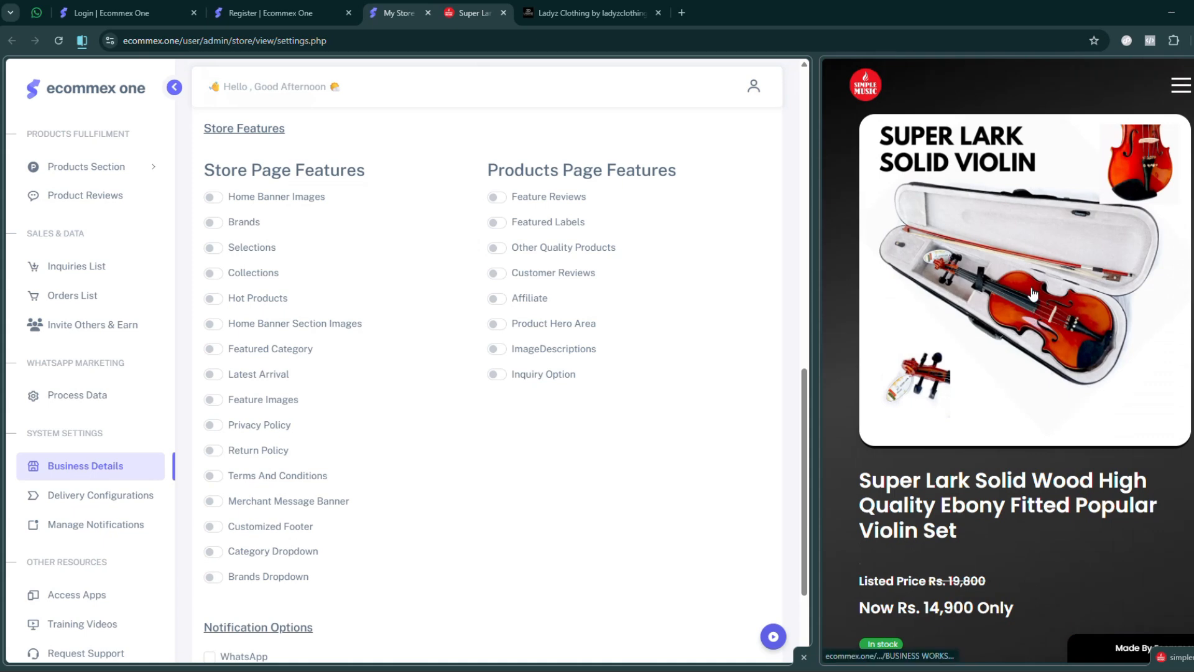
pyautogui.scroll(-15, 1025, 282)
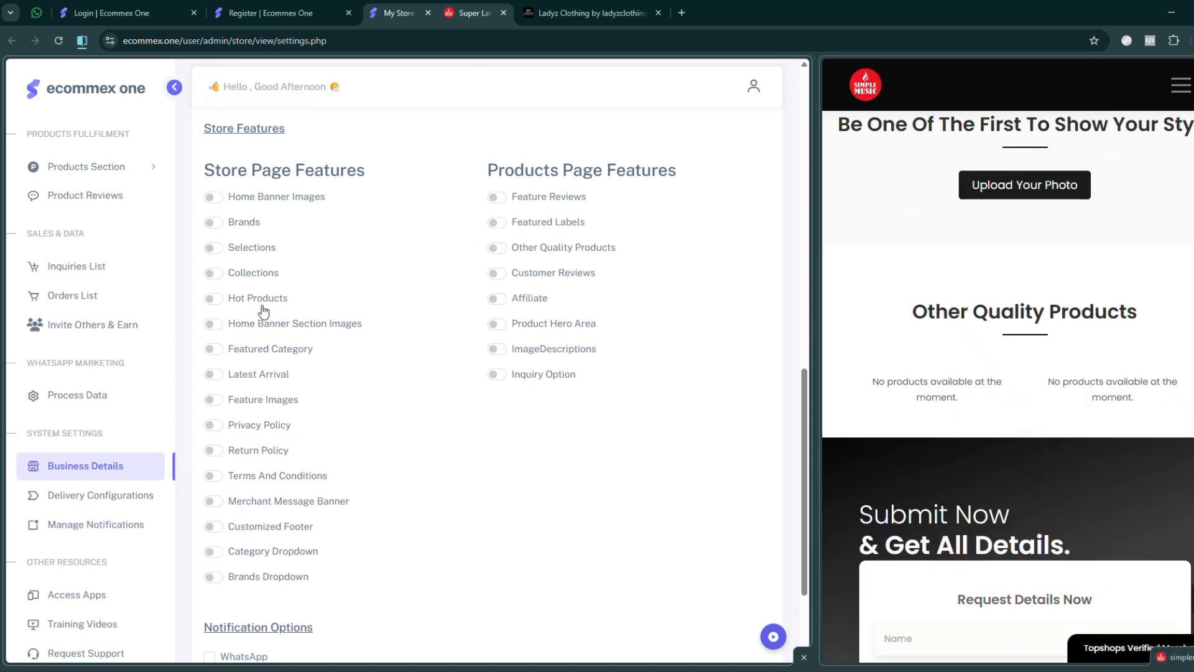
pyautogui.click(216, 199)
pyautogui.click(214, 250)
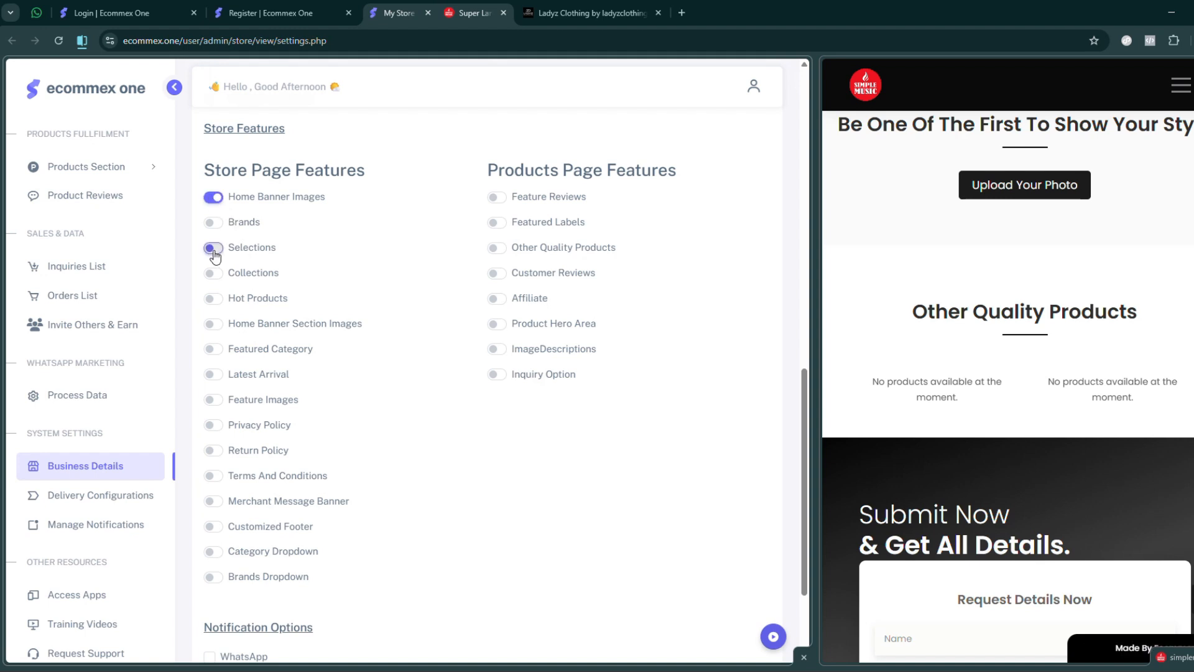
pyautogui.click(214, 300)
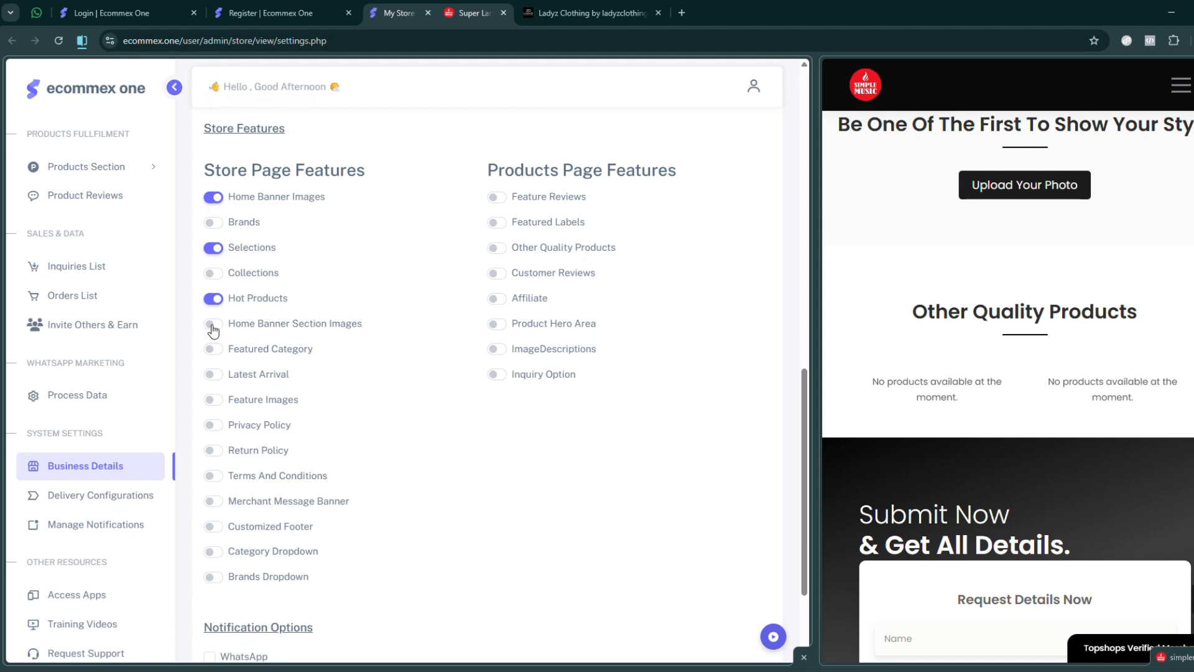
pyautogui.click(213, 325)
pyautogui.click(212, 351)
pyautogui.click(214, 374)
# - Enable the store page features Privacy Policy, Return Policy, Terms And Conditions, Merchant Message Banner and Customized Footer
pyautogui.click(213, 426)
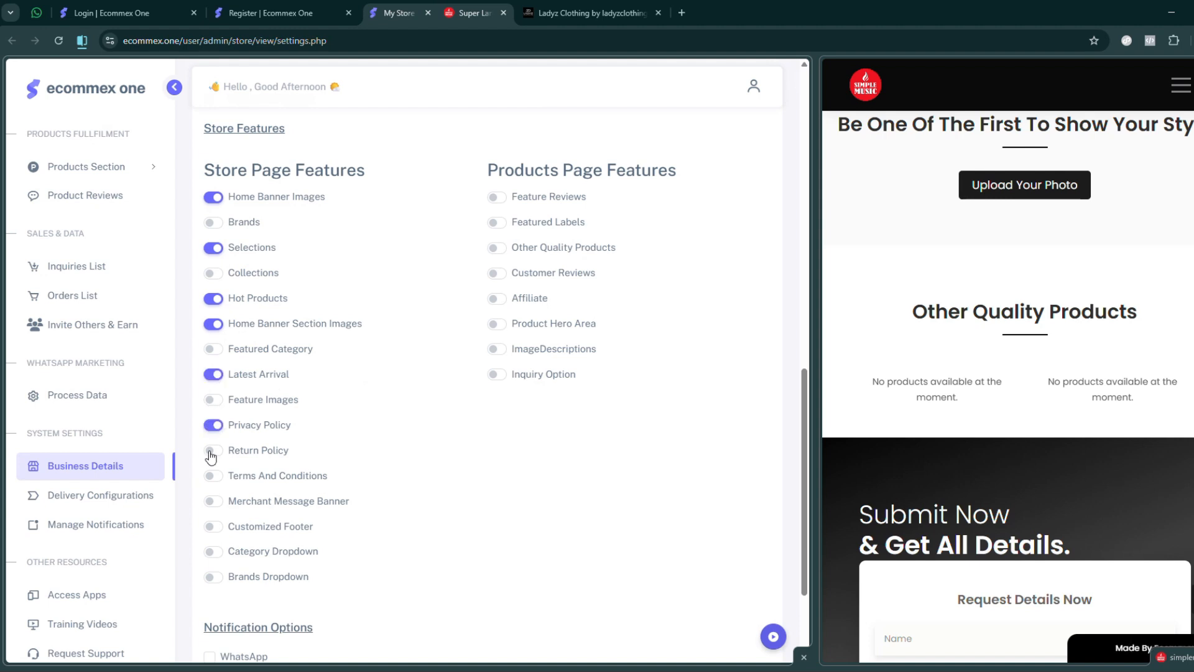
pyautogui.click(213, 451)
pyautogui.click(212, 476)
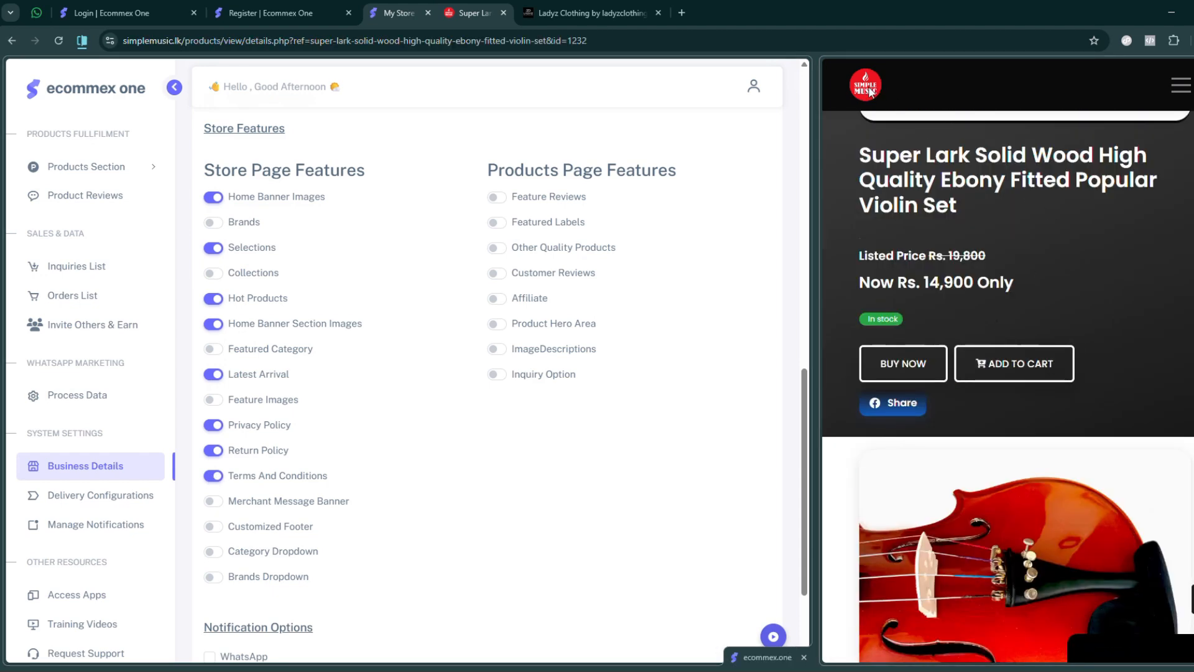
pyautogui.click(212, 502)
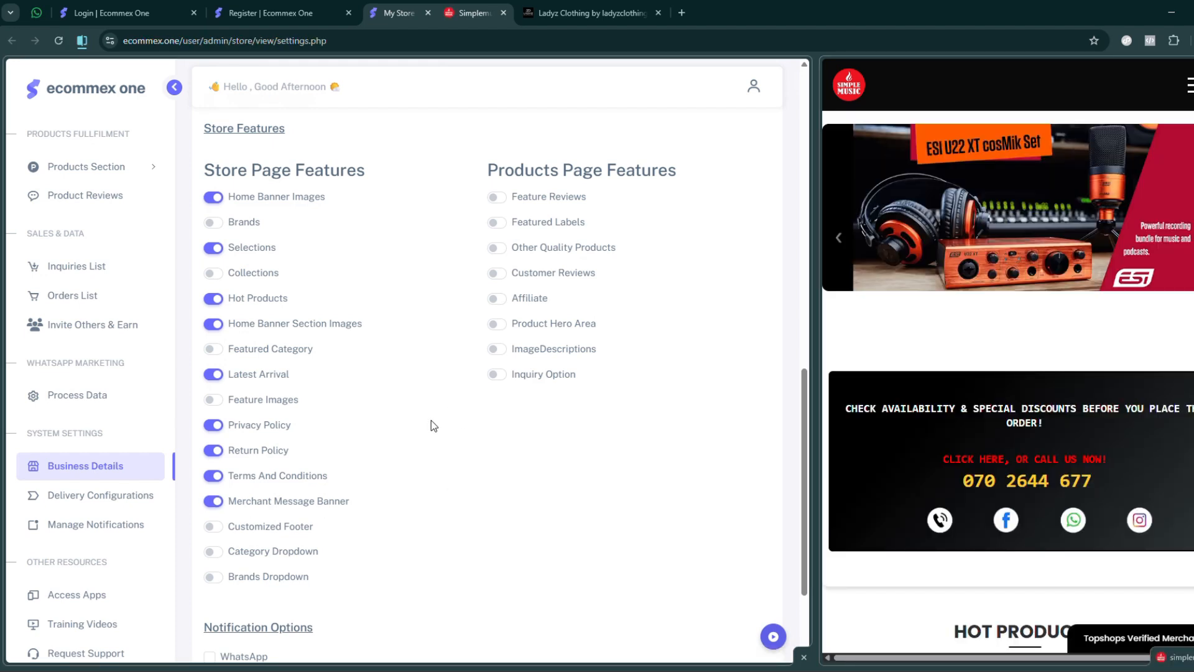
pyautogui.scroll(-20, 964, 336)
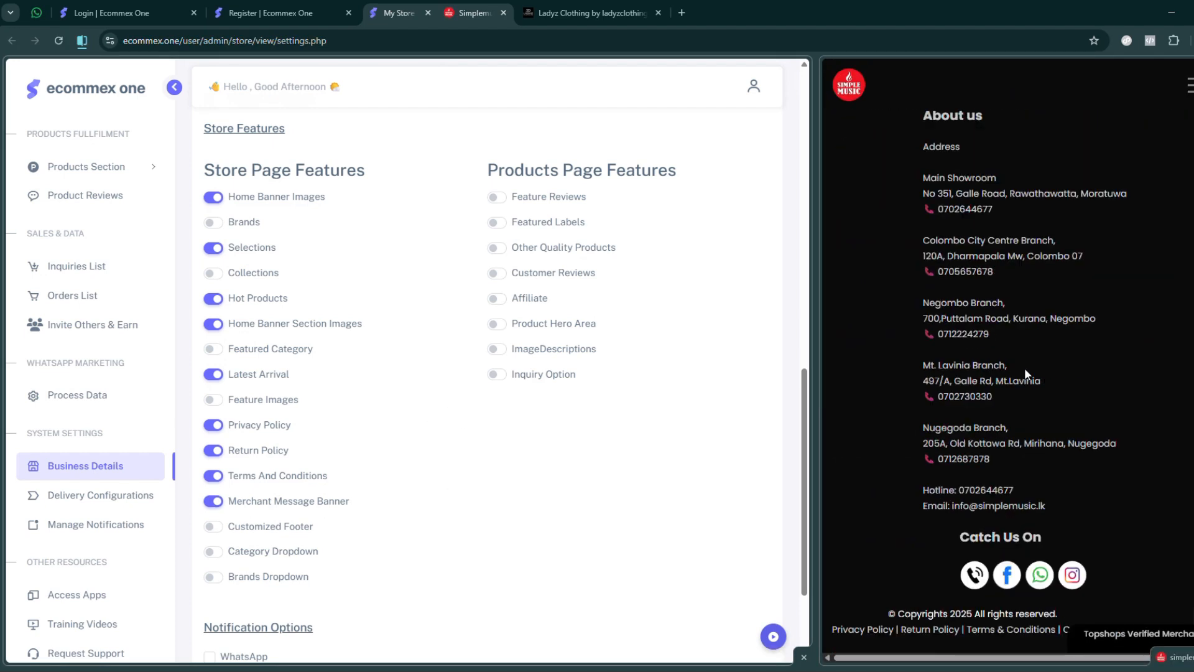
pyautogui.click(212, 527)
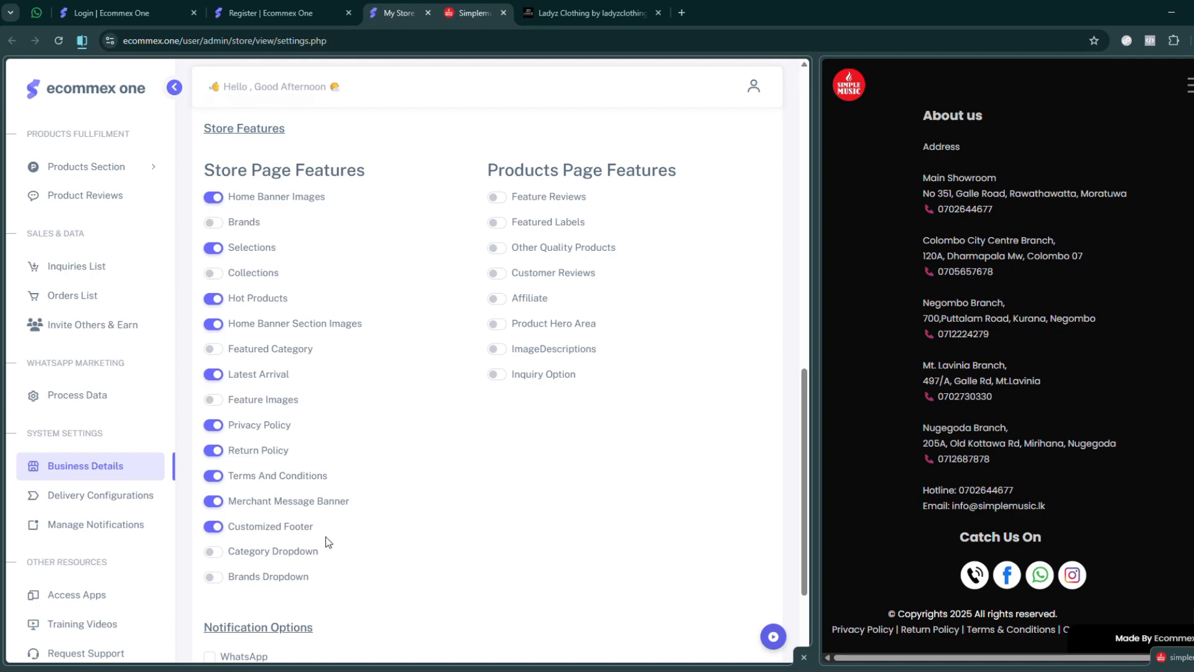
# - Check the Categories menu in the Simple Music store preview and enable Category Dropdown and Brands Dropdown in the store page features
pyautogui.scroll(15, 1099, 297)
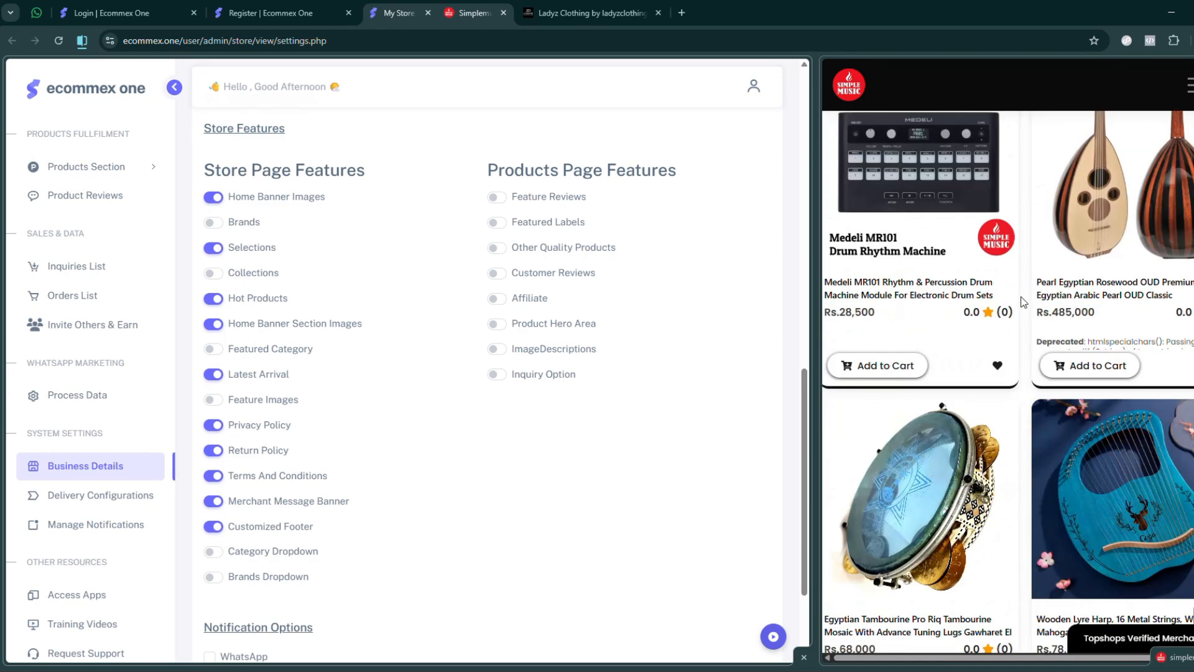
pyautogui.scroll(10, 1023, 303)
pyautogui.click(1189, 85)
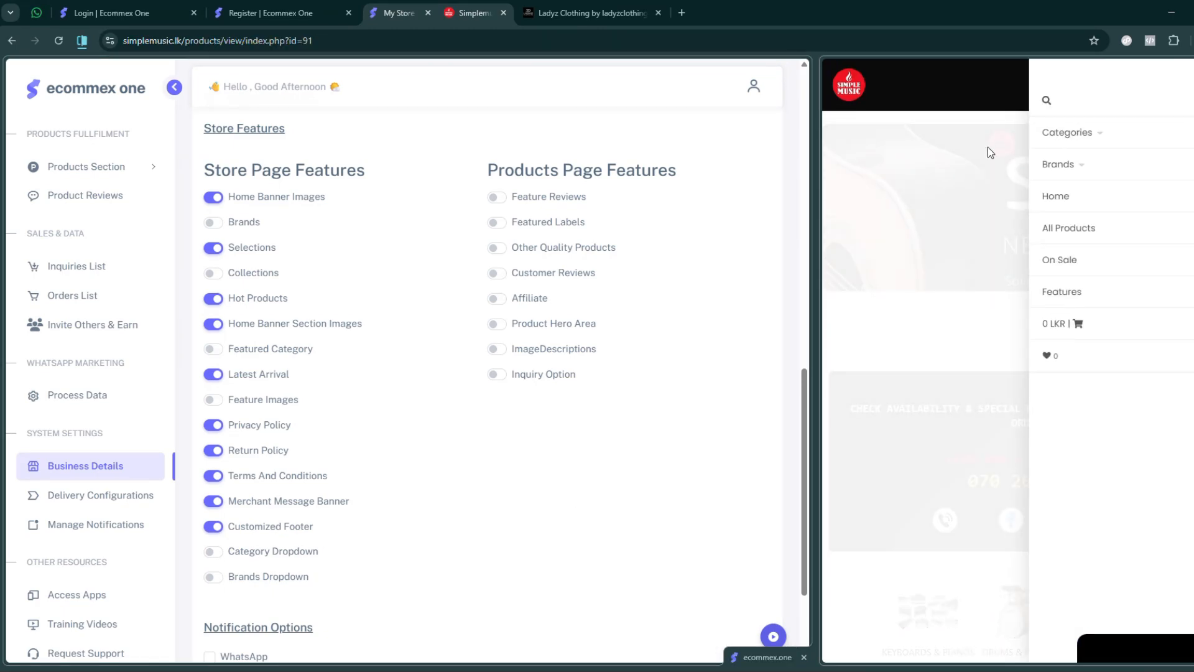
pyautogui.click(1083, 133)
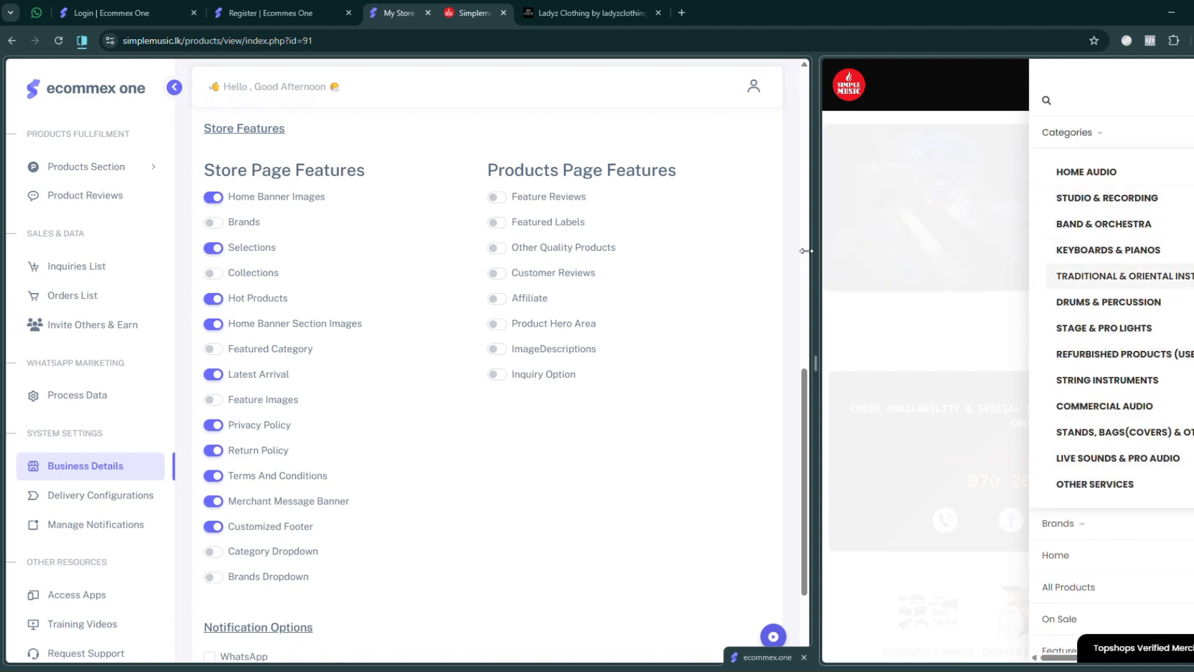
pyautogui.moveTo(815, 253); pyautogui.dragTo(379, 248)
pyautogui.moveTo(693, 101)
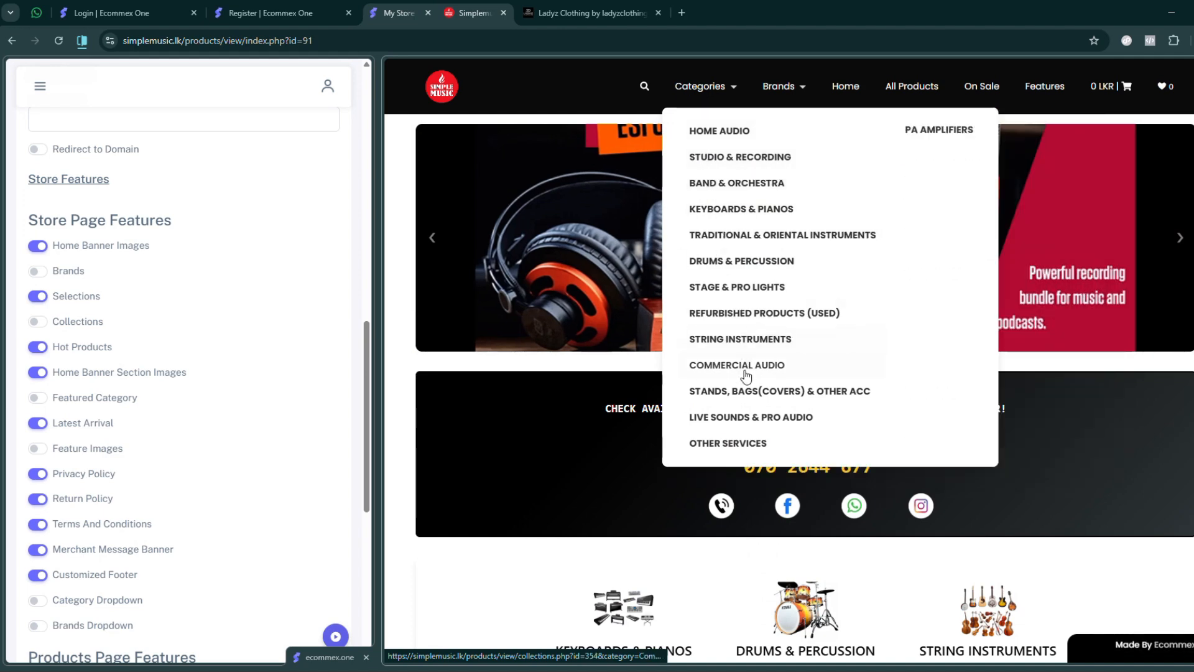
pyautogui.moveTo(719, 125)
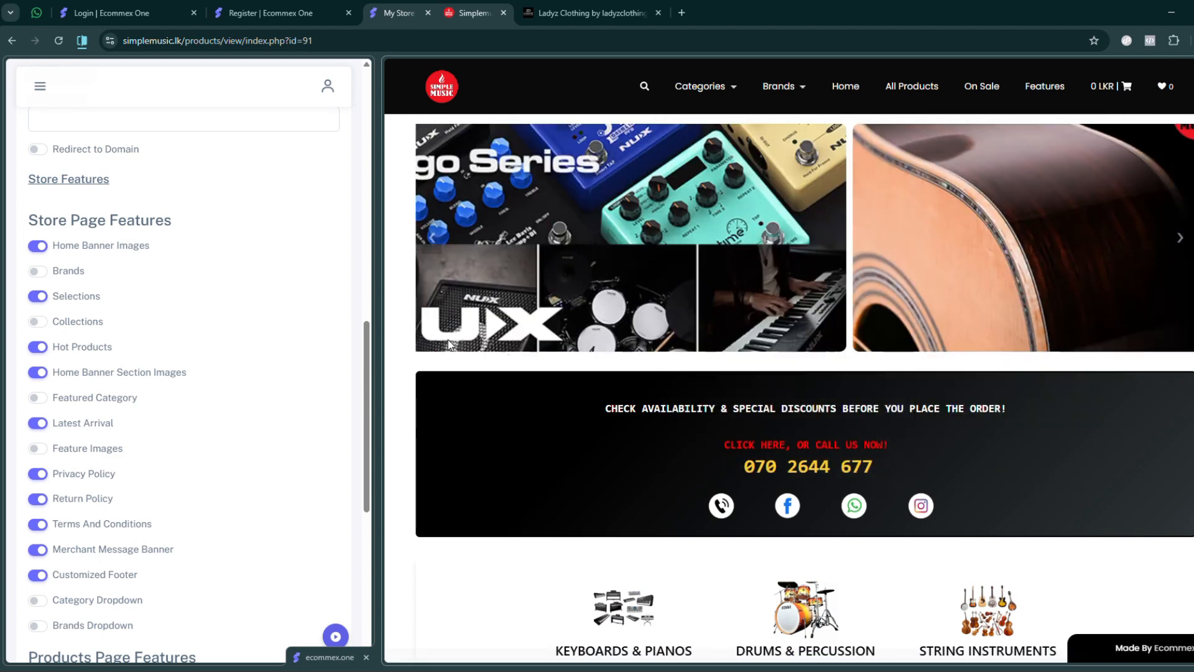
pyautogui.moveTo(375, 311); pyautogui.dragTo(602, 311)
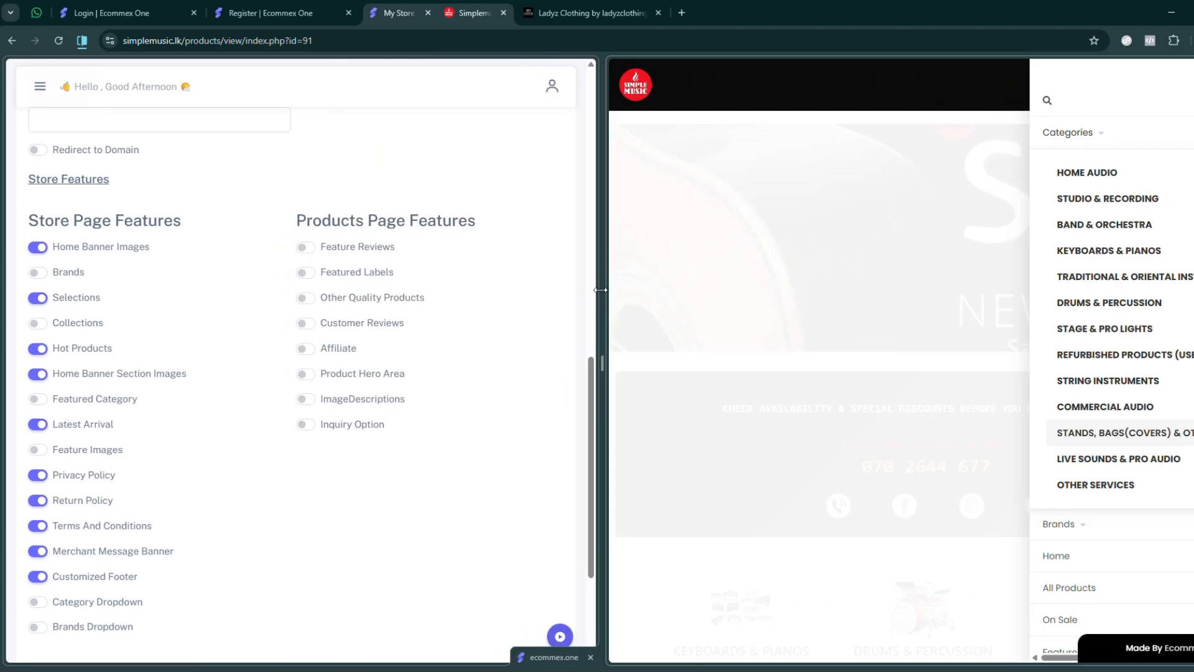
pyautogui.click(37, 602)
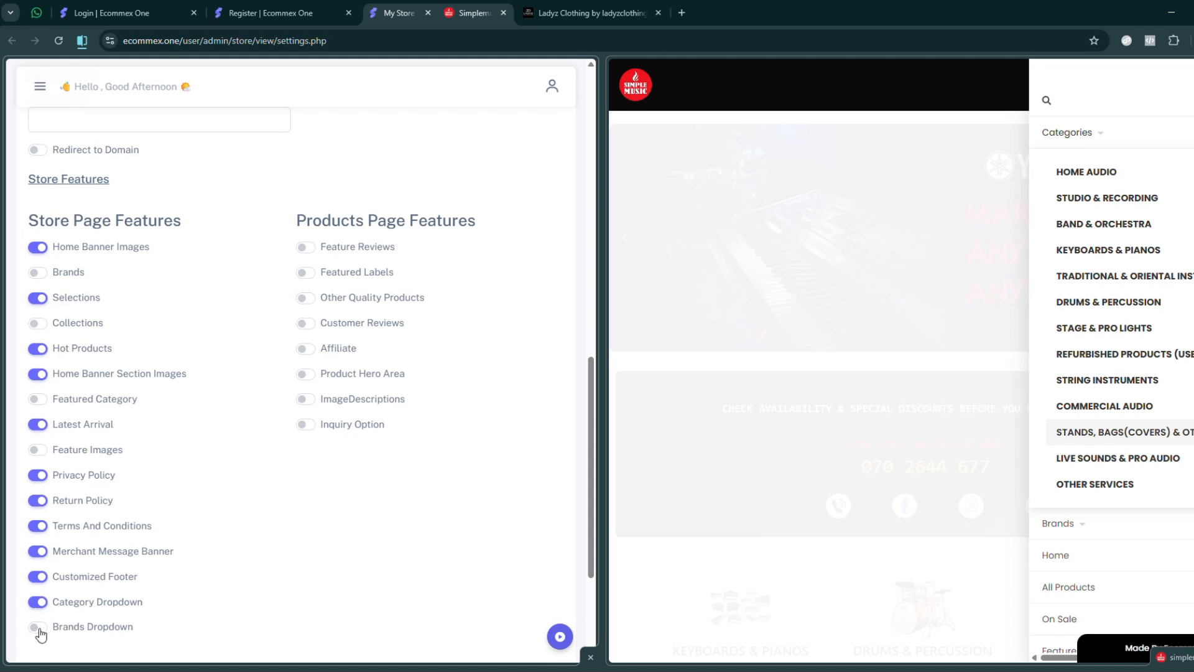
pyautogui.click(37, 627)
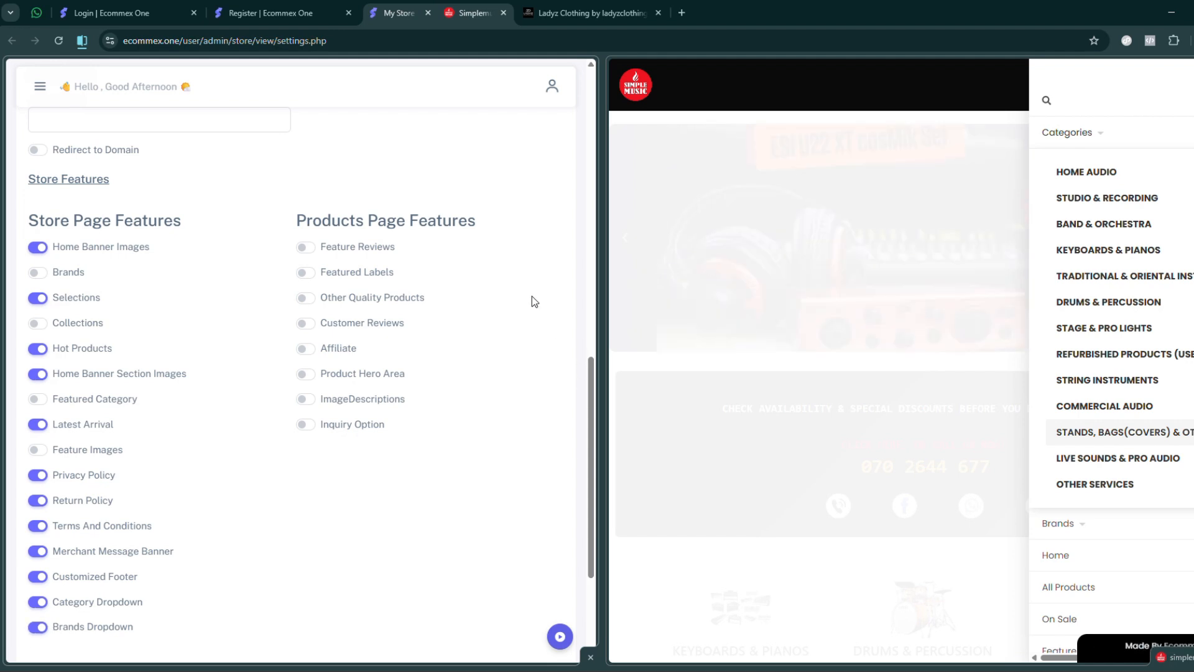
# - Enable Customer Reviews and Other Quality Products under Products Page Features and save the store settings
pyautogui.tripleClick(318, 219)
pyautogui.click(297, 466)
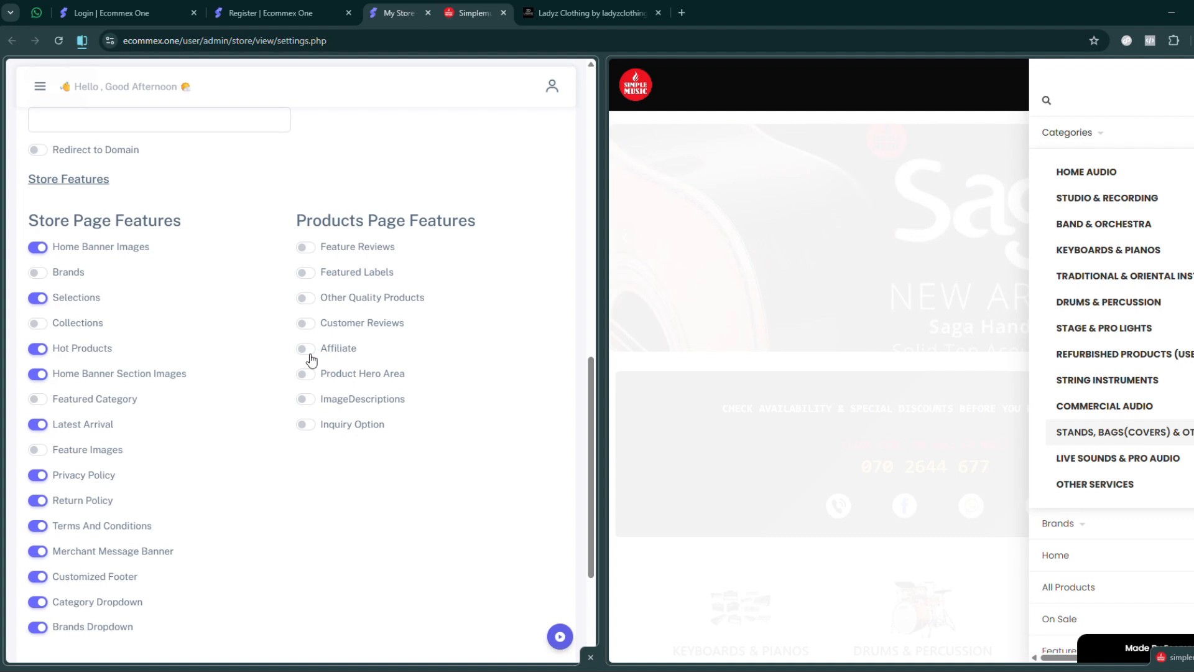
pyautogui.click(307, 322)
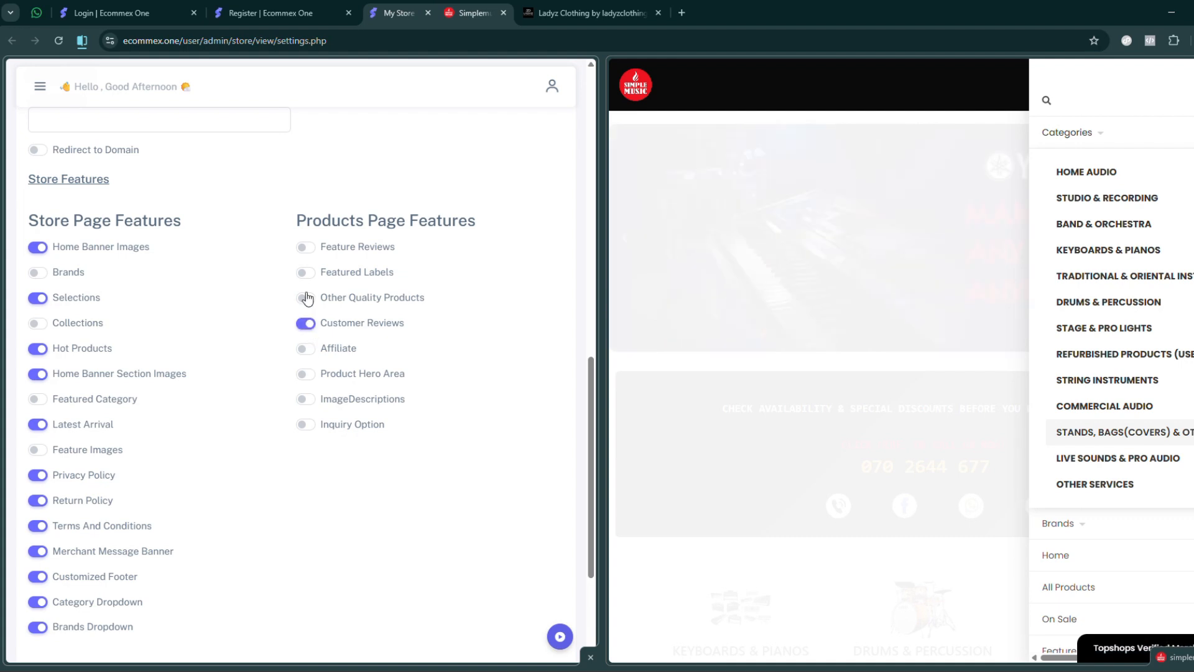
pyautogui.click(306, 298)
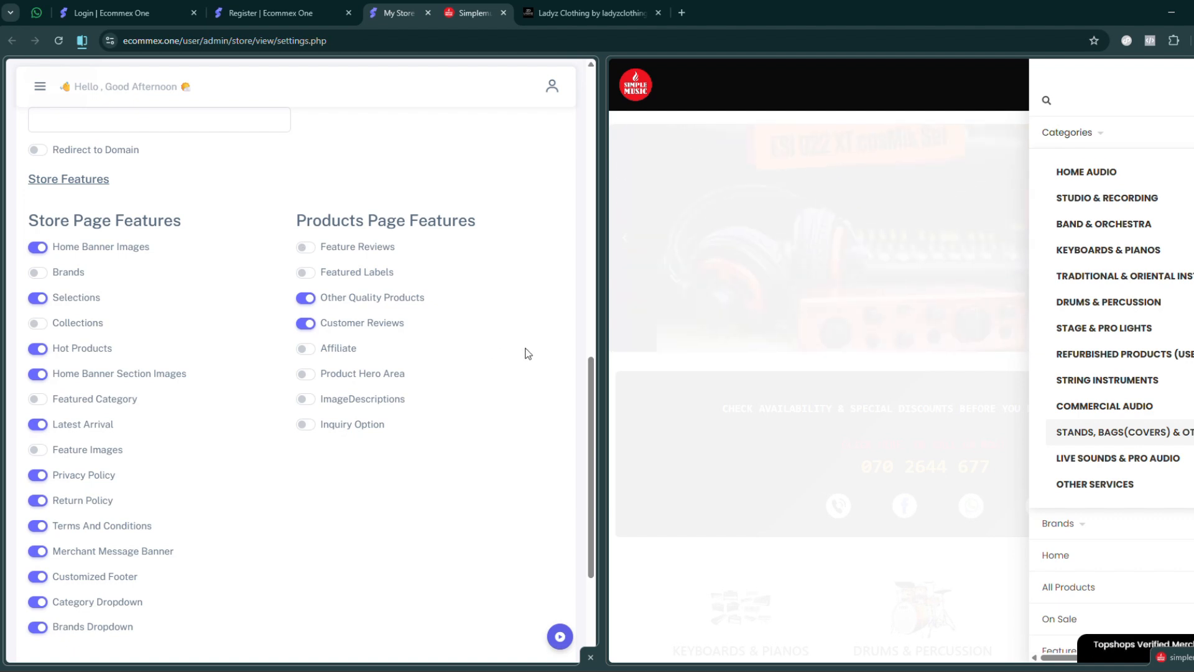
pyautogui.scroll(-3, 525, 348)
pyautogui.click(536, 573)
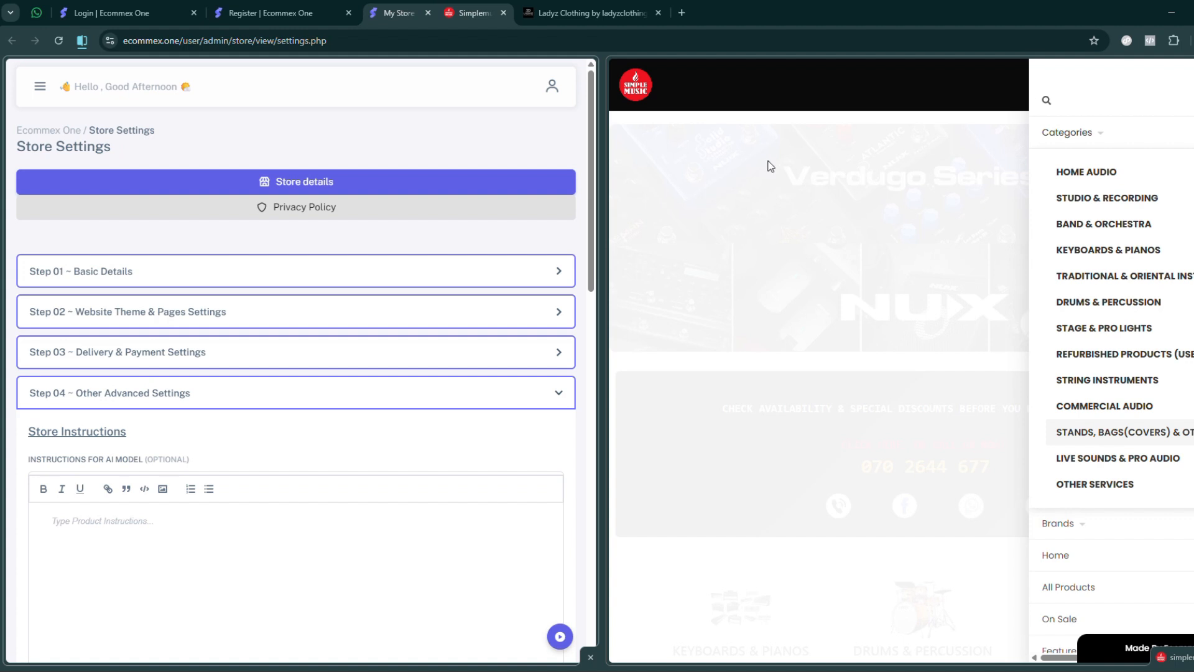
# - Widen the admin panel and review the Business Details settings from the four setup steps down to the notification options
pyautogui.moveTo(602, 218); pyautogui.dragTo(906, 218)
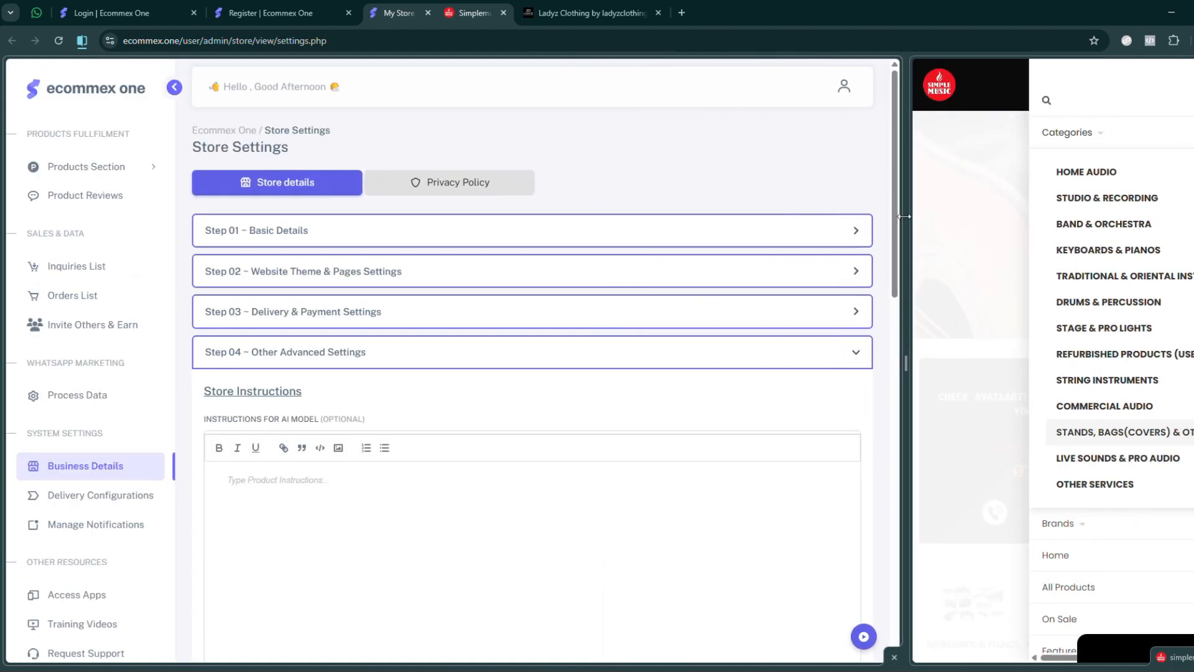
pyautogui.scroll(-10, 787, 397)
pyautogui.scroll(10, 834, 407)
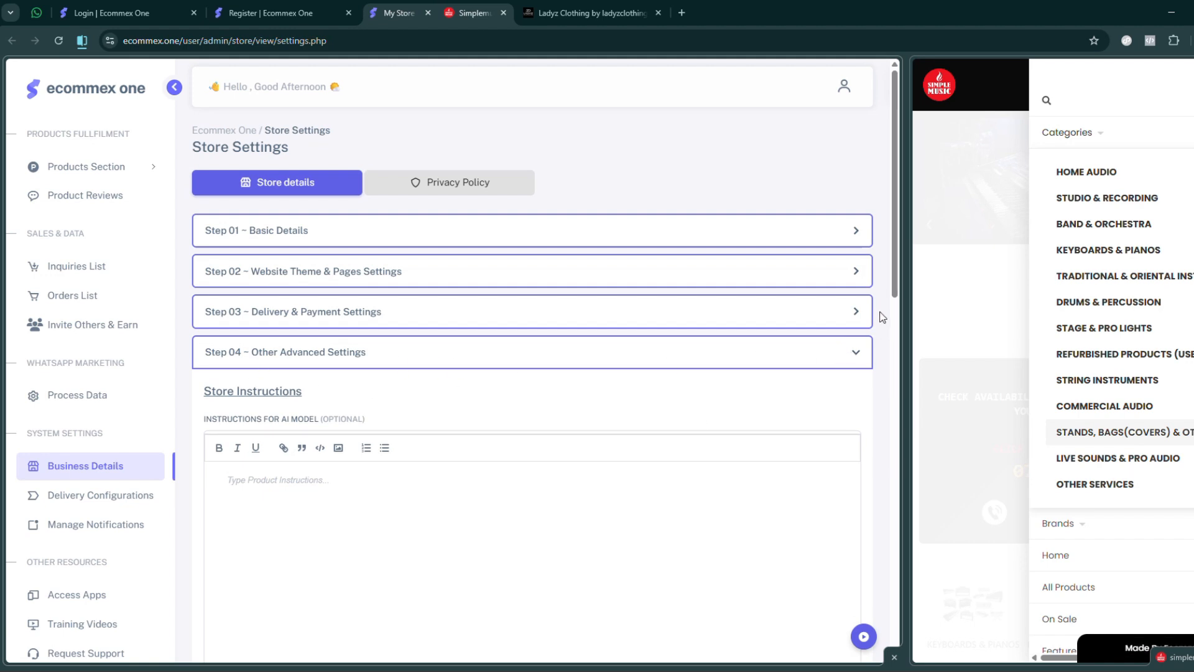
pyautogui.scroll(-10, 882, 318)
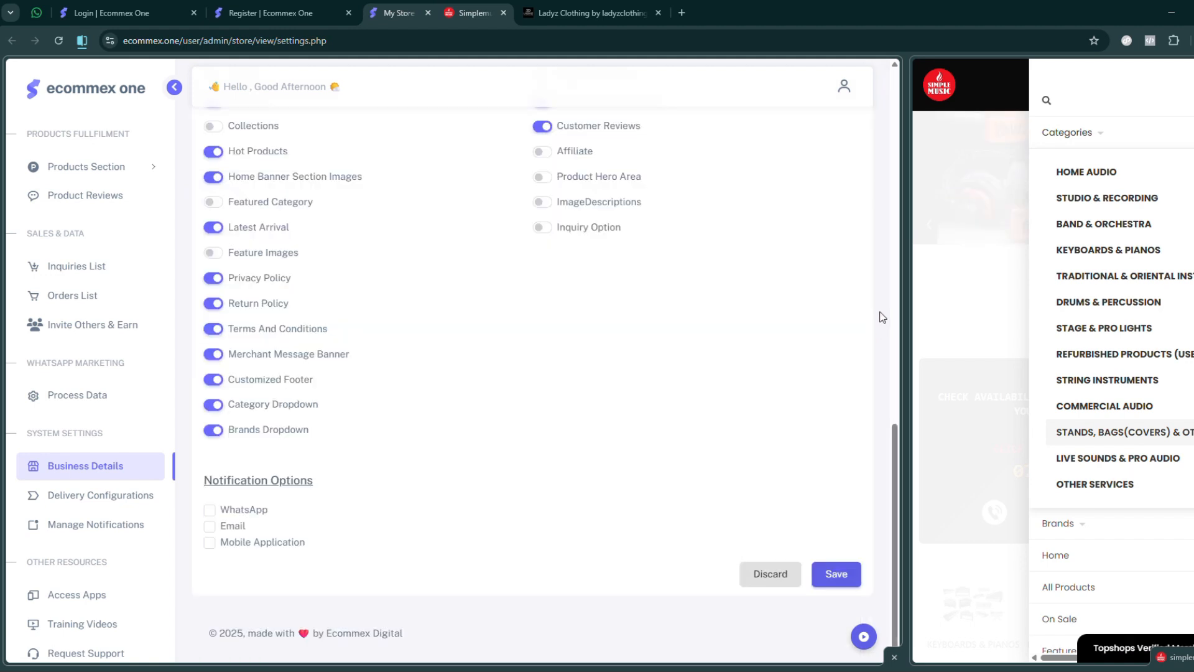
pyautogui.click(118, 470)
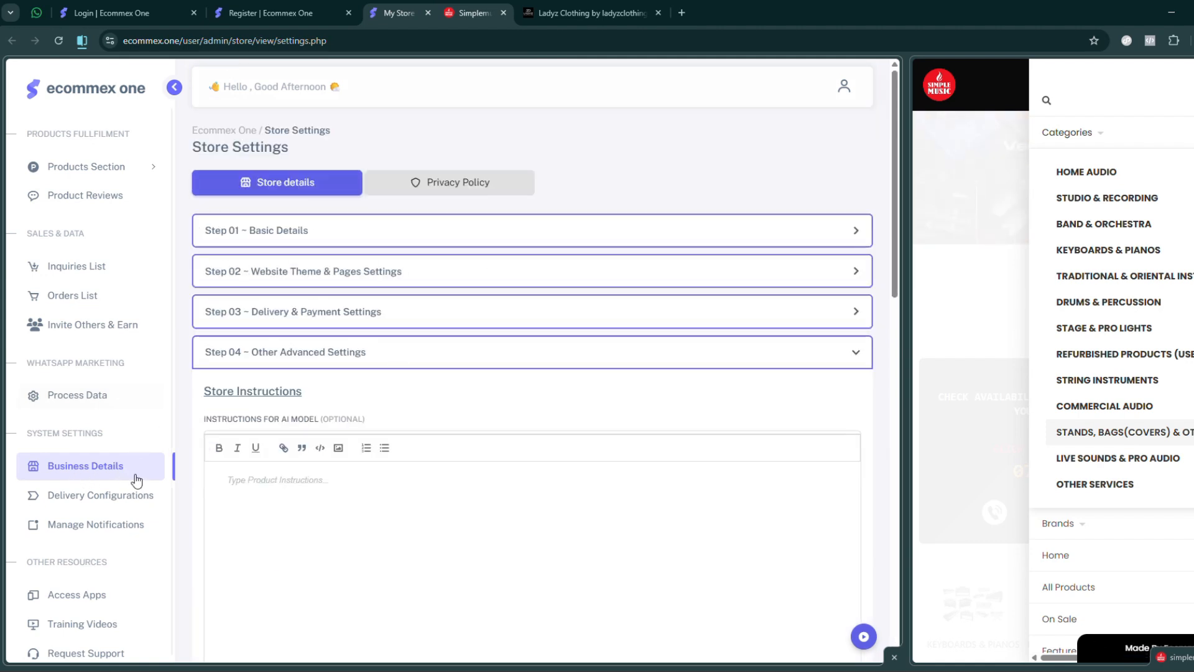
pyautogui.scroll(-8, 379, 355)
pyautogui.scroll(-5, 378, 355)
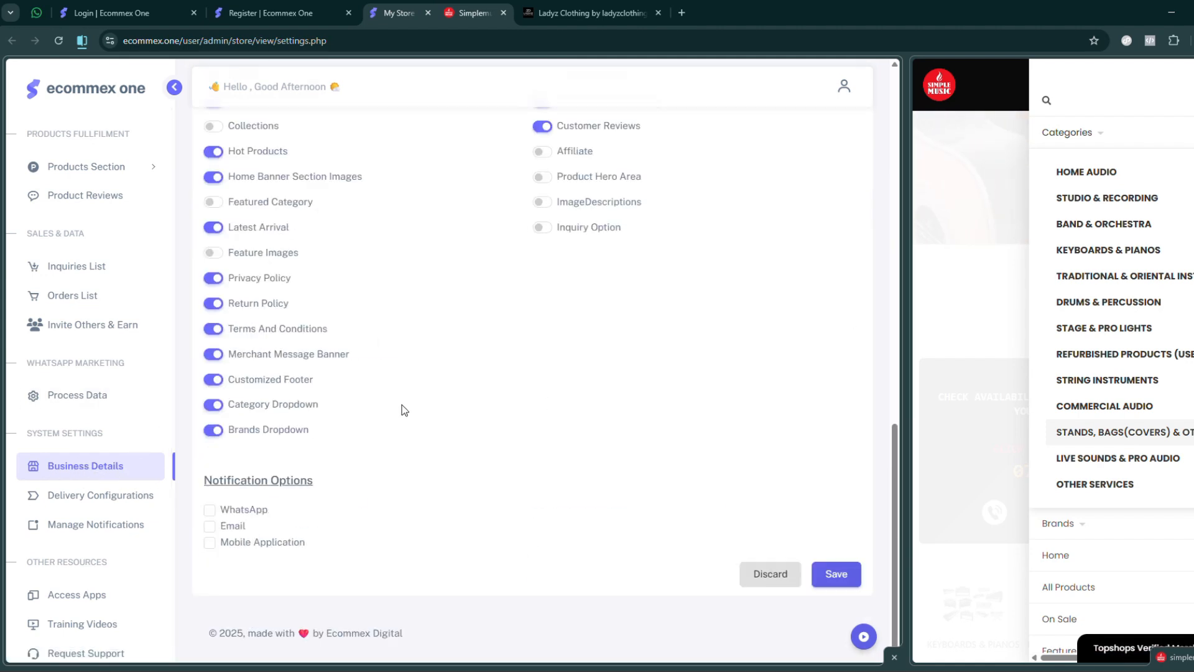
# - Open the store's privacy policy page and examine the privacy policy, refund policy and terms and conditions editors
pyautogui.scroll(15, 403, 408)
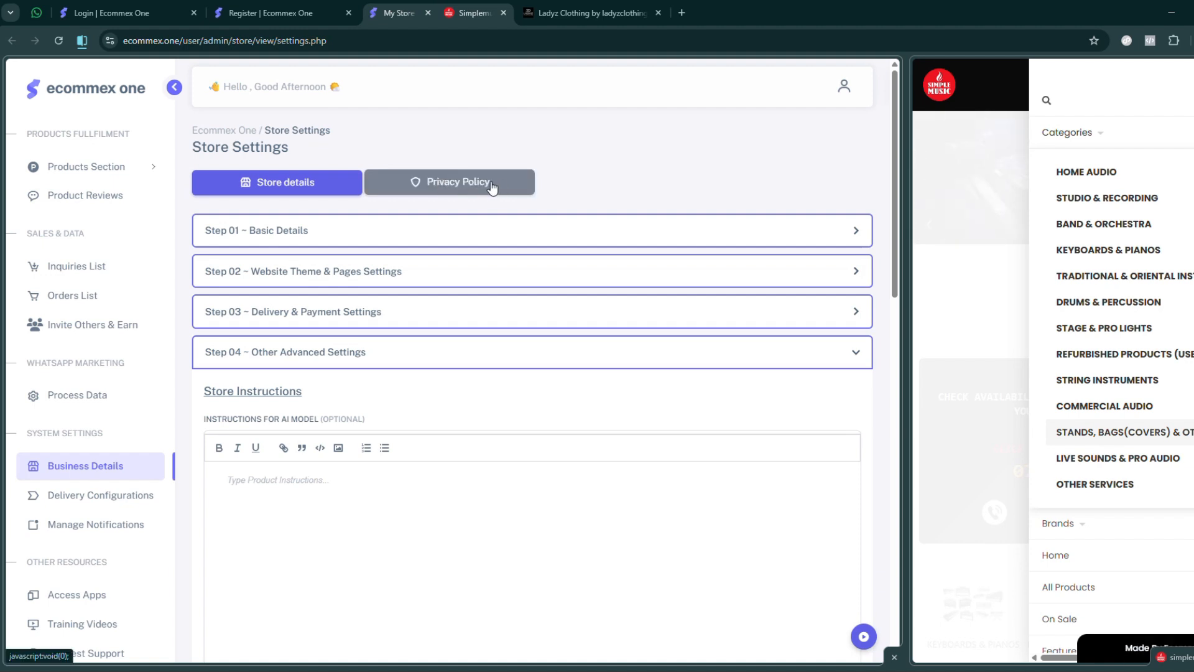
pyautogui.click(445, 188)
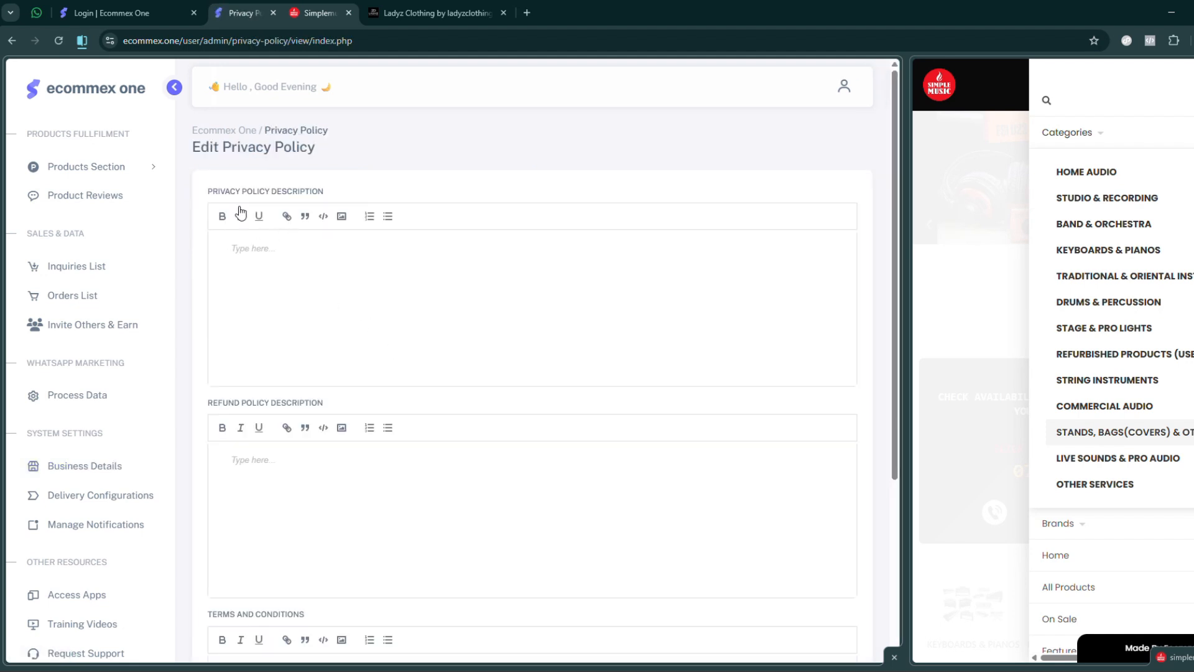
pyautogui.moveTo(227, 191); pyautogui.dragTo(341, 185)
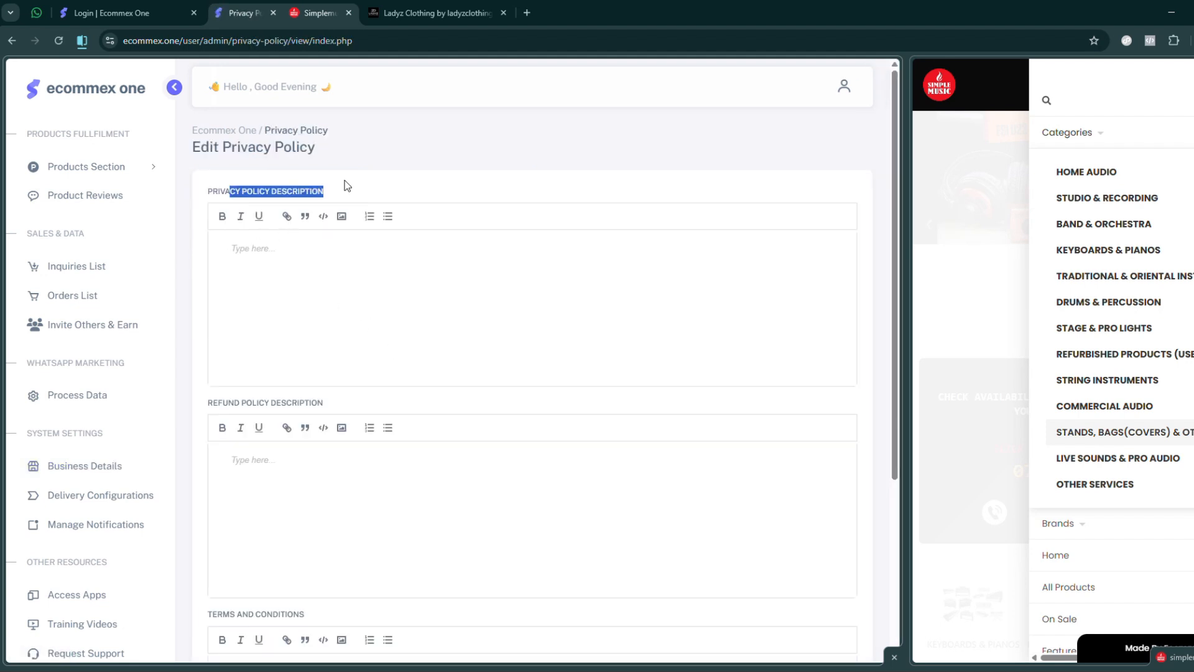
pyautogui.moveTo(223, 403); pyautogui.dragTo(350, 404)
pyautogui.scroll(-4, 437, 306)
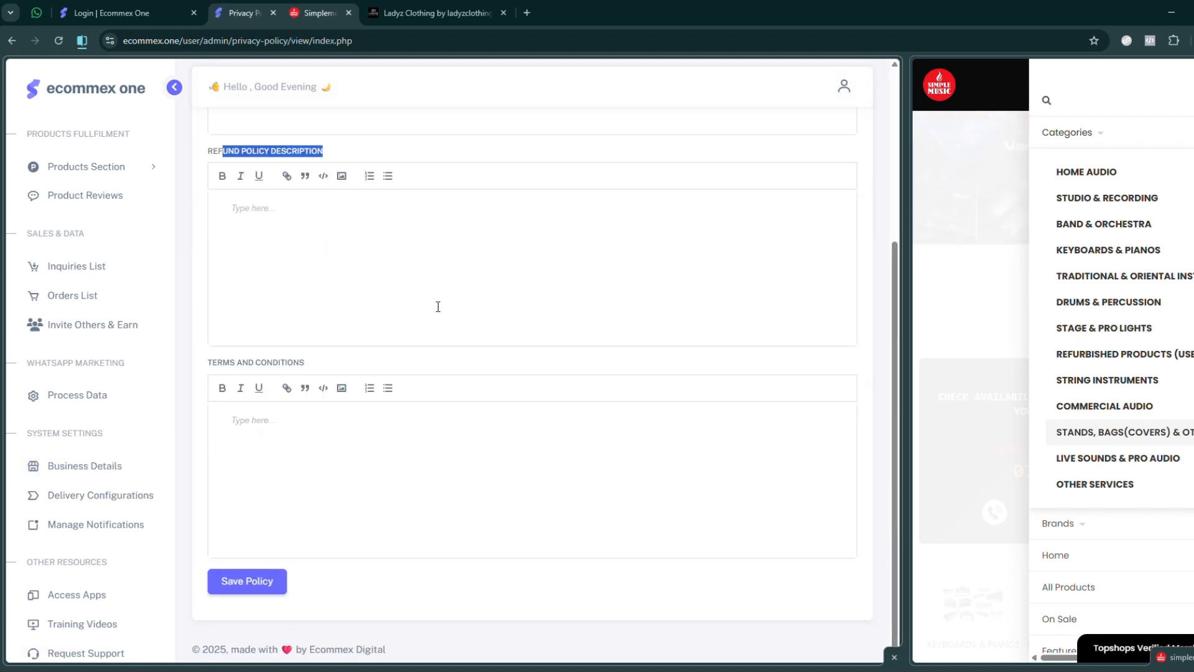
pyautogui.moveTo(218, 362); pyautogui.dragTo(341, 365)
pyautogui.click(387, 267)
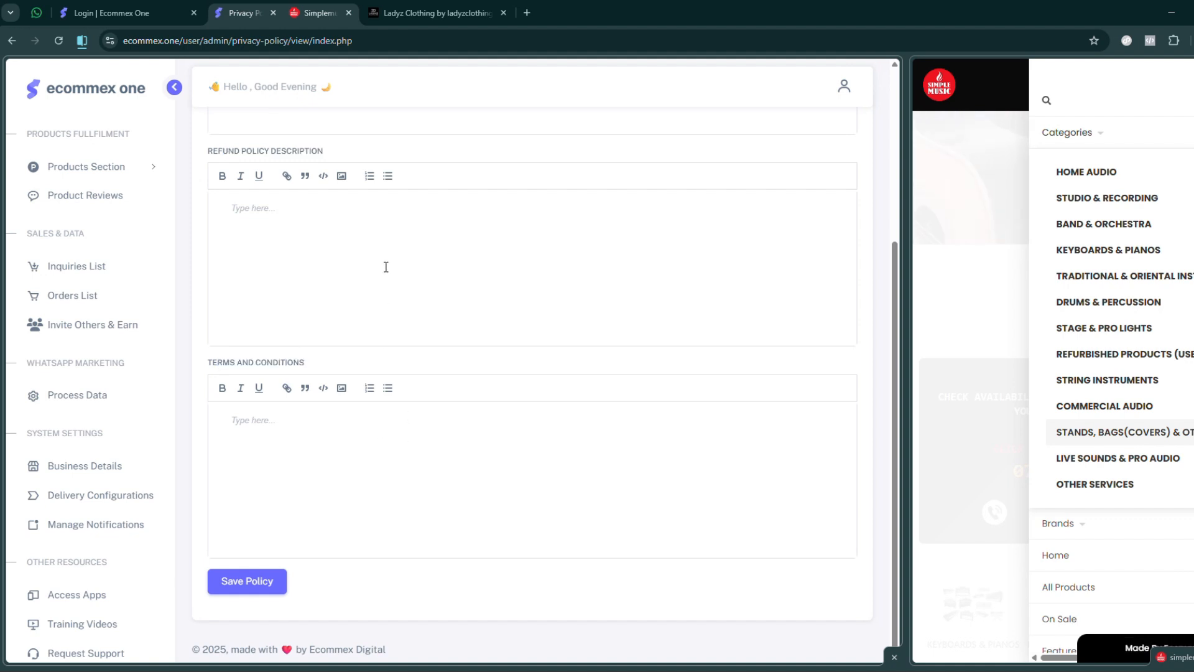
# - Go over the policy page once more, checking the refund policy description and the terms and conditions editor
pyautogui.scroll(4, 432, 284)
pyautogui.scroll(-4, 323, 334)
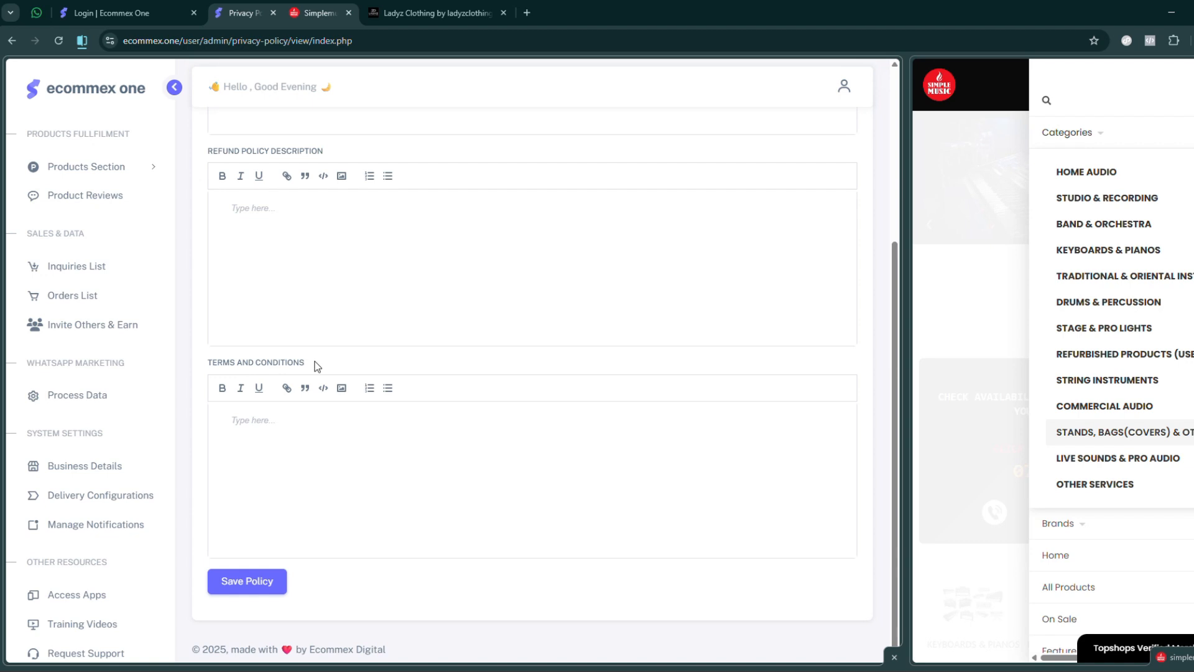
pyautogui.scroll(1, 375, 360)
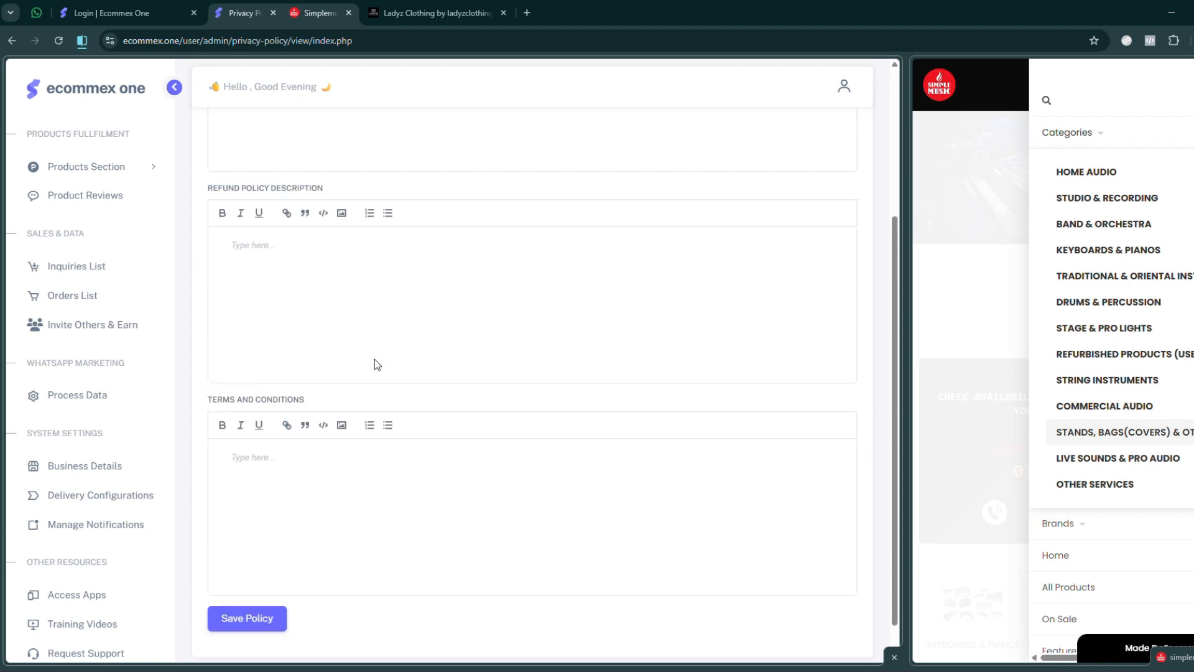
pyautogui.scroll(4, 375, 359)
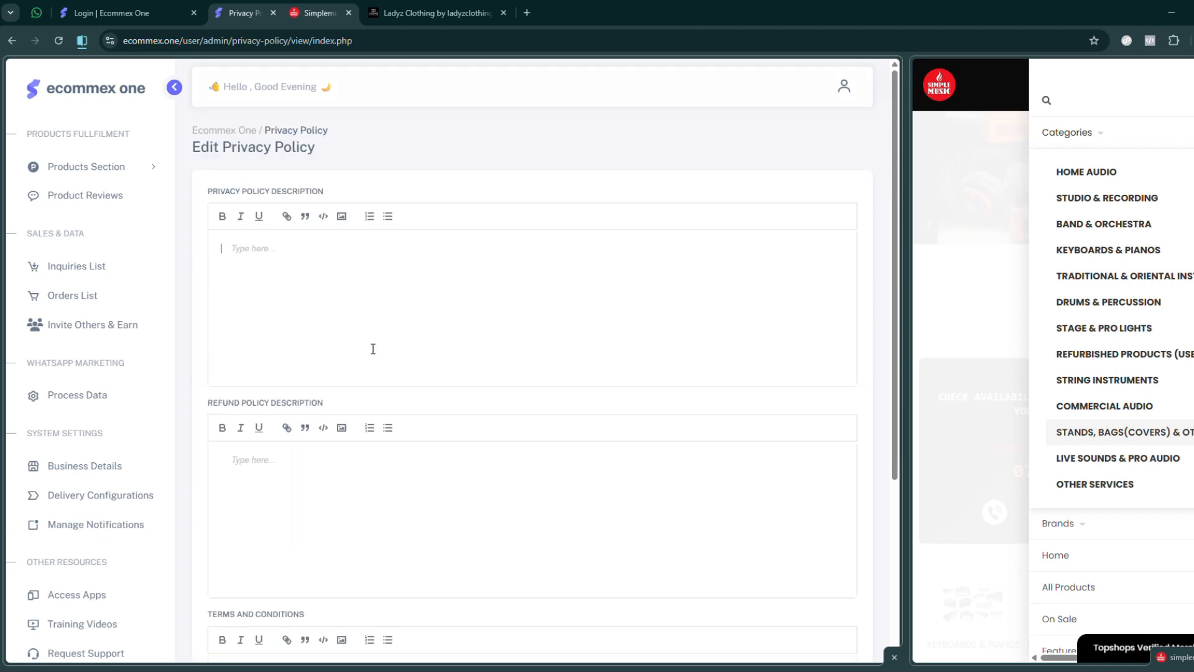
pyautogui.moveTo(222, 403); pyautogui.dragTo(343, 411)
pyautogui.click(338, 409)
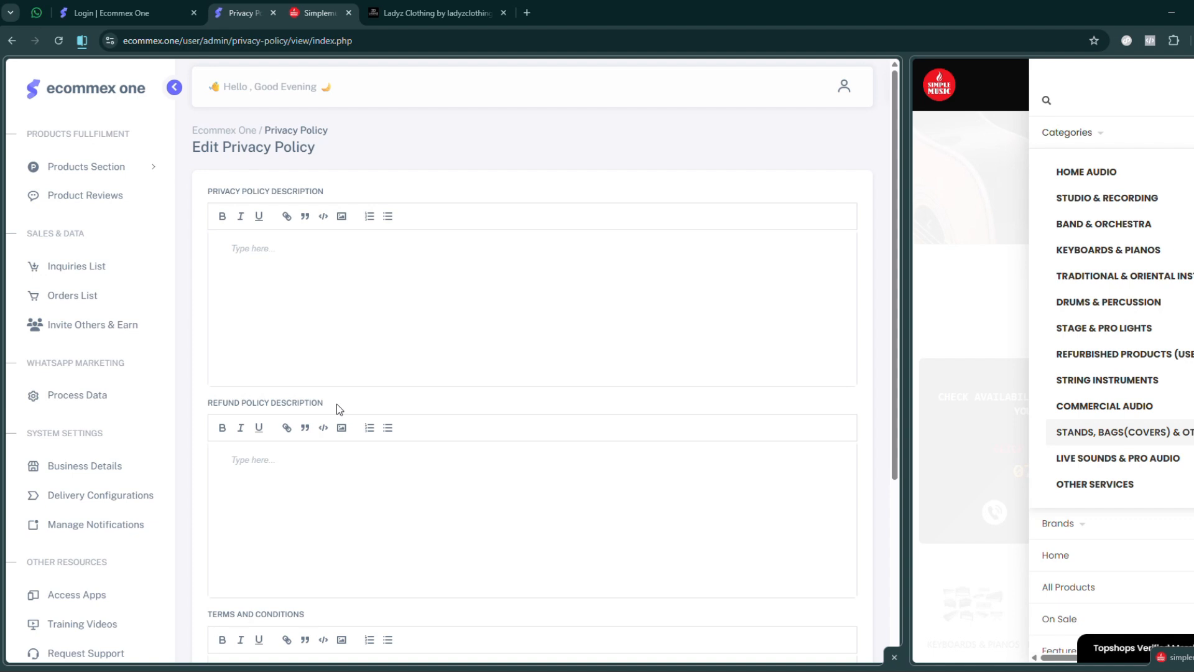
pyautogui.scroll(-4, 418, 405)
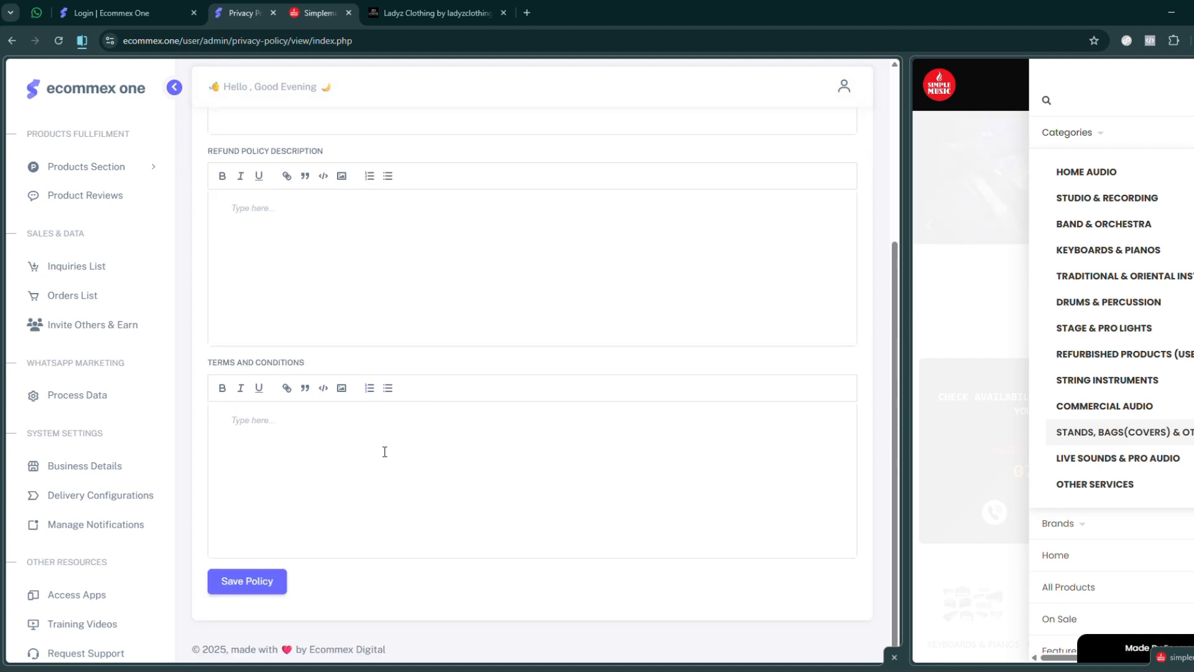
pyautogui.click(309, 458)
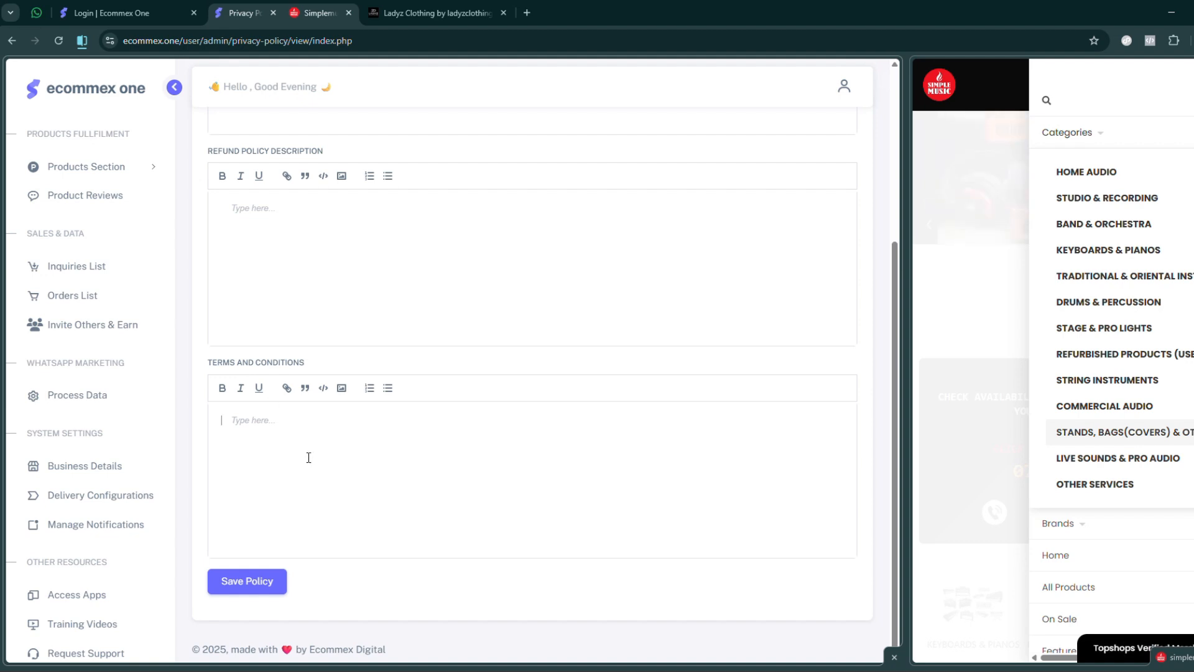
pyautogui.scroll(4, 347, 465)
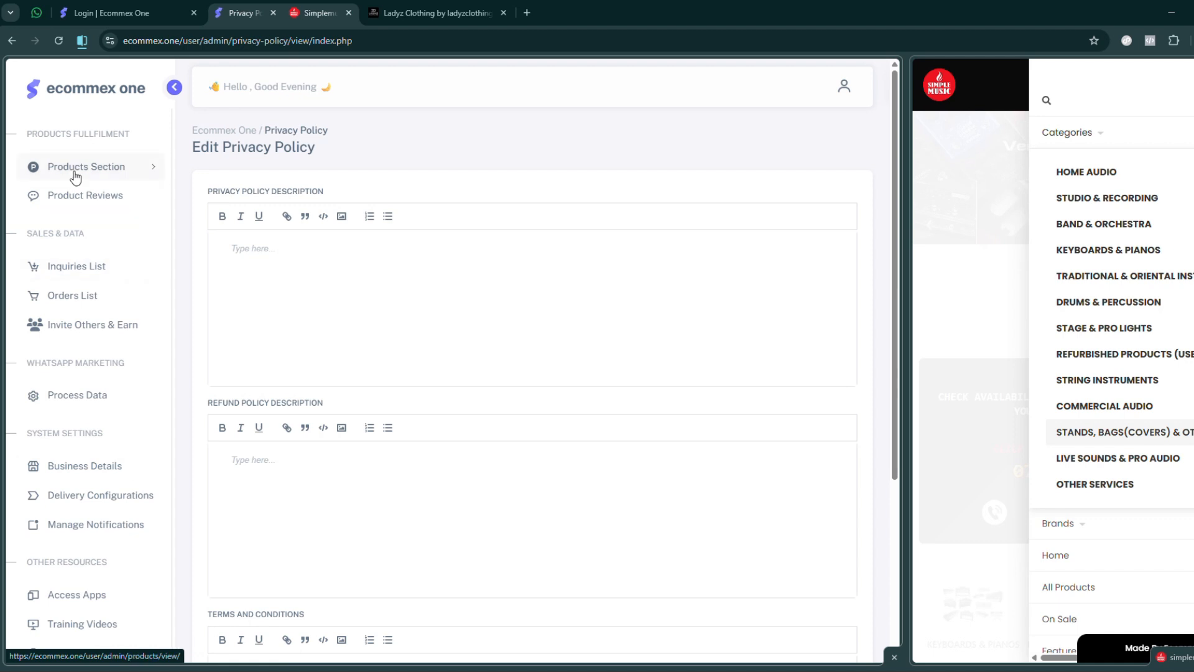
# - Start a new product category from the categories list, with Home Audio as both its name and description
pyautogui.click(123, 169)
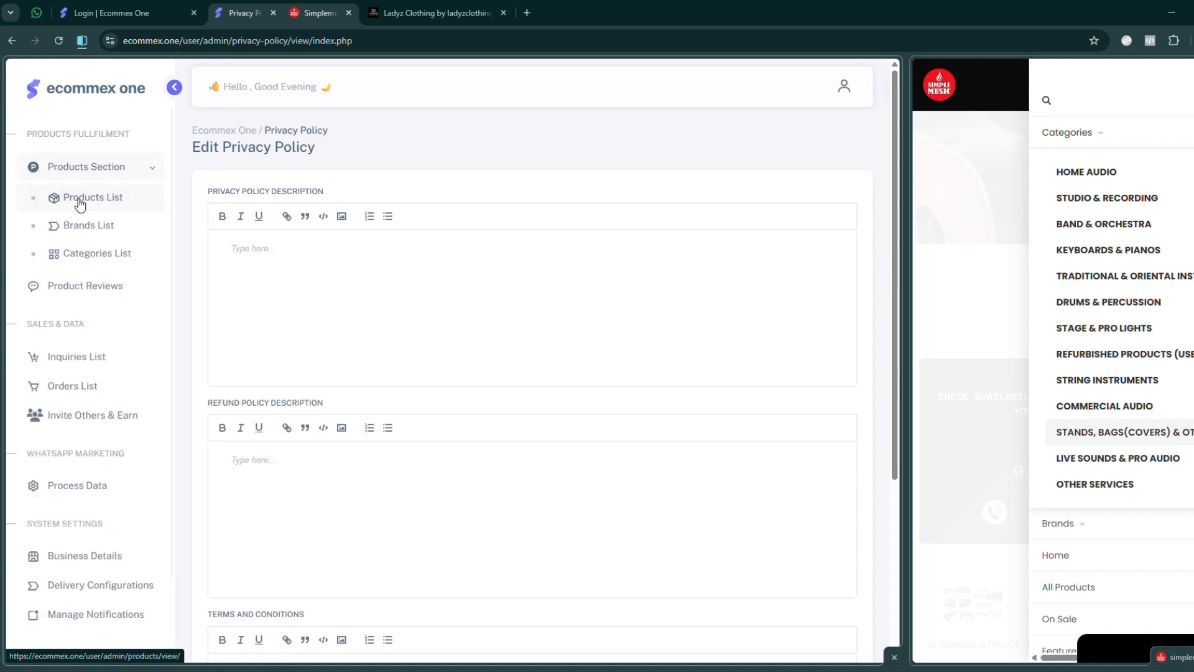
pyautogui.click(86, 261)
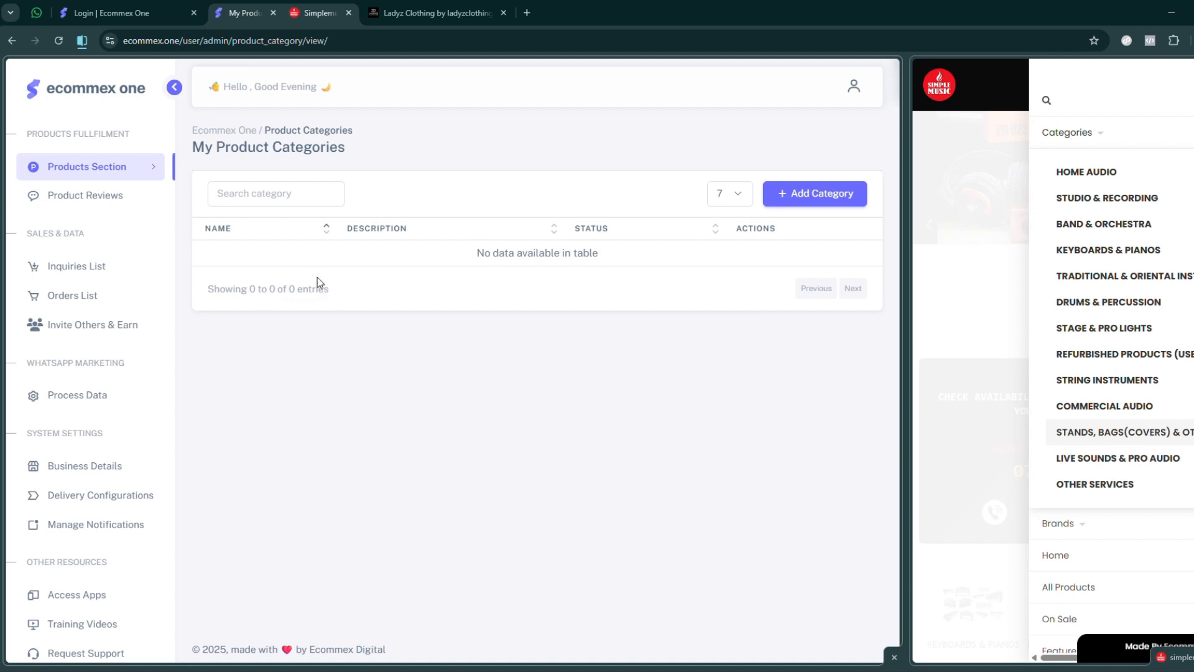
pyautogui.click(805, 199)
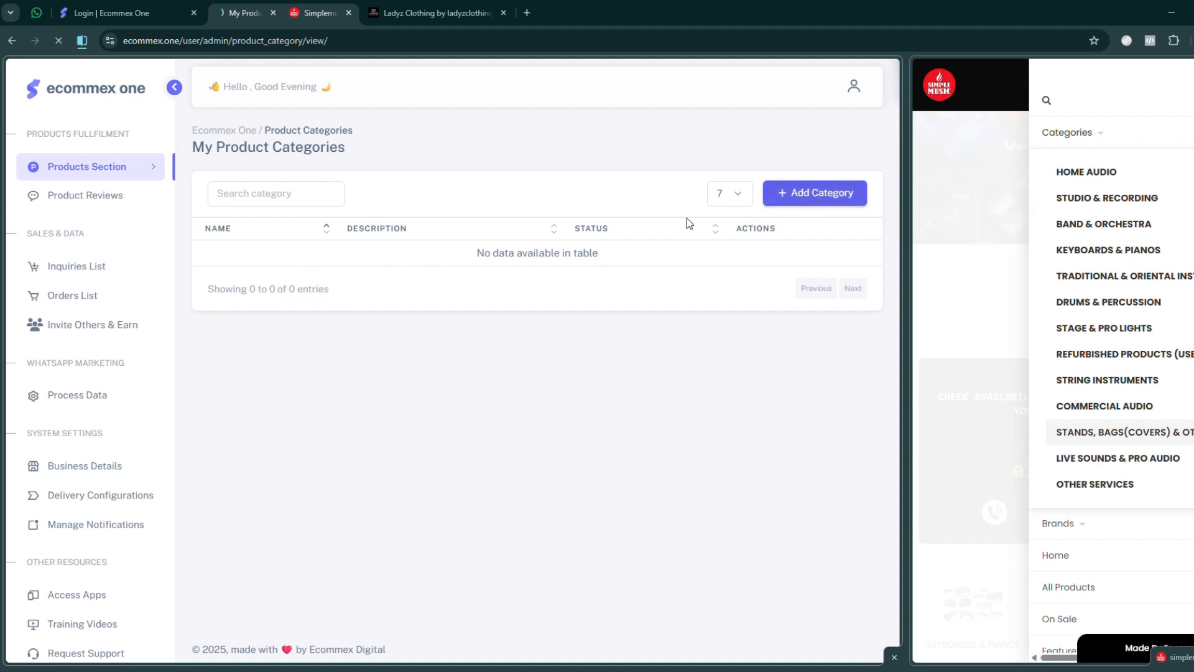
pyautogui.click(241, 213)
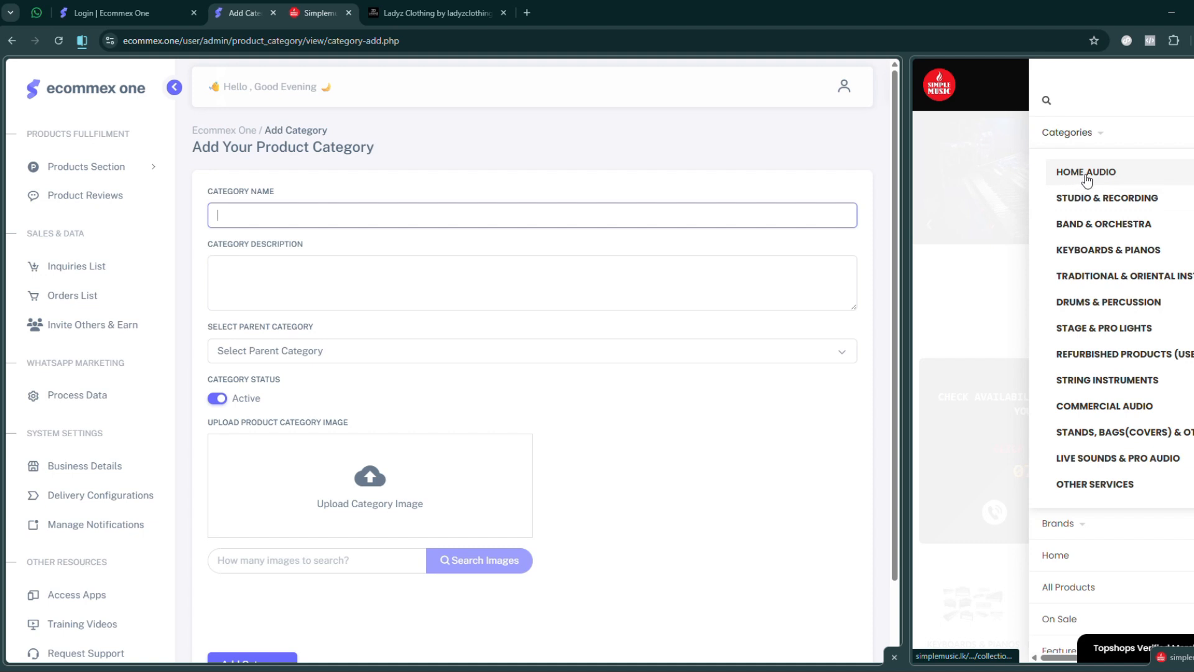
pyautogui.write('Home Audio')
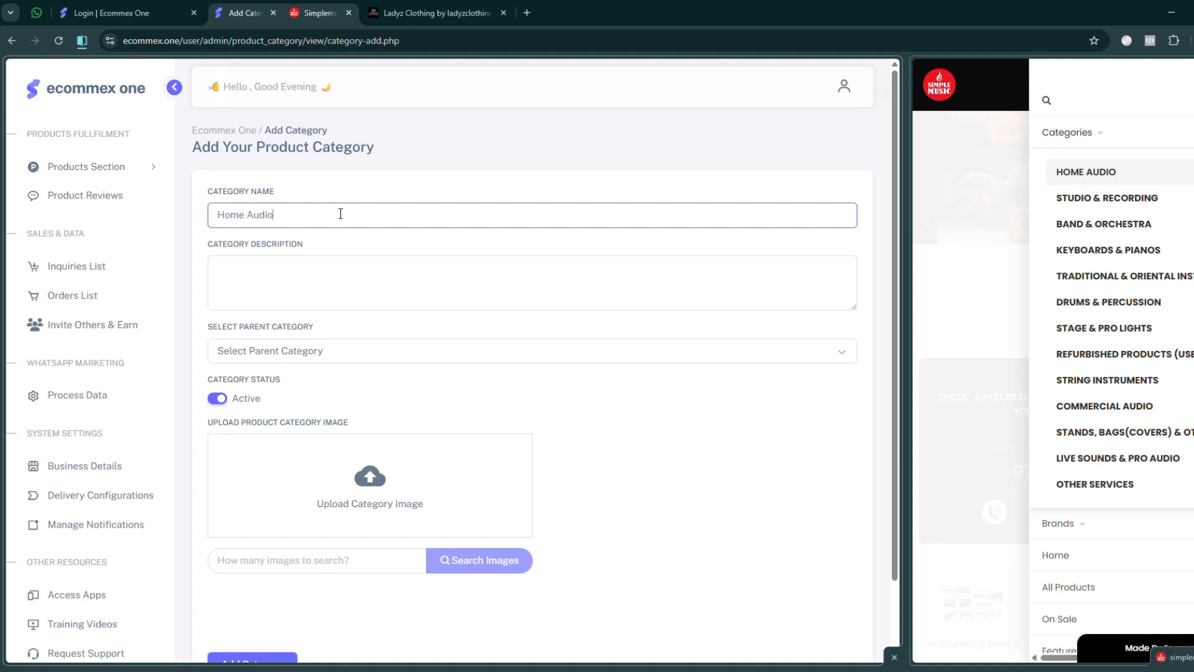
pyautogui.hotkey('ctrl', 'a')
pyautogui.hotkey('ctrl', 'c')
pyautogui.click(281, 287)
pyautogui.hotkey('ctrl', 'v')
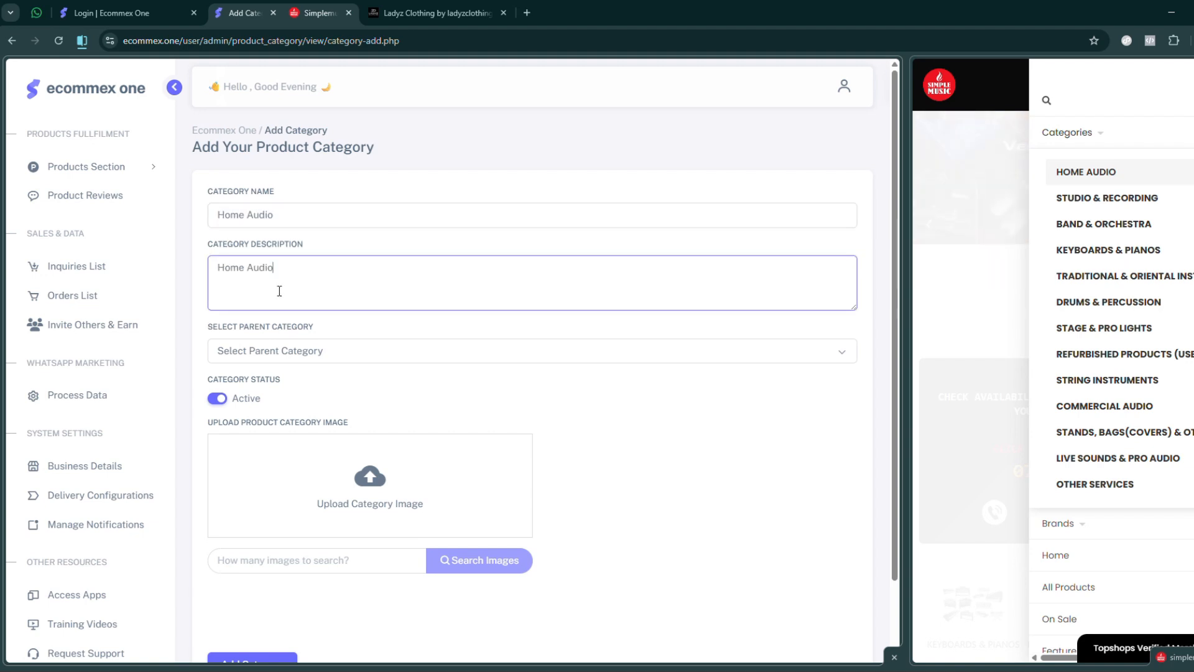
# - Review the category's parent, status and image options, and return to the categories list without adding the category
pyautogui.scroll(-2, 261, 560)
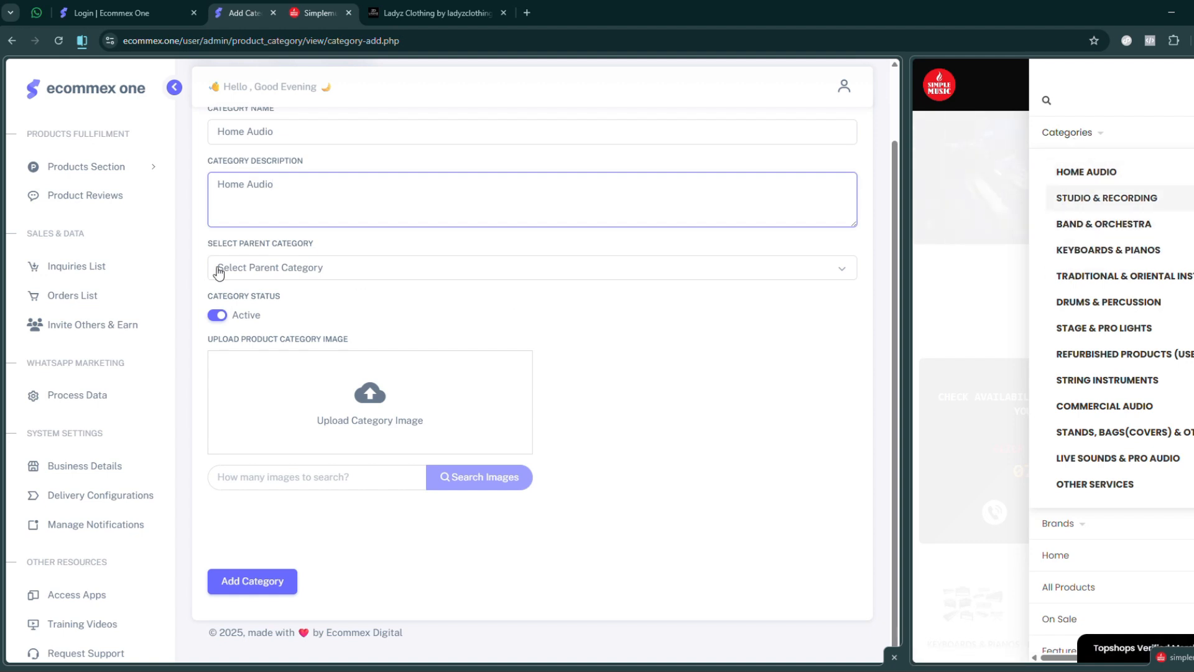
pyautogui.click(203, 283)
pyautogui.scroll(2, 224, 199)
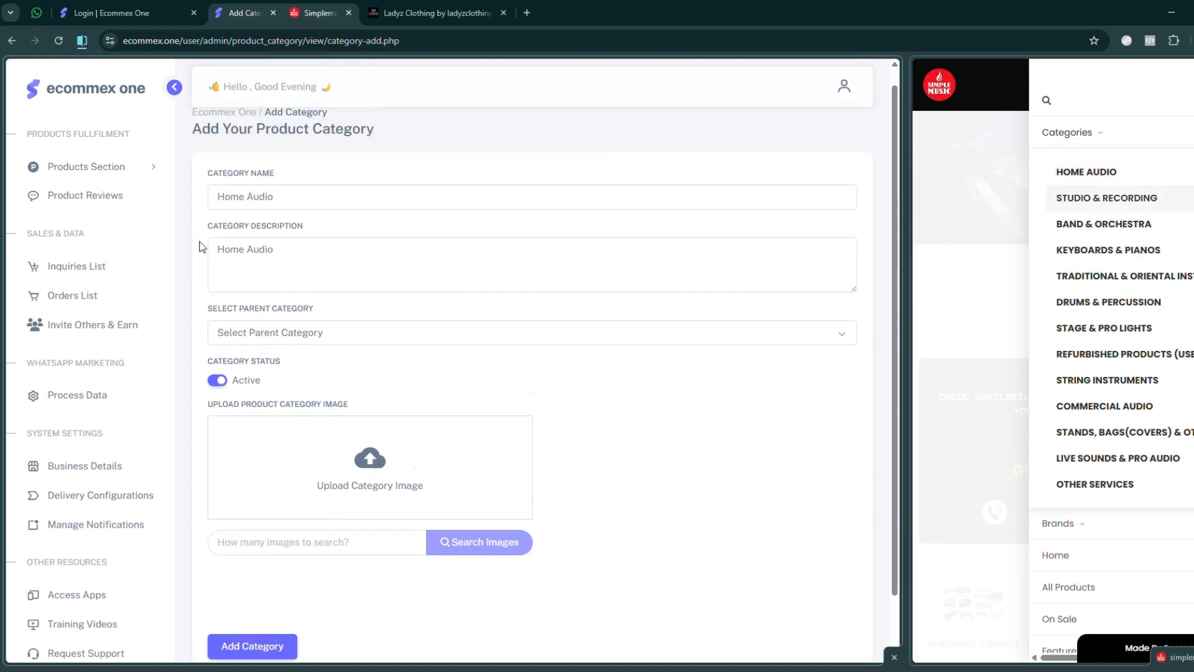
pyautogui.scroll(-2, 252, 255)
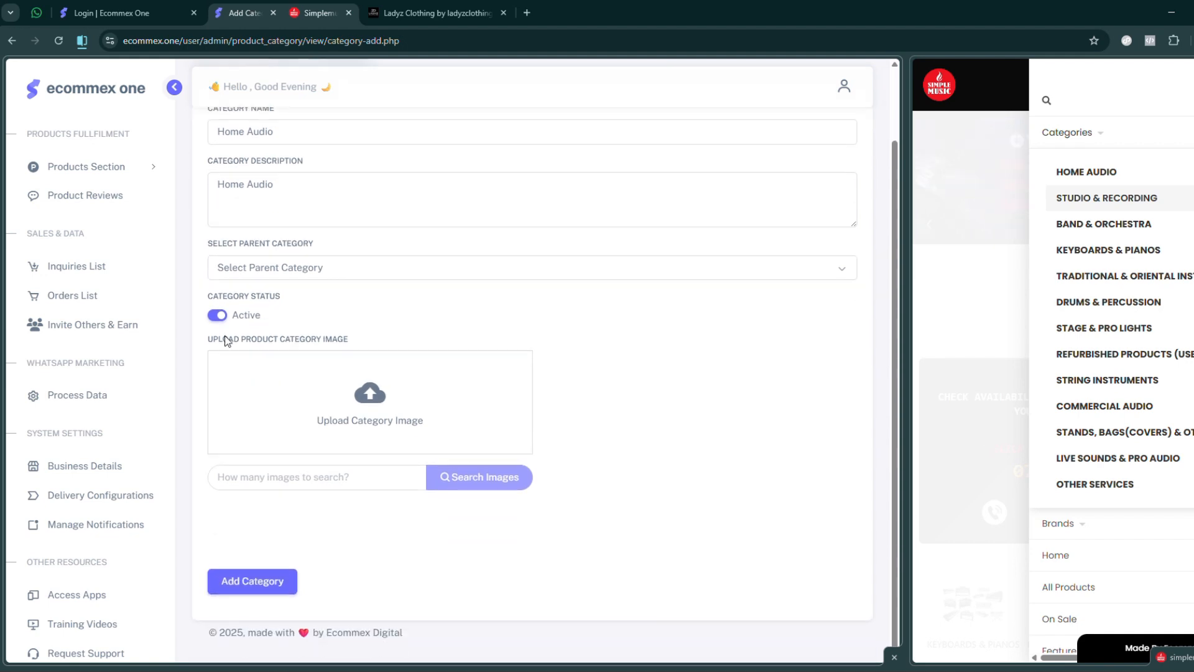
pyautogui.click(96, 166)
pyautogui.click(95, 256)
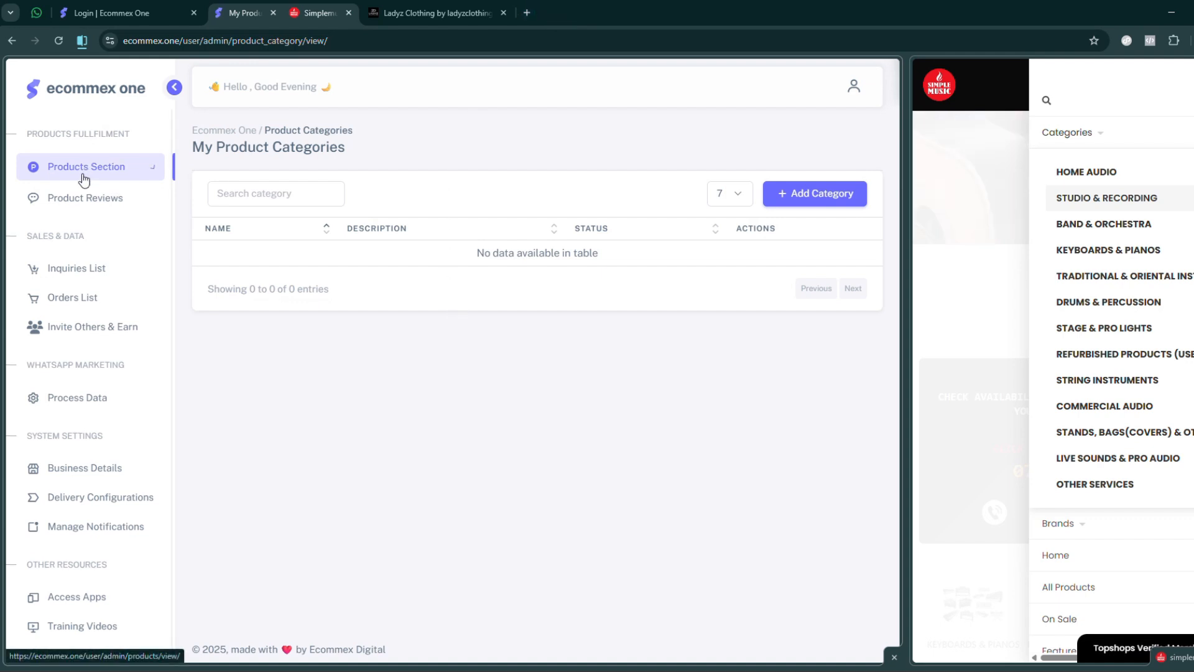
# - Open a new brand form from the brands list and review its name, description, keywords, slug, status and image fields
pyautogui.click(50, 168)
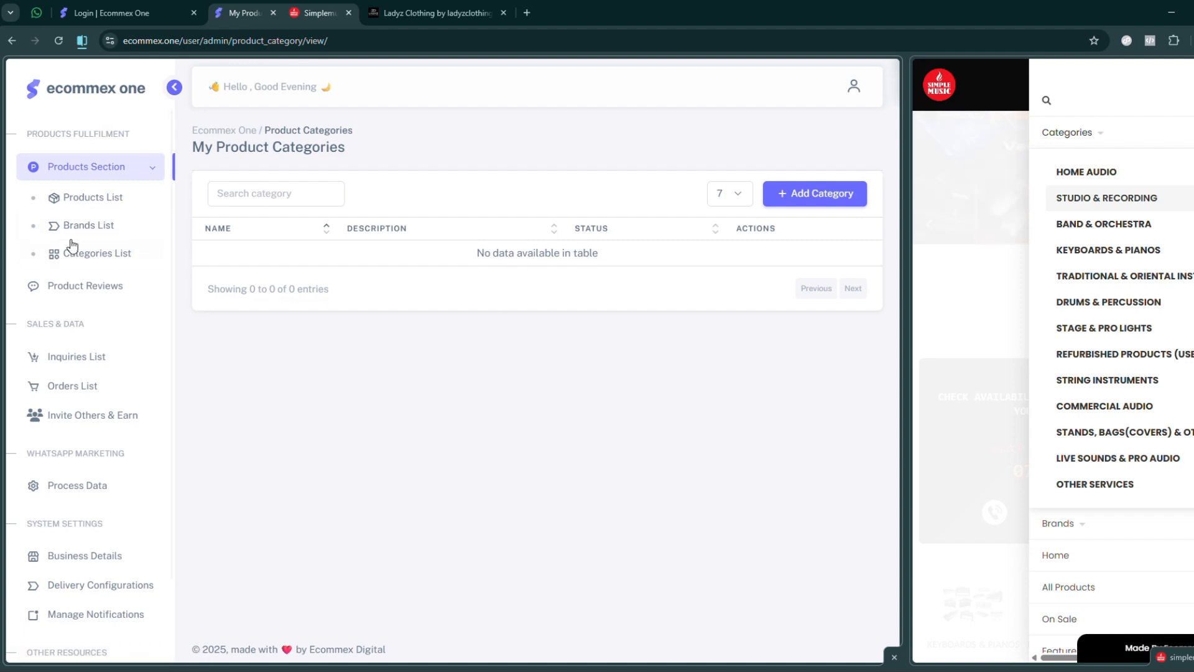
pyautogui.click(90, 229)
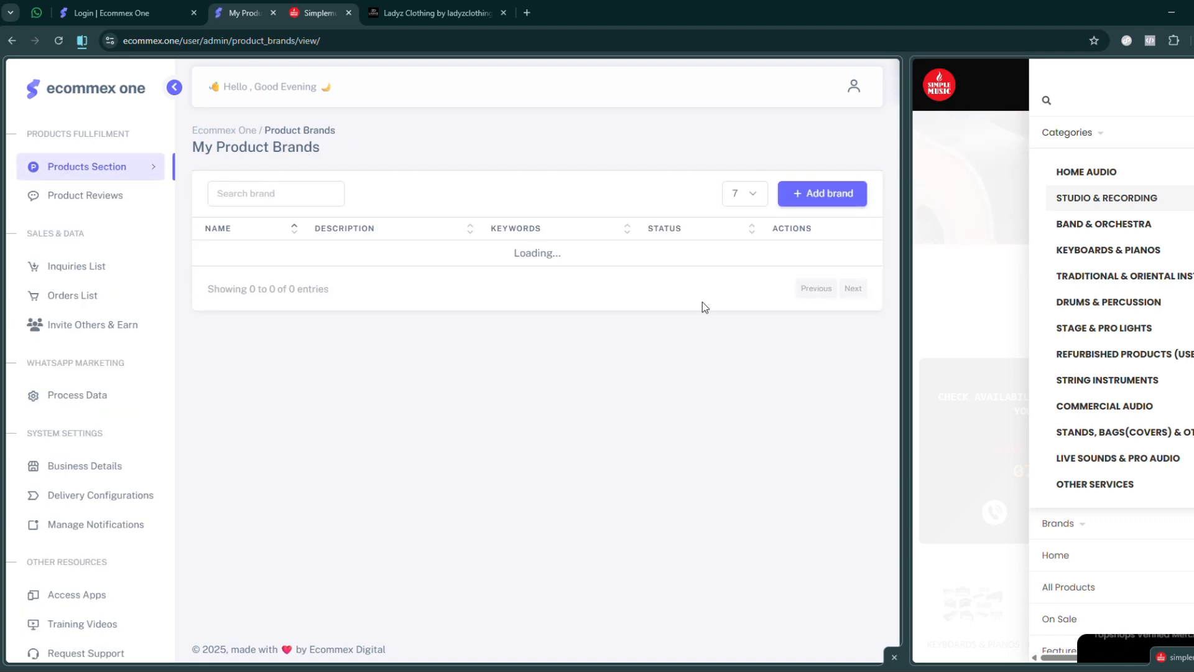
pyautogui.click(819, 194)
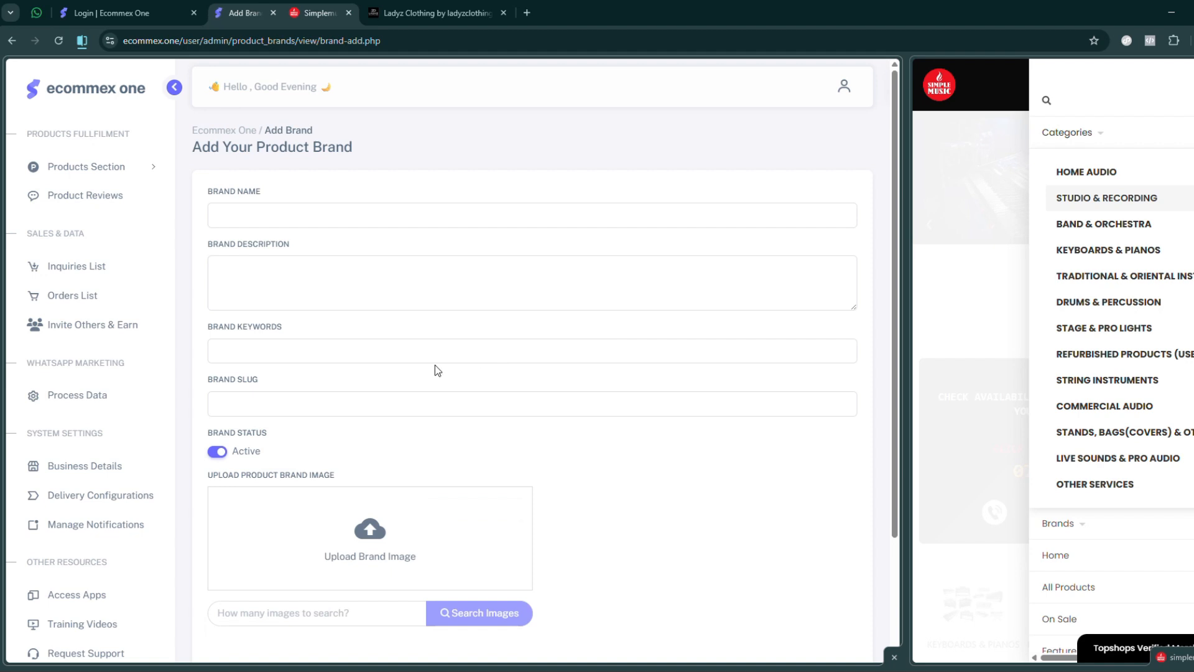
pyautogui.click(308, 215)
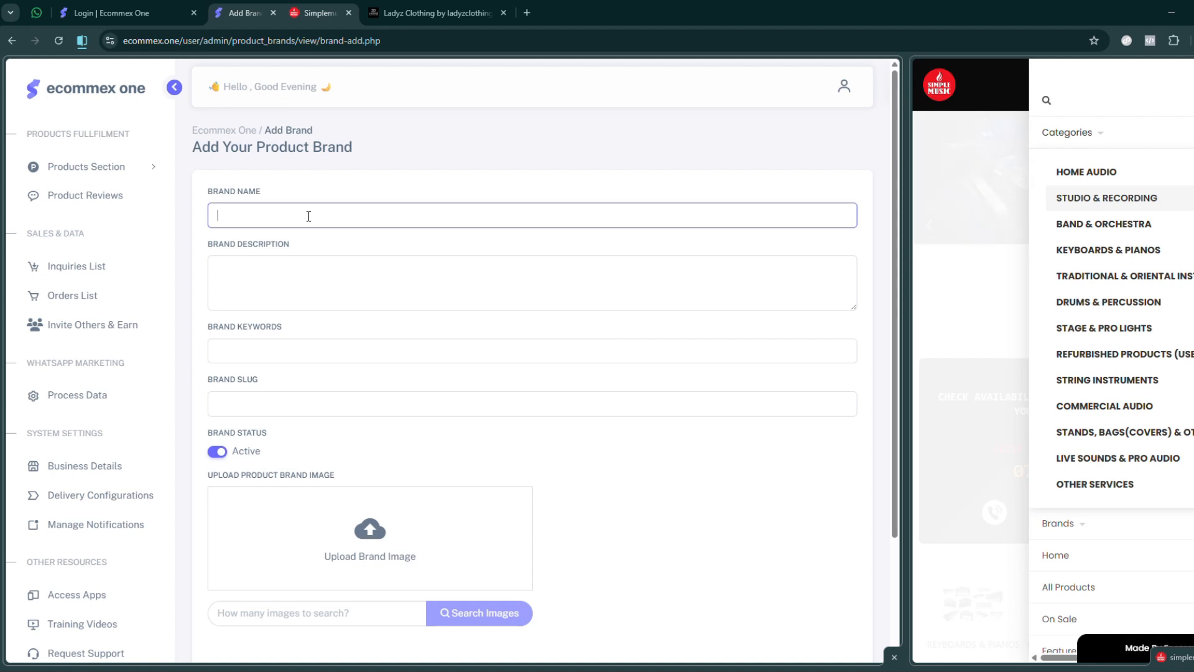
pyautogui.click(188, 348)
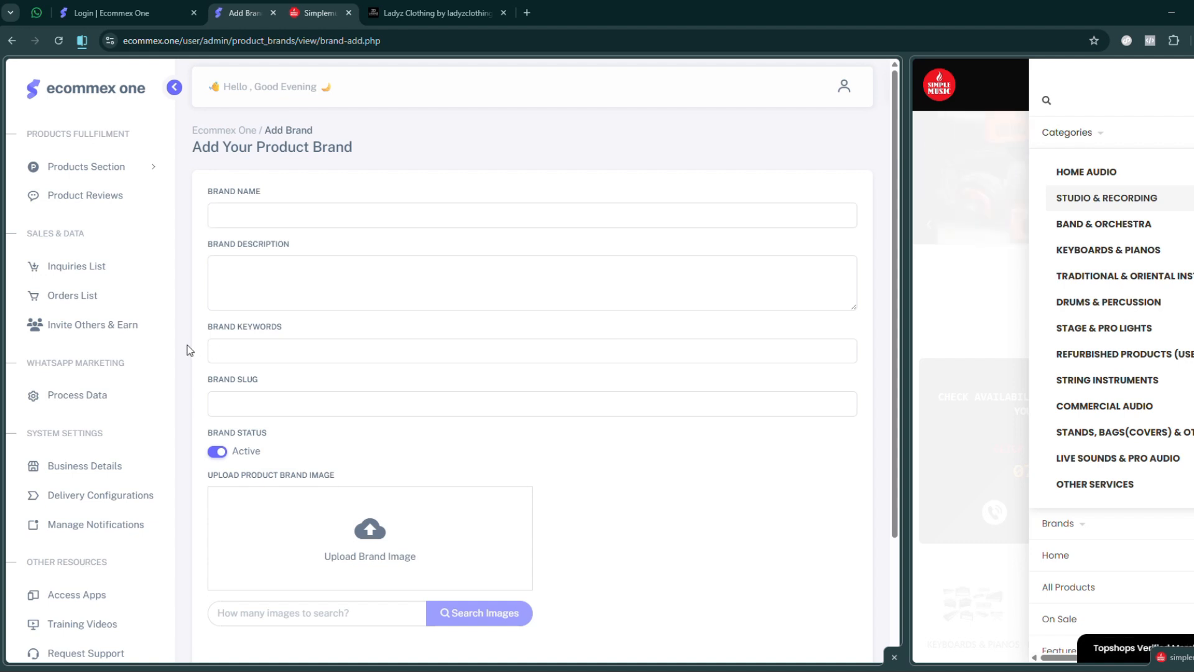
# - Open a new product form from the products list and look it over from product type to product instructions
pyautogui.click(106, 166)
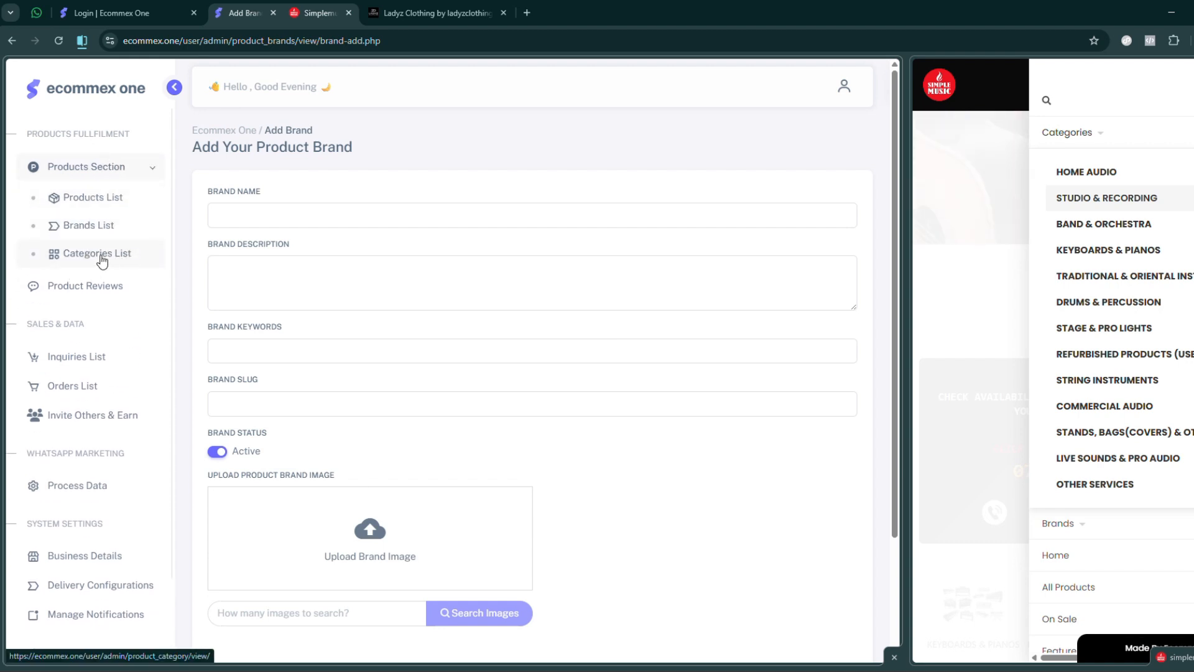
pyautogui.click(77, 197)
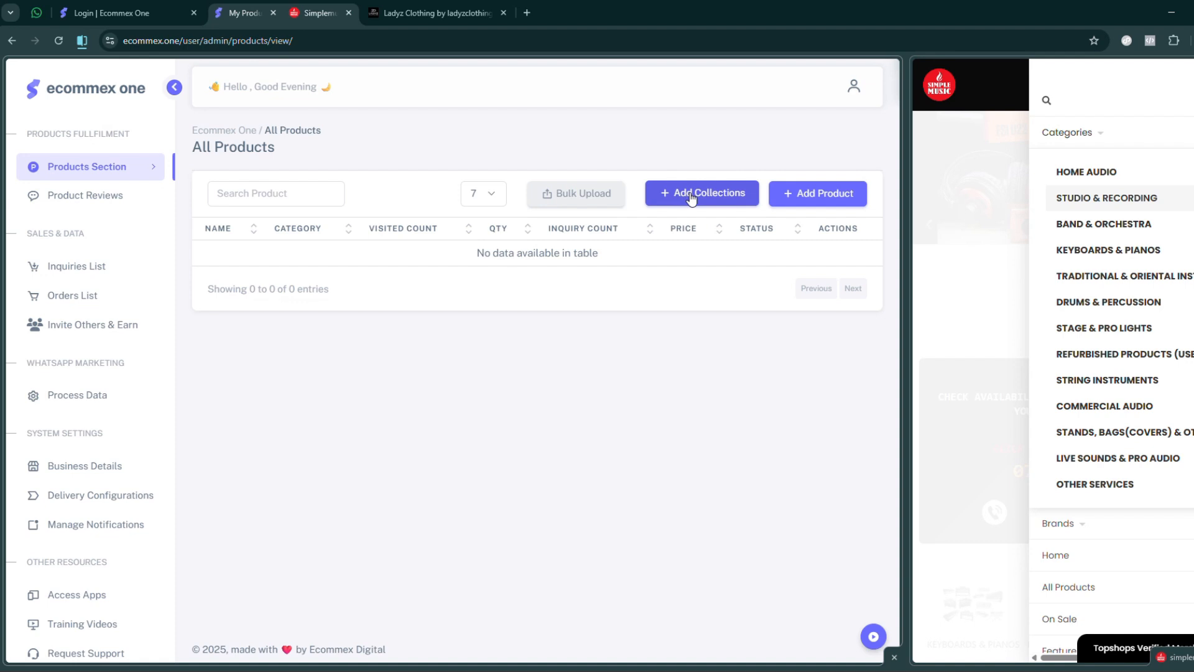
pyautogui.click(817, 194)
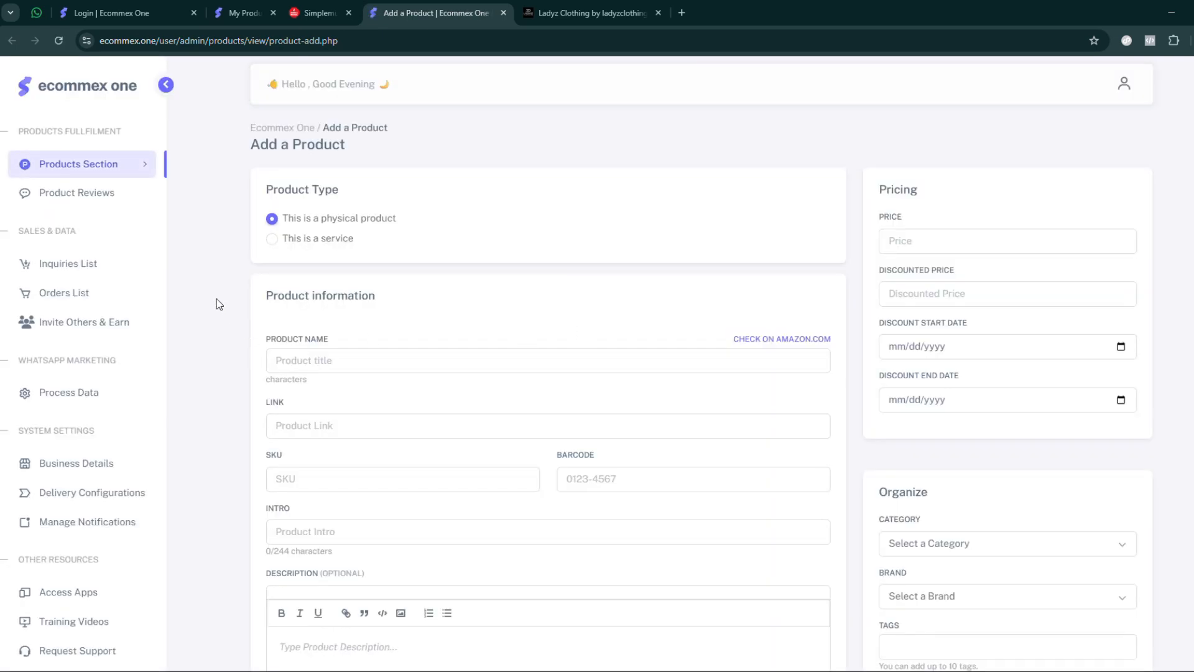
pyautogui.scroll(-15, 217, 299)
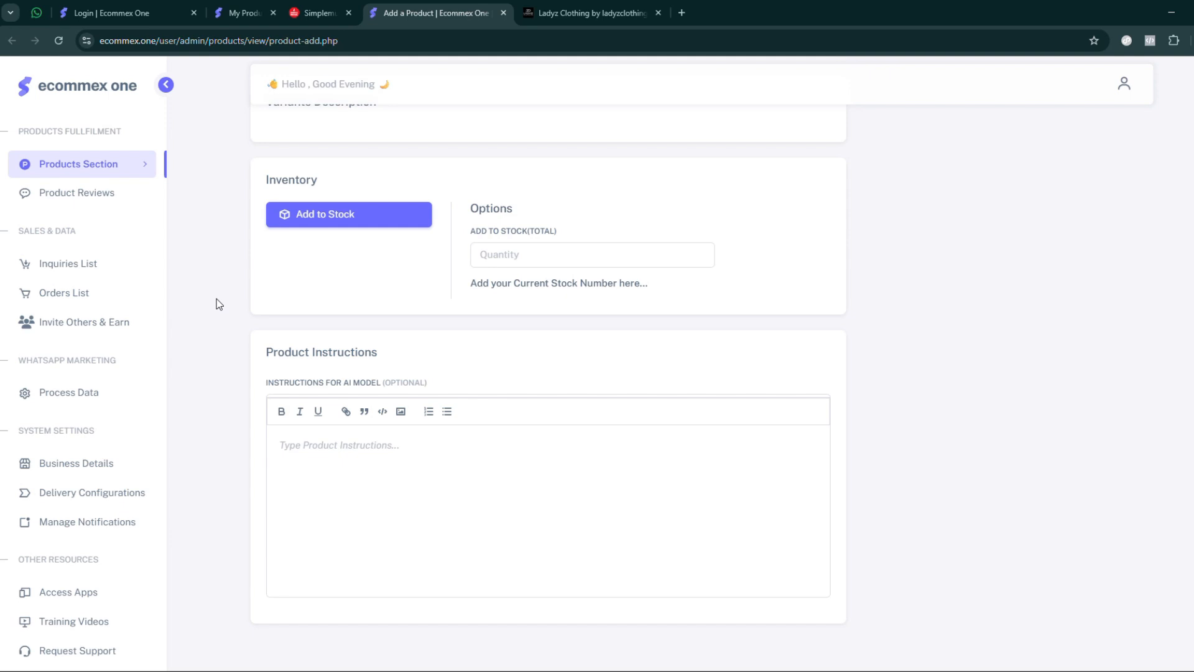
pyautogui.scroll(15, 219, 304)
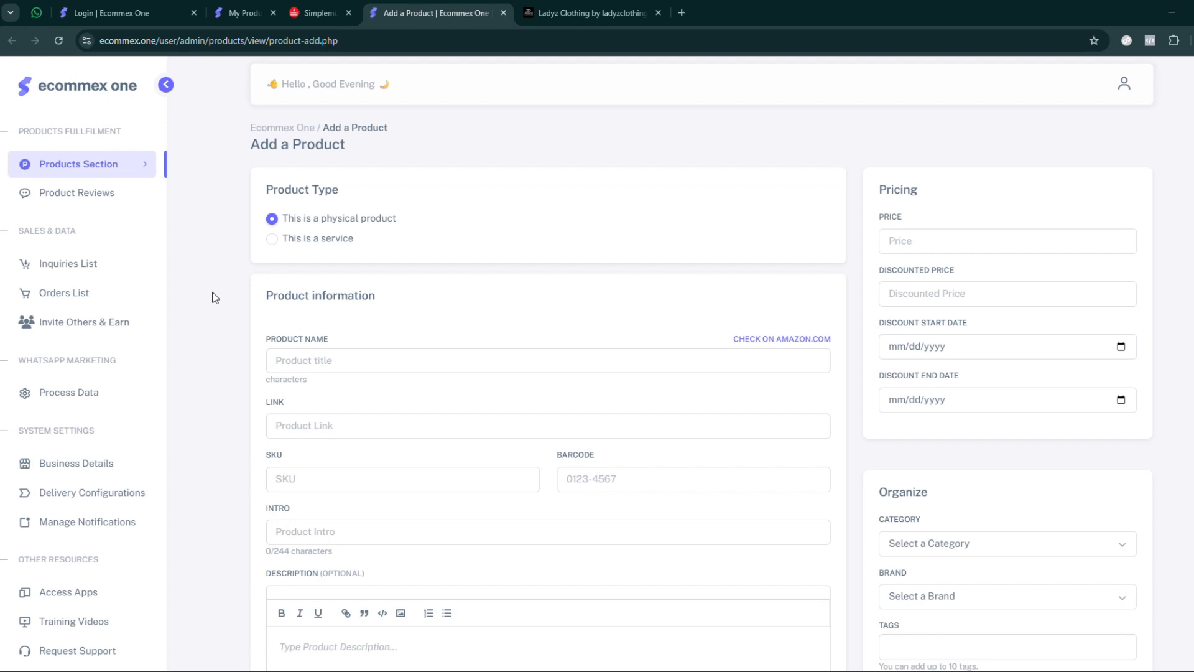
# - Examine the product form's sections in order, from product name and description through images upload to the variants setup
pyautogui.scroll(-1, 212, 293)
pyautogui.moveTo(266, 262); pyautogui.dragTo(361, 270)
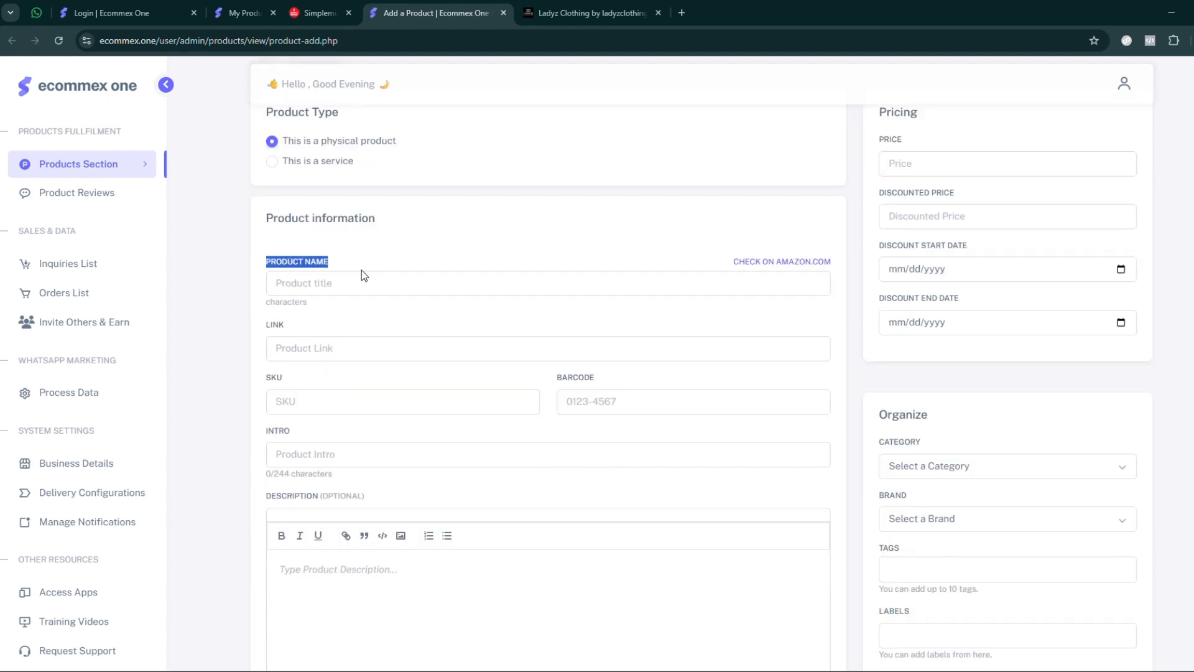
pyautogui.scroll(-1, 361, 270)
pyautogui.moveTo(266, 267); pyautogui.dragTo(334, 279)
pyautogui.scroll(-1, 309, 263)
pyautogui.scroll(-5, 339, 288)
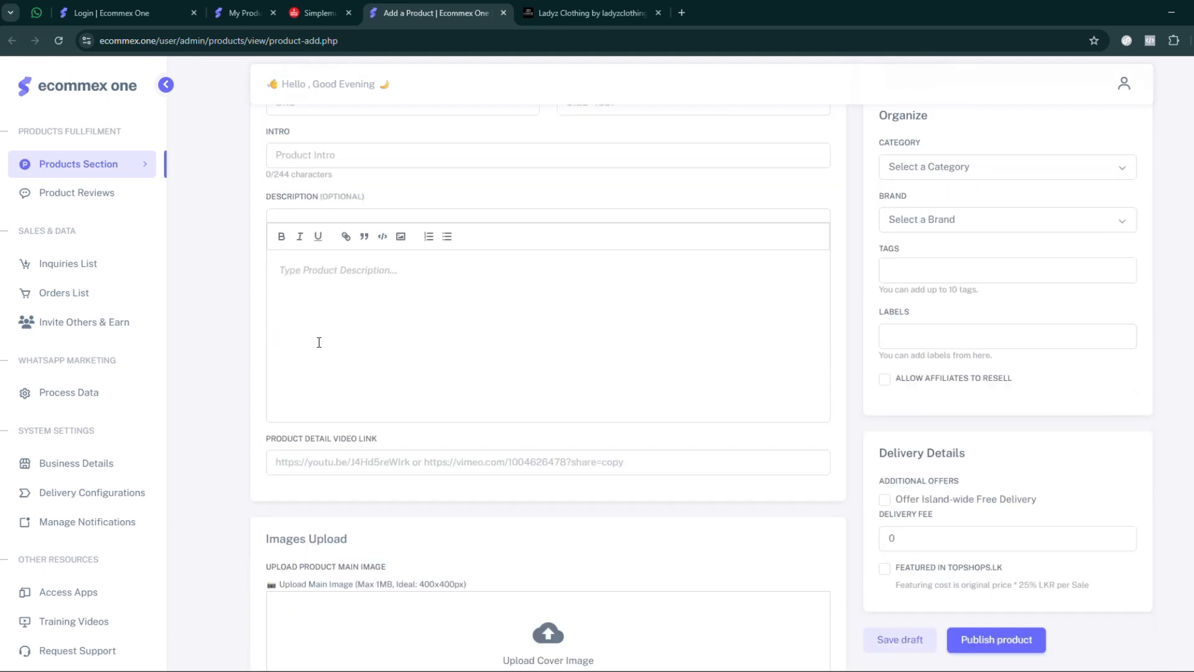
pyautogui.scroll(-3, 328, 351)
pyautogui.moveTo(269, 258); pyautogui.dragTo(406, 258)
pyautogui.scroll(-4, 406, 259)
pyautogui.scroll(-3, 407, 264)
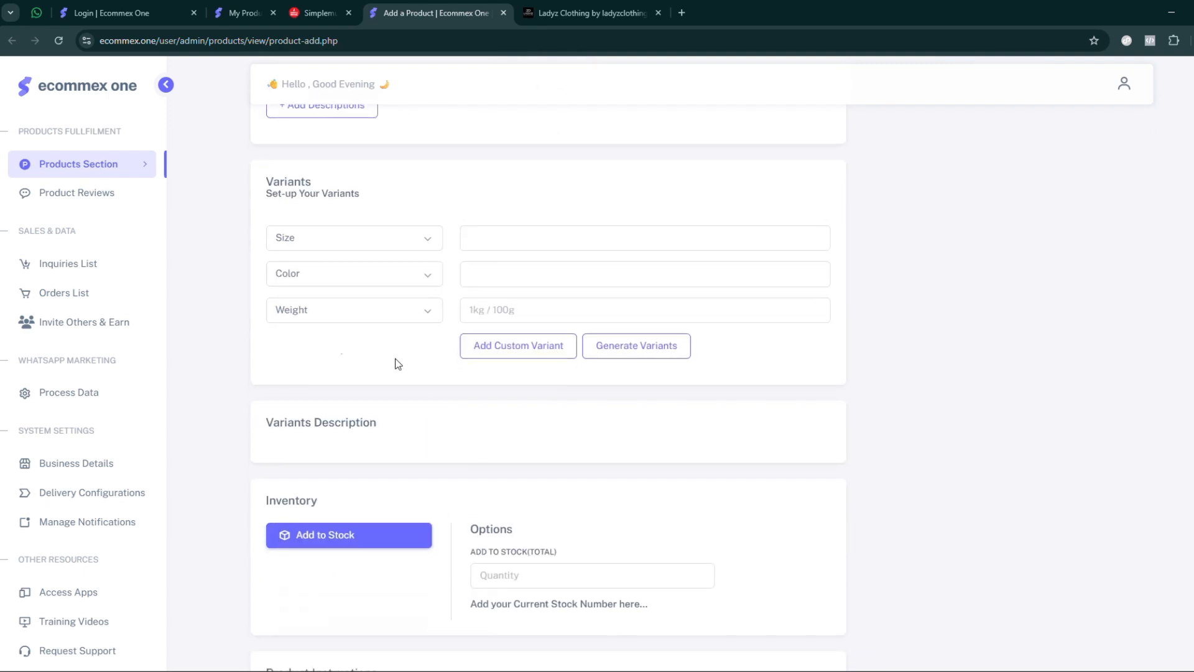
# - Examine the product form's inventory, pricing, organize and delivery sections, including stock quantity, price and tags
pyautogui.scroll(-2, 485, 316)
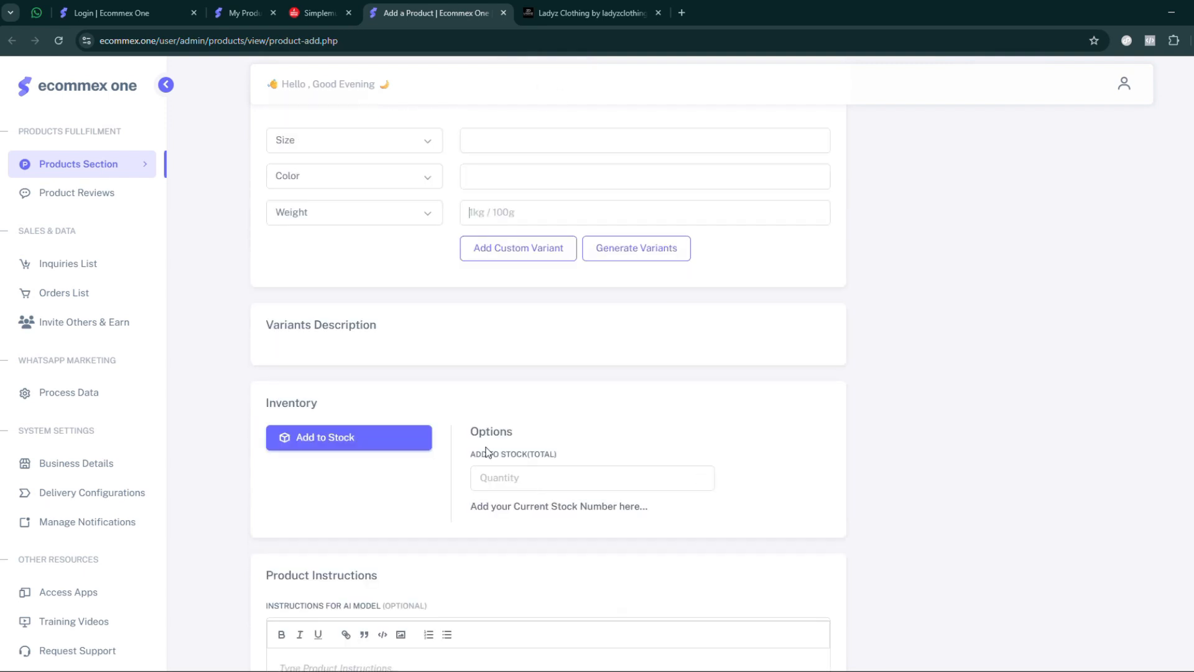
pyautogui.moveTo(474, 458); pyautogui.dragTo(576, 455)
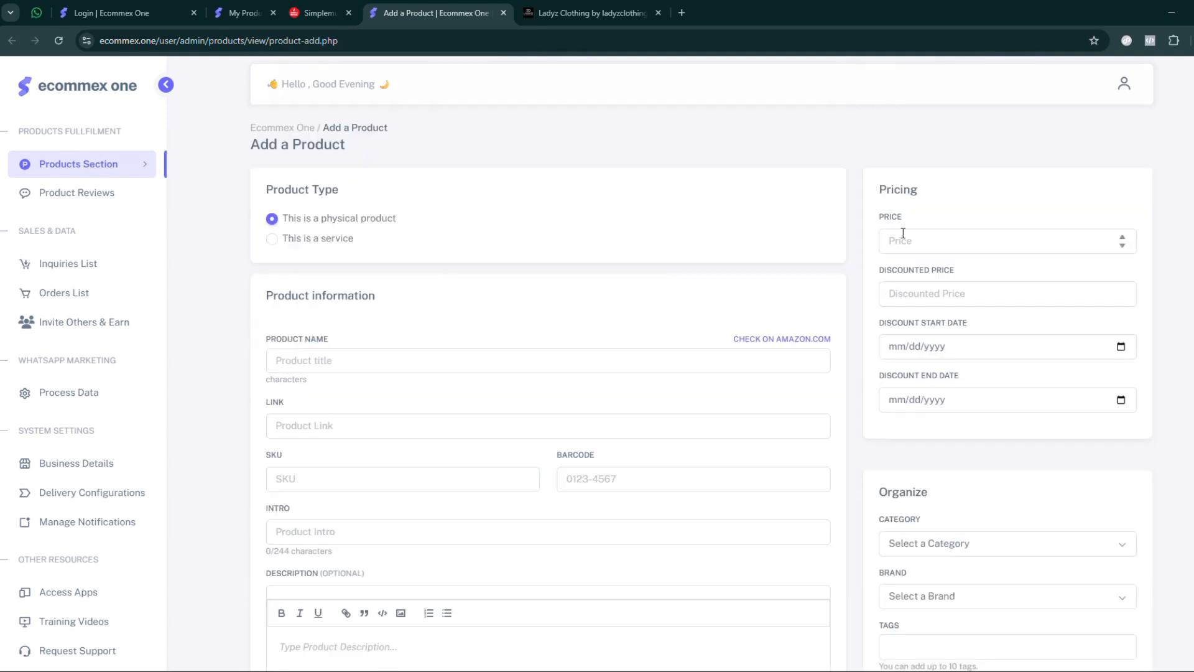
pyautogui.moveTo(877, 215); pyautogui.dragTo(958, 218)
pyautogui.scroll(-5, 961, 222)
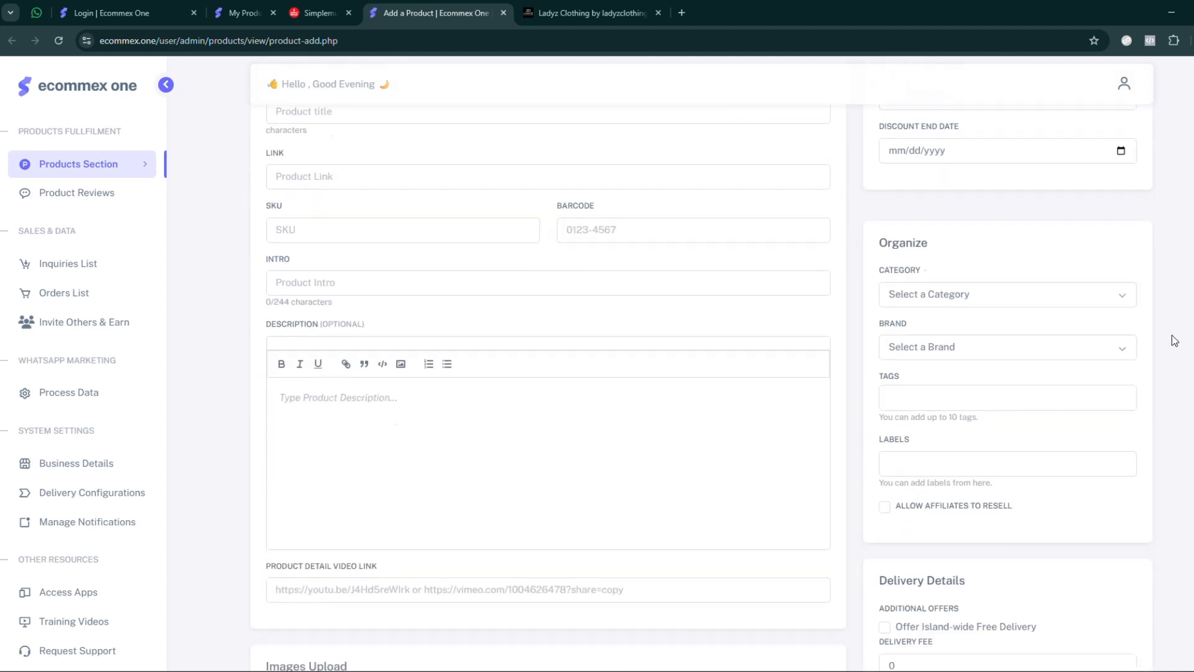
pyautogui.moveTo(877, 309); pyautogui.dragTo(955, 320)
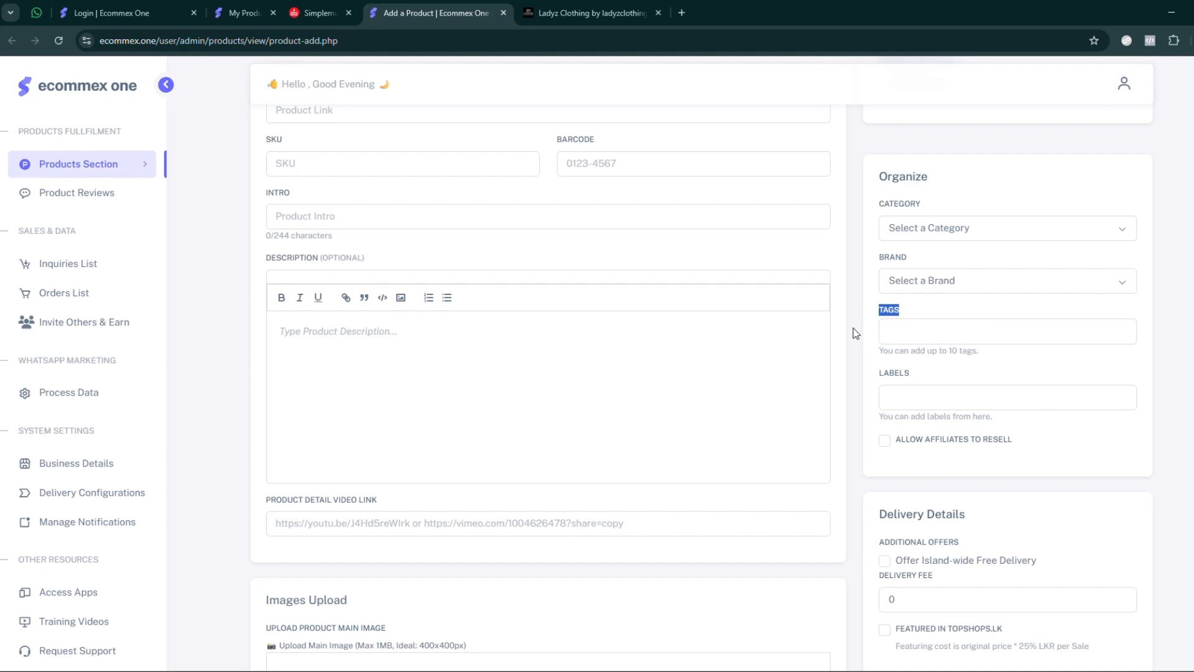
pyautogui.scroll(-5, 856, 333)
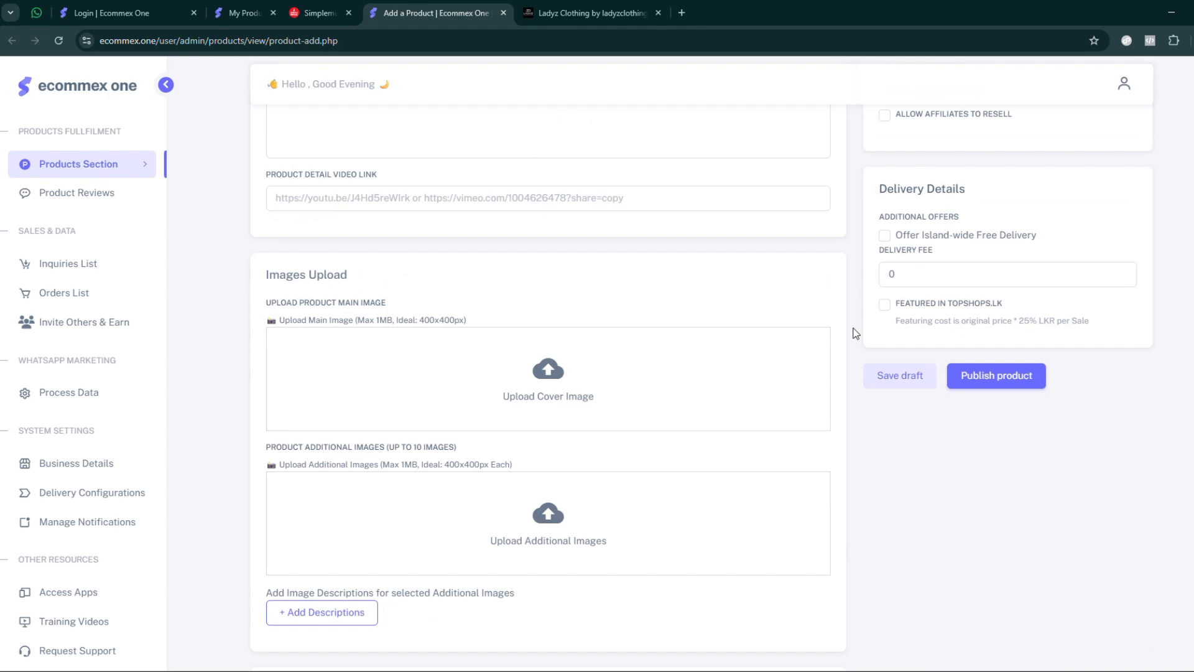
pyautogui.scroll(10, 856, 334)
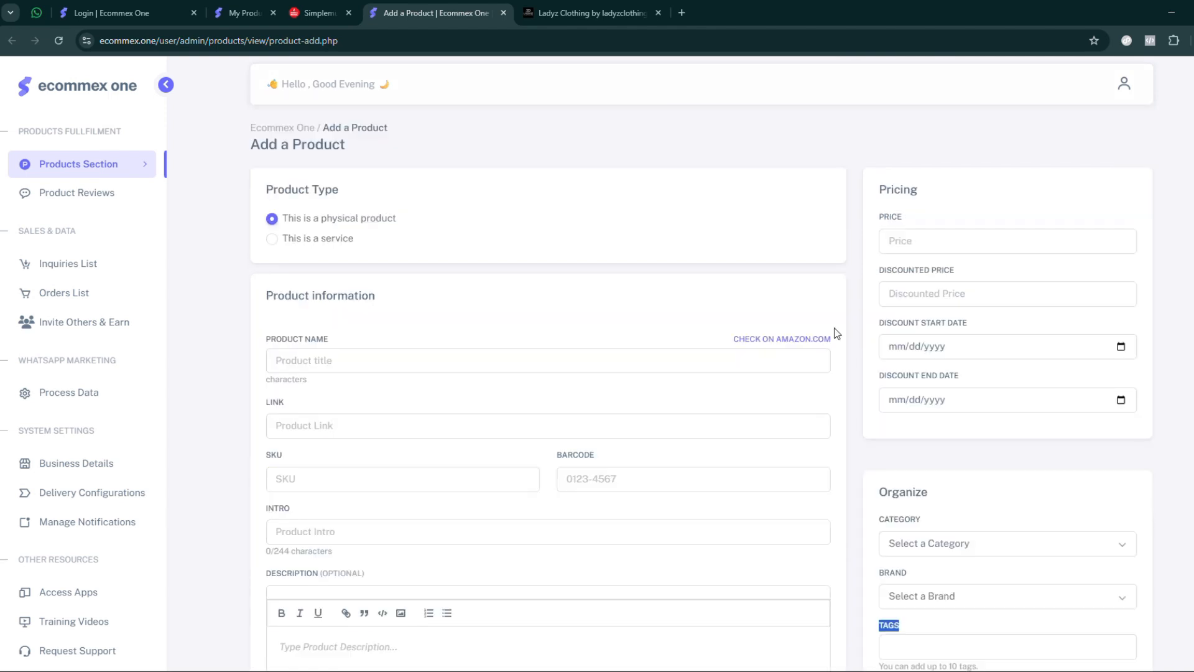
pyautogui.click(837, 334)
pyautogui.scroll(-2, 236, 286)
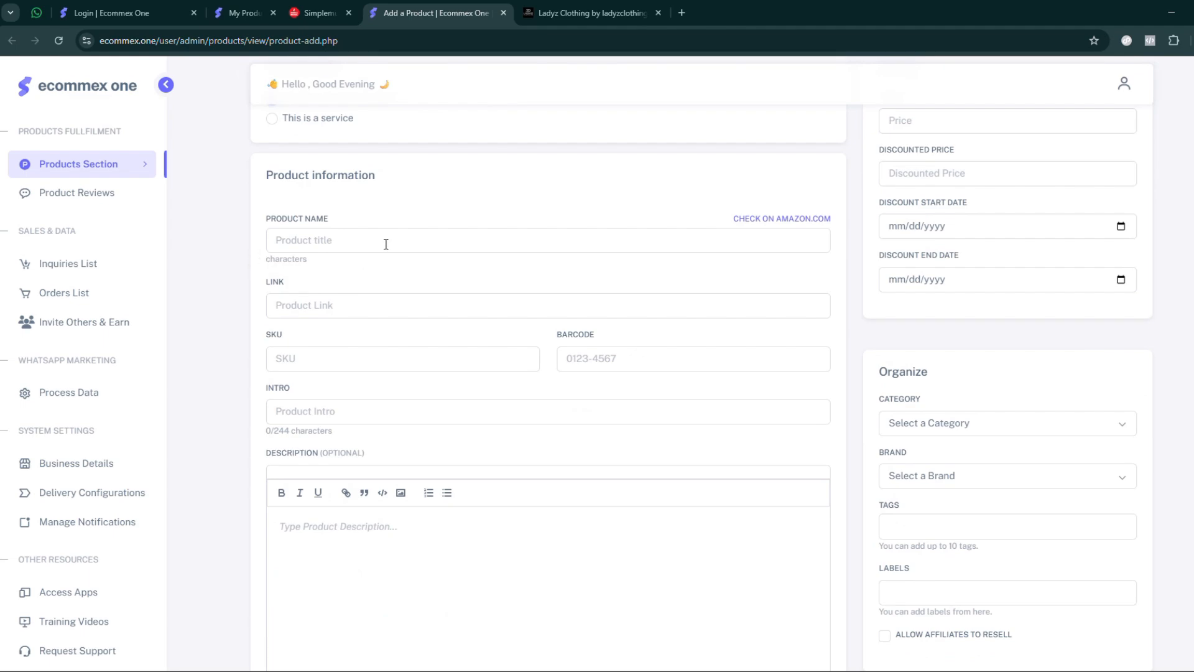
# - Enter "20 Pcs Reusable Cleaning Napkin" as the product name, pasting it from the prepared text
pyautogui.click(368, 243)
pyautogui.click(278, 136)
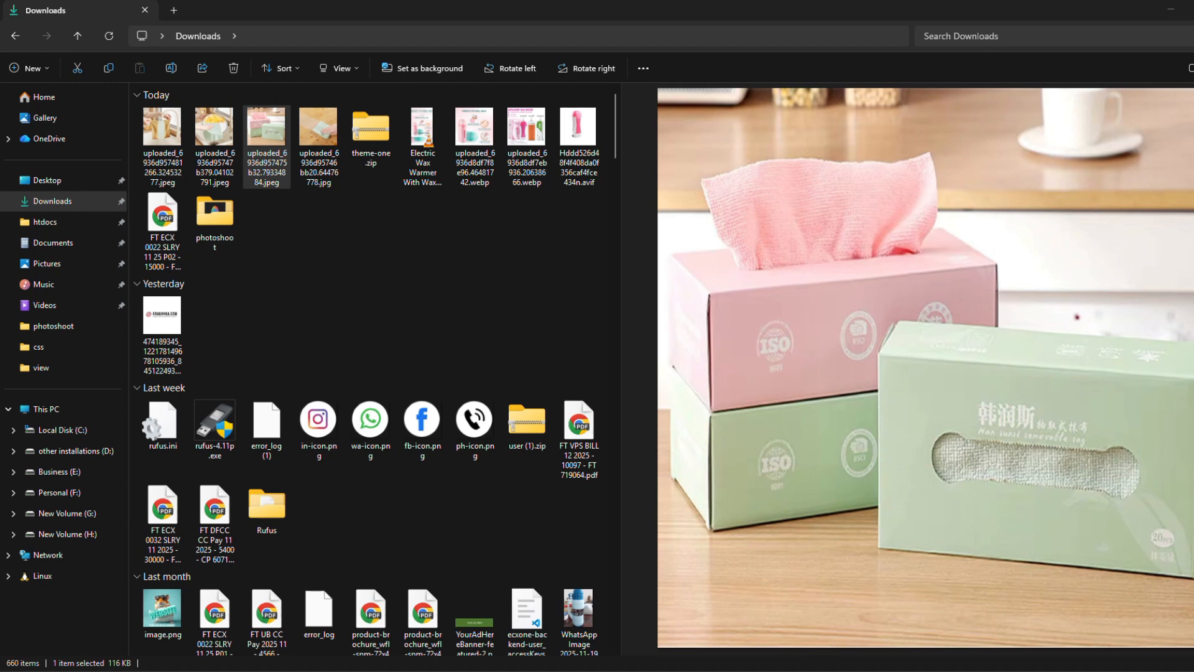
pyautogui.hotkey('alt', 'Tab')
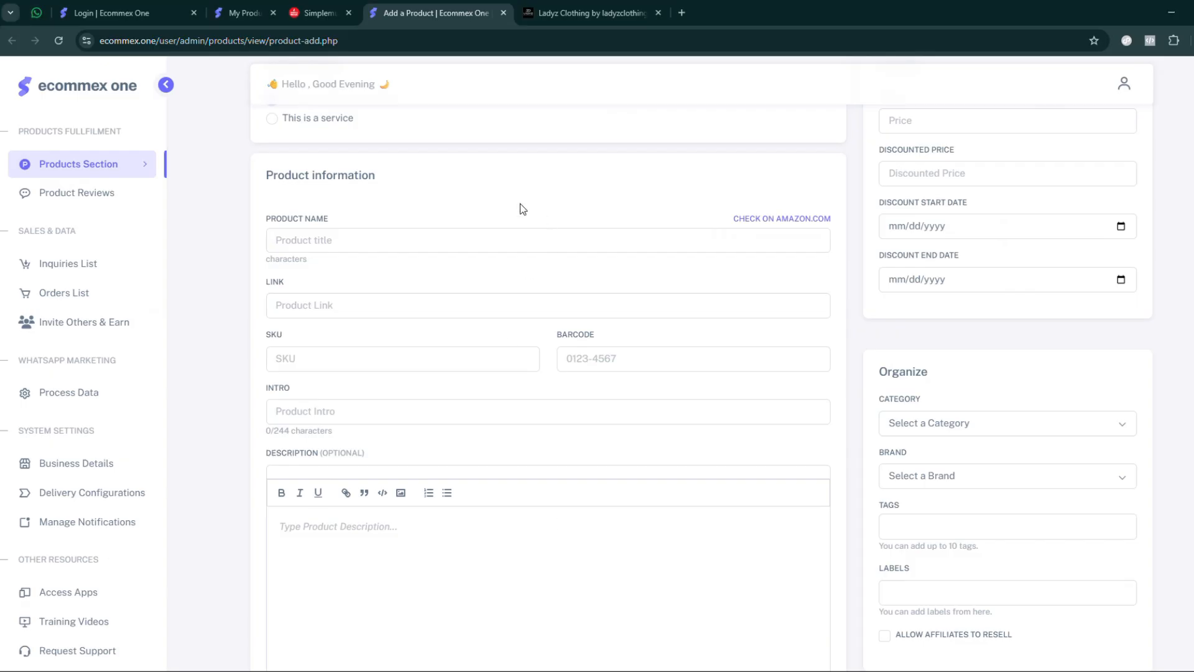
pyautogui.click(366, 243)
pyautogui.write('20 Pcs Reusable Cleaning Napkin')
pyautogui.click(237, 276)
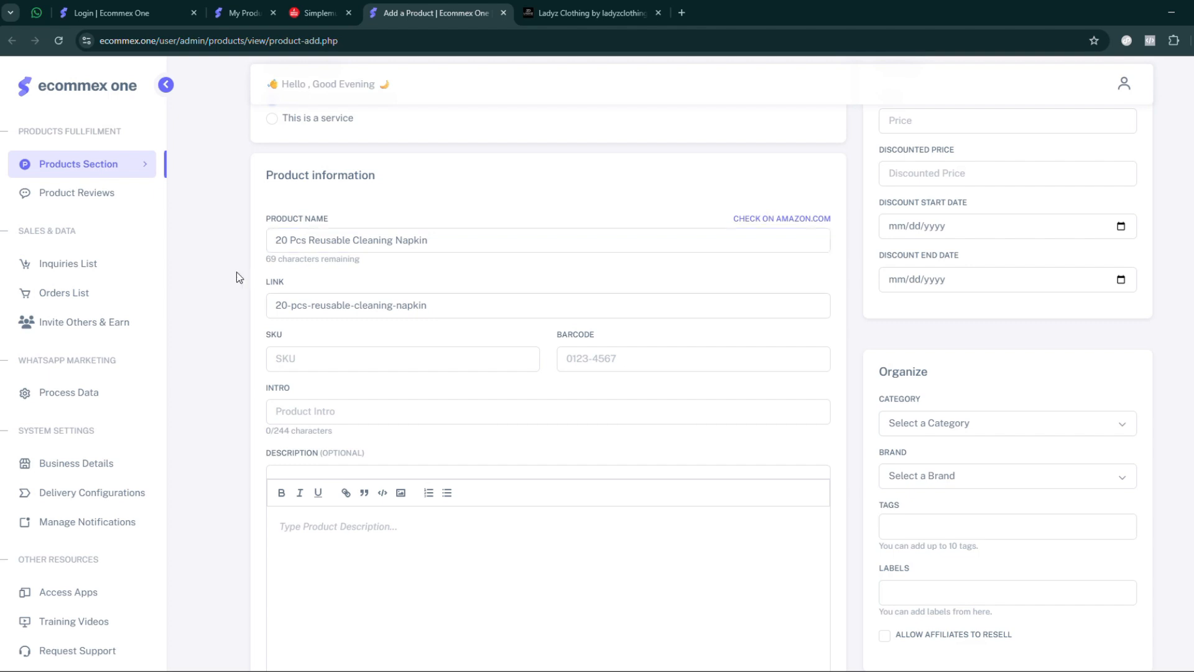
# - Check the product name on Amazon, browse the search results for similar products, and return to the product form
pyautogui.click(465, 244)
pyautogui.click(777, 219)
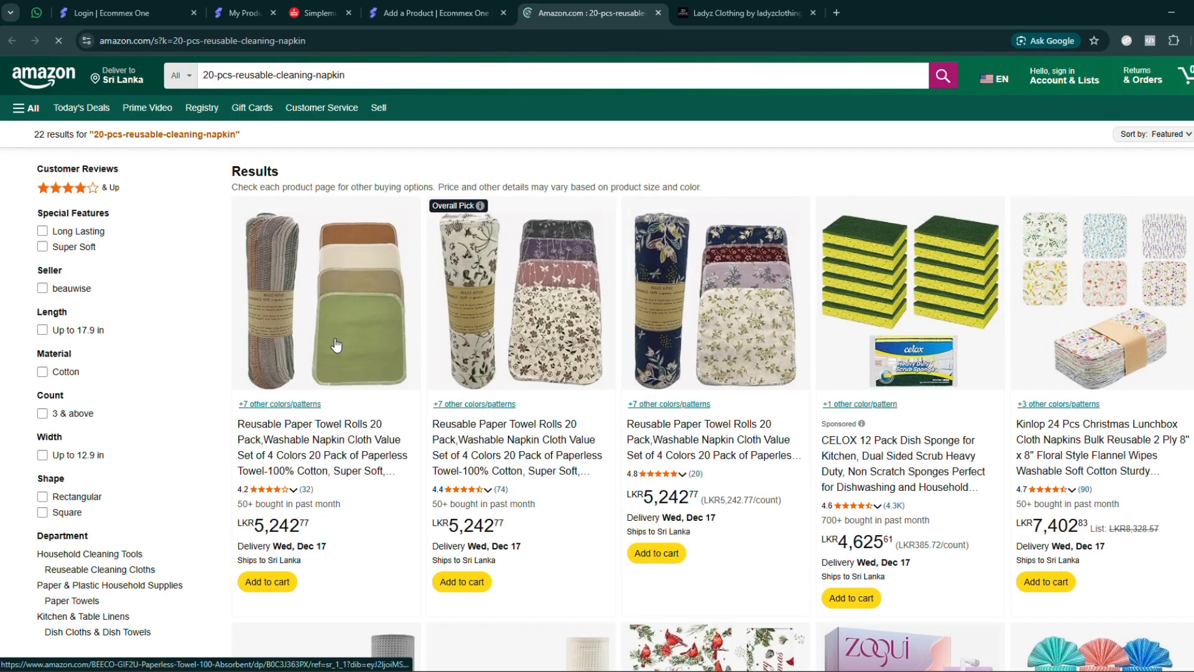
pyautogui.scroll(-5, 663, 334)
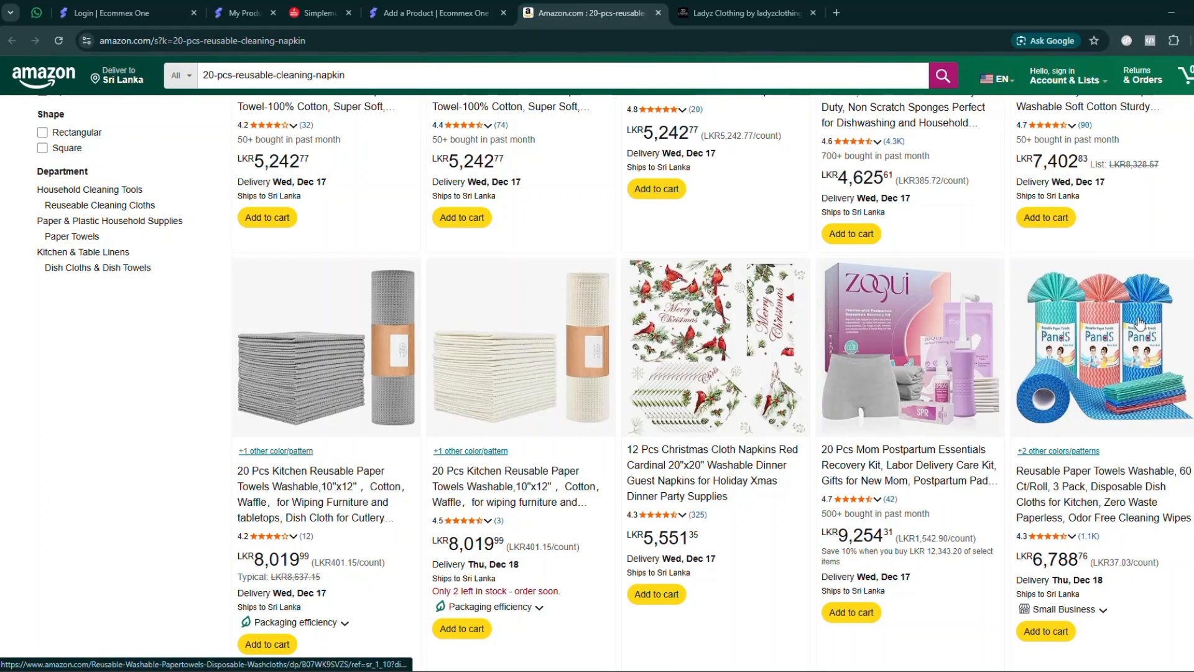
pyautogui.scroll(-5, 597, 373)
pyautogui.scroll(-9, 597, 364)
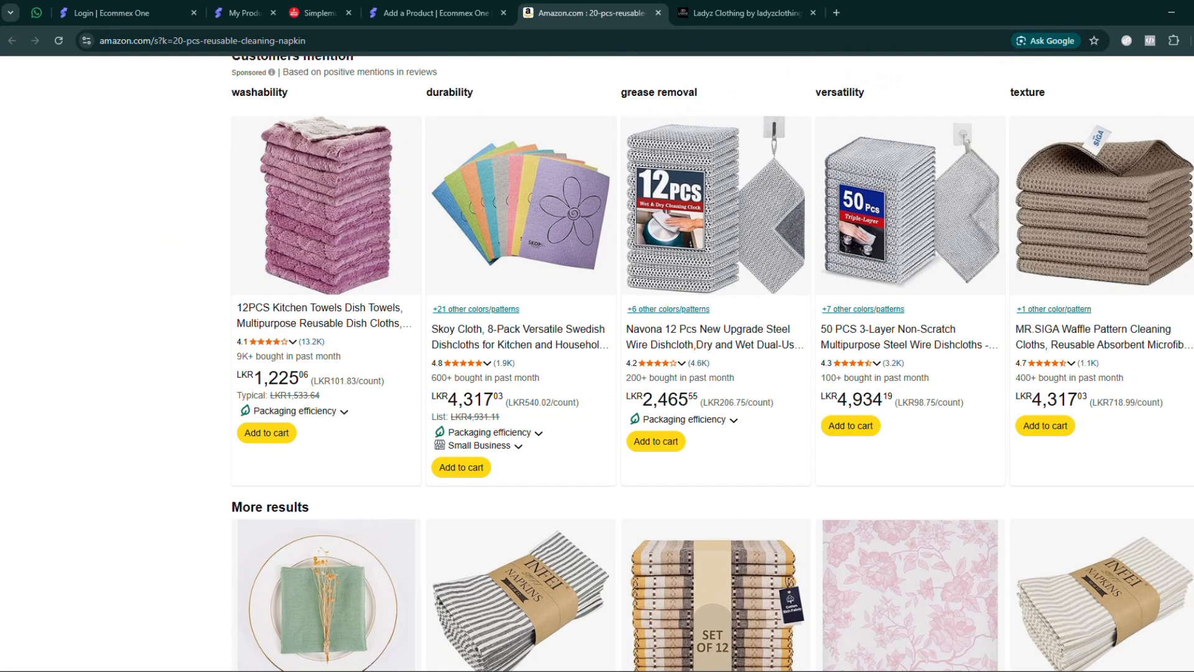
pyautogui.scroll(-10, 597, 364)
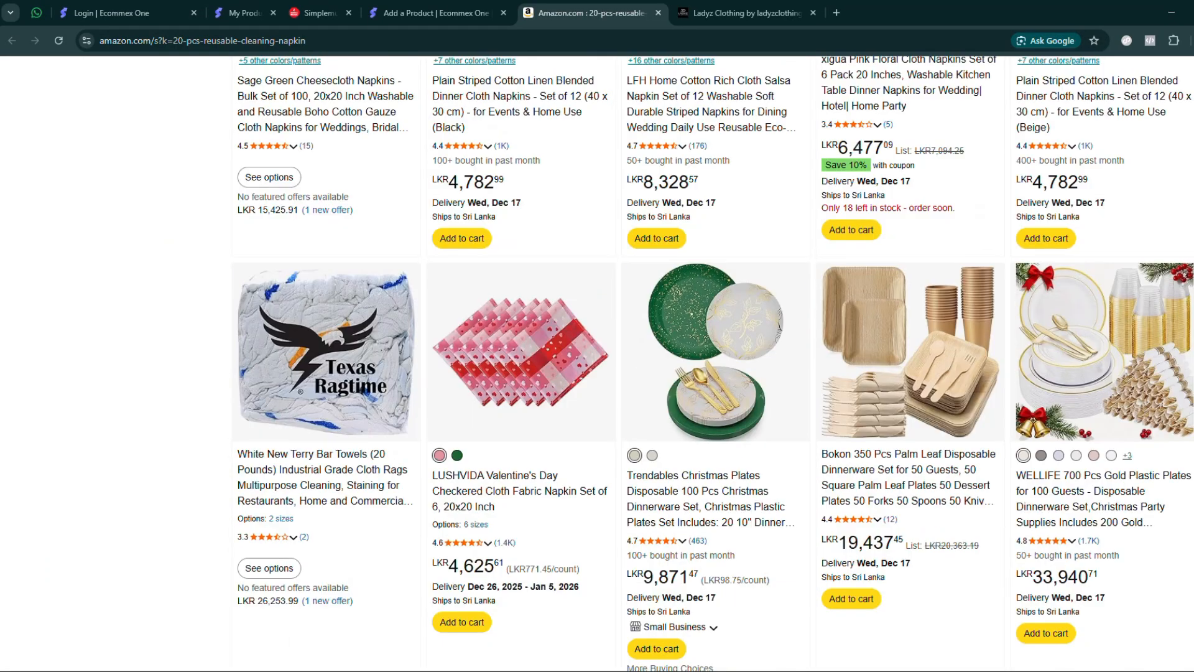
pyautogui.scroll(5, 597, 364)
pyautogui.scroll(-6, 597, 364)
pyautogui.scroll(1, 597, 364)
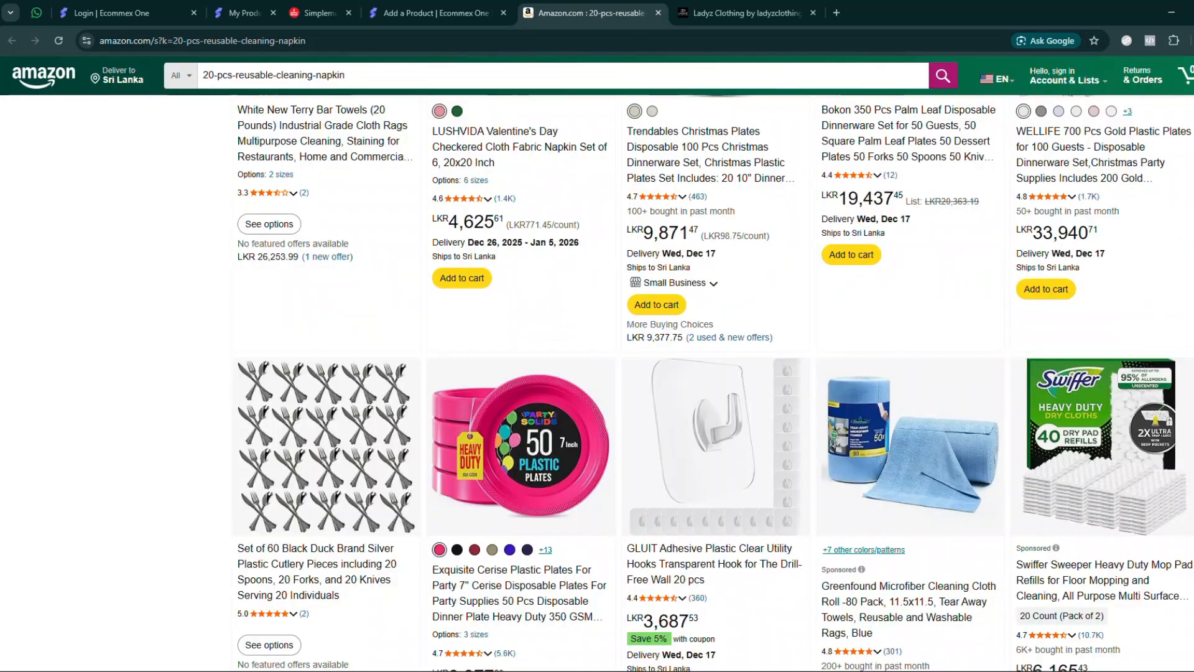
pyautogui.scroll(-10, 597, 364)
pyautogui.scroll(-9, 597, 364)
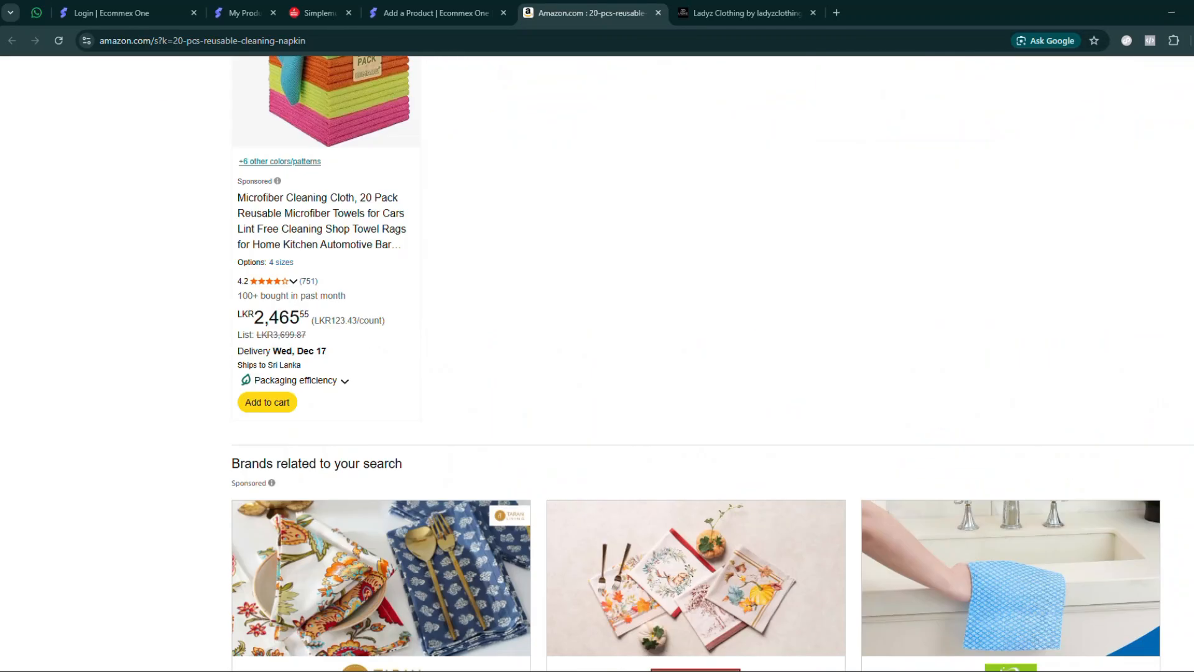
pyautogui.scroll(20, 597, 364)
pyautogui.scroll(15, 598, 364)
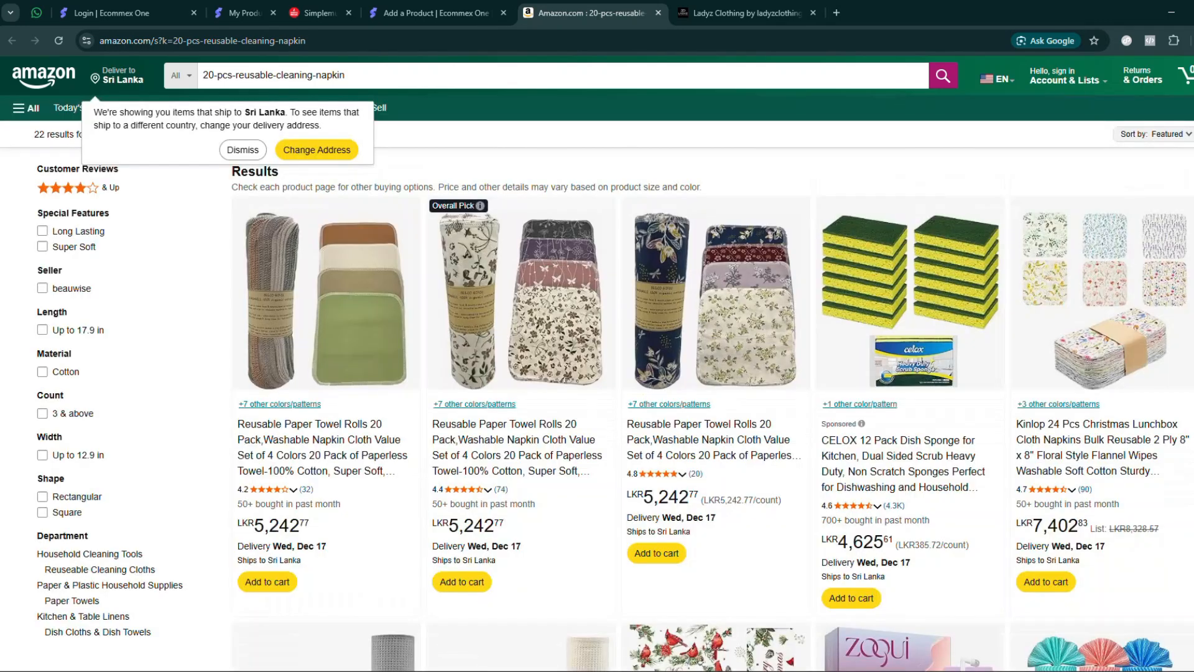
pyautogui.moveTo(530, 17); pyautogui.dragTo(749, 18)
pyautogui.click(813, 13)
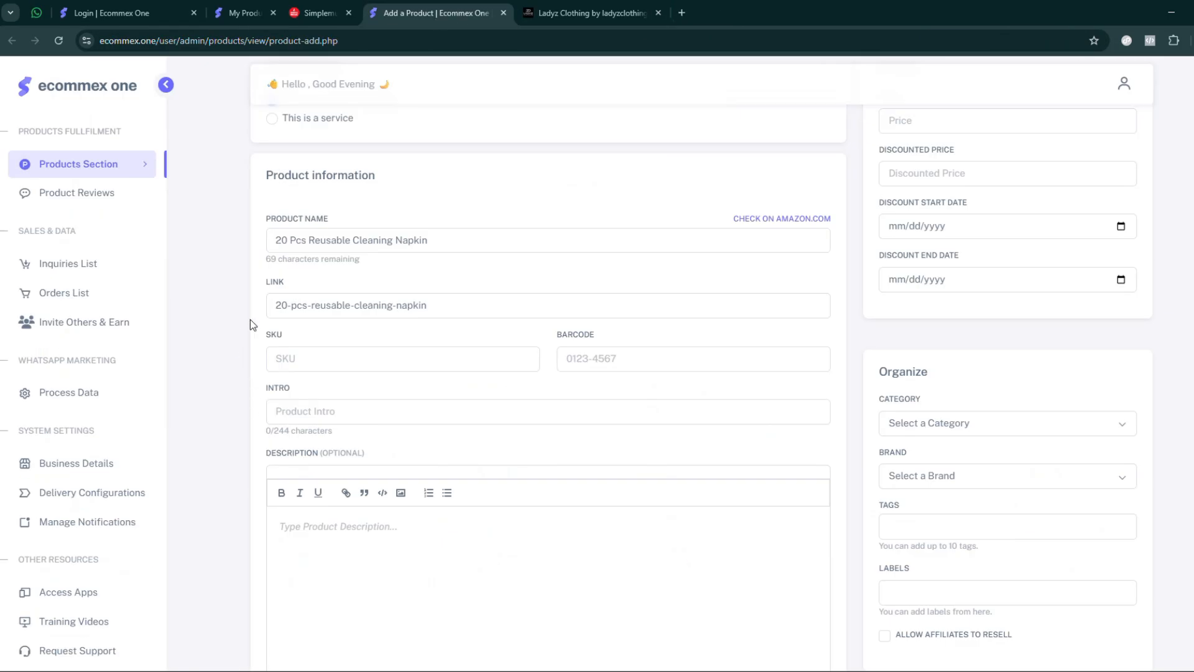
# - Set the product's SKU to PSURHFF and leave the barcode empty
pyautogui.click(307, 357)
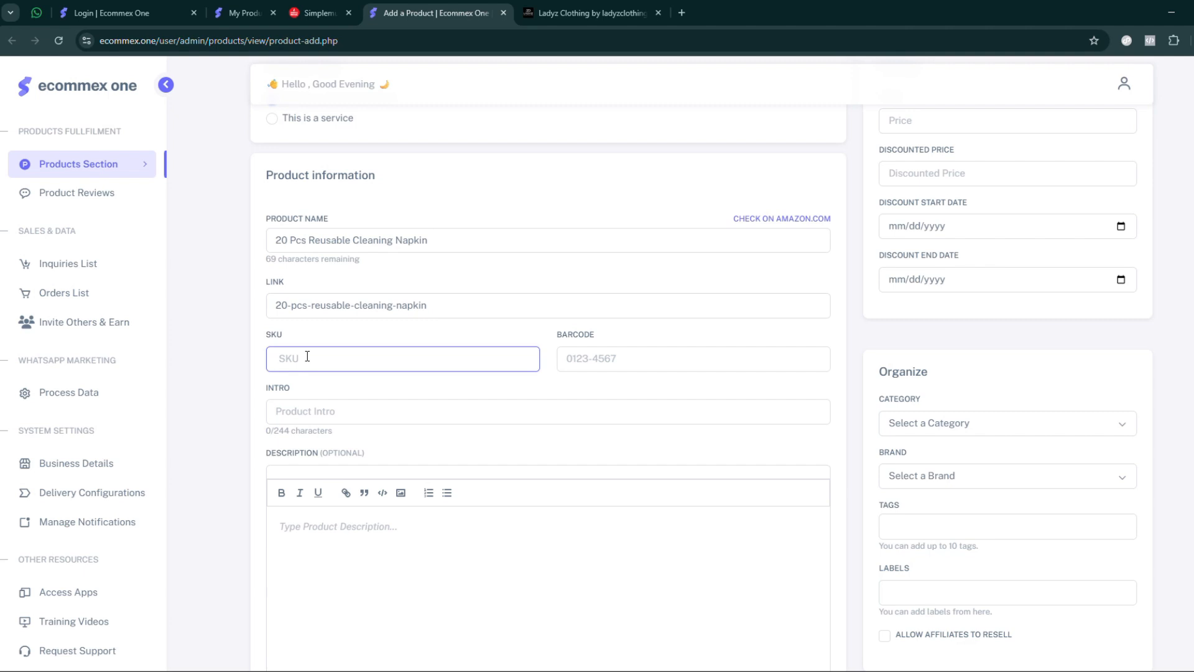
pyautogui.write('PSURHFF')
pyautogui.click(602, 356)
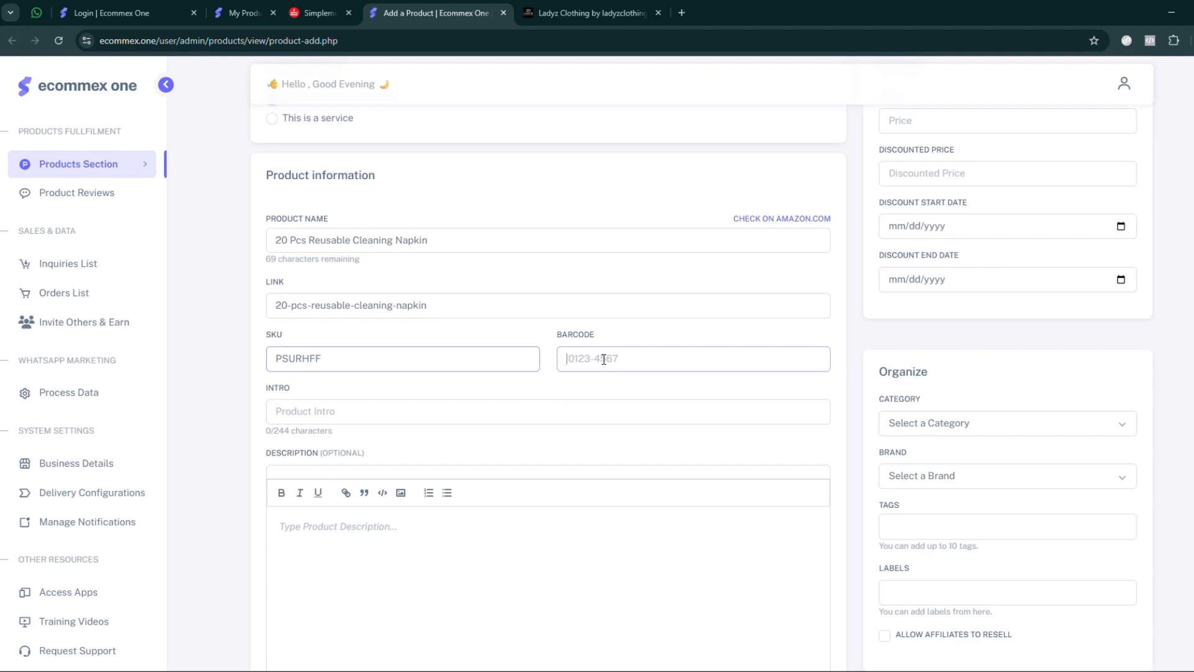
pyautogui.click(313, 417)
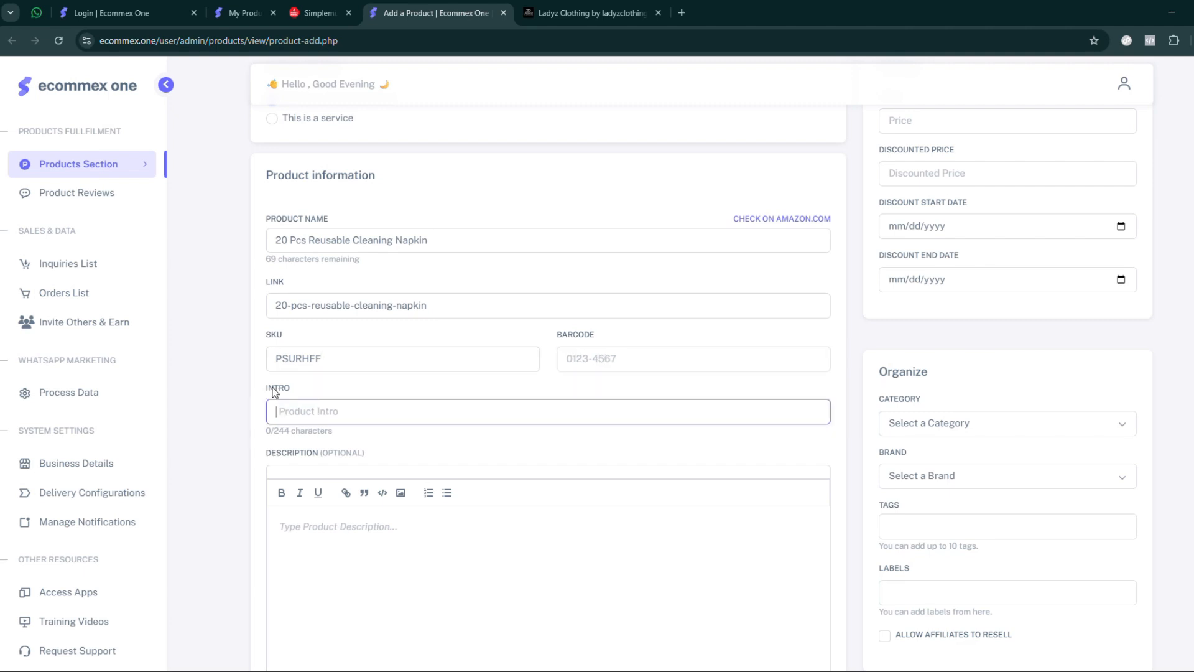
# - Open the Cross Over V Neck Dress page in the Ladyz Clothing store and examine its title and intro text
pyautogui.click(522, 15)
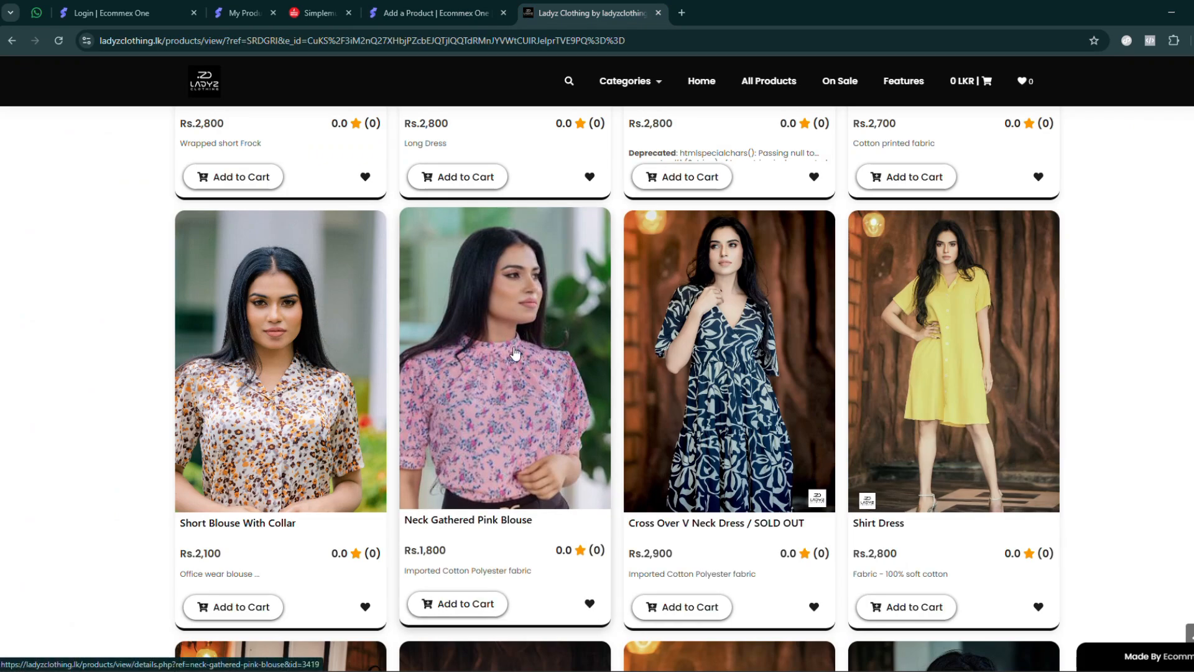
pyautogui.click(734, 386)
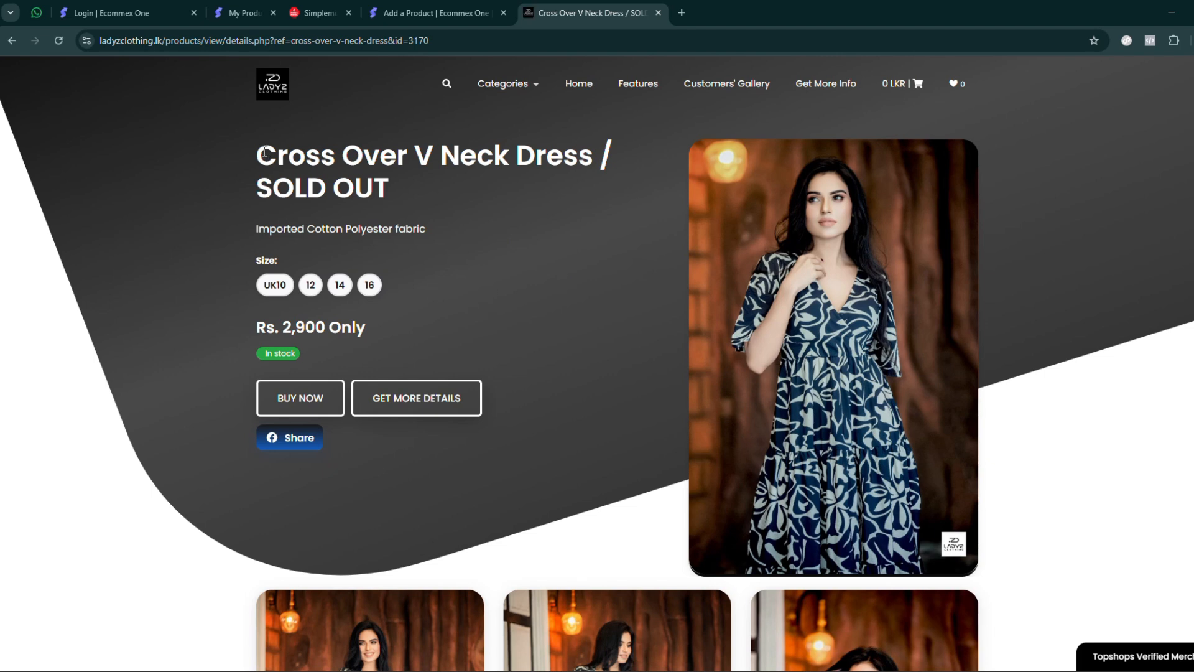
pyautogui.moveTo(265, 151); pyautogui.dragTo(411, 188)
pyautogui.click(257, 228)
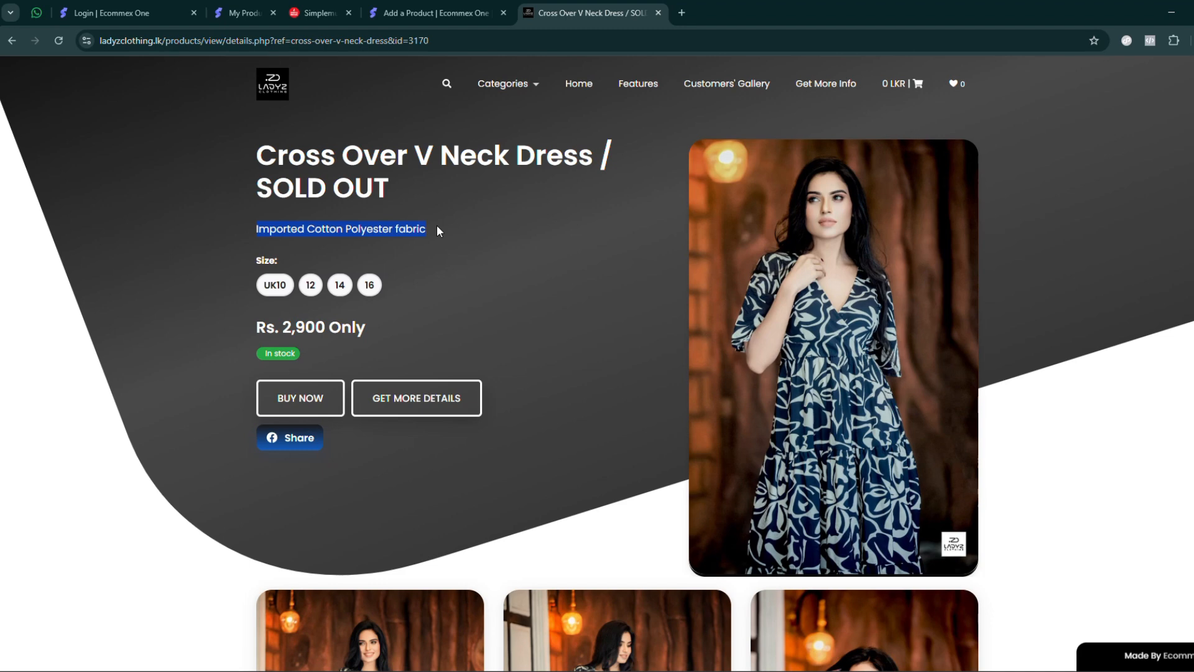
pyautogui.click(423, 14)
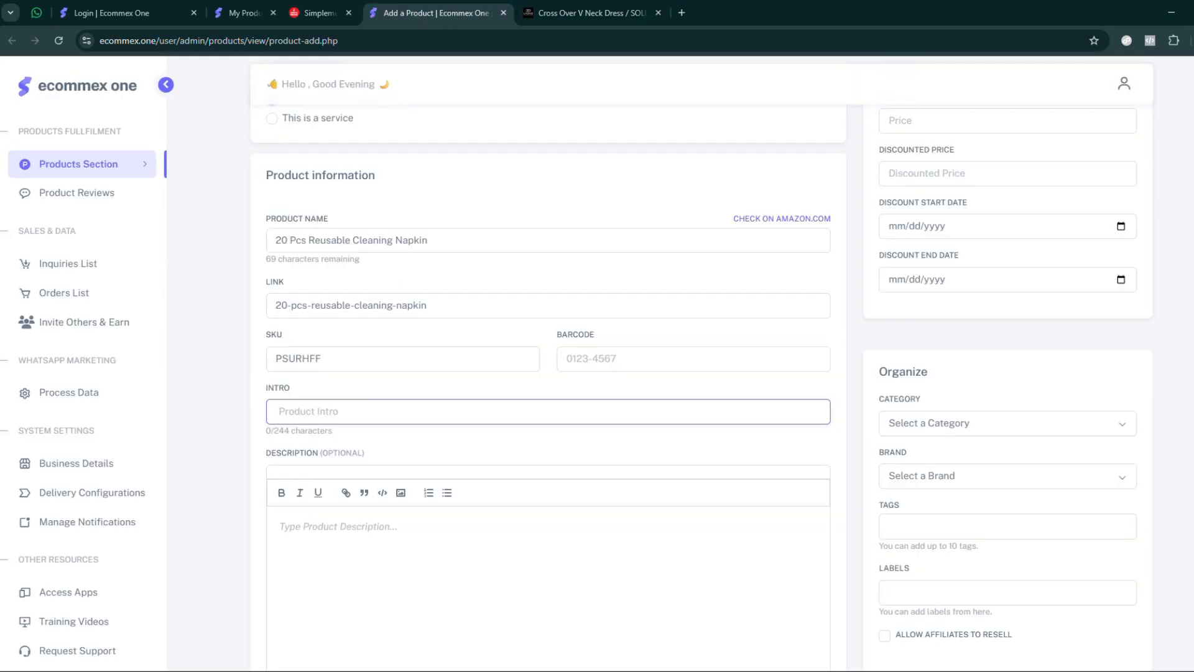
# - Fill in the product intro with "Durable, Reusable Cleaning Cloths for Every Kitchen Task"
pyautogui.hotkey('alt', 'Tab')
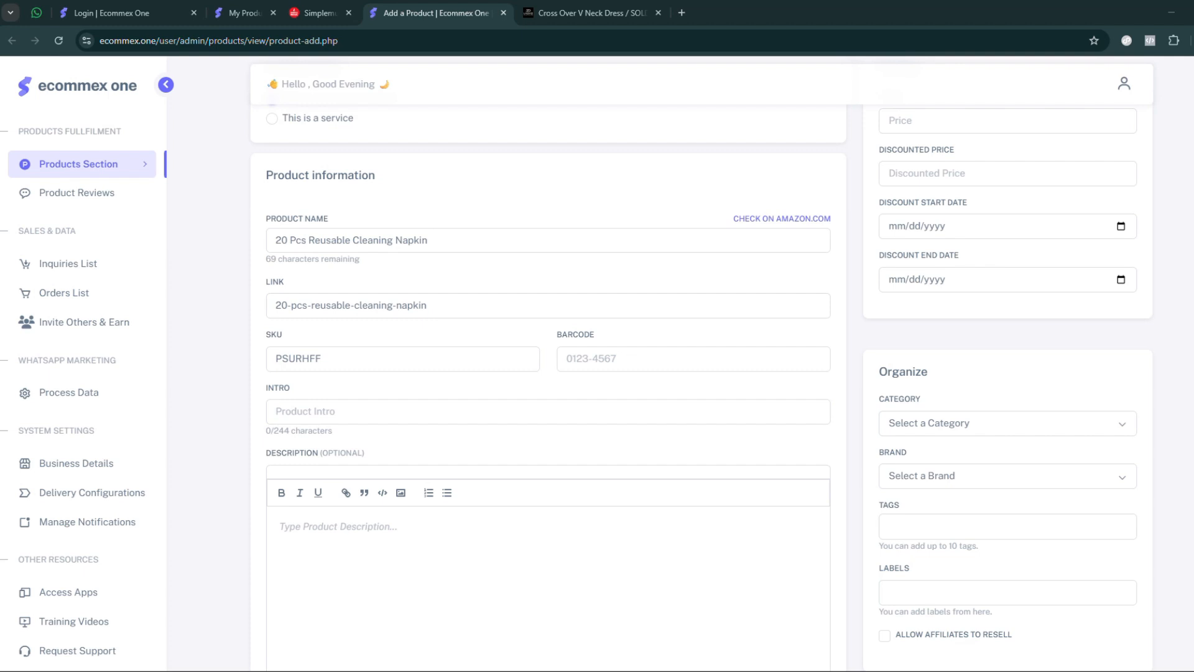
pyautogui.click(319, 411)
pyautogui.write('Durable, Reusable Cleaning Cloths for Every Kitchen Task')
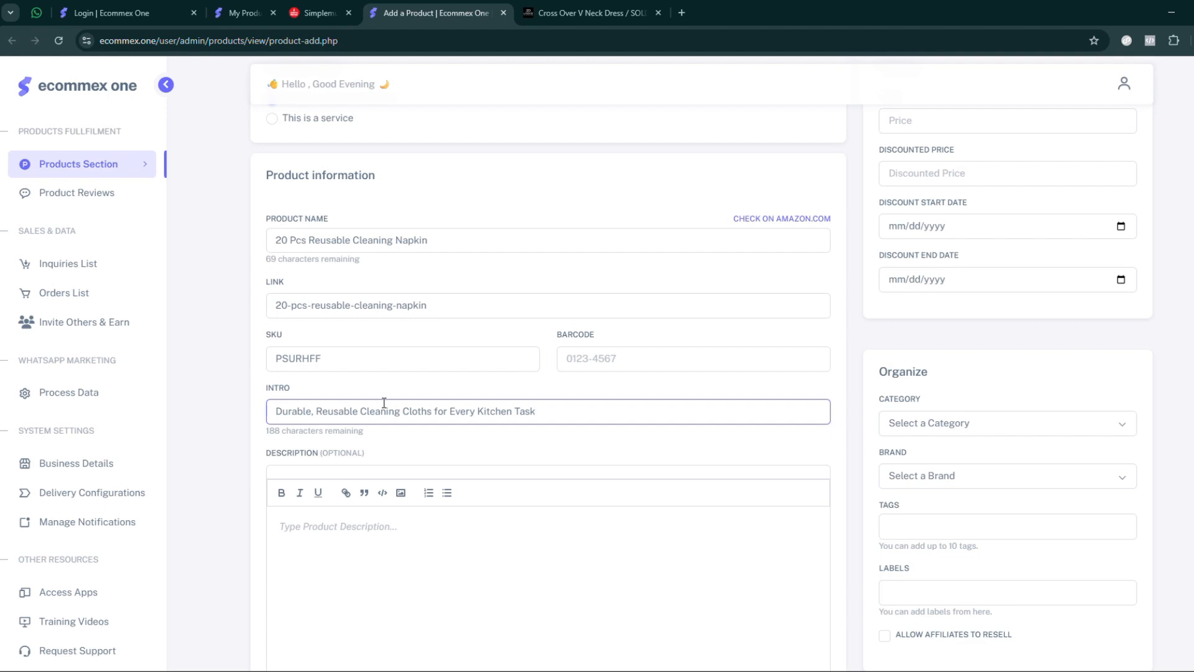
# - Paste the prepared napkin description, with its bulleted feature list, into the product description as plain text
pyautogui.scroll(-5, 221, 308)
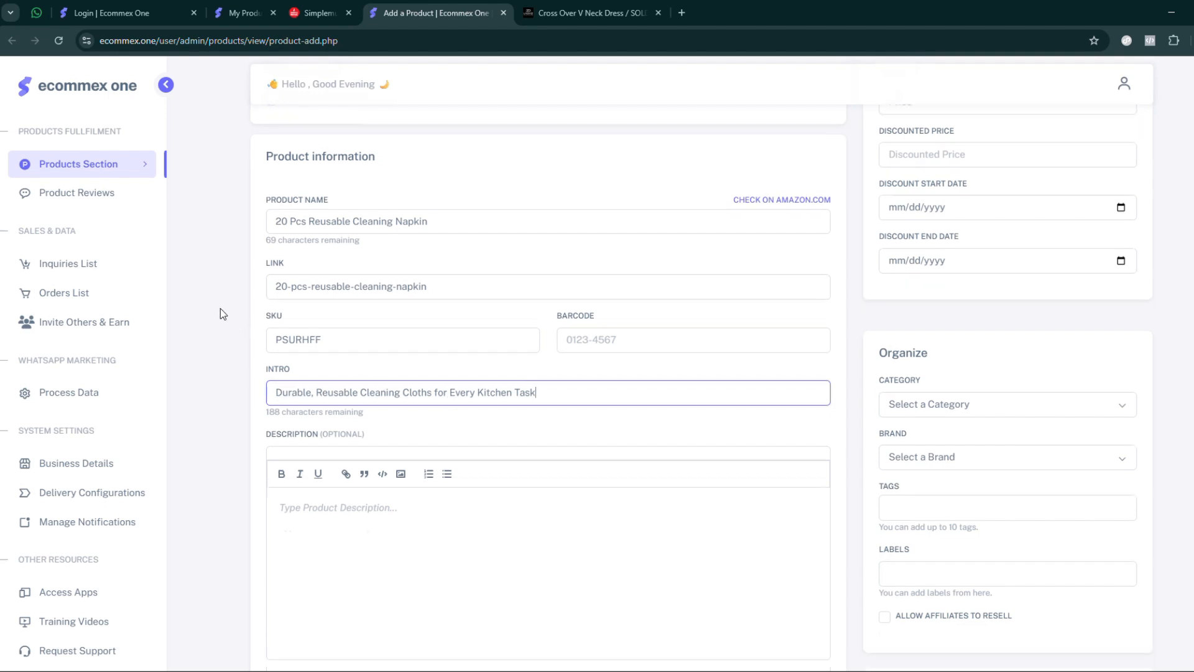
pyautogui.scroll(5, 422, 337)
pyautogui.scroll(-1, 298, 387)
pyautogui.scroll(-2, 297, 387)
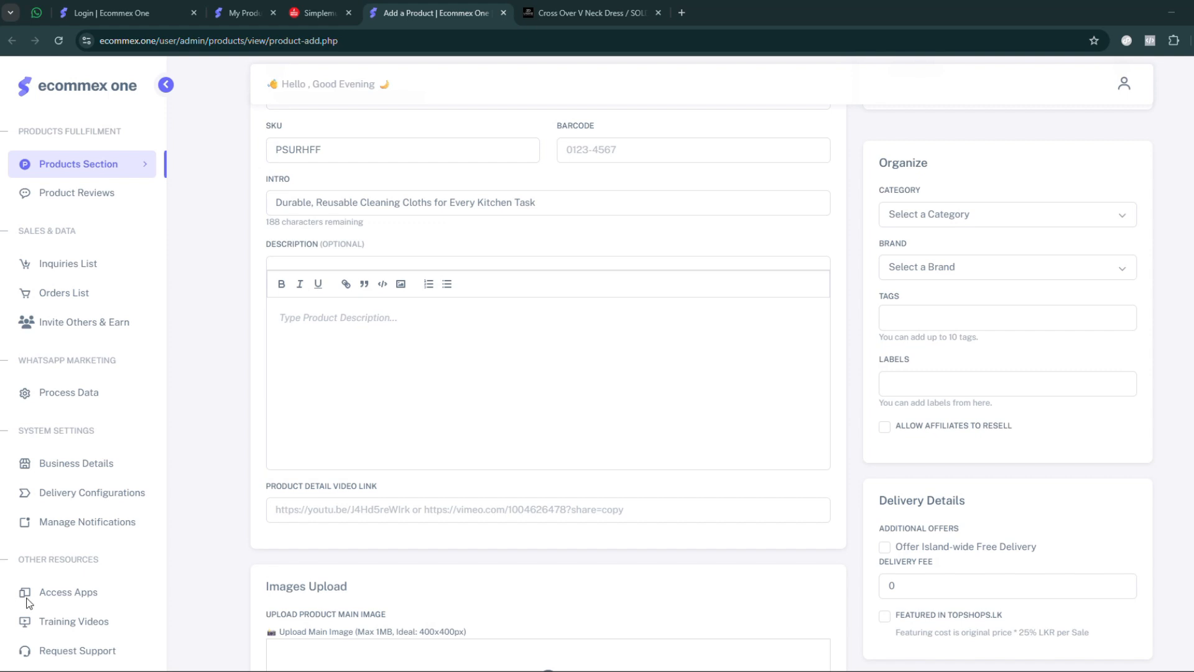
pyautogui.click(377, 334)
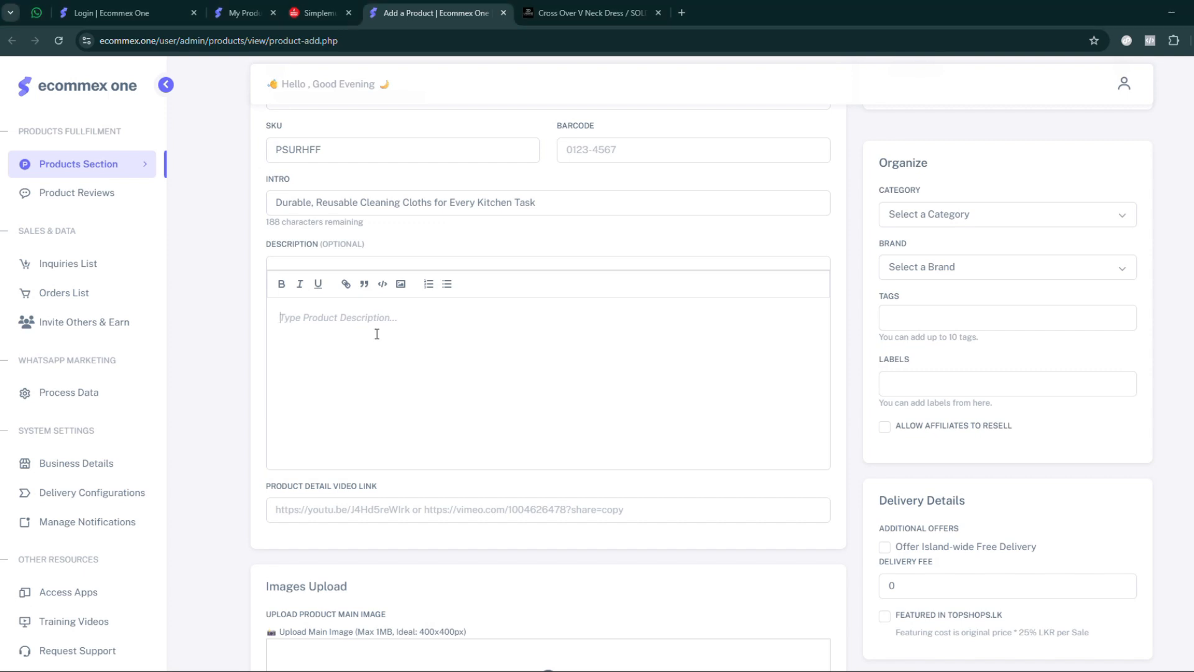
pyautogui.rightClick(352, 318)
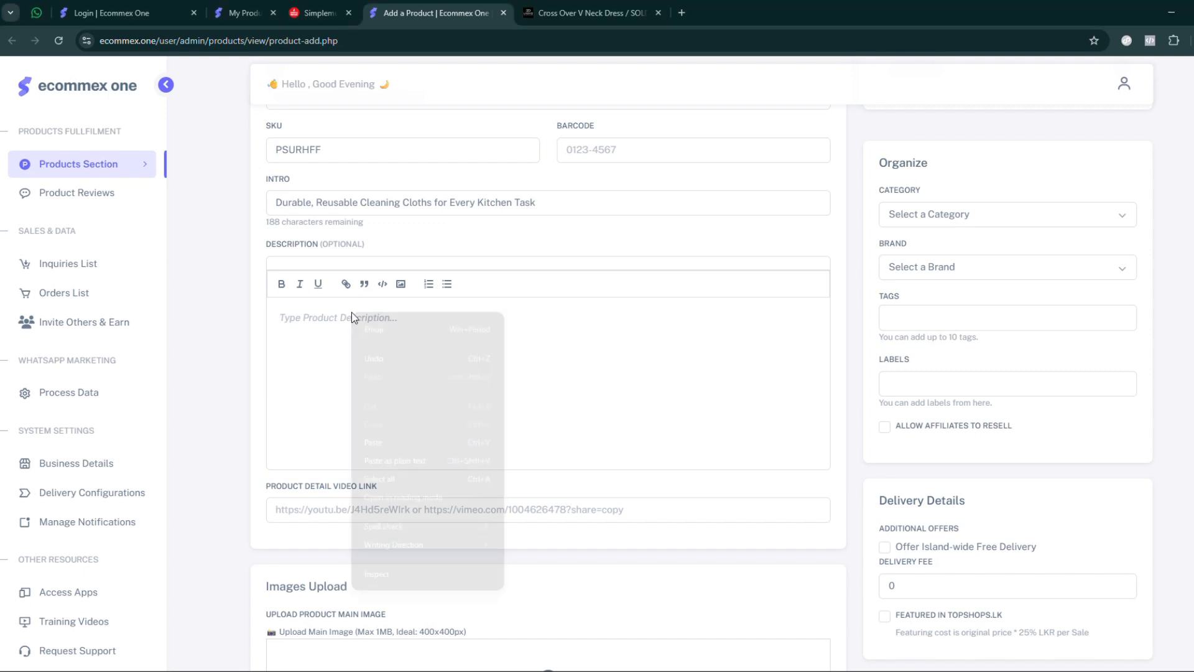
pyautogui.click(404, 460)
# - Upload uploaded_6936d95747b379.04102791.jpeg from Downloads as the product's main image
pyautogui.scroll(-5, 249, 311)
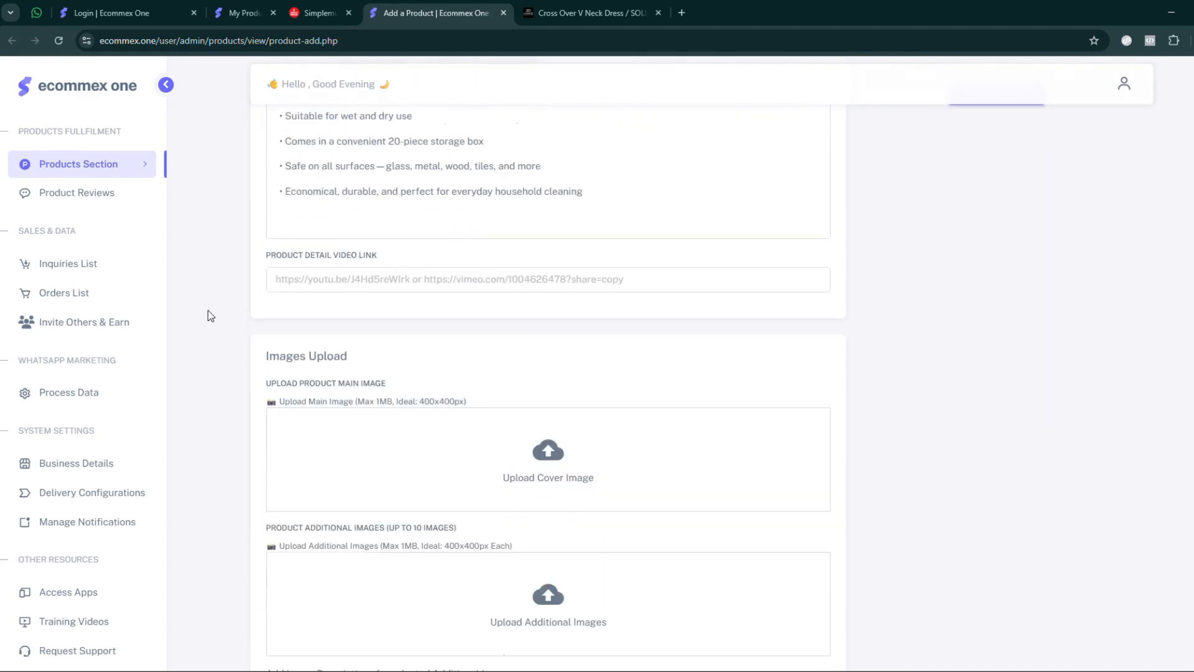
pyautogui.click(541, 451)
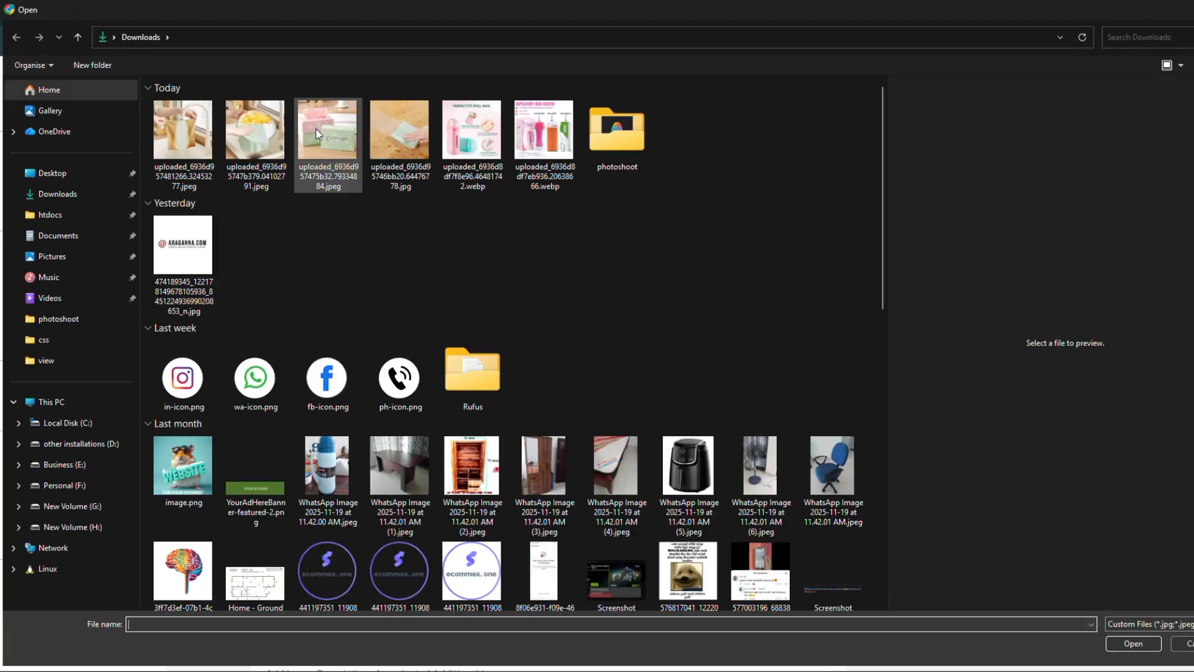
pyautogui.click(354, 133)
pyautogui.click(255, 133)
pyautogui.click(167, 126)
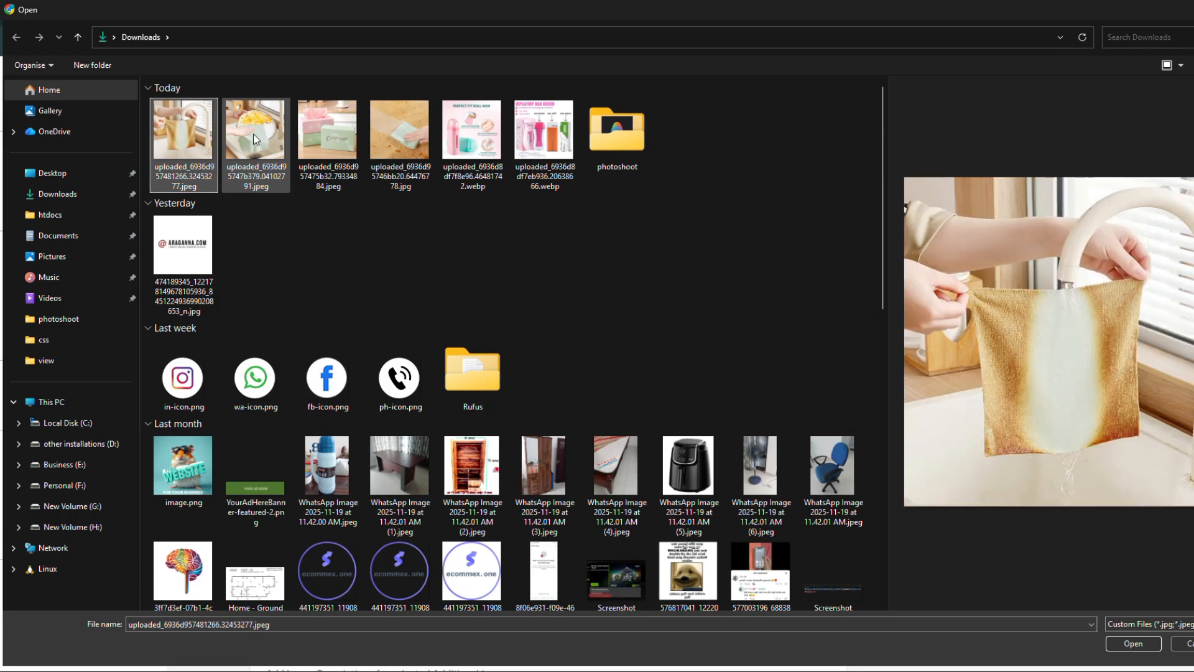
pyautogui.click(254, 136)
pyautogui.doubleClick(252, 134)
pyautogui.scroll(-5, 199, 361)
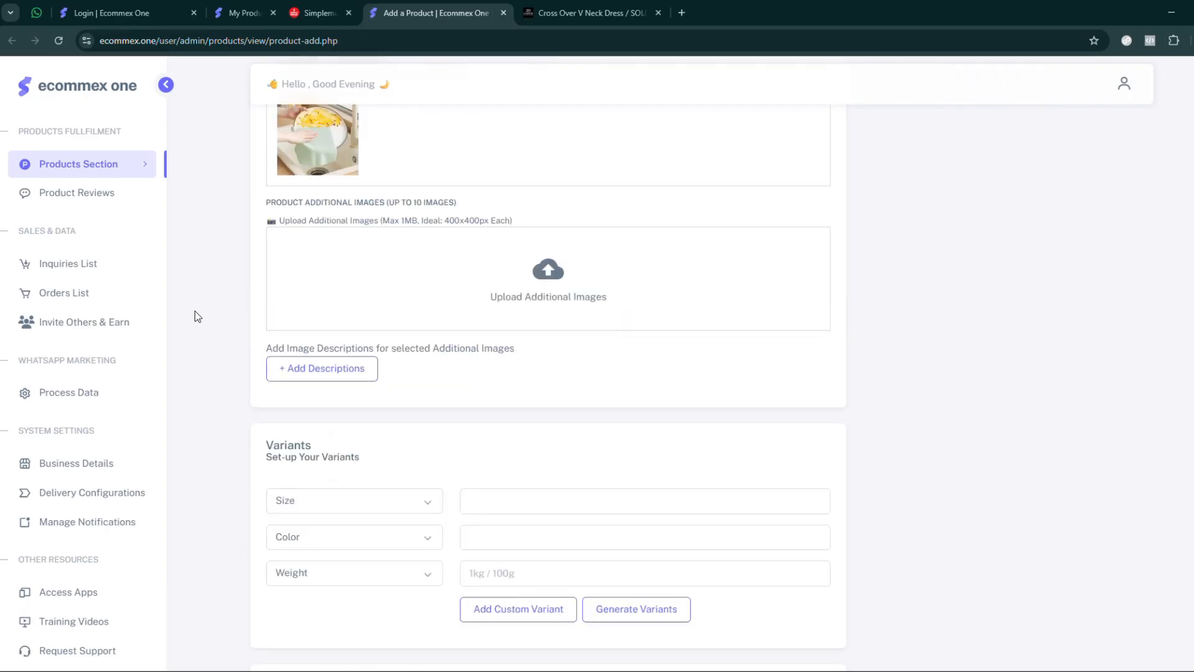
# - Upload uploaded_6936d957481266.32453277.jpeg, uploaded_6936d957475b32.79334884.jpeg and uploaded_6936d95746bb20.64476778.jpg from Downloads as the product's additional images
pyautogui.moveTo(307, 204); pyautogui.dragTo(400, 213)
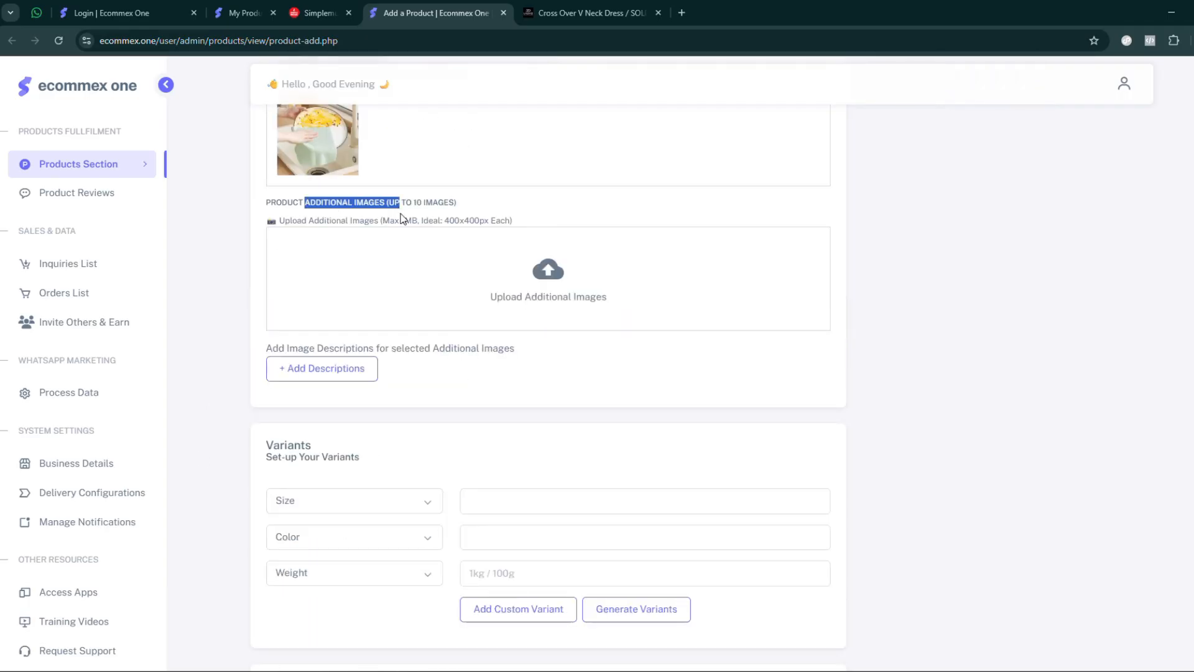
pyautogui.click(550, 291)
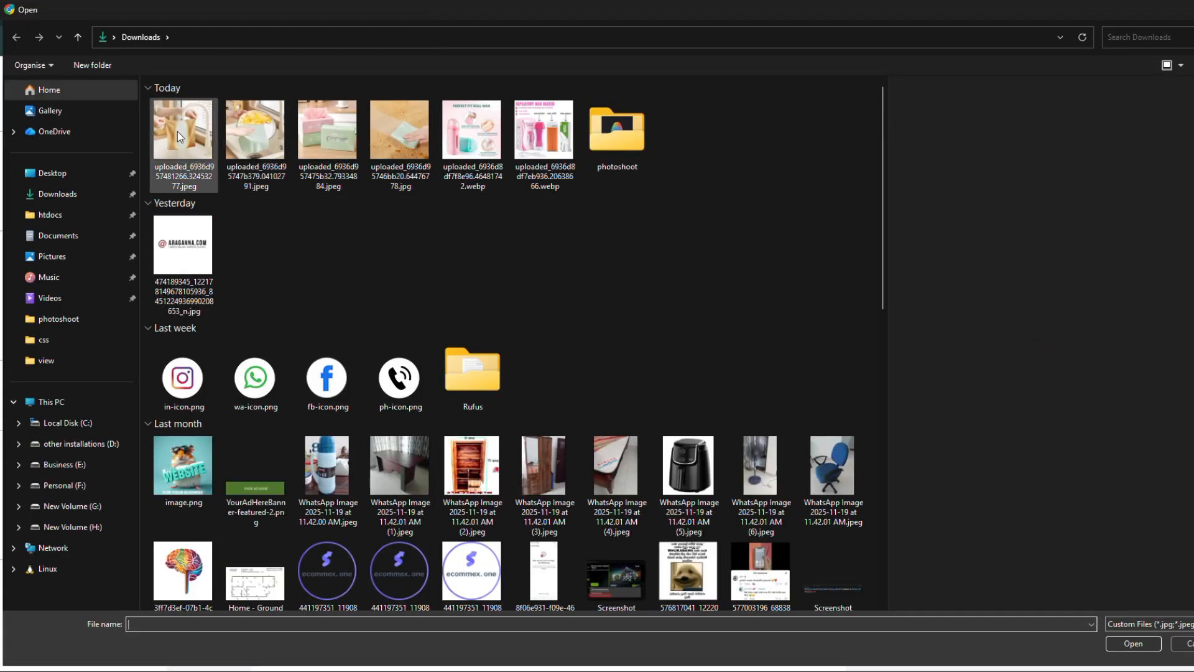
pyautogui.click(183, 131)
pyautogui.keyDown('ctrl'); pyautogui.click(318, 143); pyautogui.keyUp('ctrl')
pyautogui.keyDown('ctrl'); pyautogui.click(393, 128); pyautogui.keyUp('ctrl')
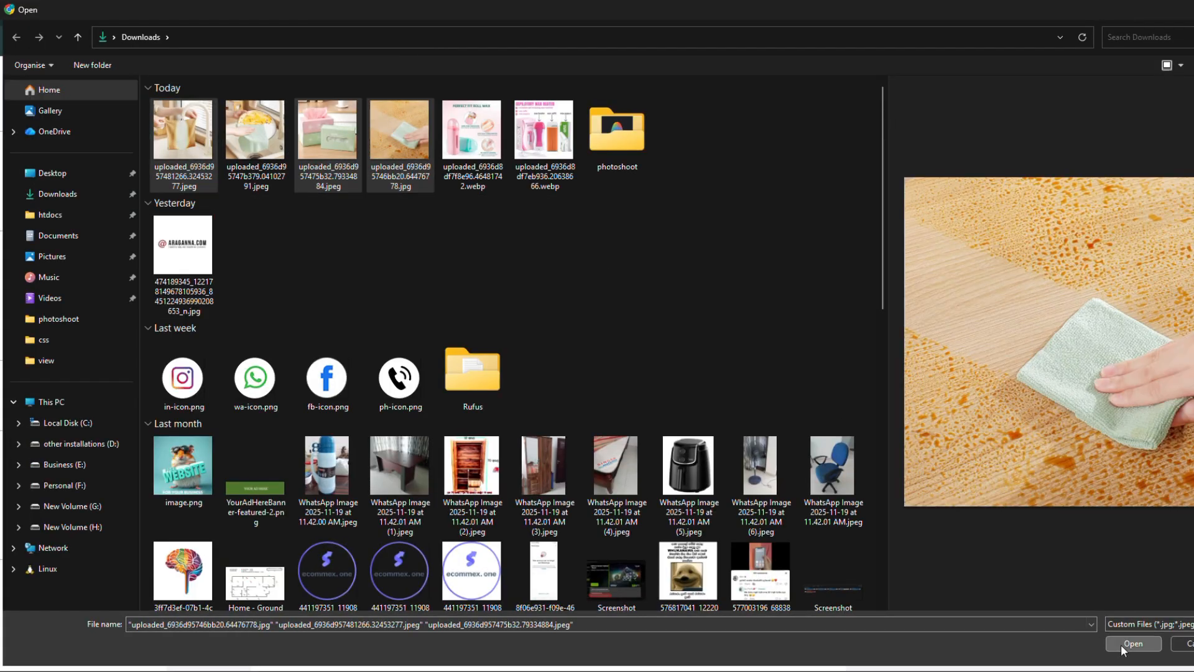
pyautogui.click(1130, 644)
# - Try 10 X 10 and 20 X 20 as size values in the variant setup and remove both again
pyautogui.scroll(-5, 232, 289)
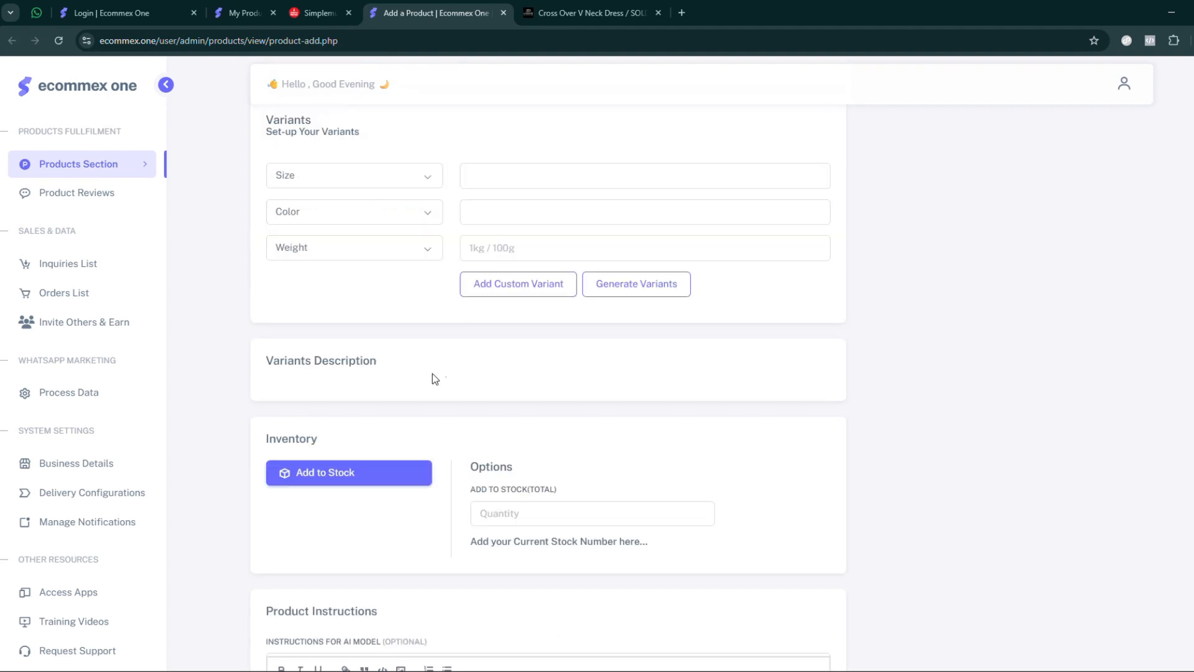
pyautogui.scroll(1, 219, 267)
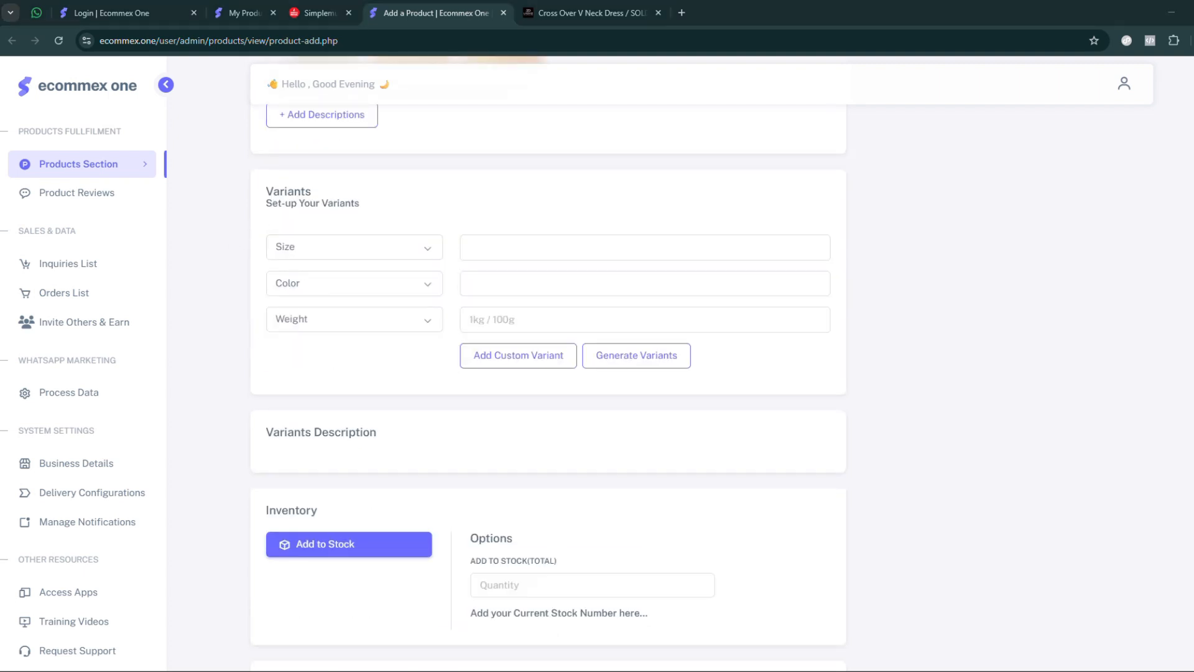
pyautogui.click(510, 249)
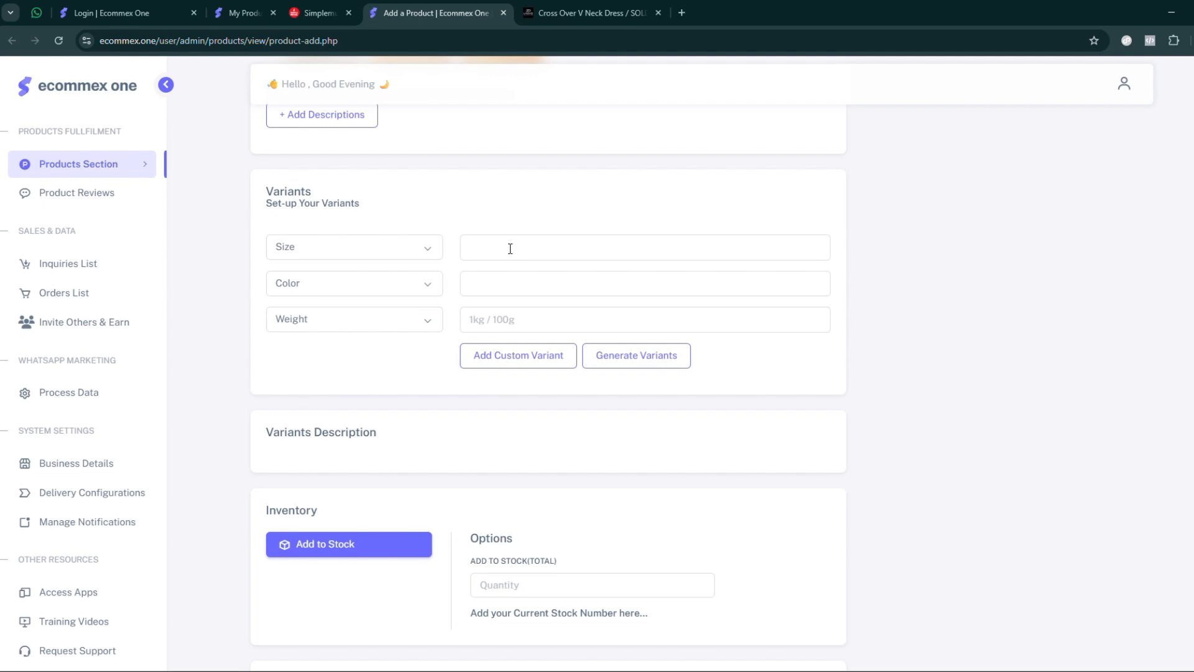
pyautogui.write('10X10')
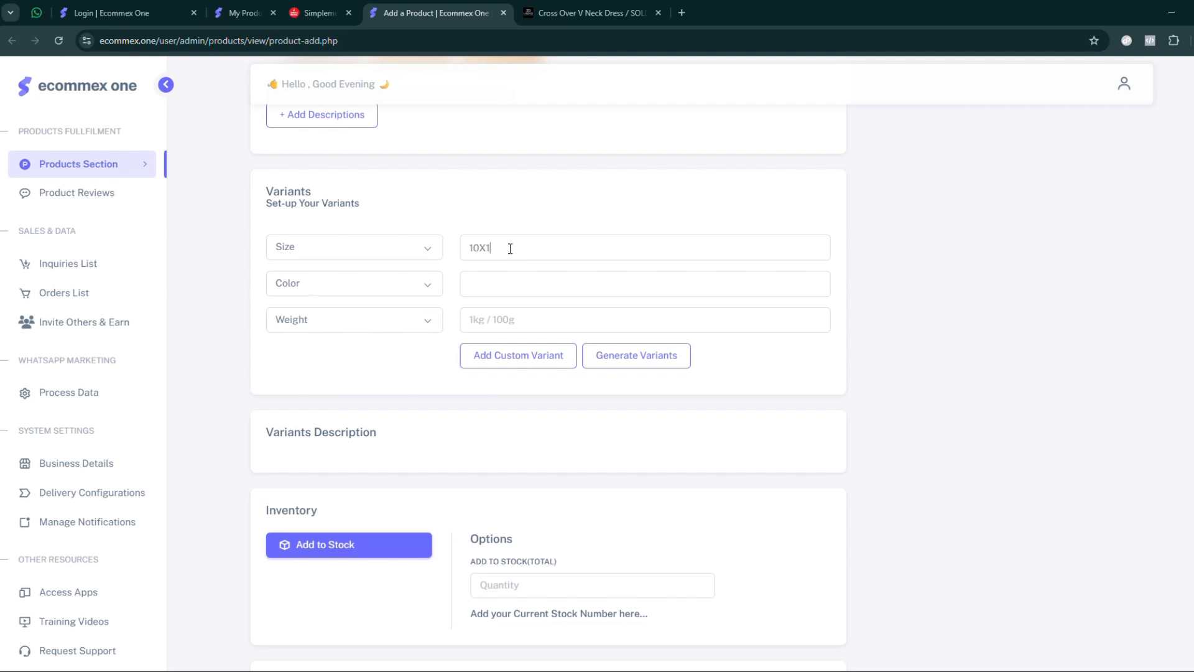
pyautogui.press('Left')
pyautogui.press('Left')
pyautogui.press('Return')
pyautogui.write('20 X 20')
pyautogui.press('Return')
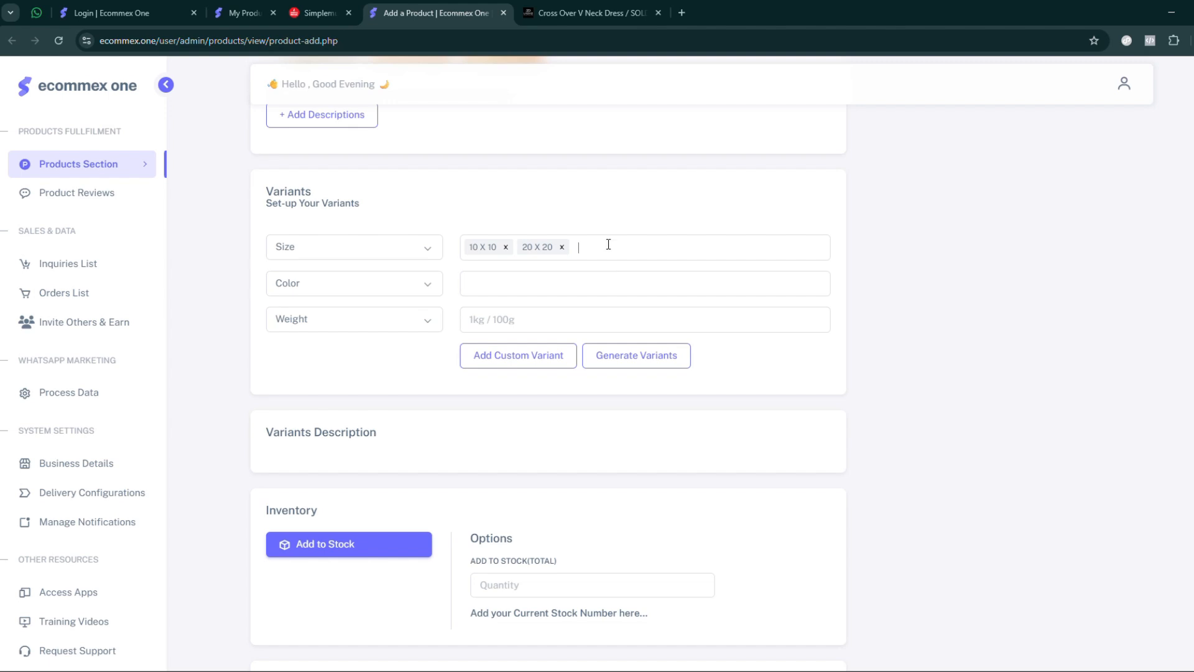
pyautogui.click(562, 247)
pyautogui.click(506, 247)
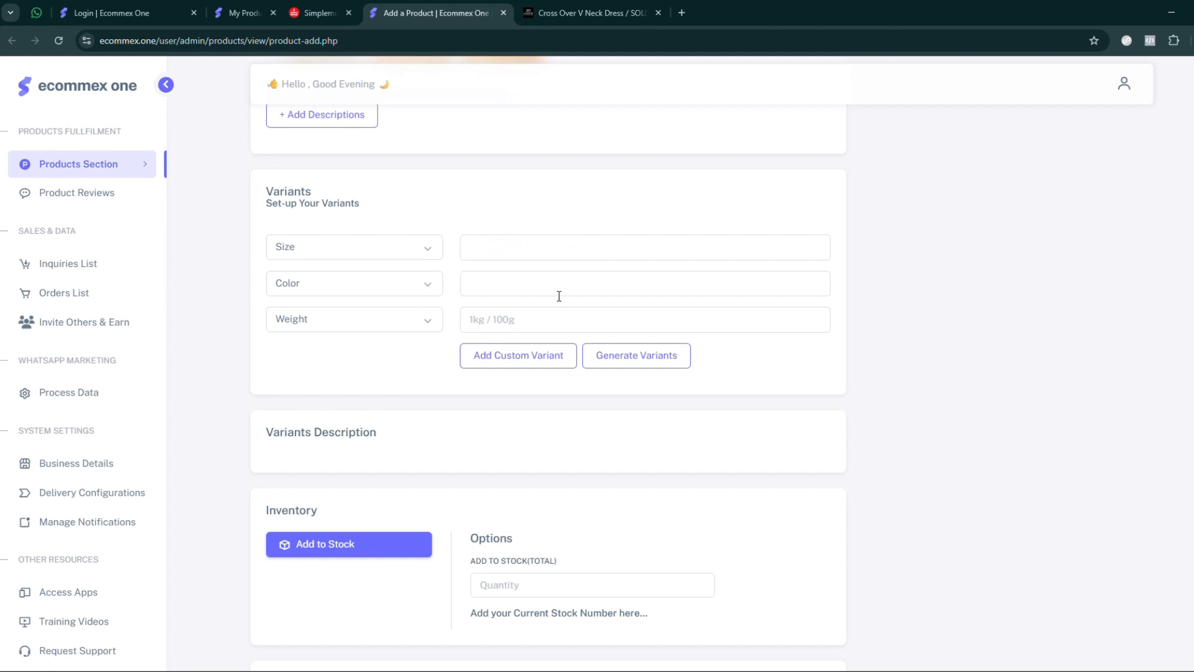
# - Add Small, Medium and Large as the size values in the product's variant setup
pyautogui.scroll(-5, 559, 296)
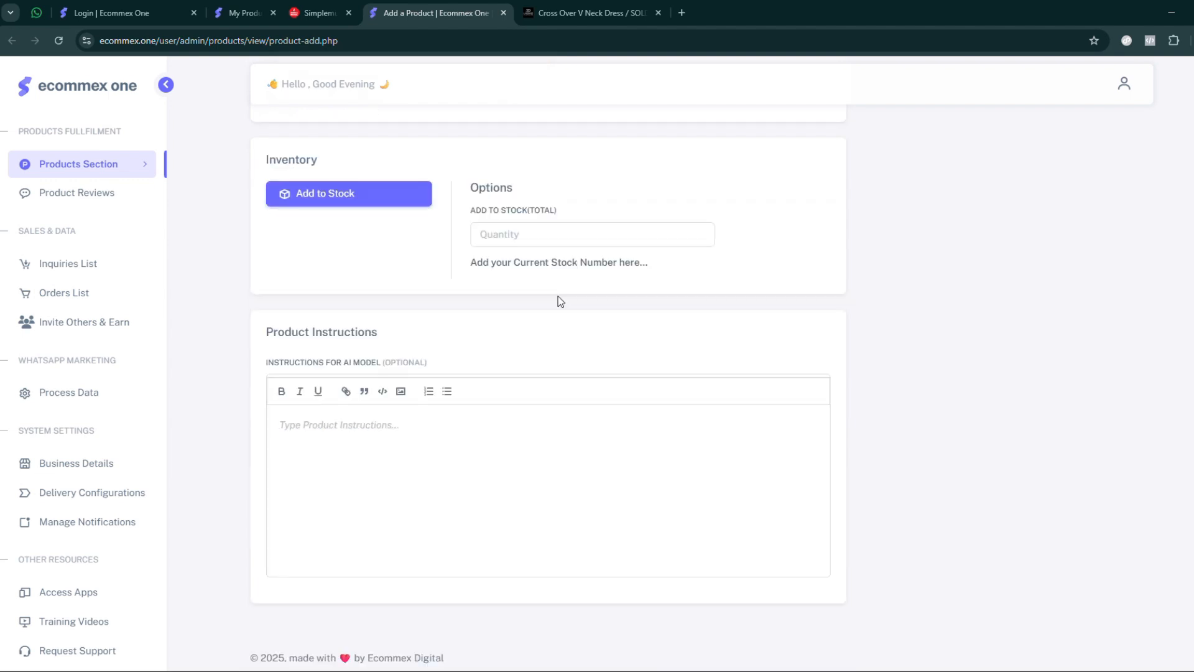
pyautogui.scroll(5, 565, 304)
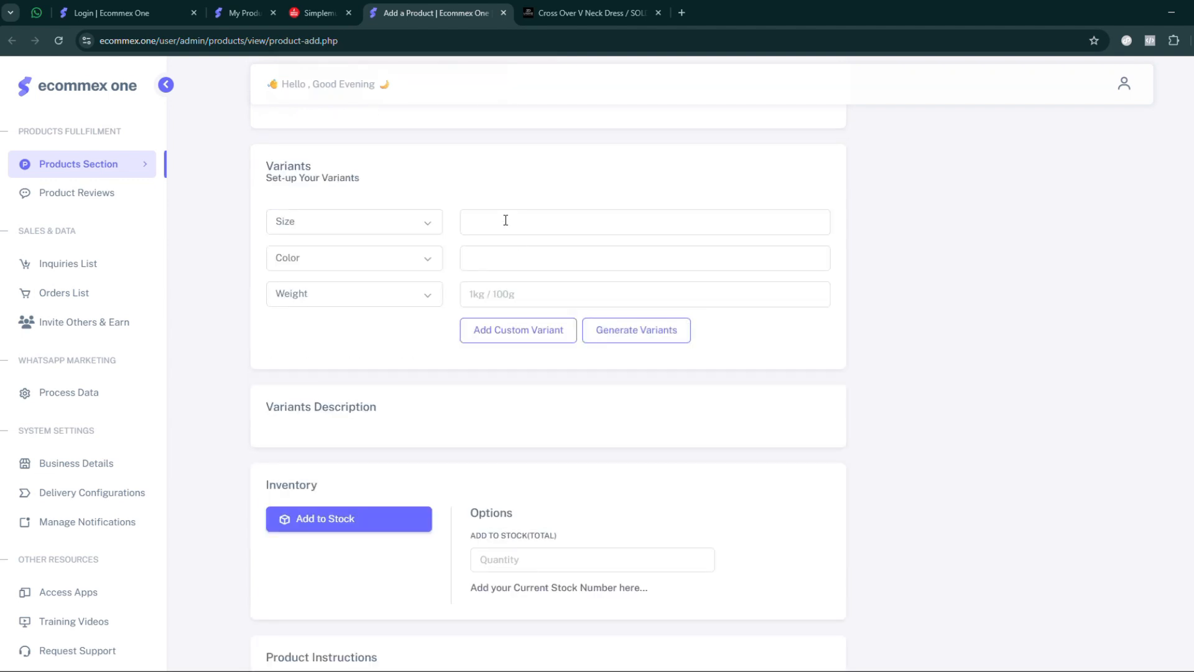
pyautogui.click(505, 220)
pyautogui.write('Small')
pyautogui.press('Return')
pyautogui.write('Med')
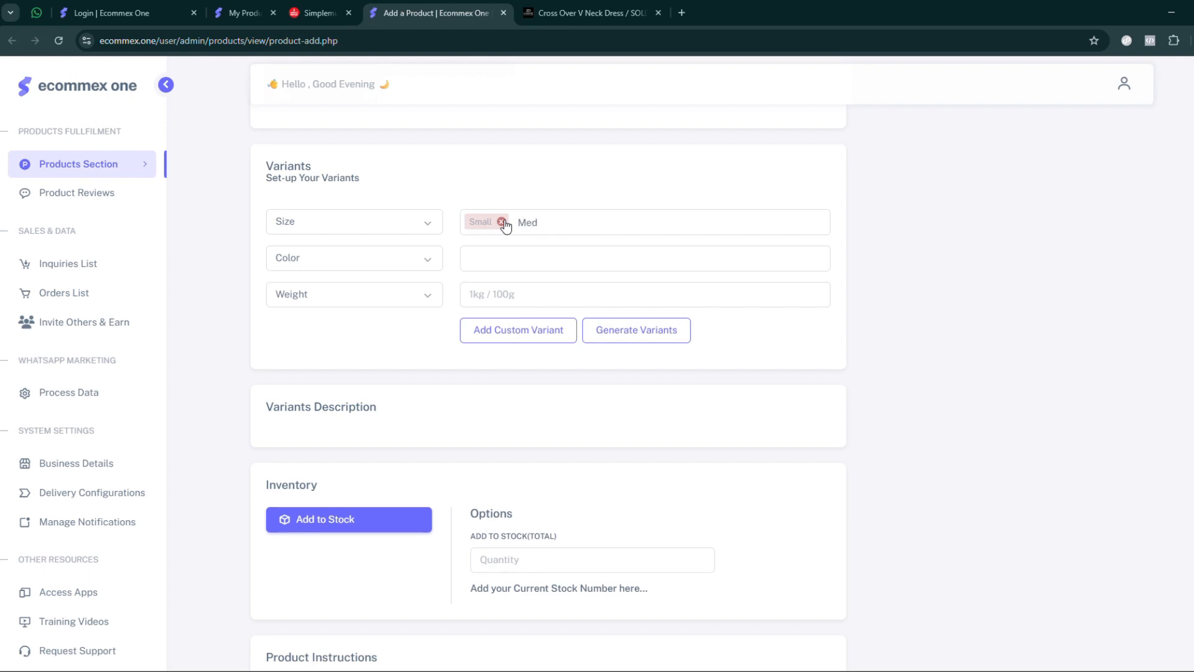
pyautogui.write('ium')
pyautogui.press('Return')
pyautogui.write('Large')
pyautogui.press('Return')
# - Try the UK10 and 12 size options on the Cross Over V Neck Dress store page and return to the product form
pyautogui.click(562, 14)
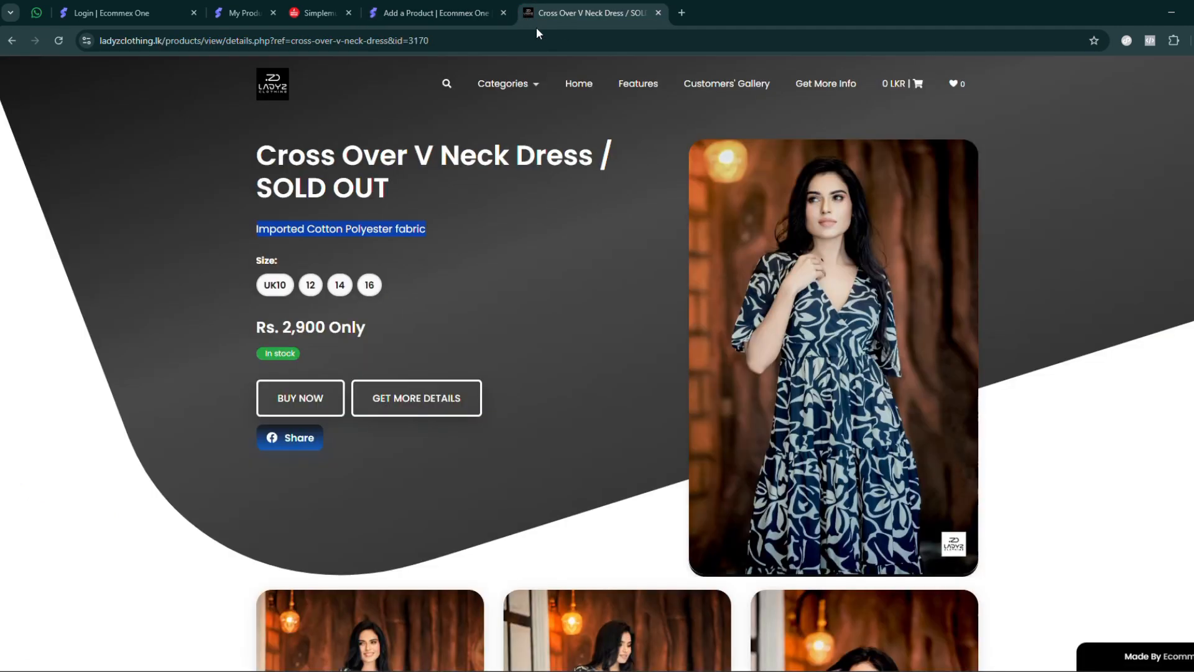
pyautogui.click(285, 292)
pyautogui.click(313, 293)
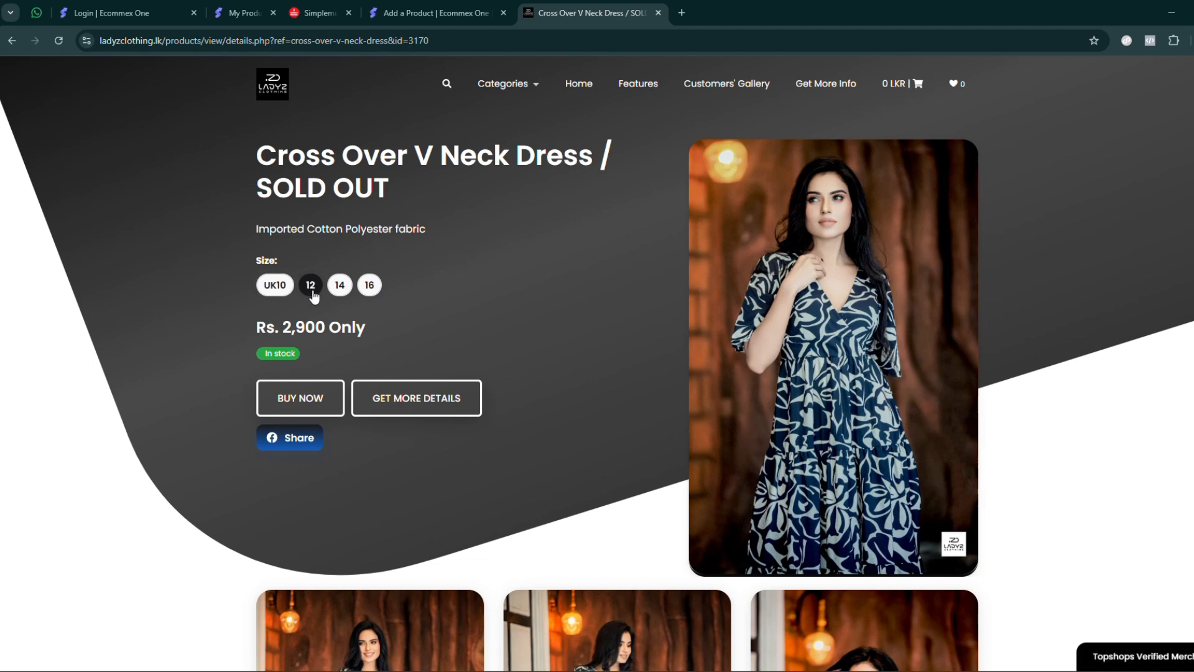
pyautogui.click(417, 19)
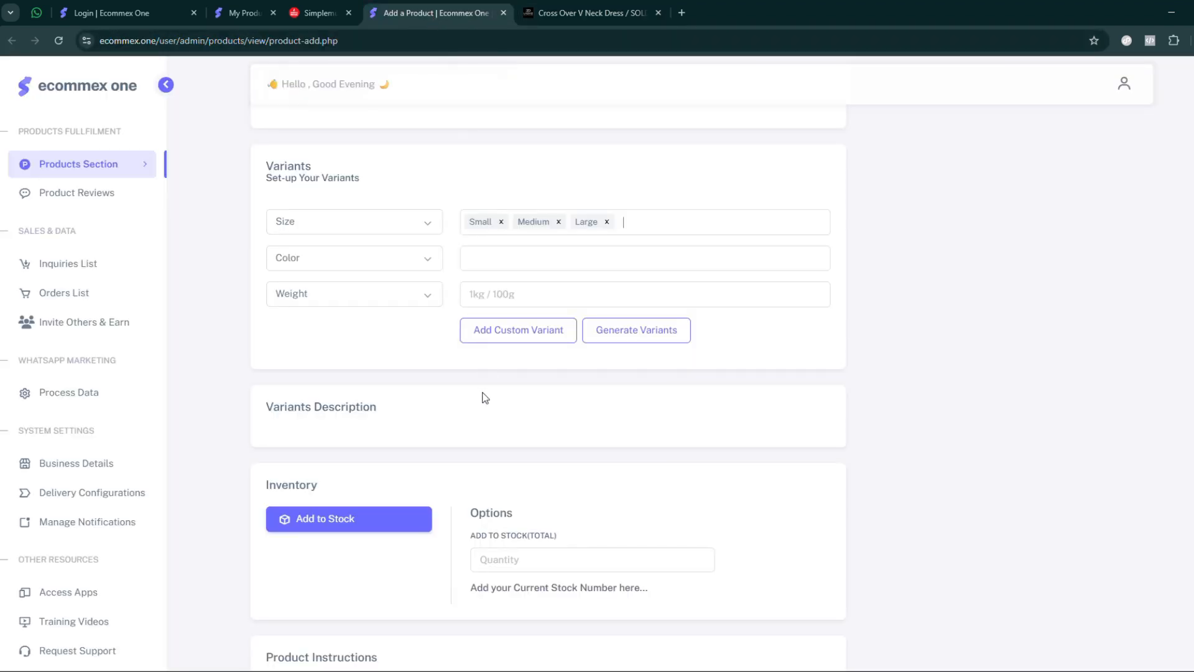
# - Add #FF0000 and Blue as the color values in the variant setup
pyautogui.click(503, 264)
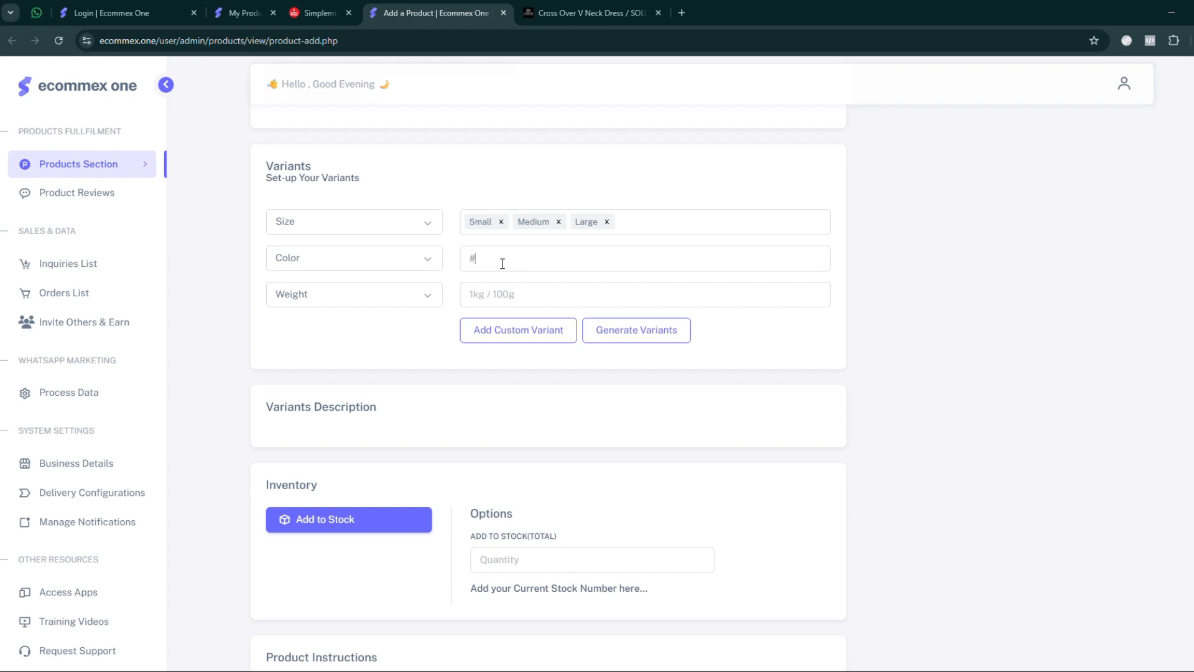
pyautogui.write('FF0000')
pyautogui.press('Return')
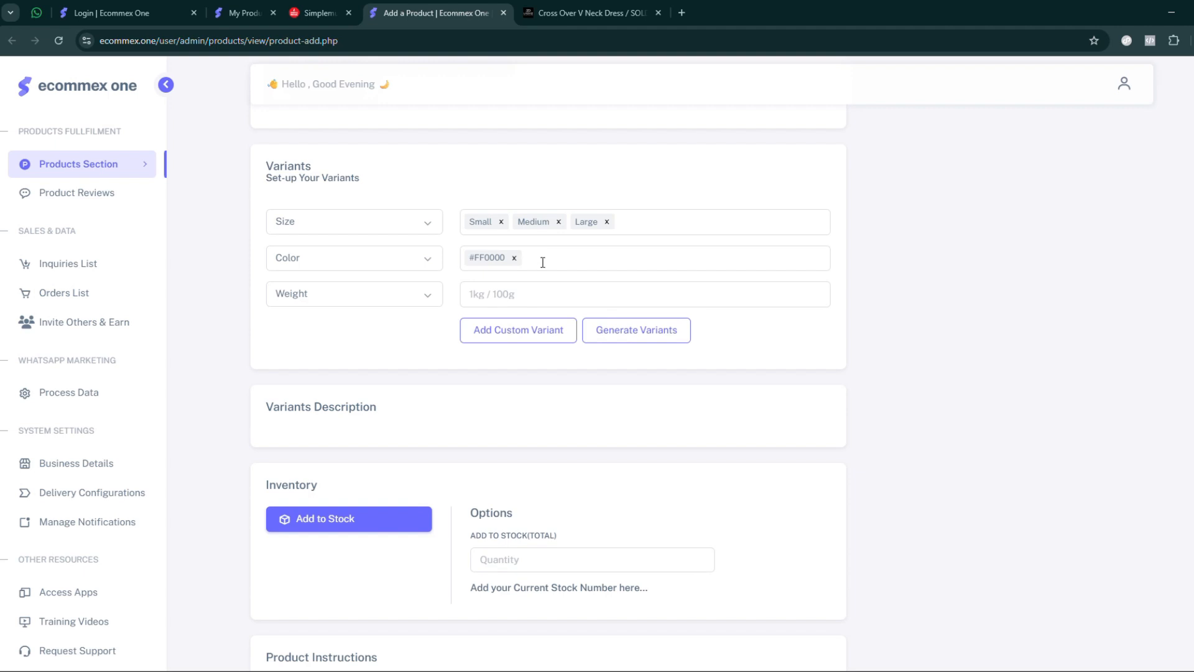
pyautogui.write('Blue')
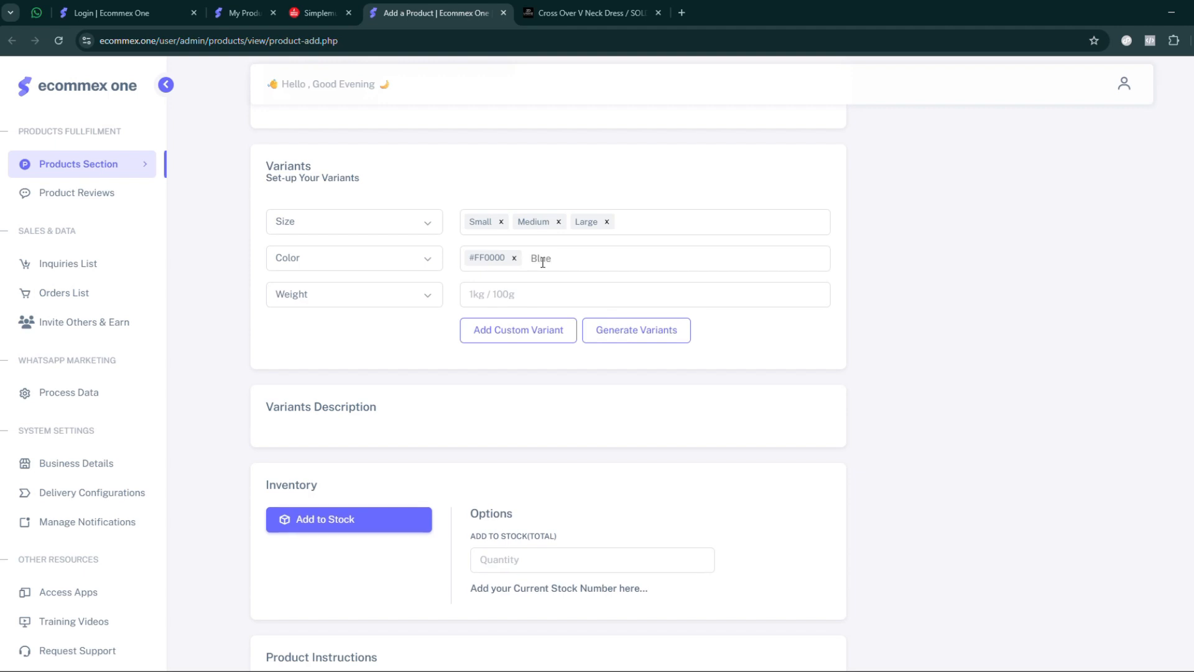
pyautogui.press('Return')
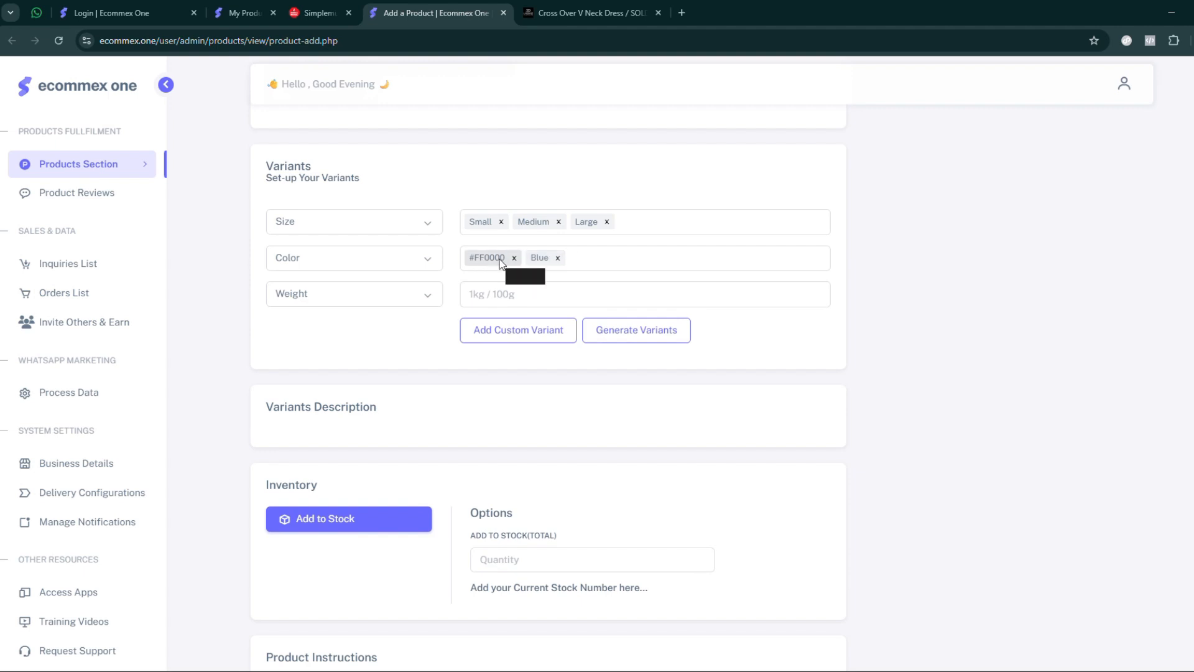
# - Add 100g and 200g as the weight values in the variant setup
pyautogui.click(519, 295)
pyautogui.write('100g')
pyautogui.press('Return')
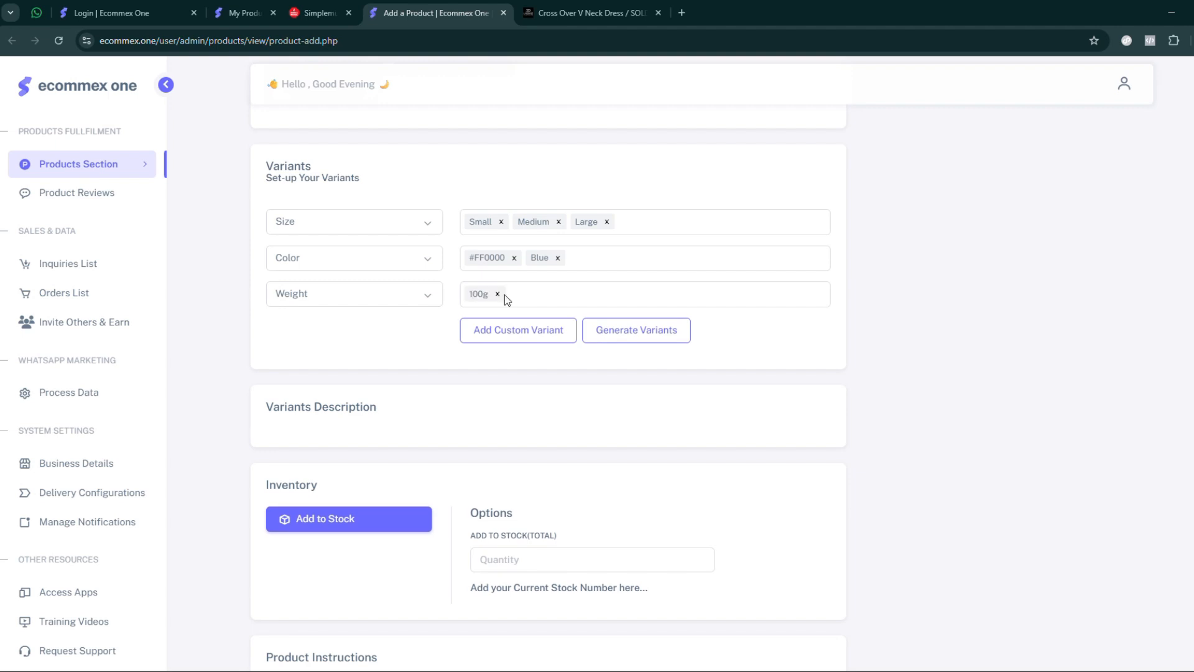
pyautogui.write('200')
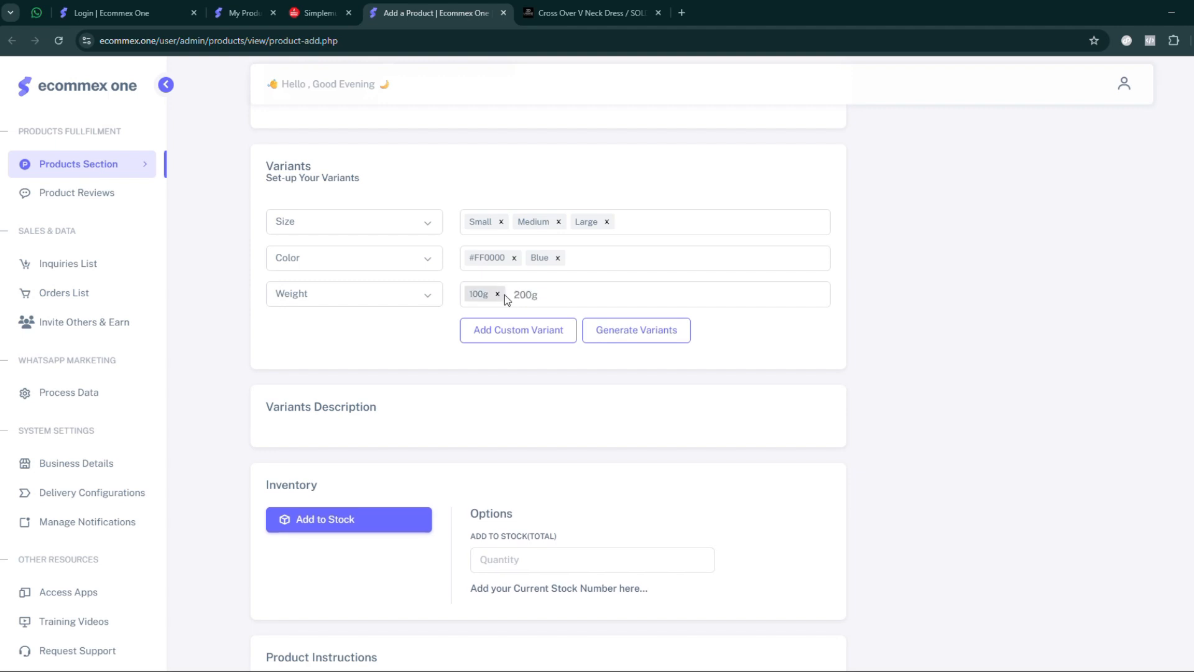
pyautogui.write('g')
pyautogui.press('Return')
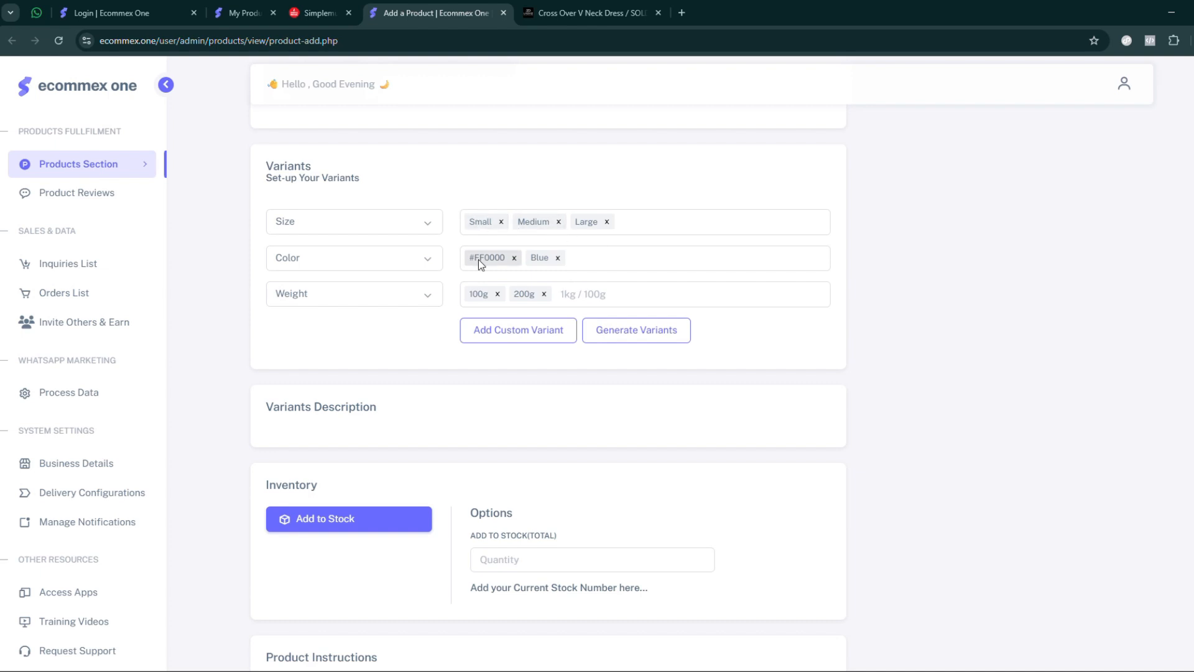
# - Replace the #FF0000 color value with Red
pyautogui.click(514, 257)
pyautogui.click(522, 257)
pyautogui.write('Red')
pyautogui.press('Return')
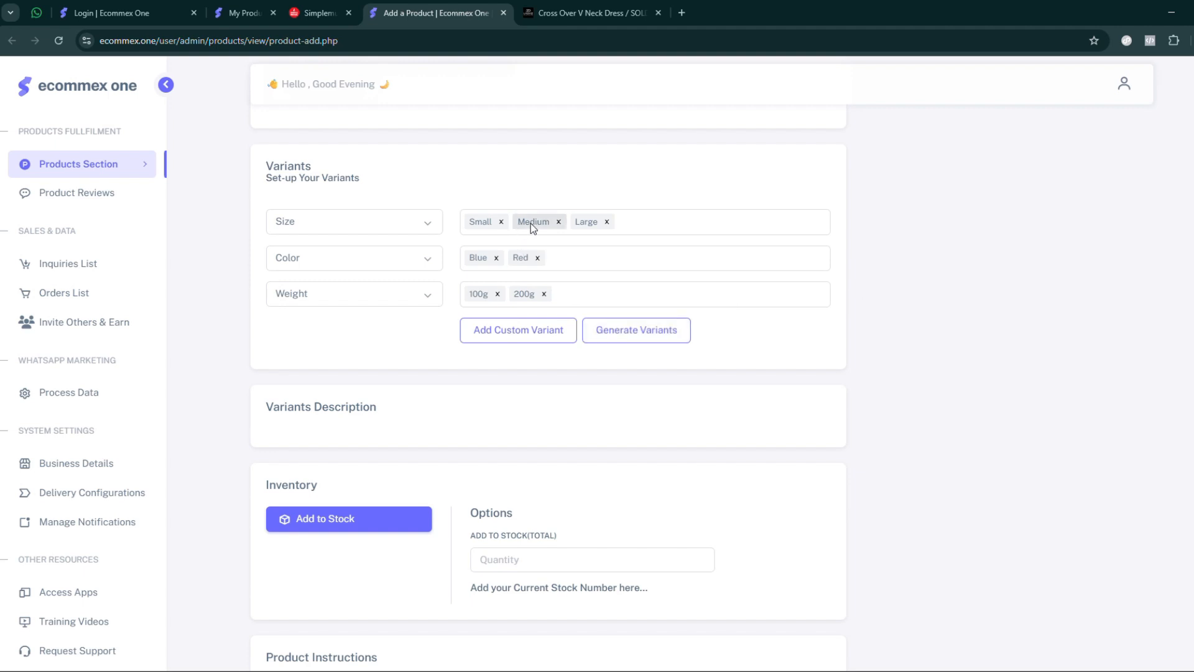
# - Generate the variants from the size, color and weight values and review the list of combinations
pyautogui.click(635, 336)
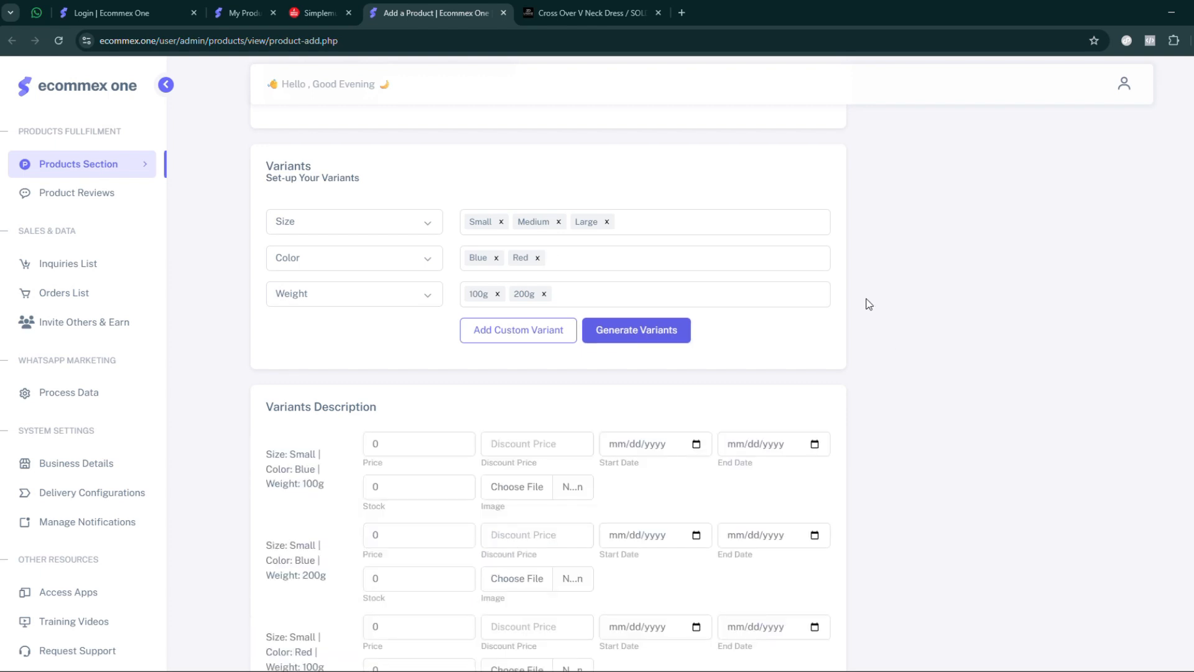
pyautogui.scroll(-5, 868, 303)
pyautogui.scroll(-10, 872, 305)
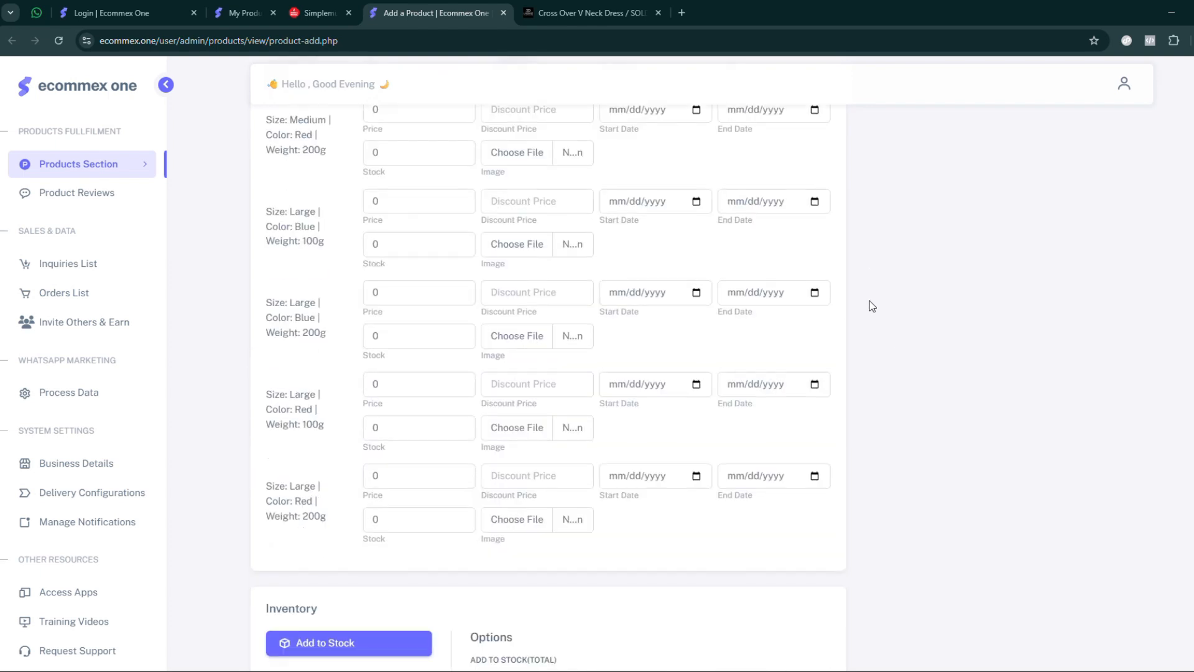
pyautogui.scroll(15, 872, 305)
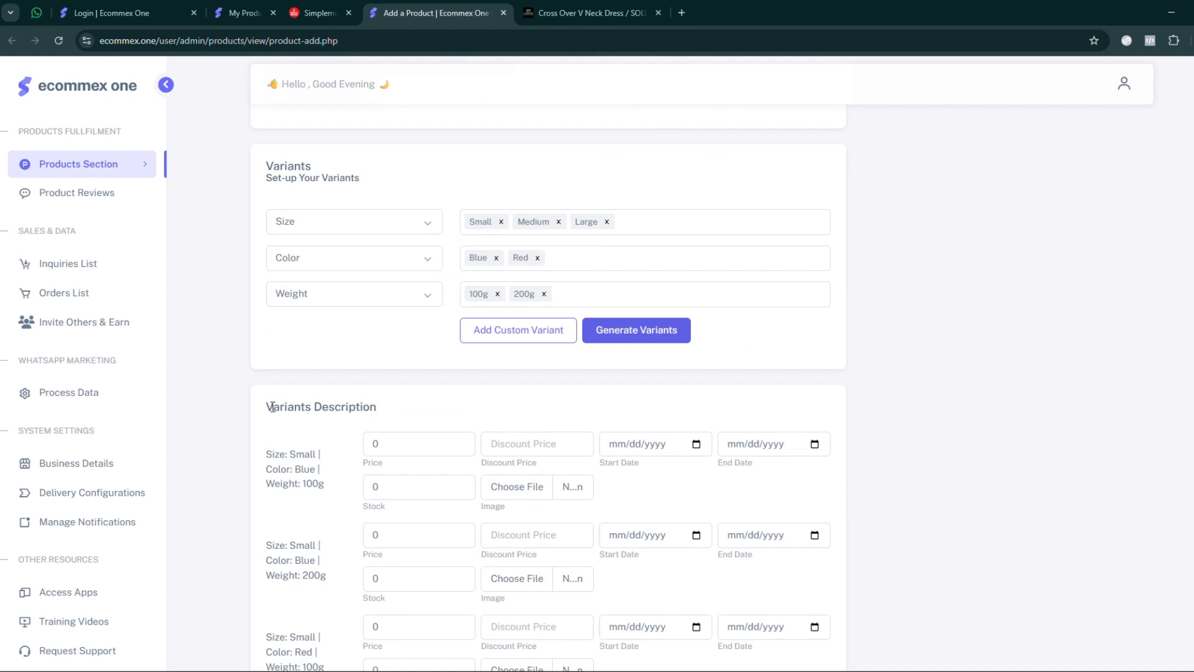
pyautogui.scroll(-5, 294, 408)
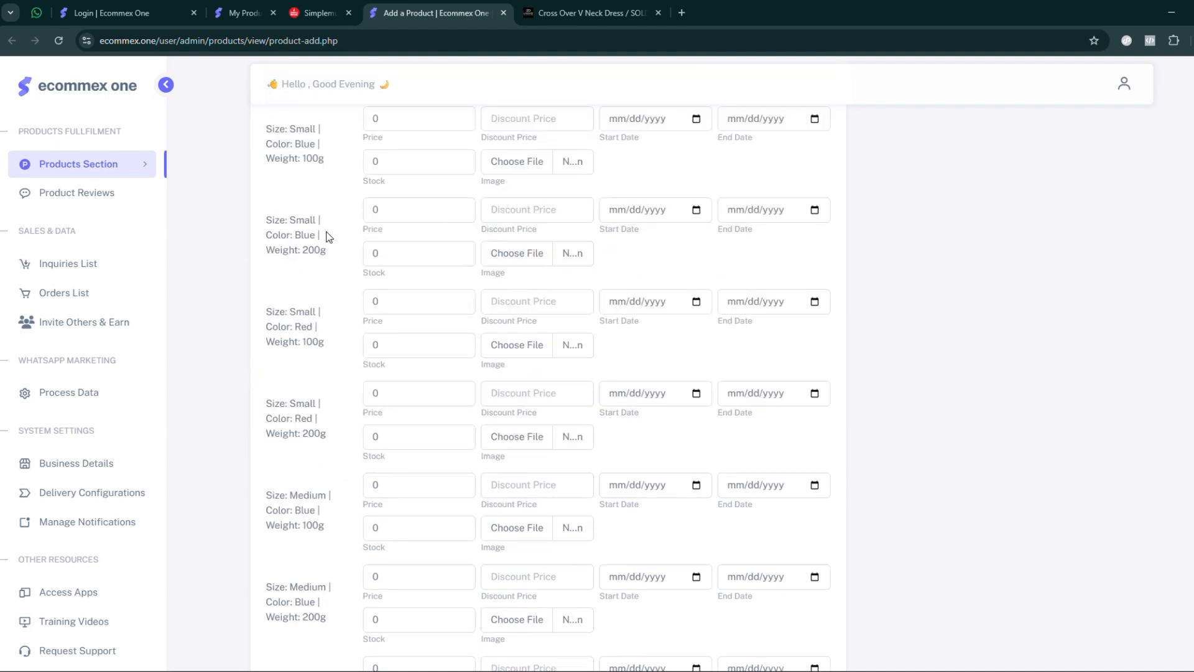
pyautogui.scroll(2, 328, 237)
pyautogui.moveTo(266, 218); pyautogui.dragTo(323, 259)
pyautogui.scroll(1, 323, 259)
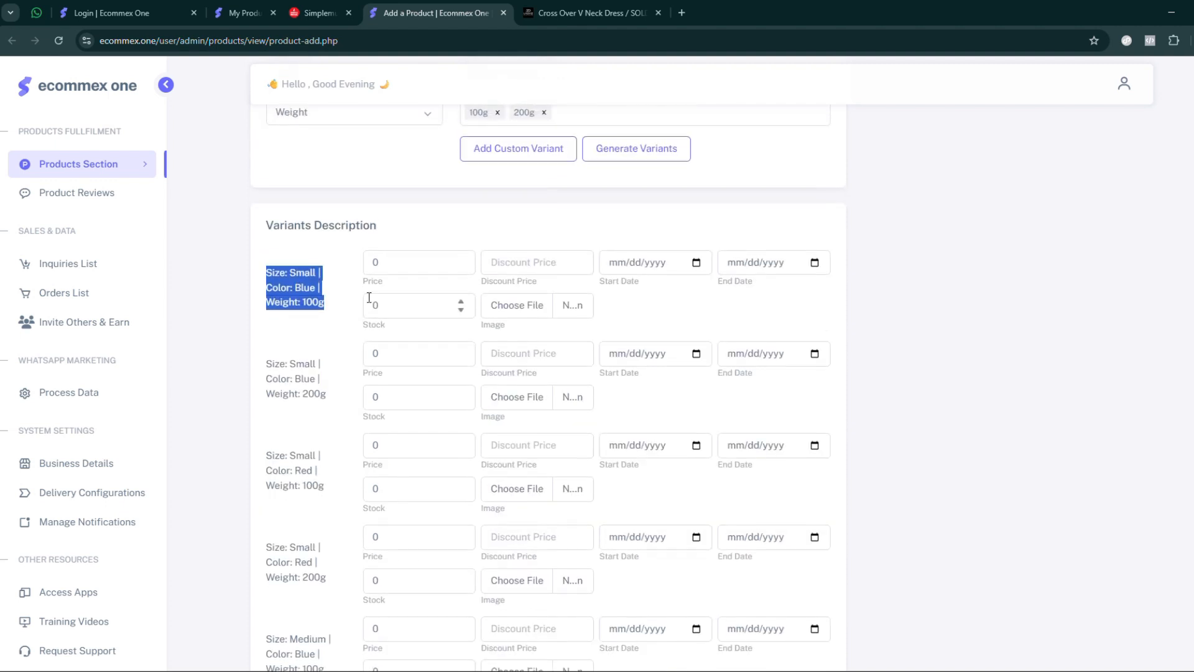
# - Examine the price, discount price, start and end date, stock and image fields of the Small, Blue, 100g variant
pyautogui.doubleClick(372, 266)
pyautogui.click(560, 266)
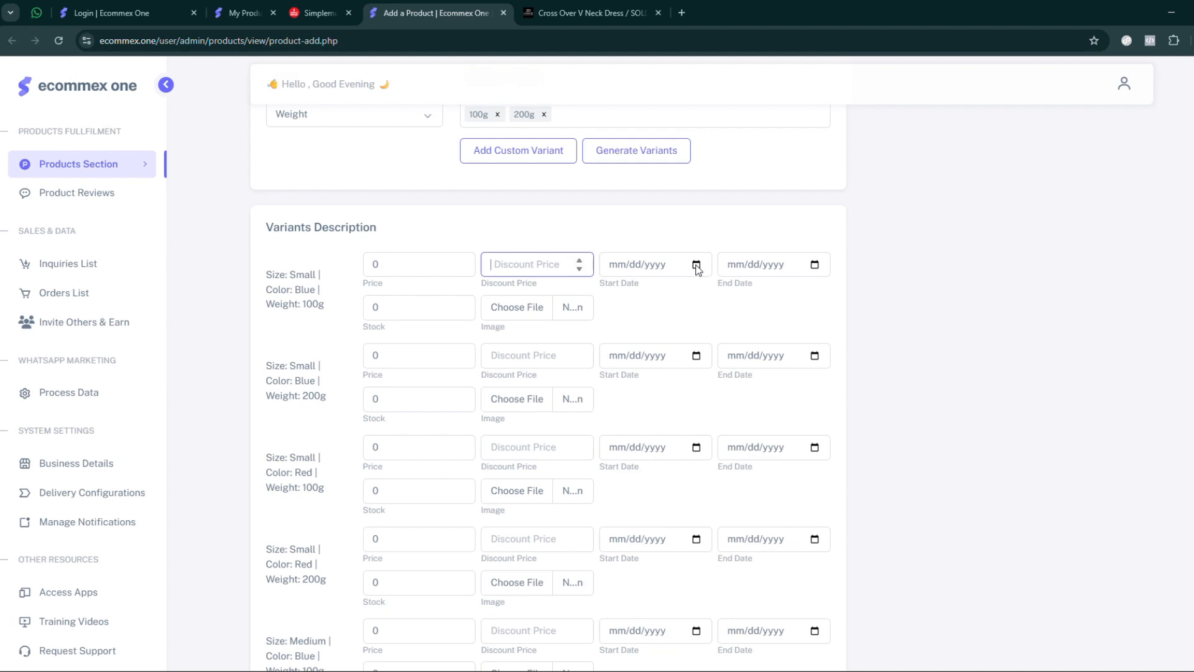
pyautogui.moveTo(606, 284); pyautogui.dragTo(654, 288)
pyautogui.moveTo(729, 284); pyautogui.dragTo(816, 285)
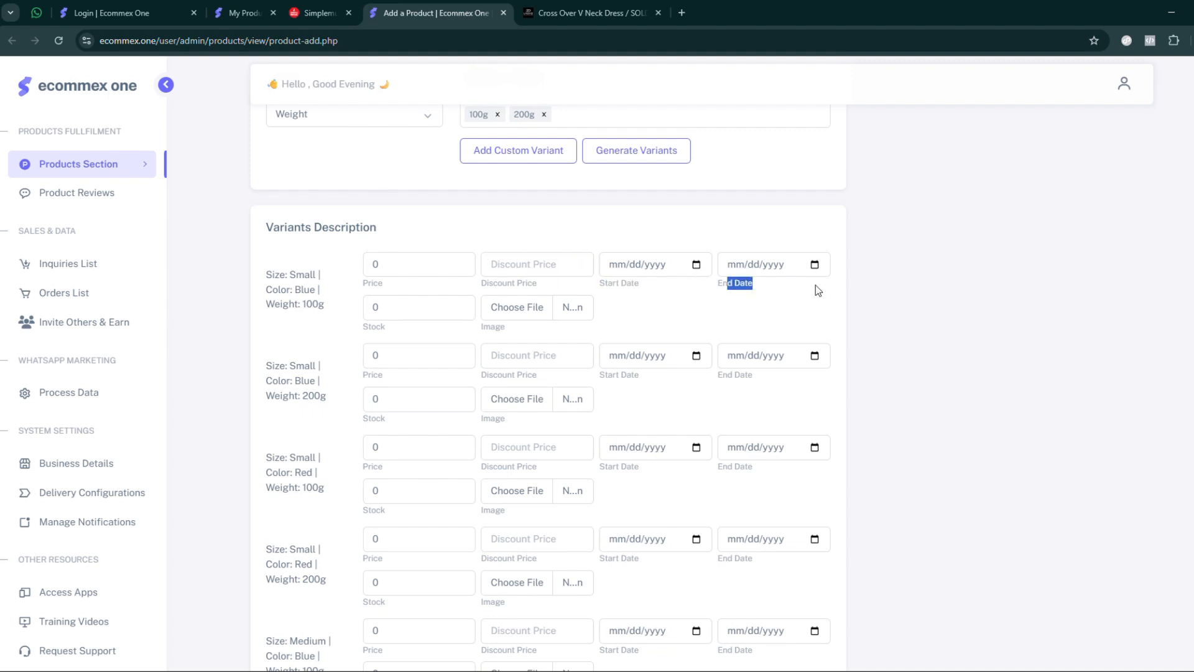
pyautogui.doubleClick(379, 307)
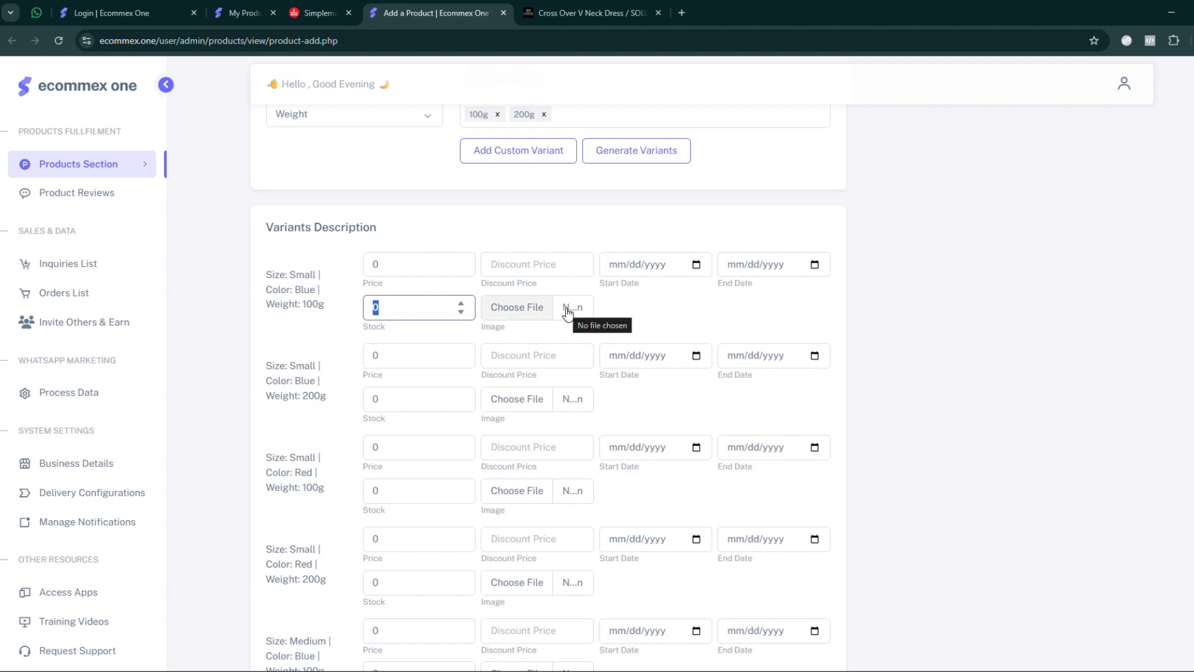
pyautogui.scroll(-7, 486, 373)
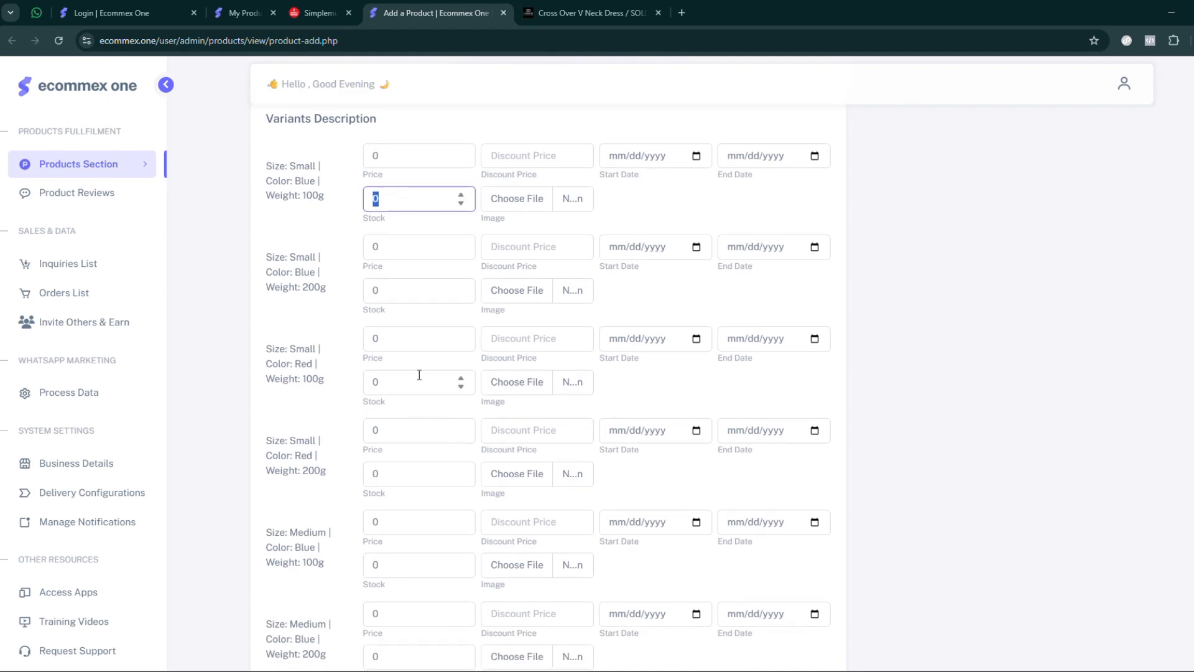
pyautogui.scroll(9, 858, 305)
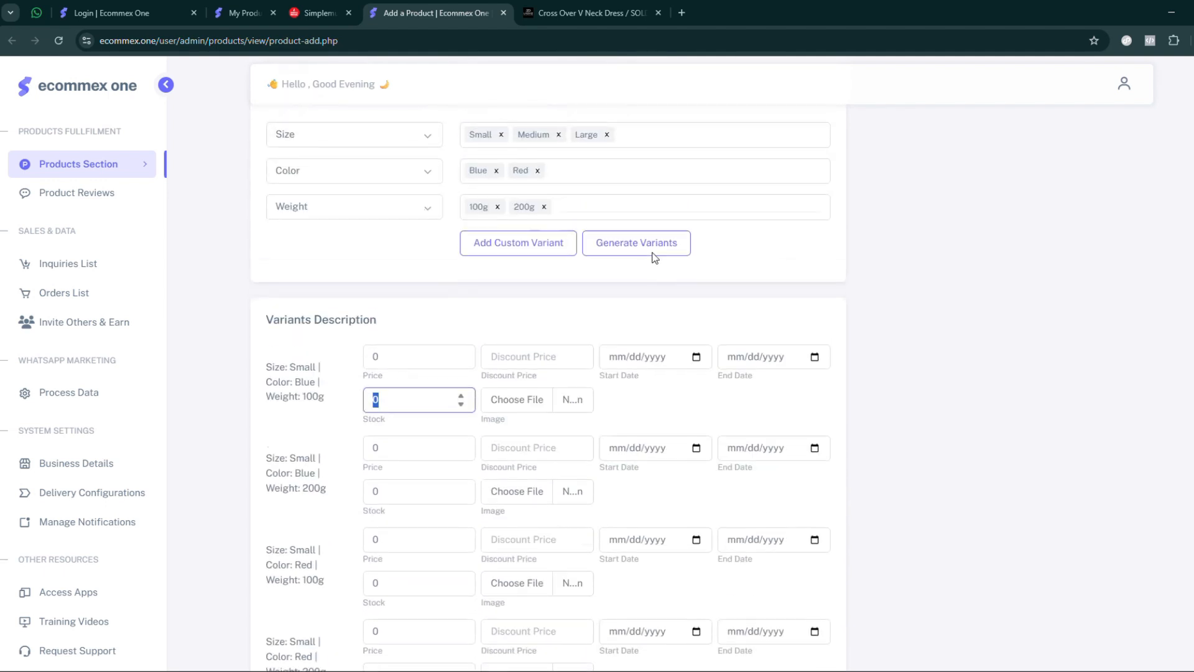
# - Generate the variant combinations once more and go on to the inventory and product instructions sections
pyautogui.click(622, 263)
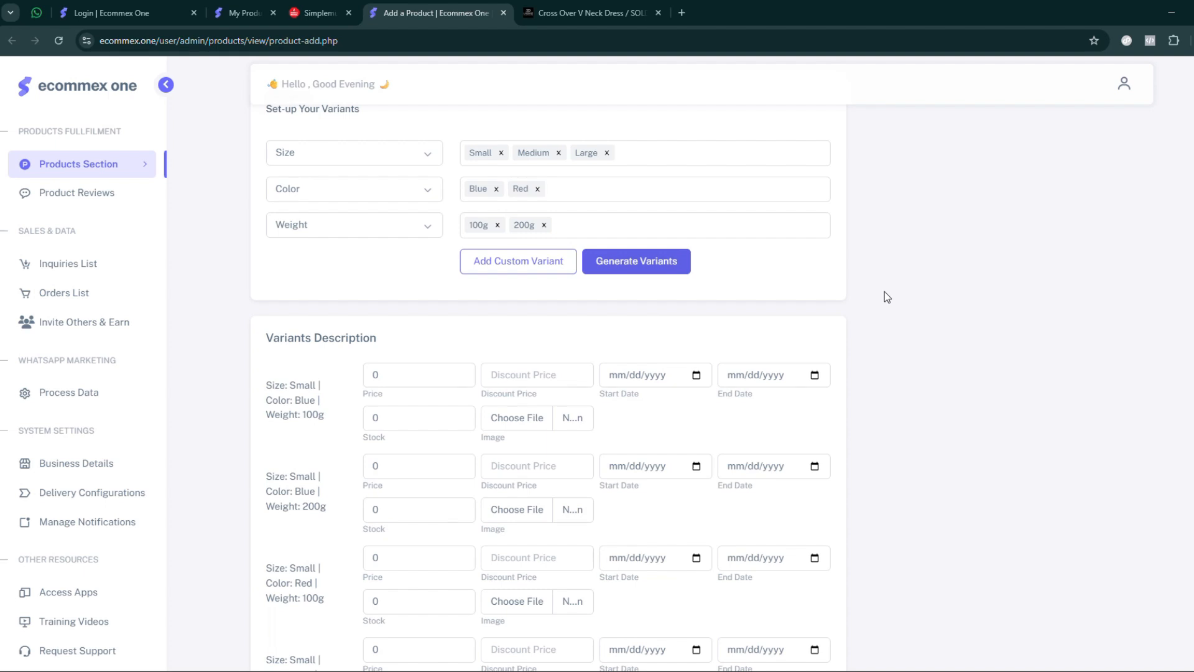
pyautogui.scroll(-20, 560, 389)
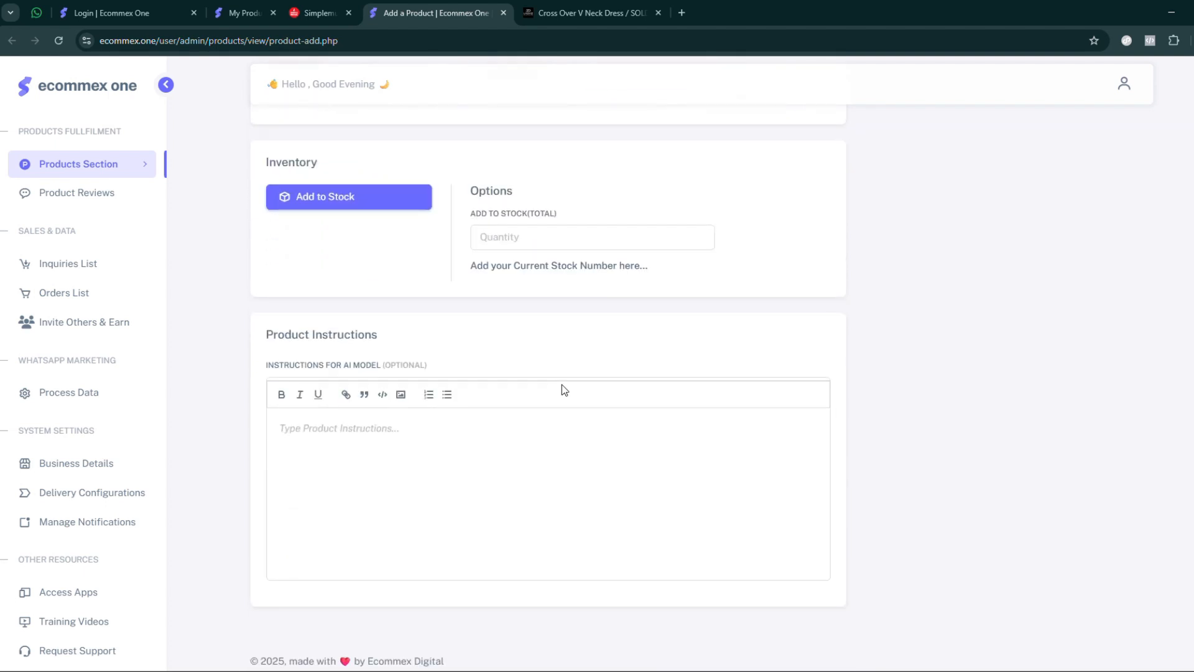
# - Set the product's total stock quantity to 100 in the inventory section
pyautogui.scroll(2, 535, 358)
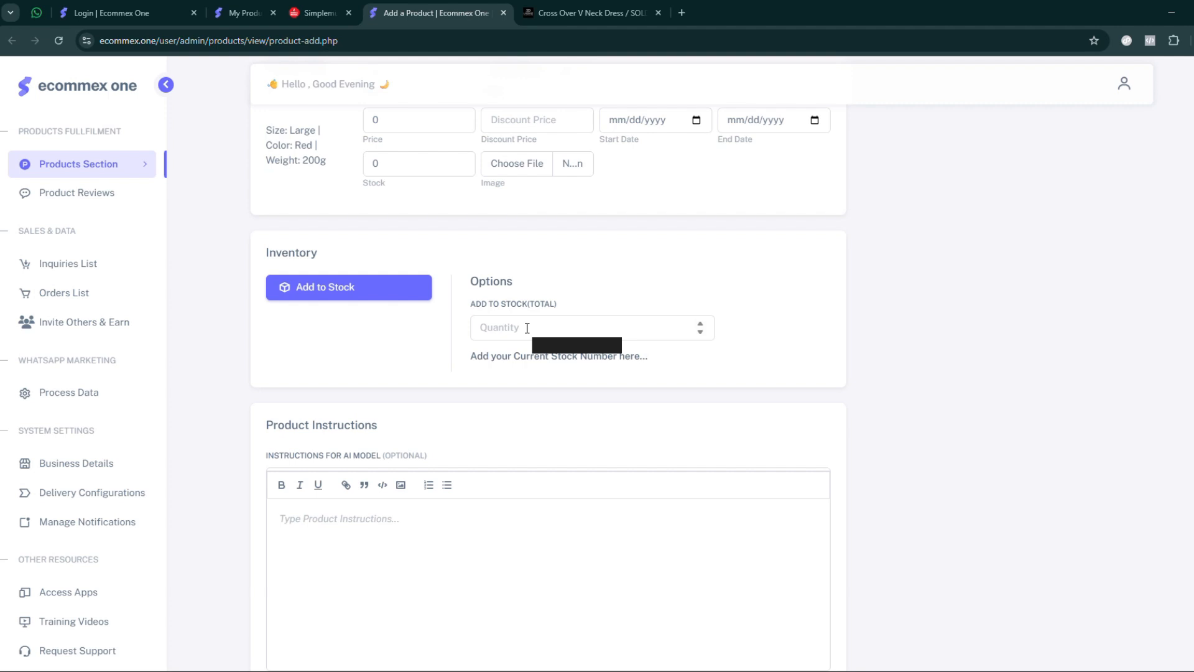
pyautogui.click(525, 328)
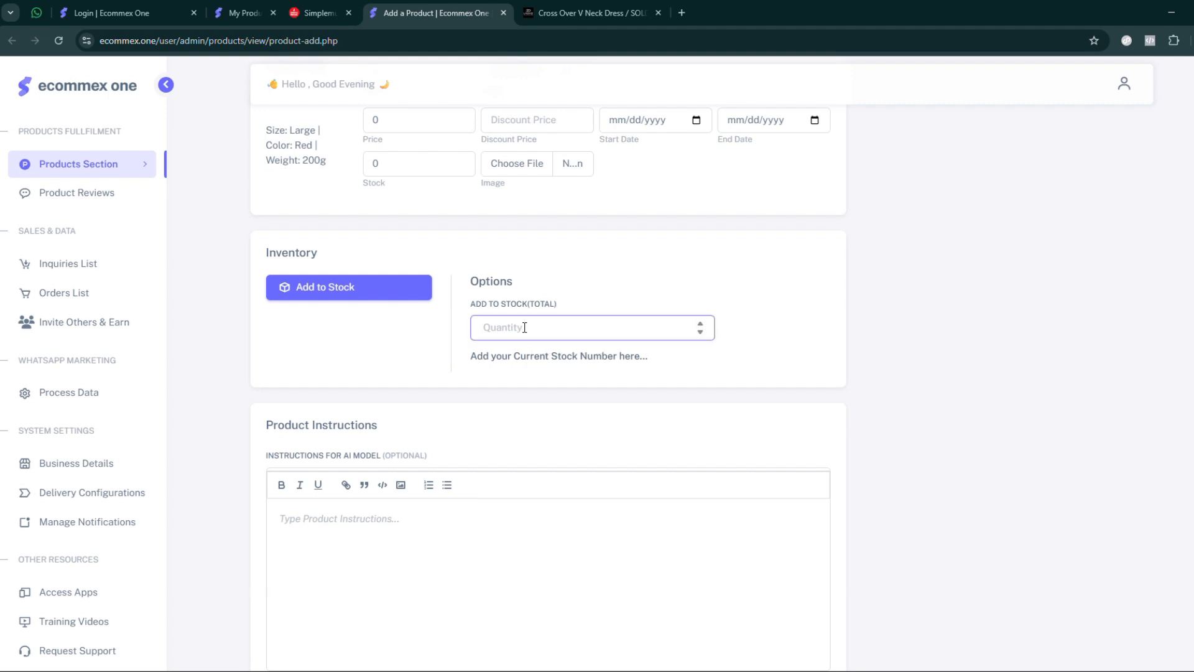
pyautogui.scroll(6, 408, 245)
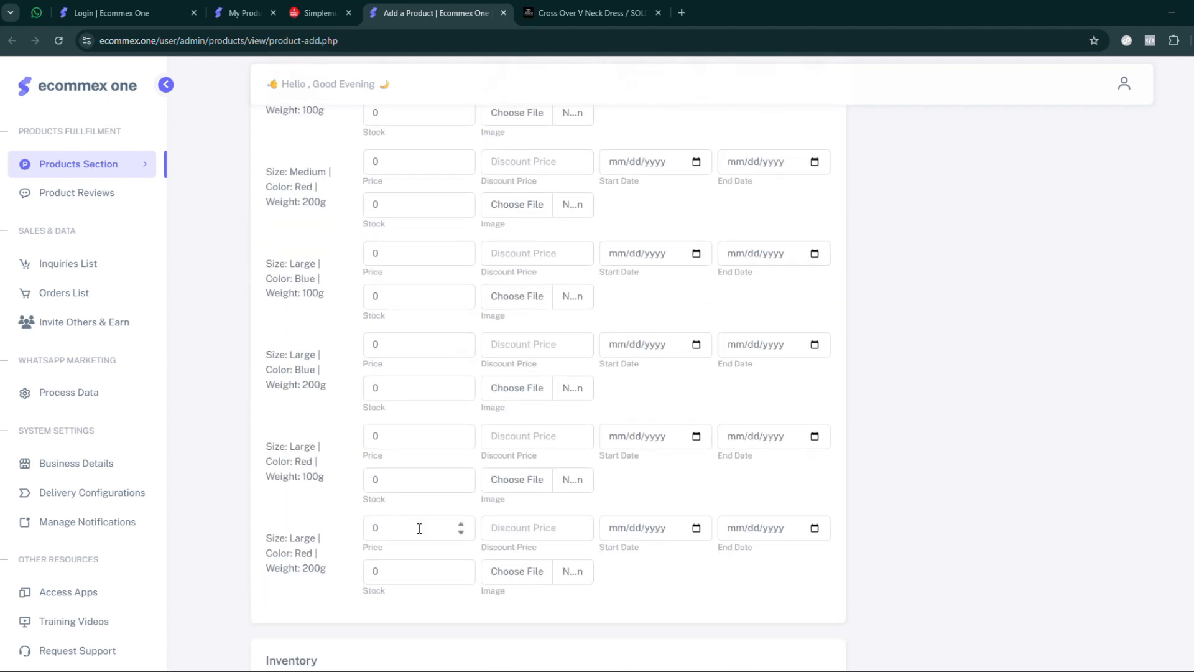
pyautogui.scroll(-5, 419, 528)
pyautogui.write('100')
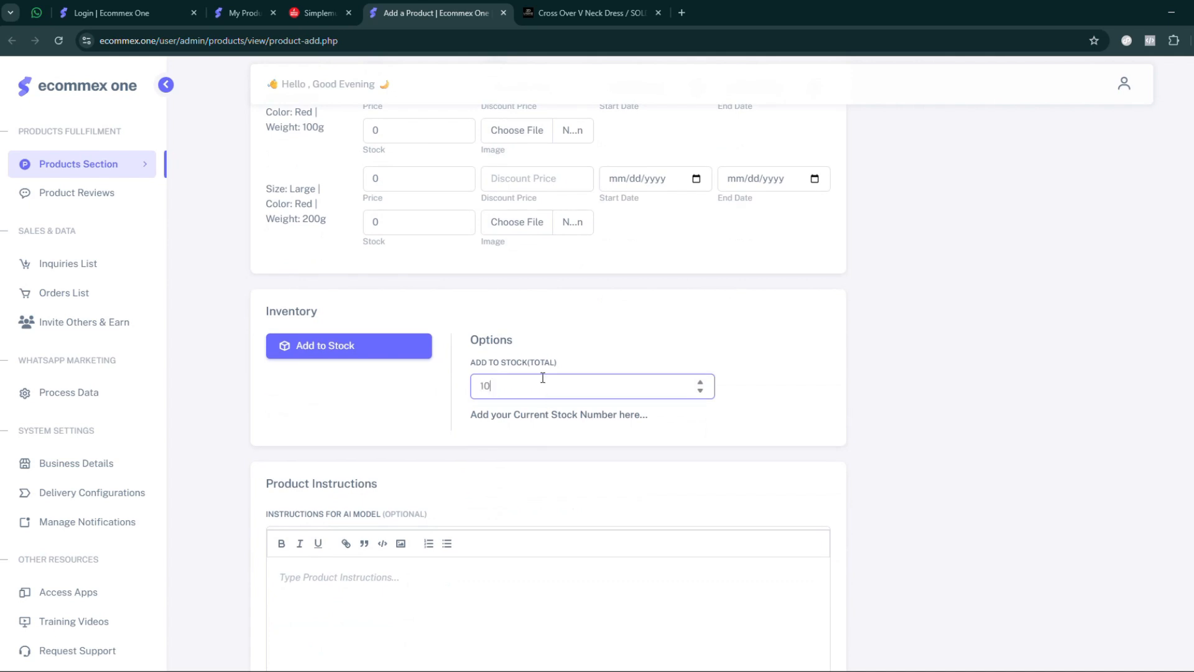
pyautogui.click(831, 378)
# - Set the product's main price to 1500 in the pricing section
pyautogui.scroll(15, 870, 353)
pyautogui.scroll(10, 871, 354)
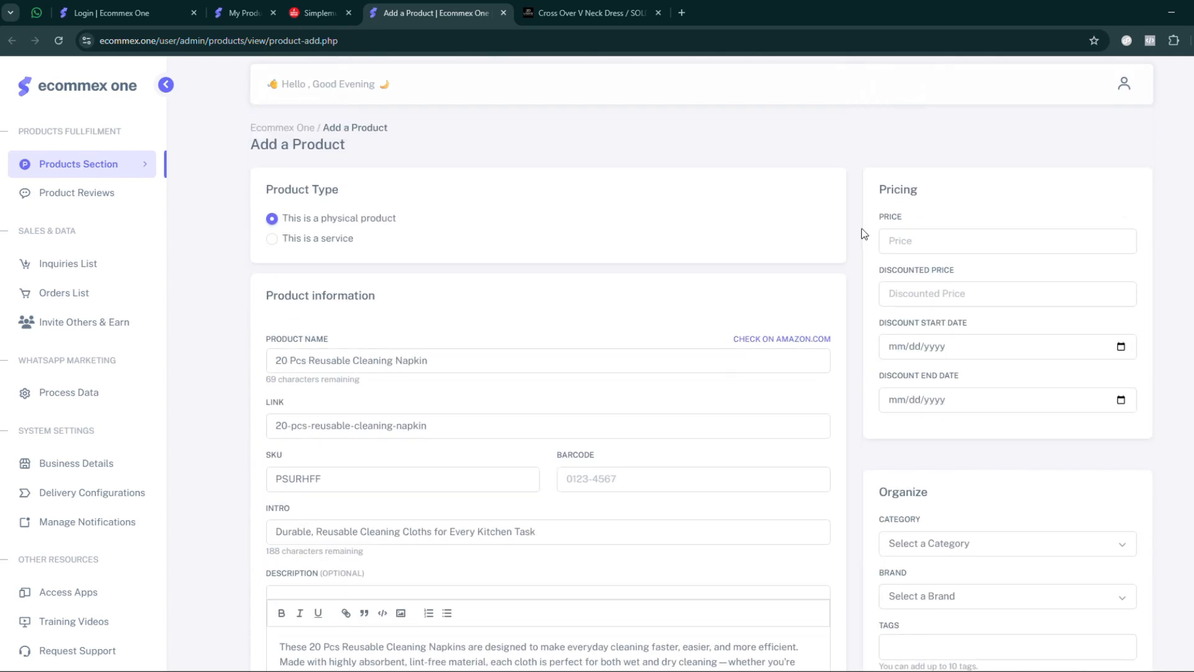
pyautogui.scroll(-20, 864, 234)
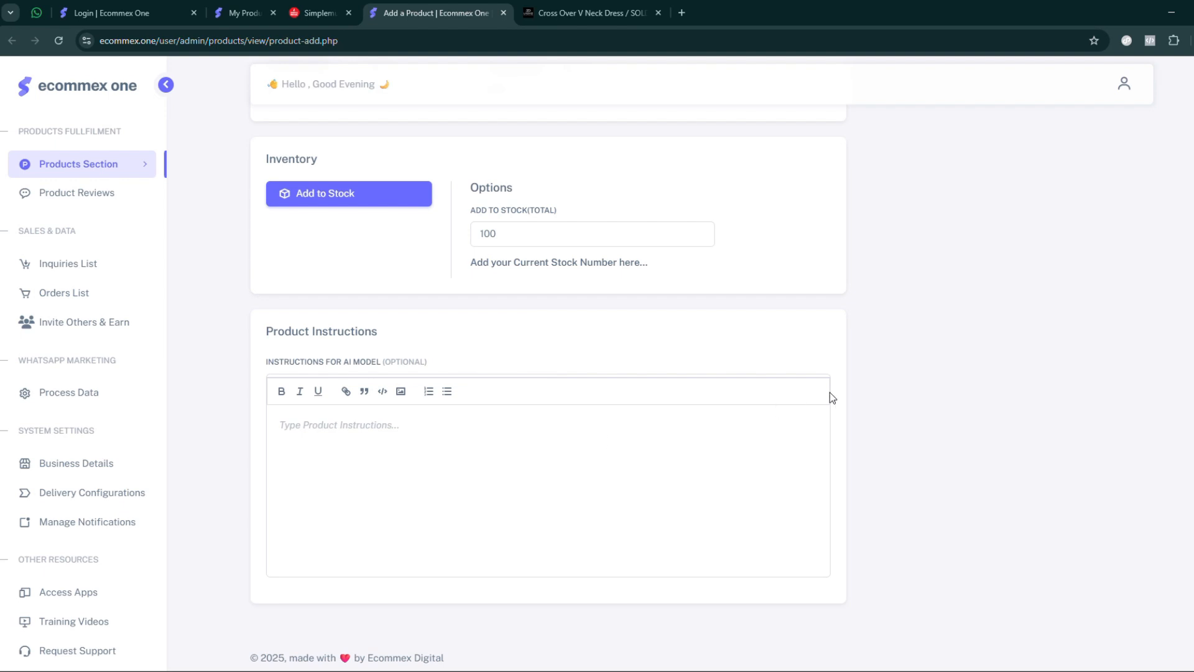
pyautogui.scroll(20, 832, 397)
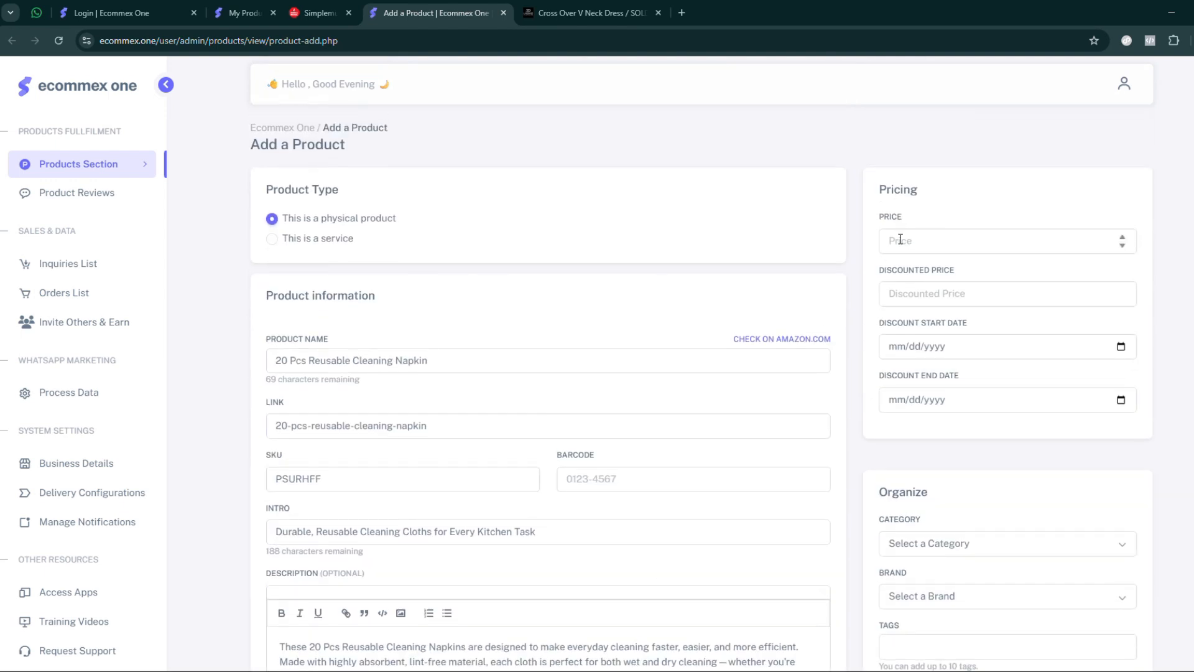
pyautogui.click(899, 239)
pyautogui.write('1500')
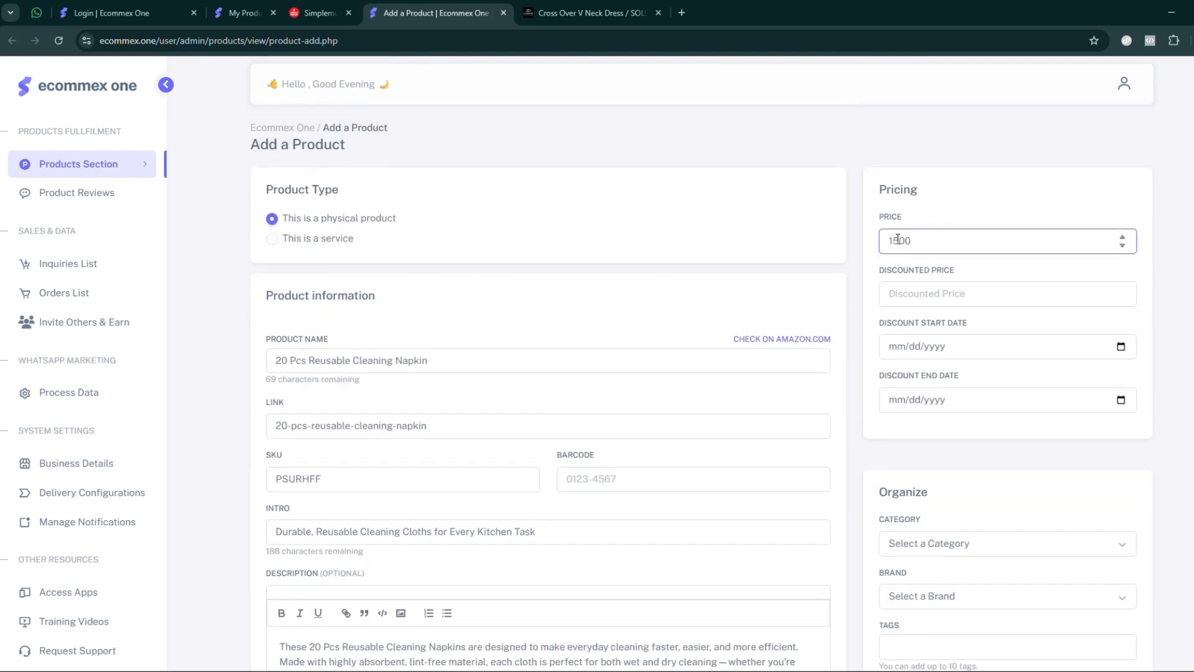
pyautogui.click(855, 275)
# - Compare the price fields of the Small variants in the variants description with the product's main pricing section
pyautogui.scroll(-12, 758, 344)
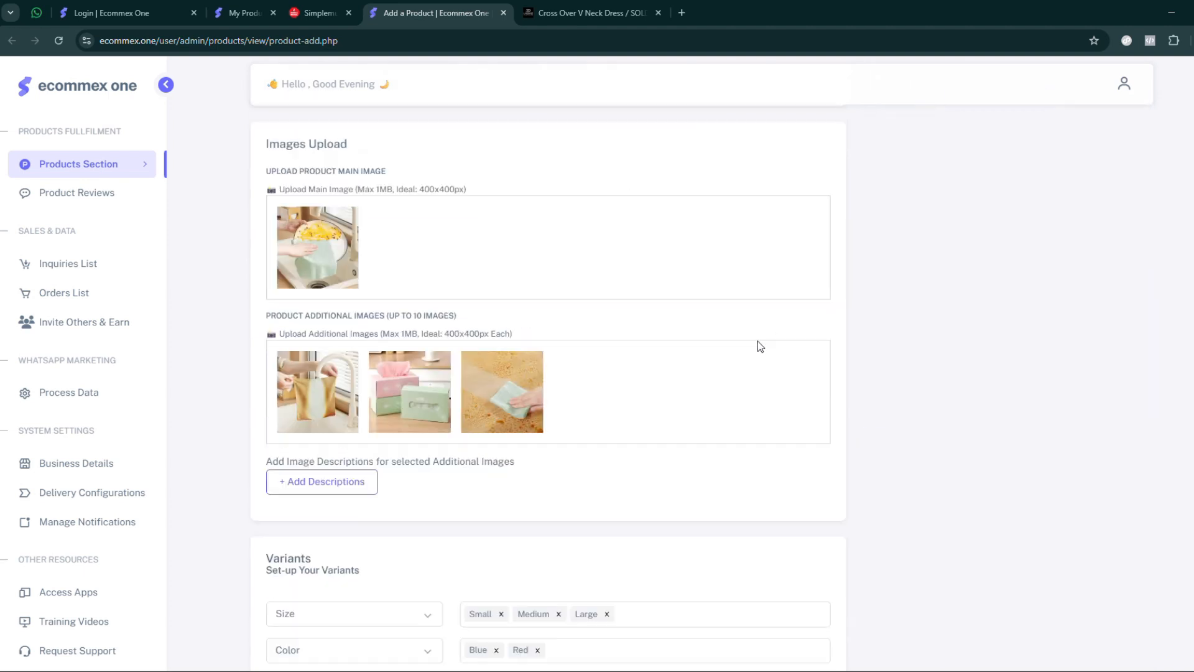
pyautogui.scroll(-4, 643, 377)
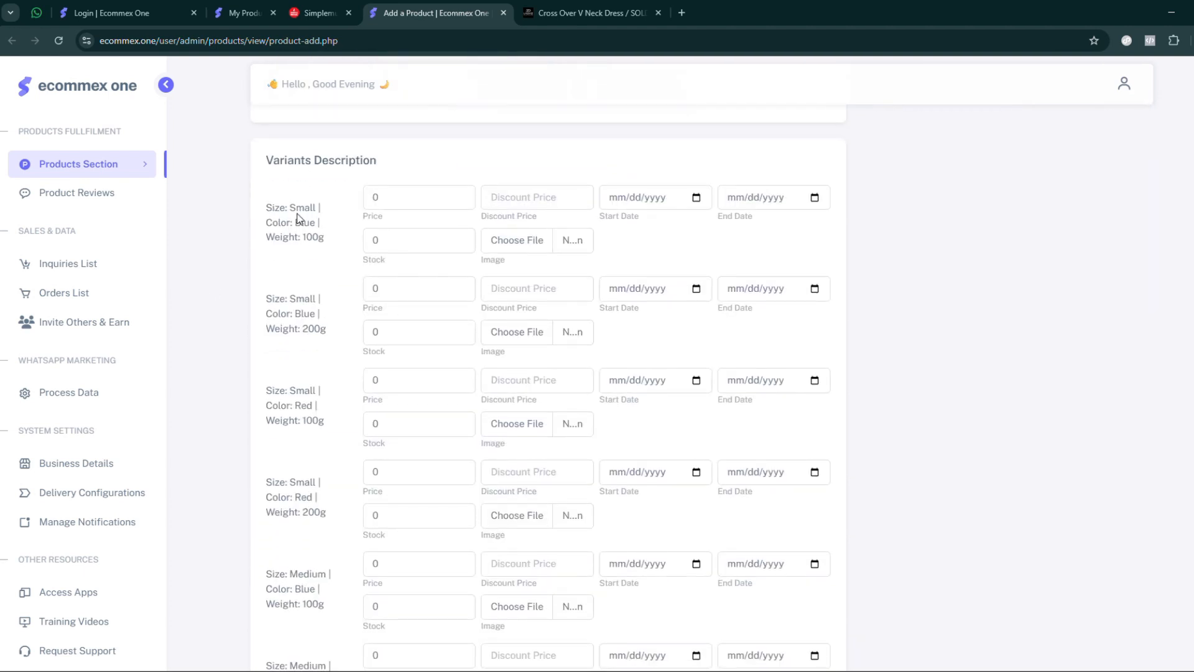
pyautogui.doubleClick(405, 202)
pyautogui.moveTo(387, 250); pyautogui.dragTo(323, 244)
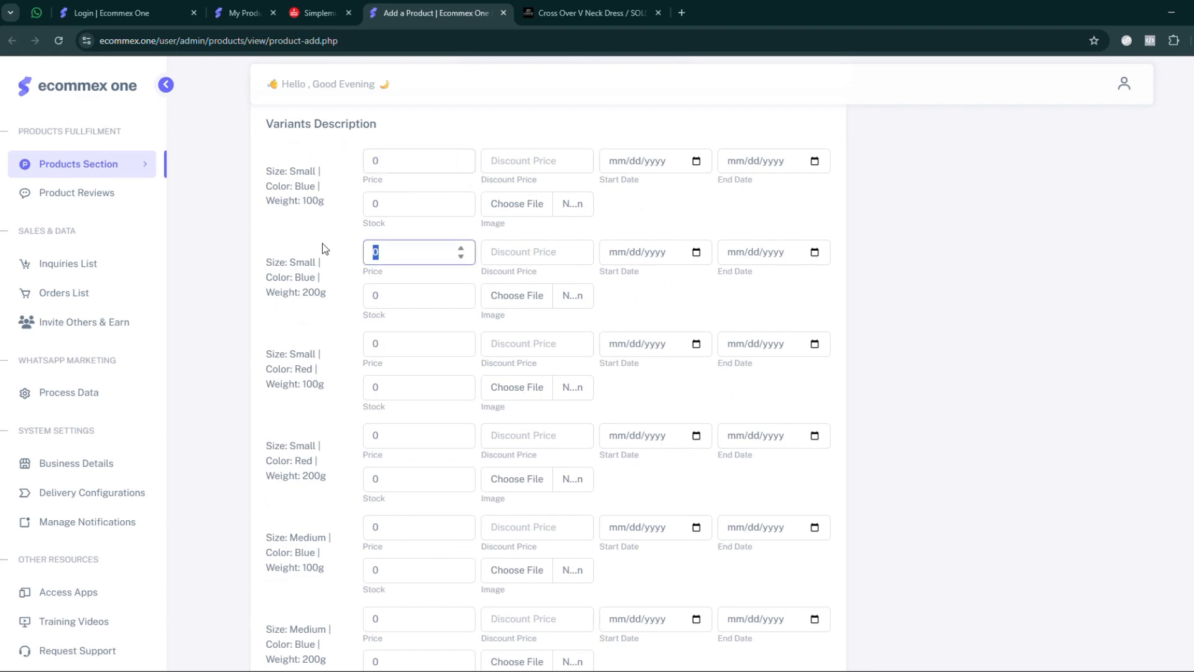
pyautogui.click(413, 341)
pyautogui.click(406, 438)
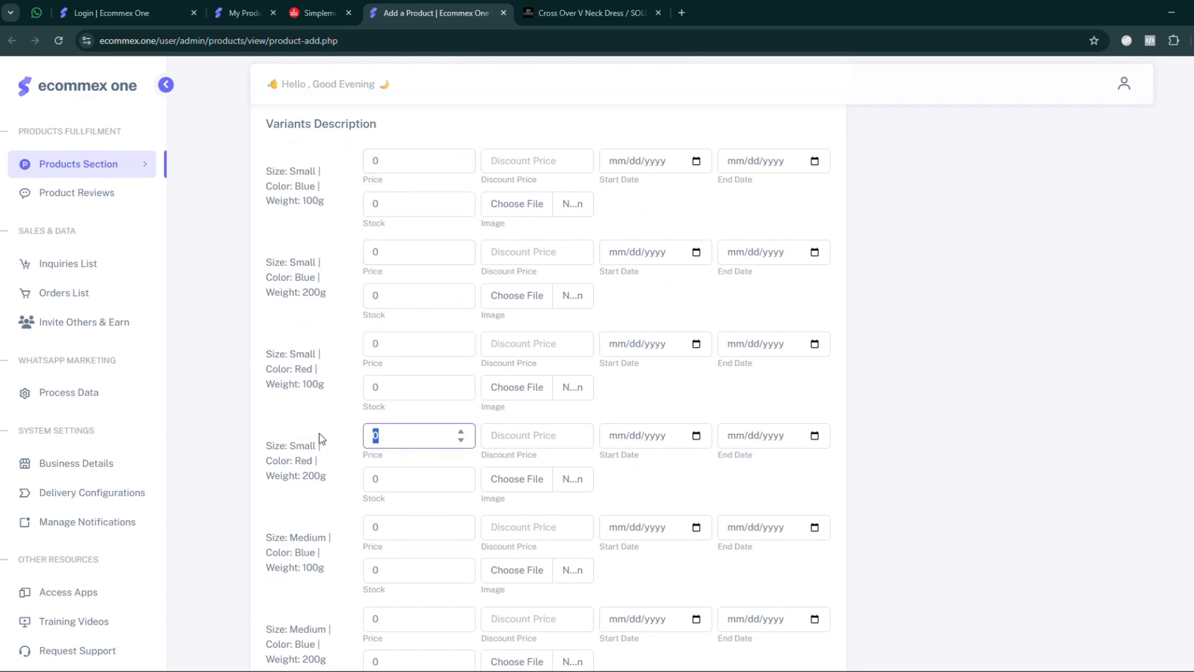
pyautogui.scroll(-3, 319, 433)
pyautogui.scroll(20, 591, 328)
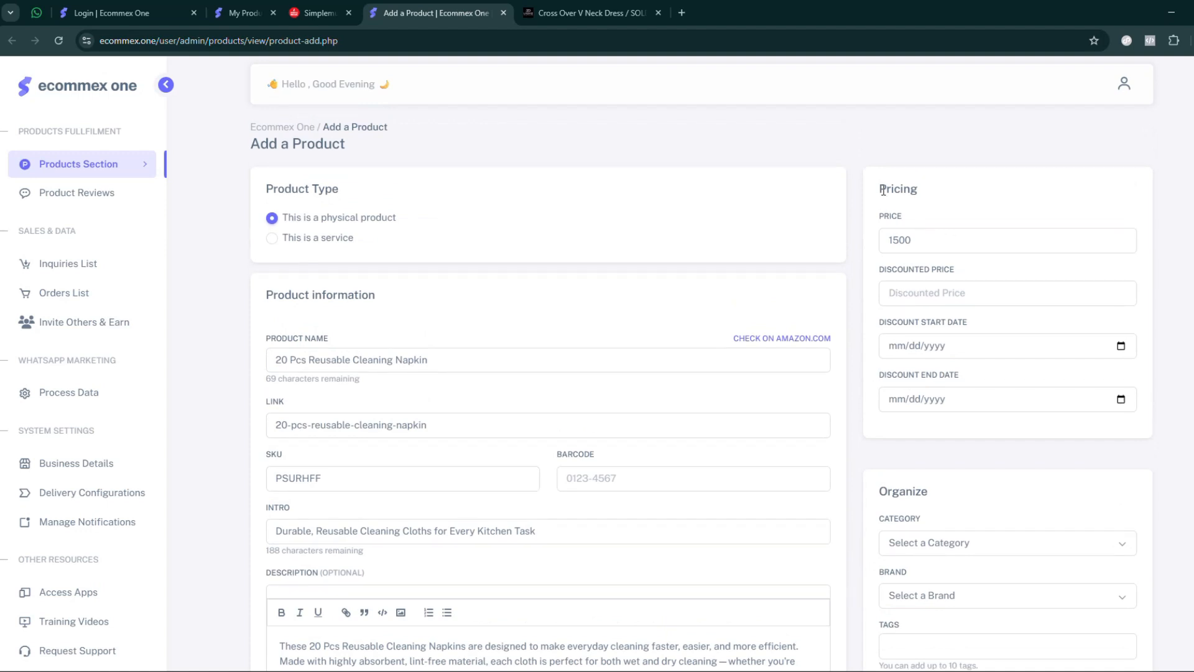
pyautogui.moveTo(883, 190); pyautogui.dragTo(942, 199)
pyautogui.scroll(-20, 860, 395)
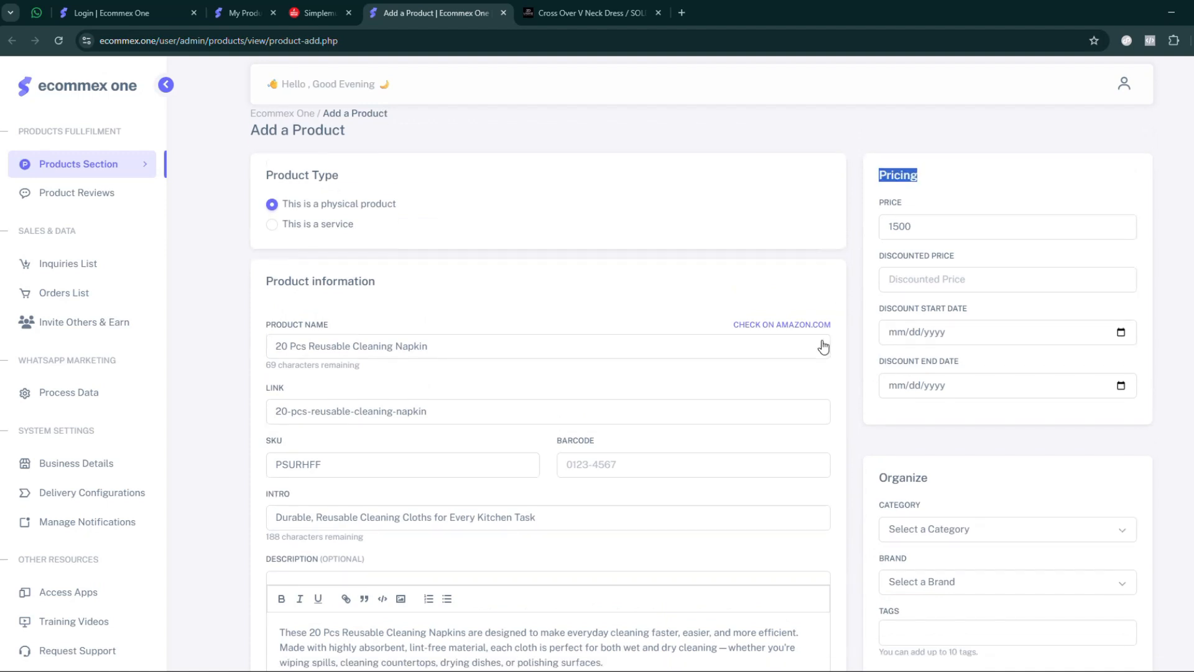
pyautogui.scroll(20, 690, 439)
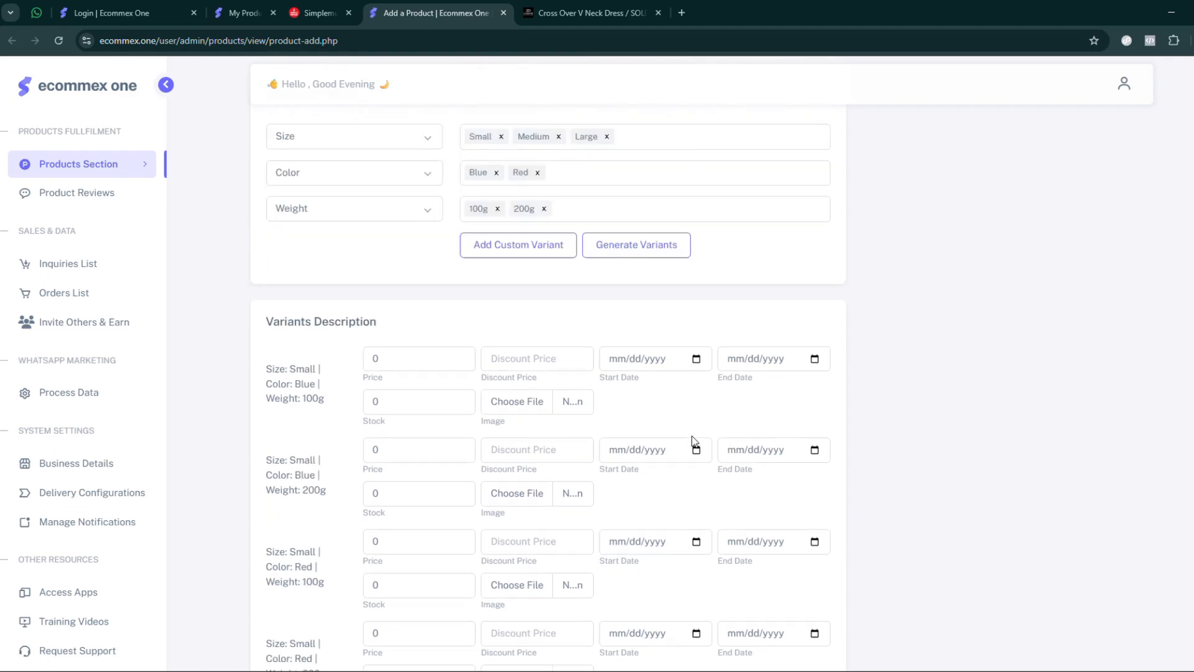
pyautogui.scroll(-4, 853, 236)
pyautogui.scroll(5, 831, 257)
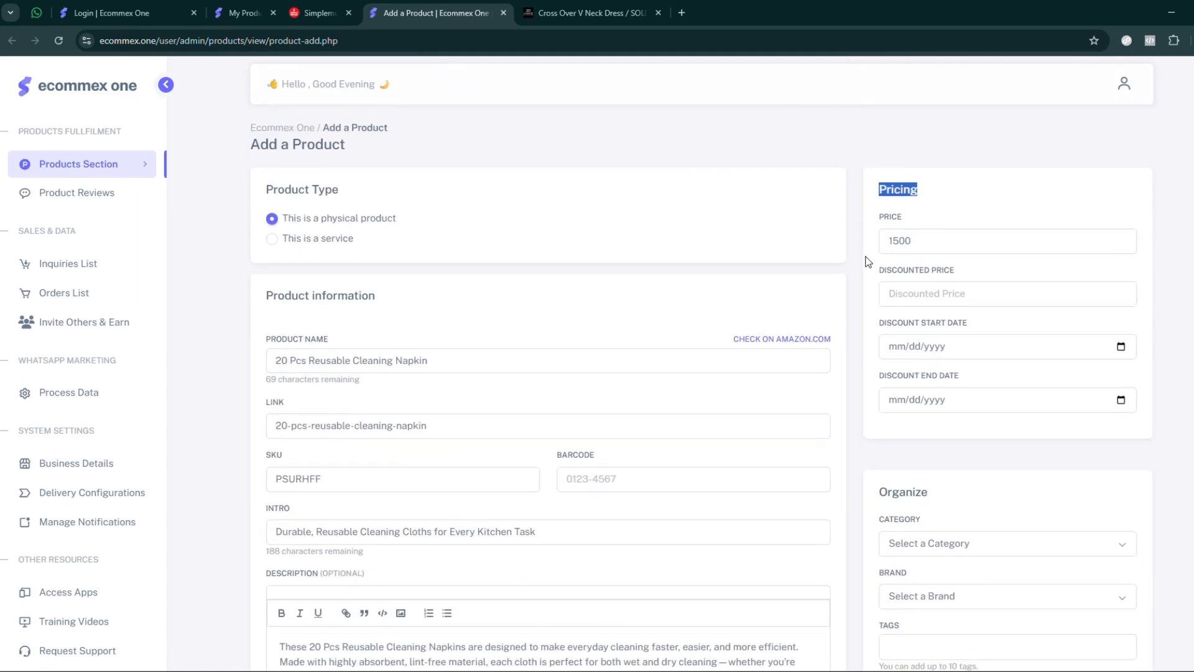
# - Set the discounted price to 1000 with a discount period from 12/09/2025 to 12/31/2025
pyautogui.click(928, 242)
pyautogui.click(923, 295)
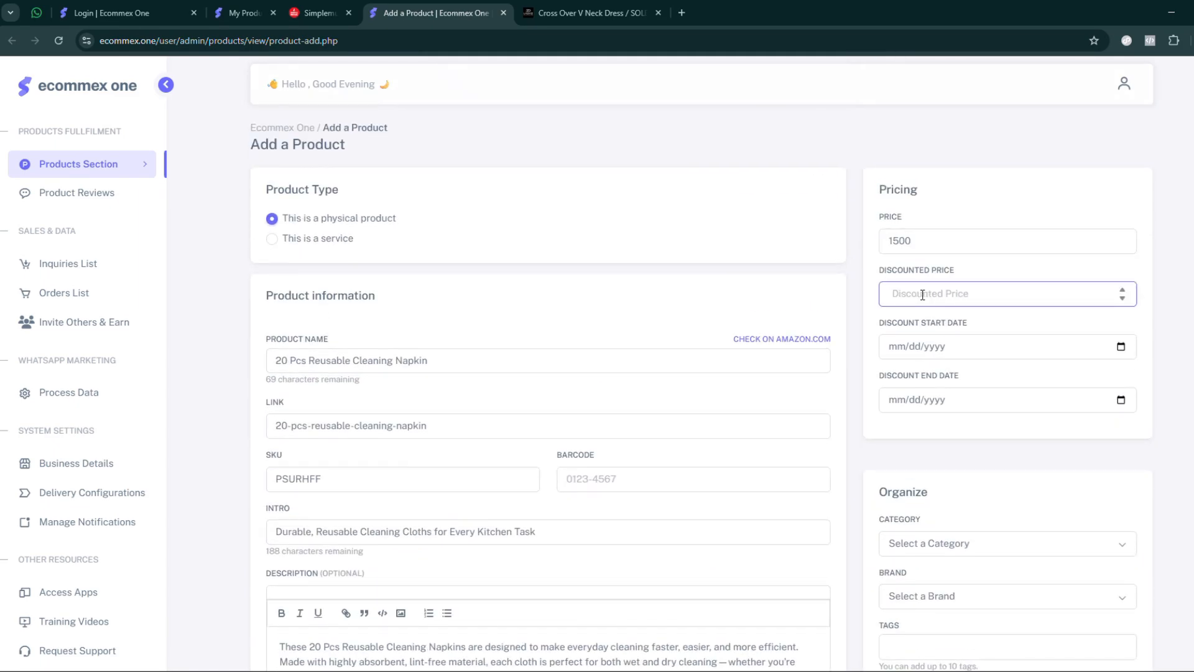
pyautogui.write('1000')
pyautogui.click(1096, 355)
pyautogui.click(1121, 346)
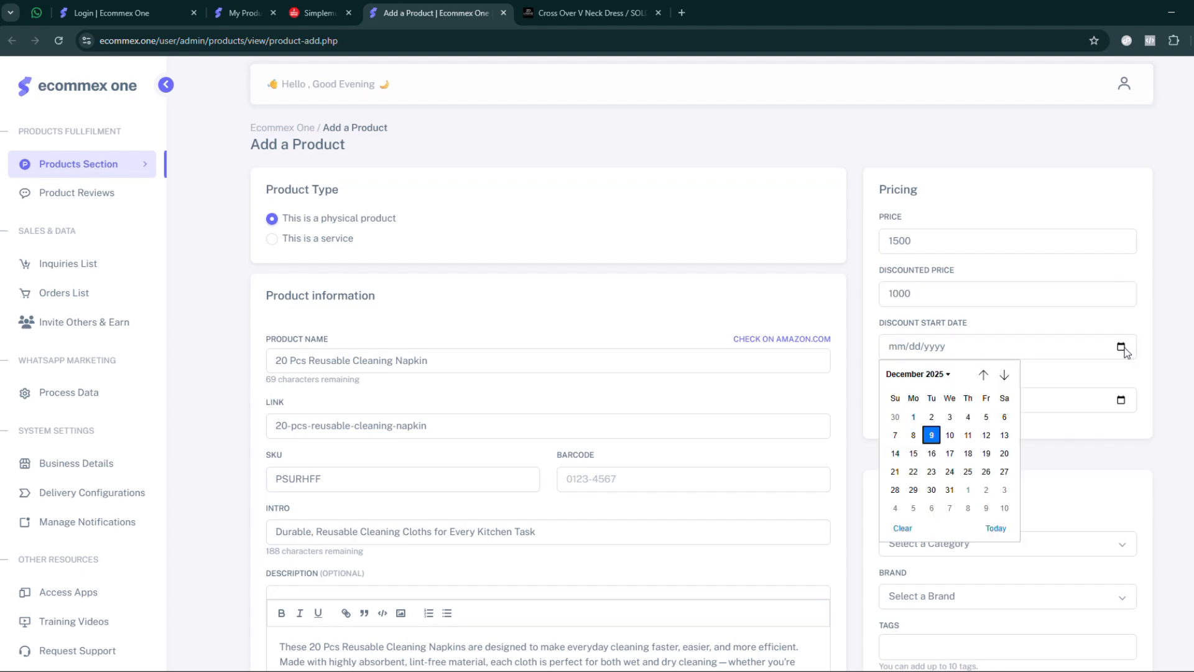
pyautogui.click(932, 433)
pyautogui.click(1121, 400)
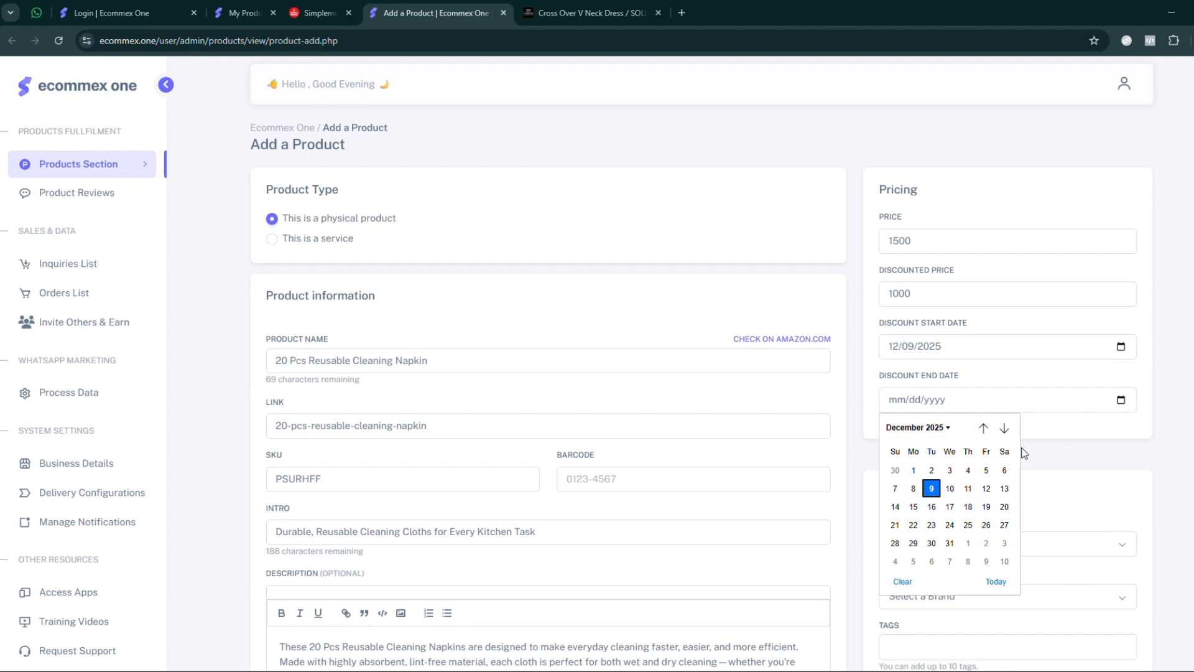
pyautogui.click(951, 542)
# - Examine the discounted price together with the discount start date and end date fields
pyautogui.moveTo(922, 292); pyautogui.dragTo(875, 297)
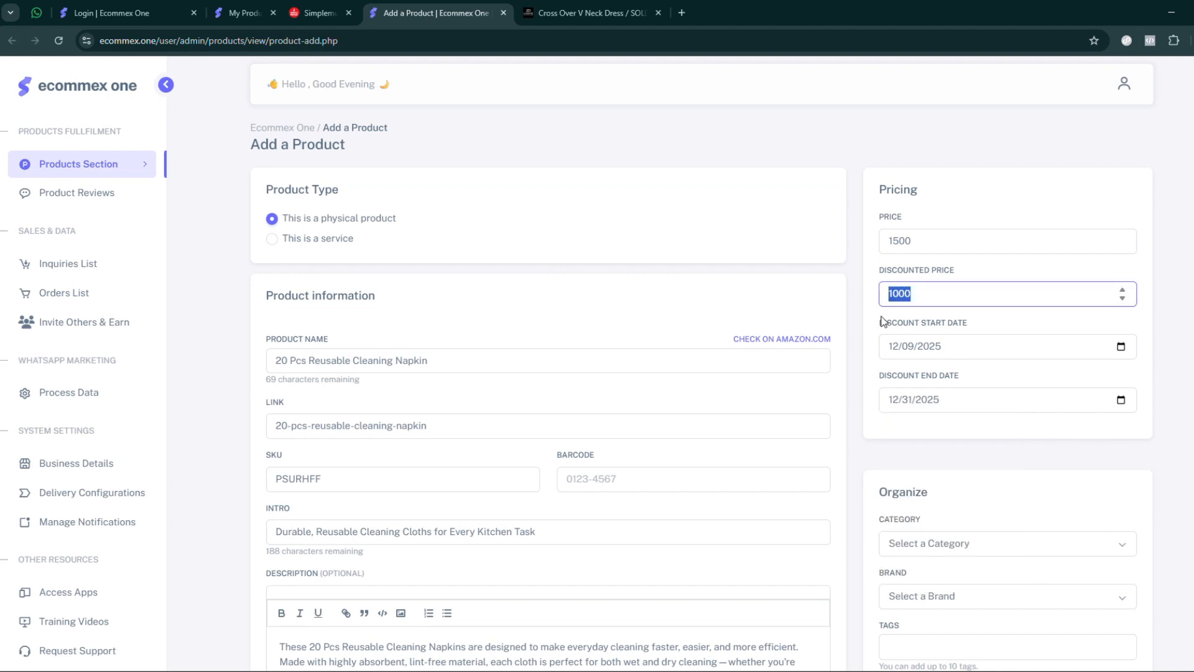
pyautogui.moveTo(879, 272); pyautogui.dragTo(964, 286)
pyautogui.moveTo(879, 322); pyautogui.dragTo(1004, 315)
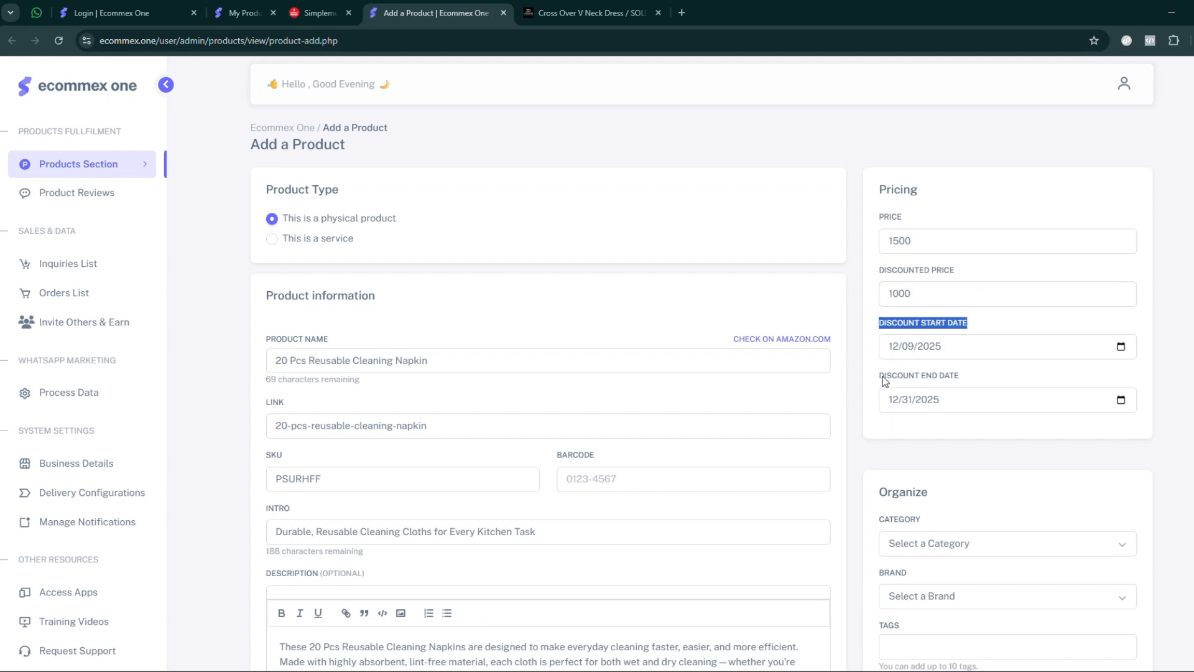
pyautogui.moveTo(883, 377); pyautogui.dragTo(1017, 365)
pyautogui.click(1017, 365)
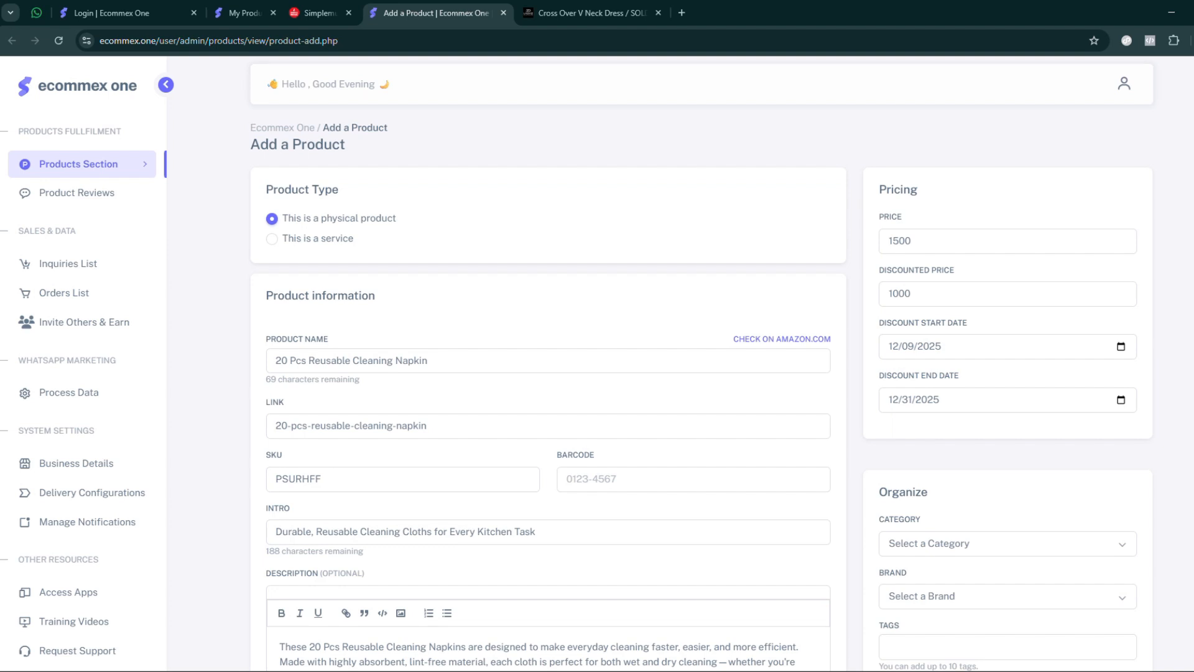
# - Look through the available category and brand options without choosing any
pyautogui.scroll(-4, 967, 278)
pyautogui.click(968, 281)
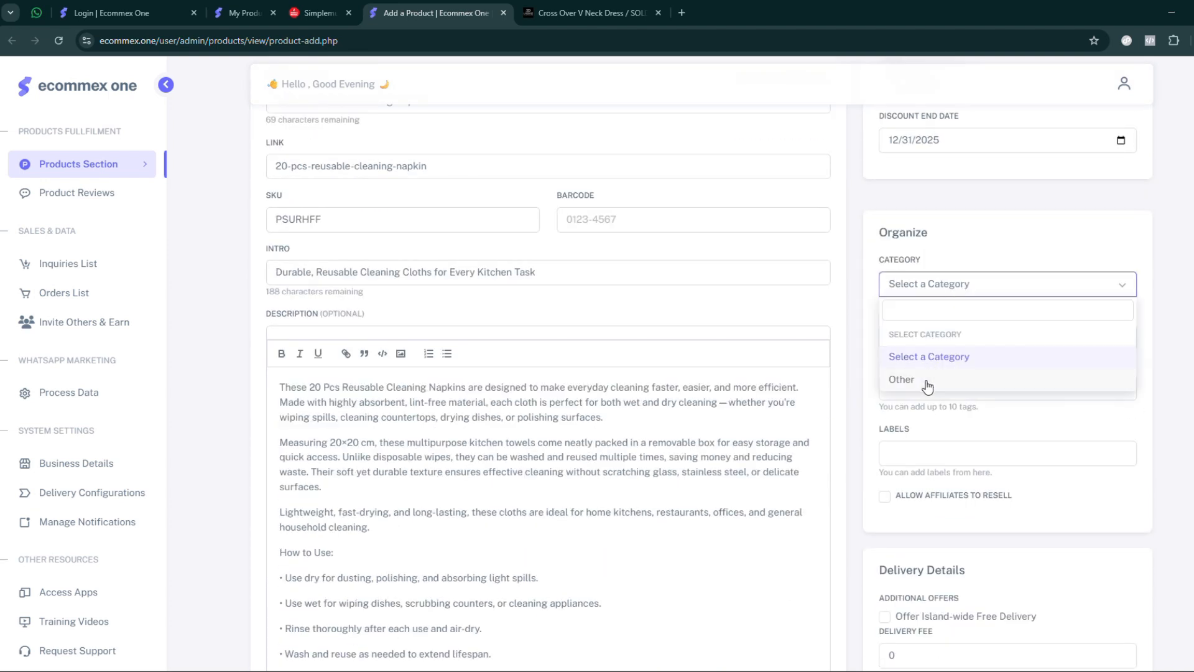
pyautogui.click(1132, 322)
pyautogui.click(945, 339)
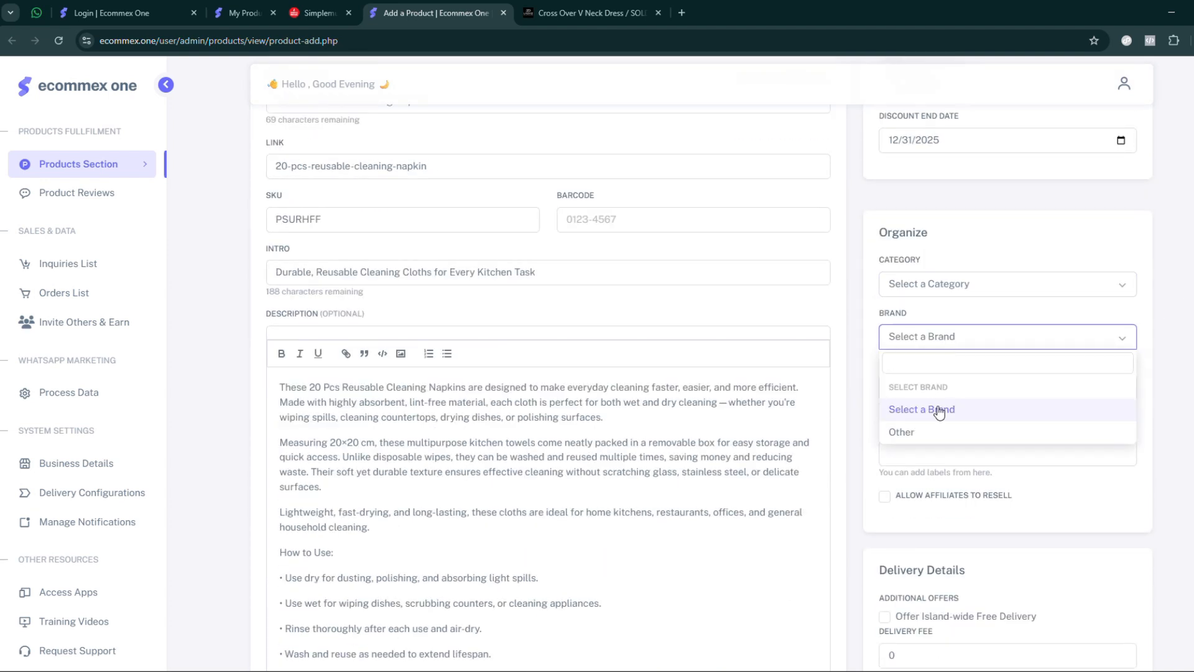
pyautogui.click(1172, 373)
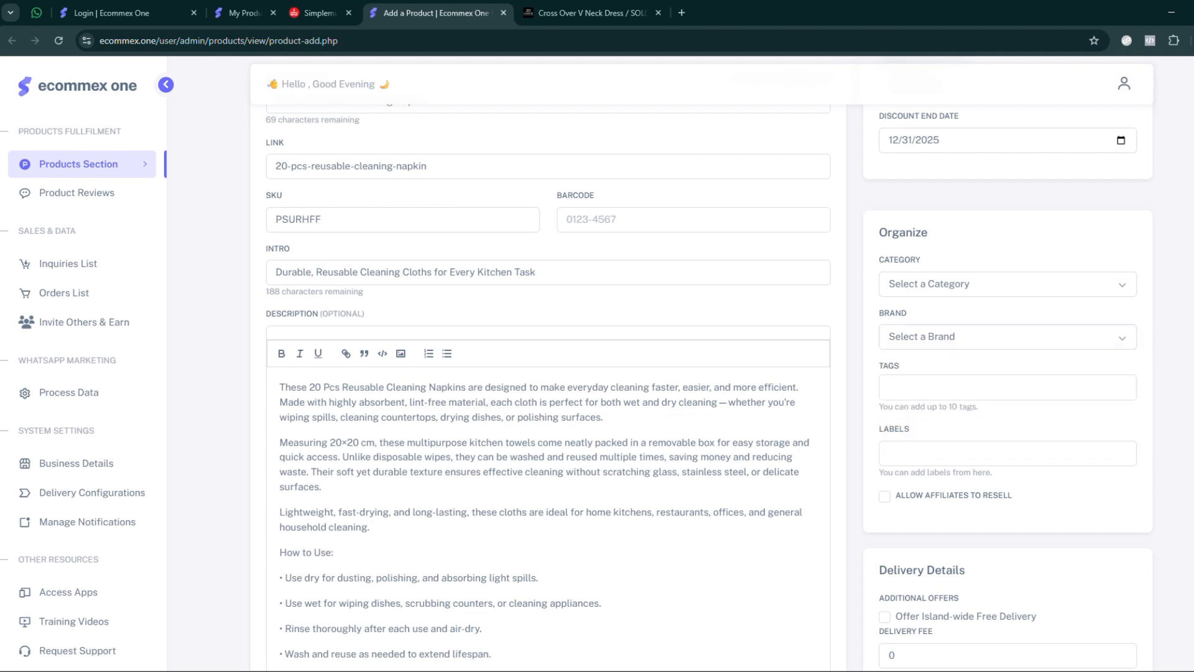
# - Review the suggested tags and compare them with the words of the product name
pyautogui.click(923, 387)
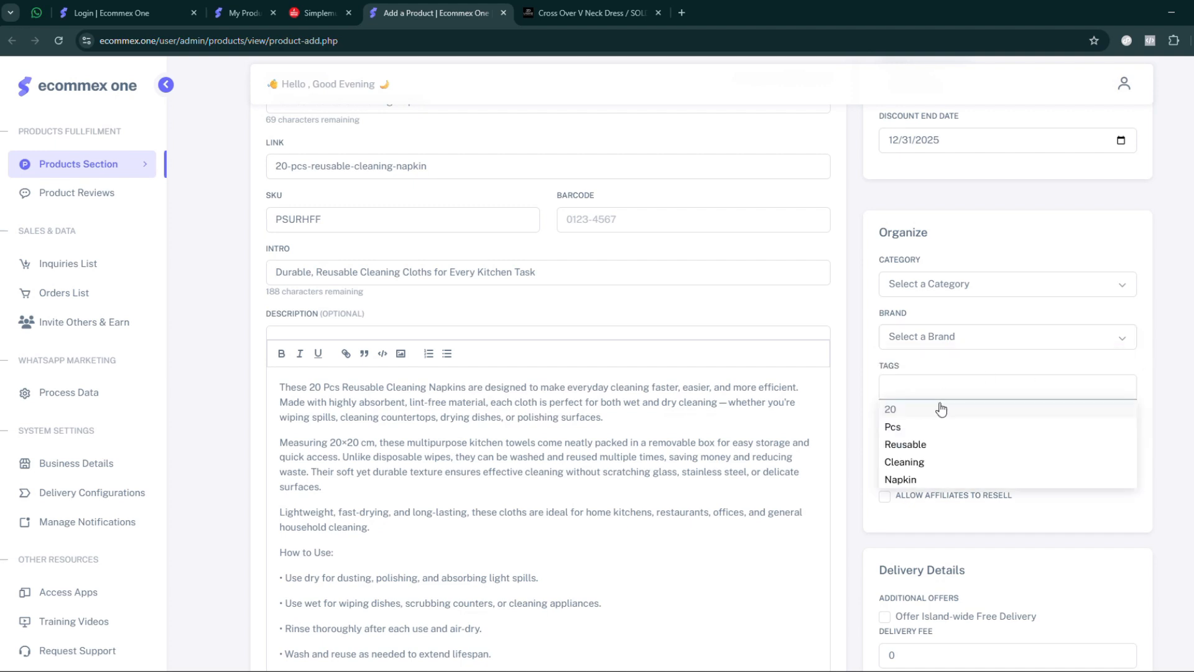
pyautogui.scroll(4, 390, 276)
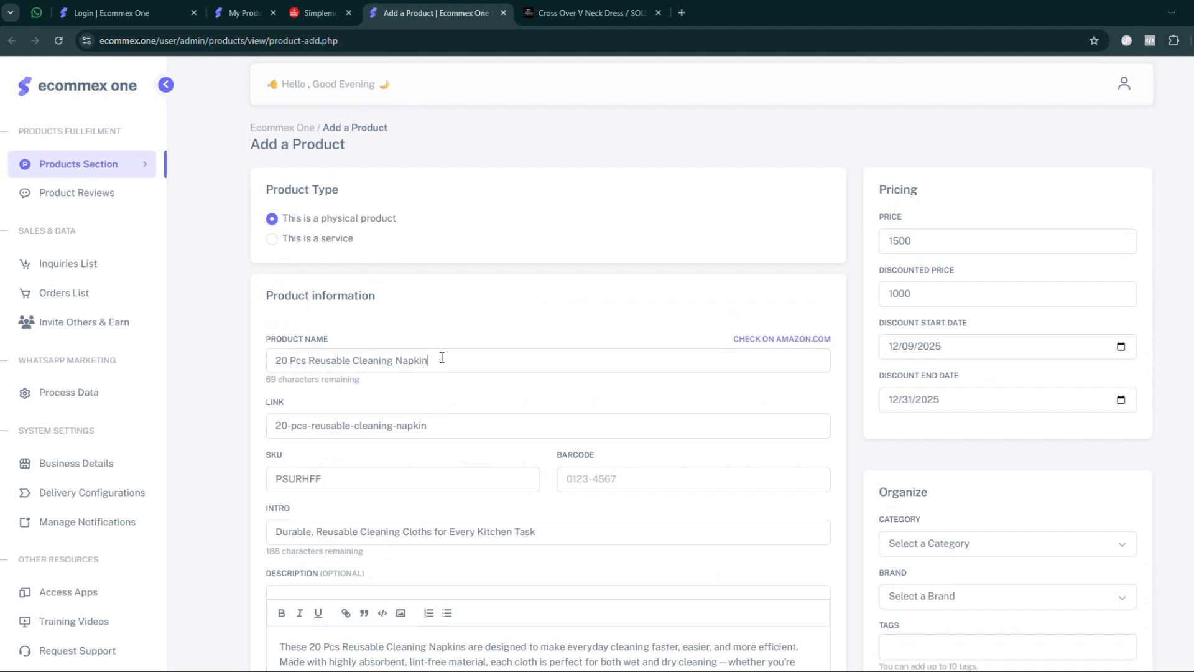
pyautogui.tripleClick(442, 358)
pyautogui.click(1151, 296)
pyautogui.scroll(-2, 1150, 296)
pyautogui.scroll(-4, 942, 329)
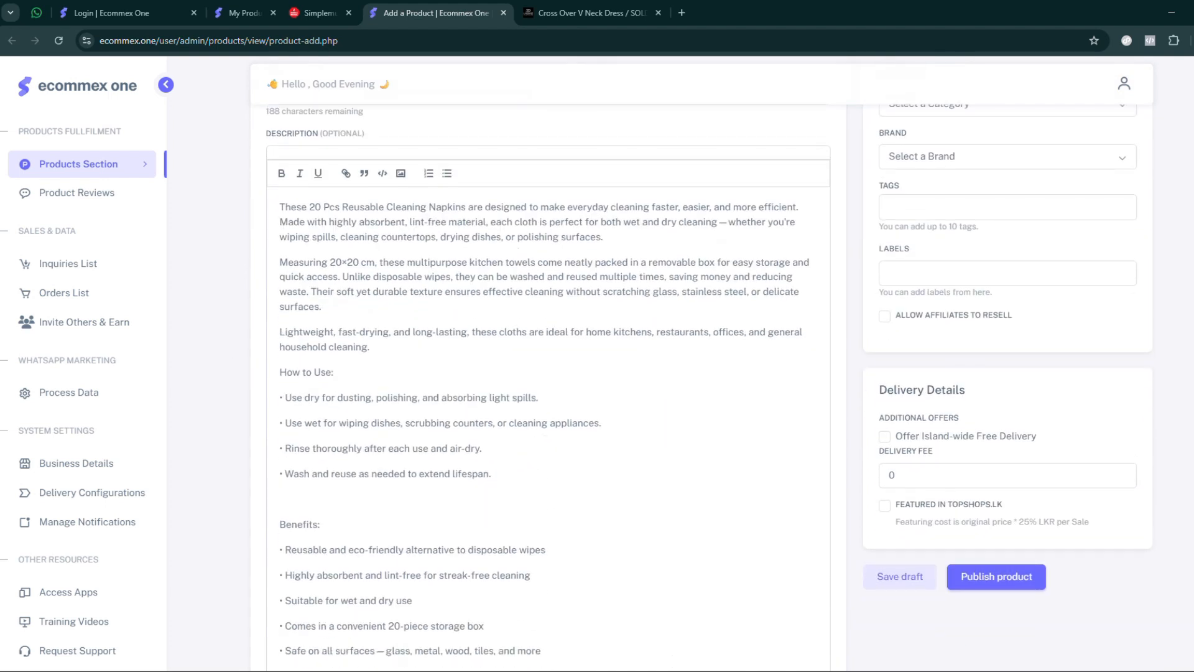
pyautogui.scroll(2, 943, 328)
pyautogui.click(942, 328)
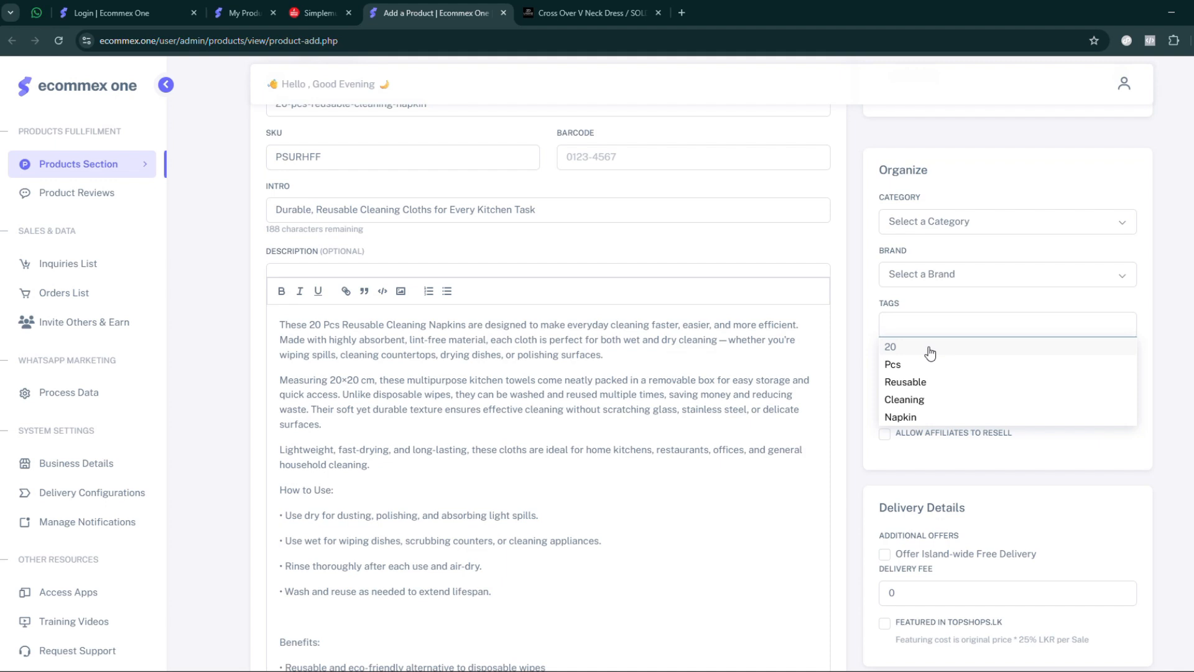
# - Switch to the Cross Over V Neck Dress store page, open its product search, and return to the product form
pyautogui.click(590, 13)
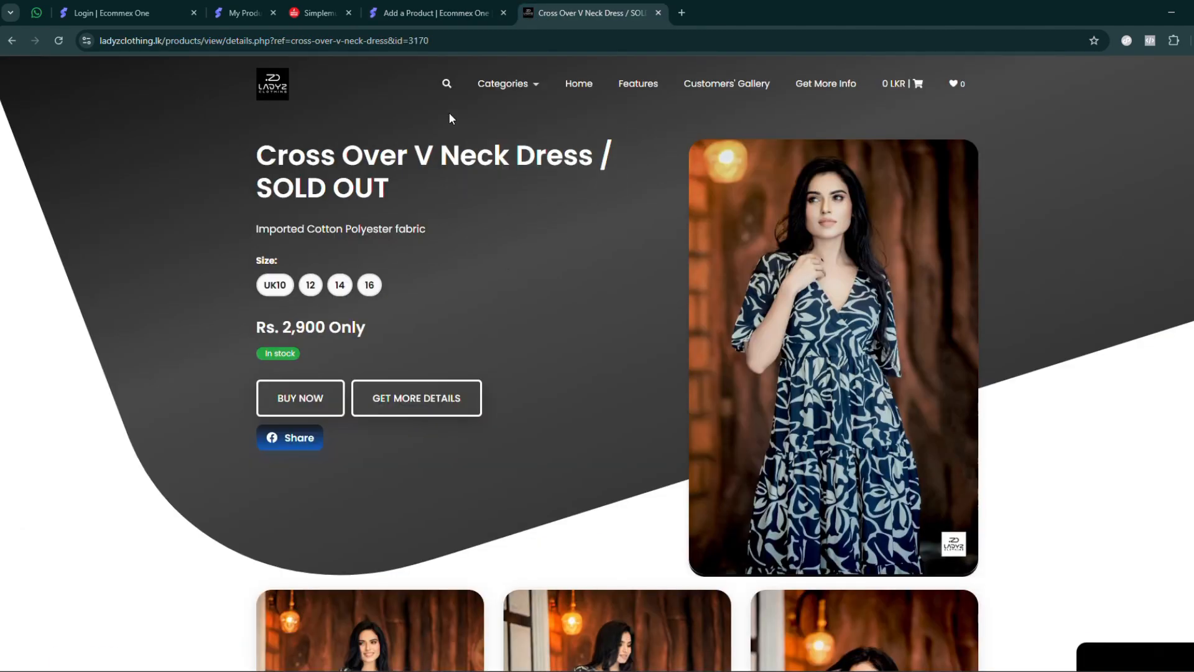
pyautogui.click(446, 83)
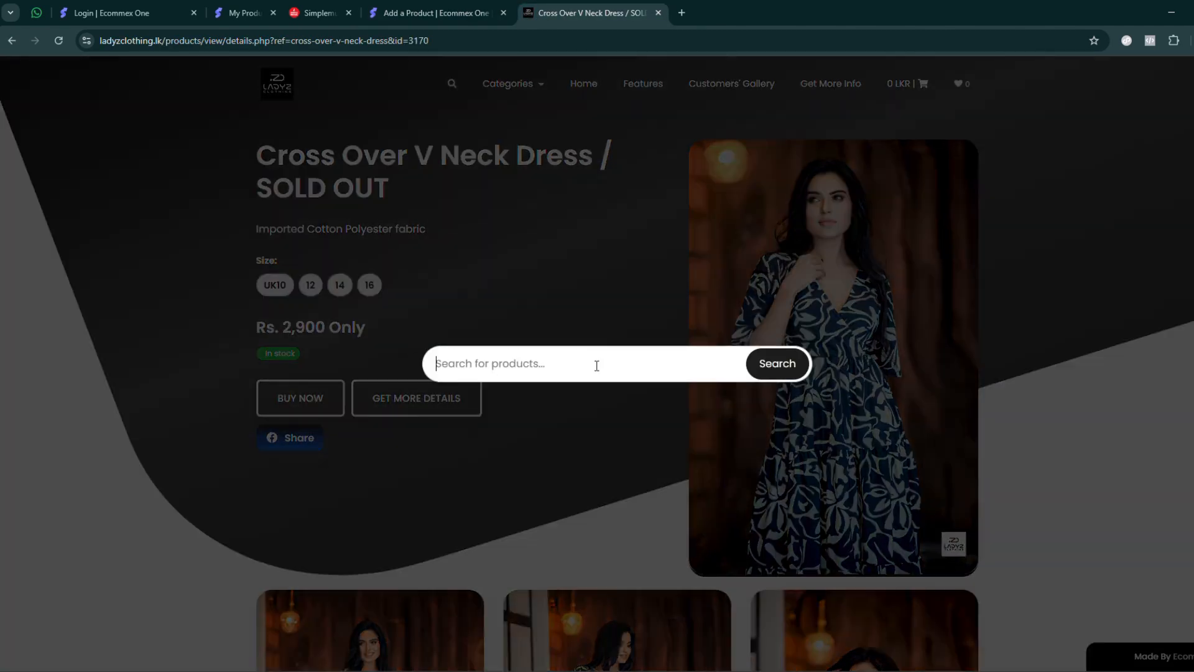
pyautogui.click(434, 14)
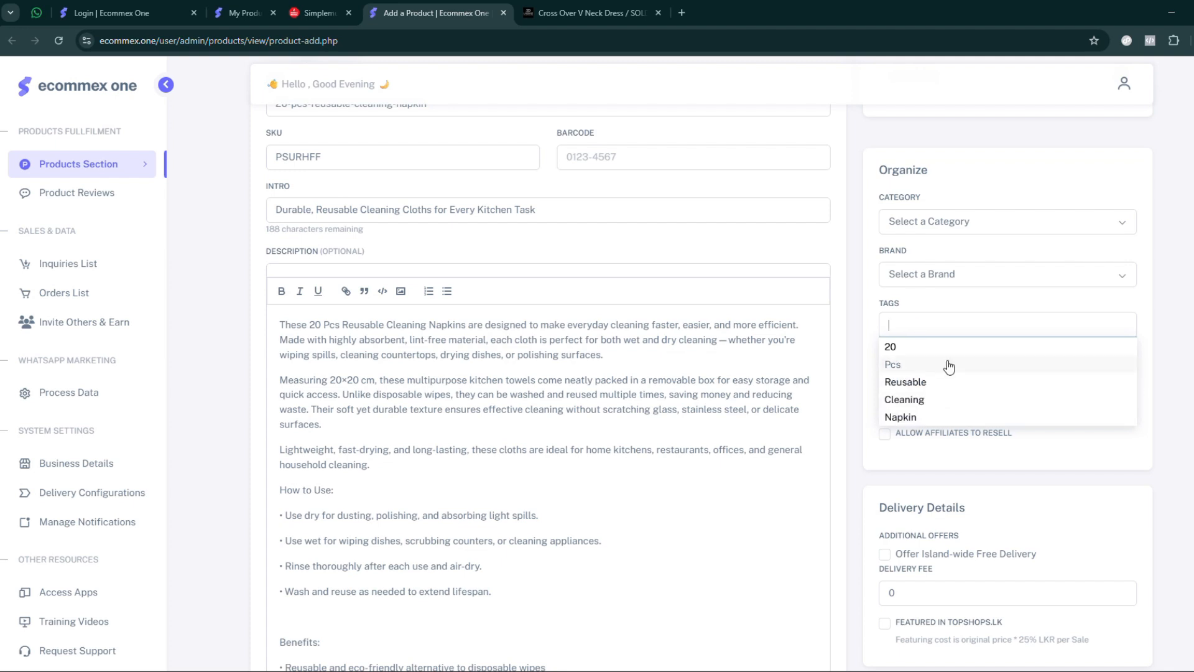
# - Add all the suggested tags to the product, and remove Pcs and Cleaning to keep 20, Reusable and Napkin
pyautogui.click(981, 352)
pyautogui.click(981, 352)
pyautogui.click(981, 352)
pyautogui.click(981, 351)
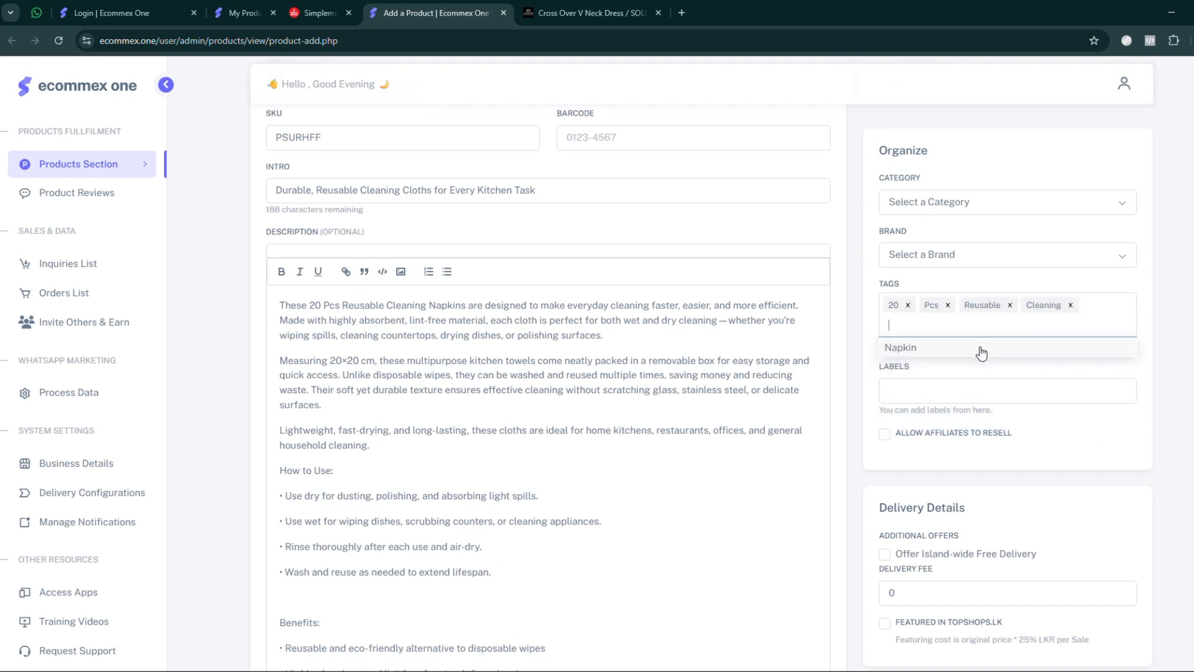
pyautogui.click(979, 349)
pyautogui.click(948, 305)
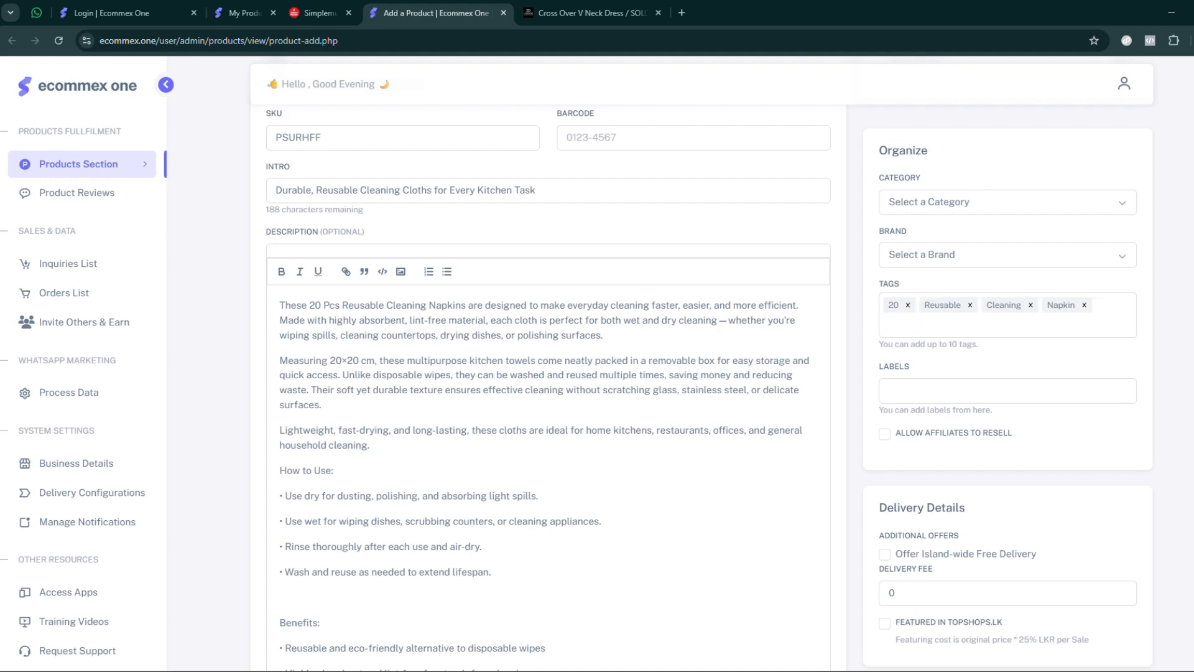
pyautogui.click(1031, 304)
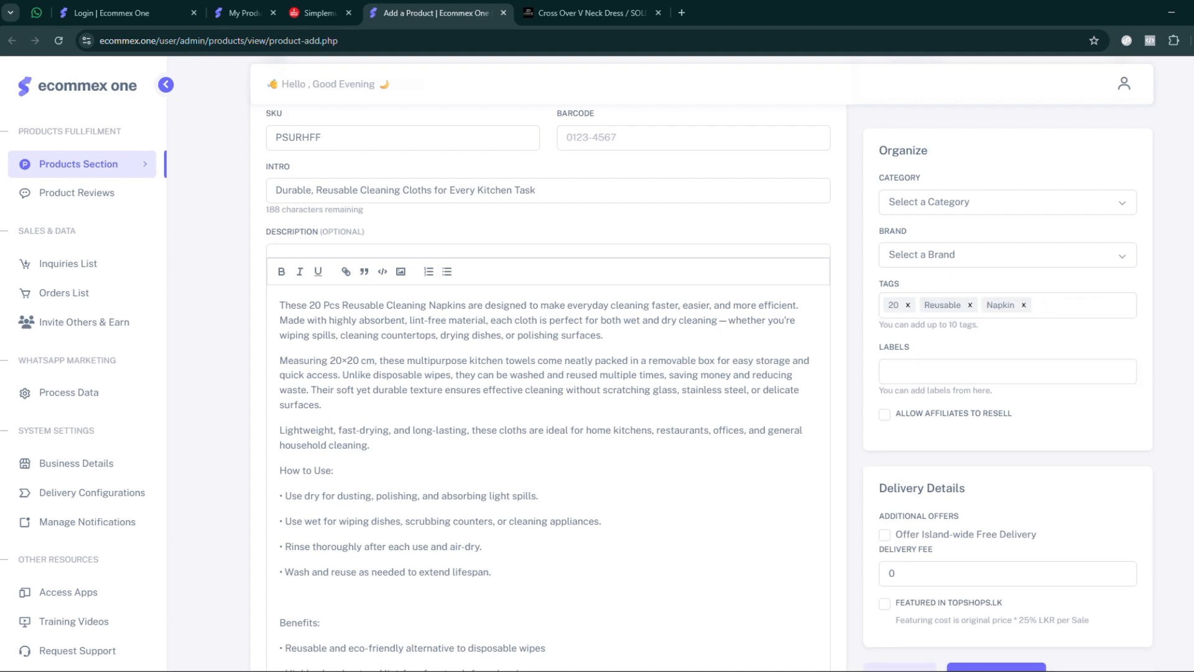
# - Publish the reusable cleaning napkin product to the store
pyautogui.scroll(-4, 1064, 301)
pyautogui.scroll(4, 1058, 311)
pyautogui.scroll(-5, 987, 354)
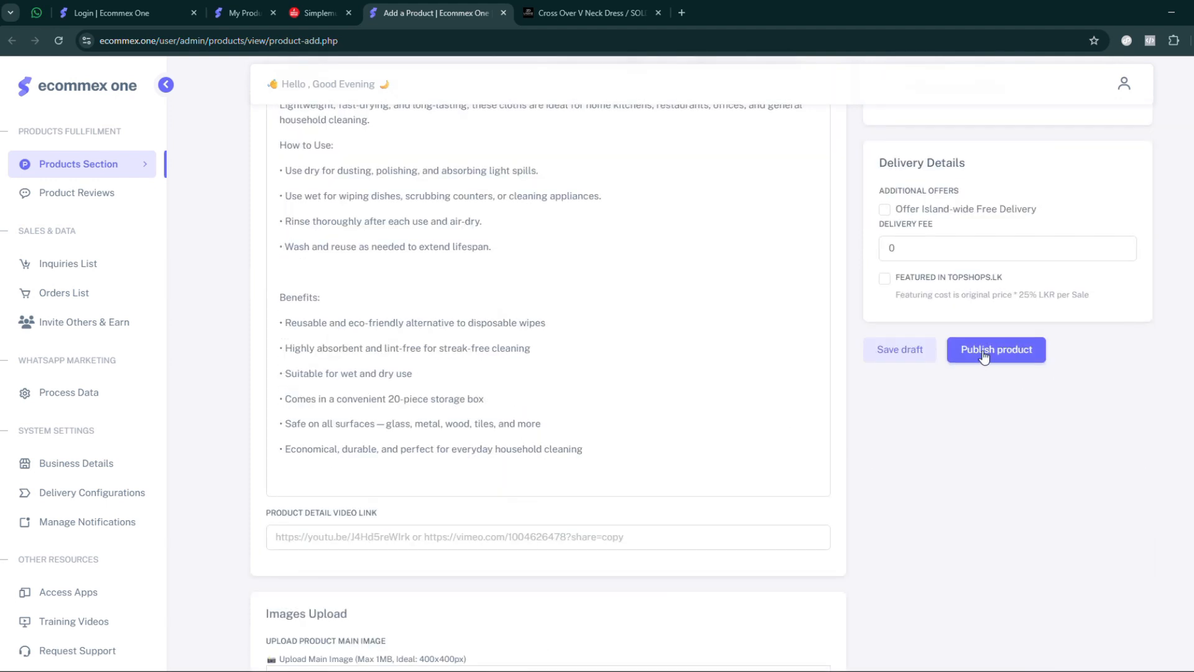
pyautogui.click(987, 355)
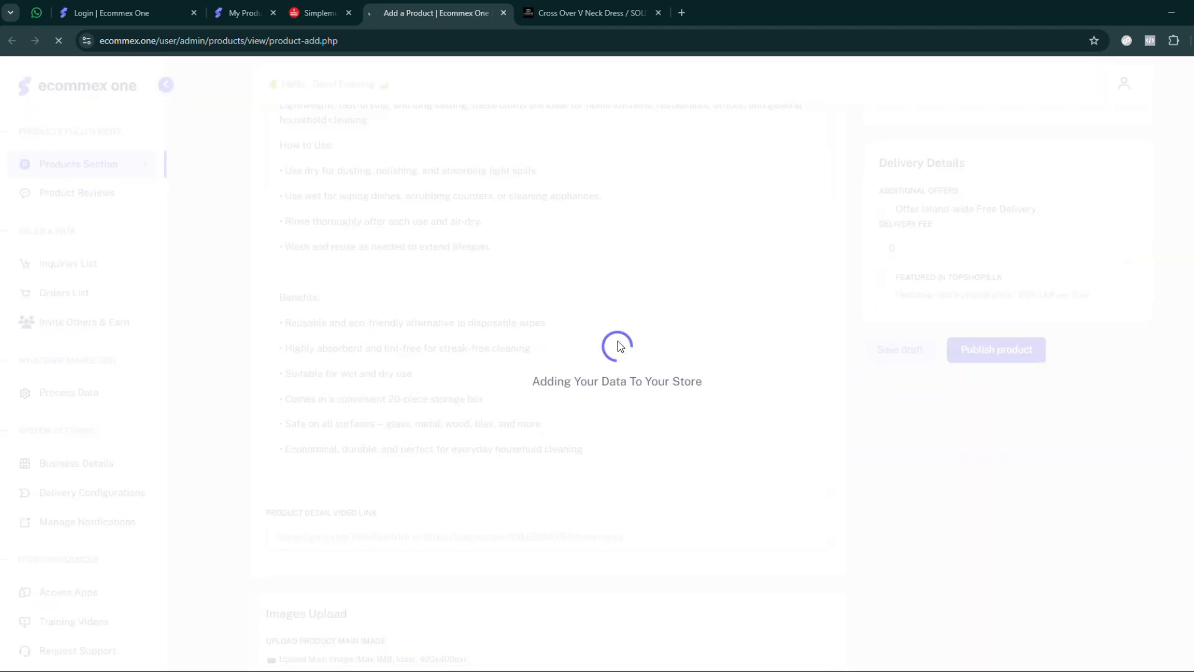
# - Close the Cross Over V Neck Dress page and the Simplemusic page while the product is being saved
pyautogui.click(547, 13)
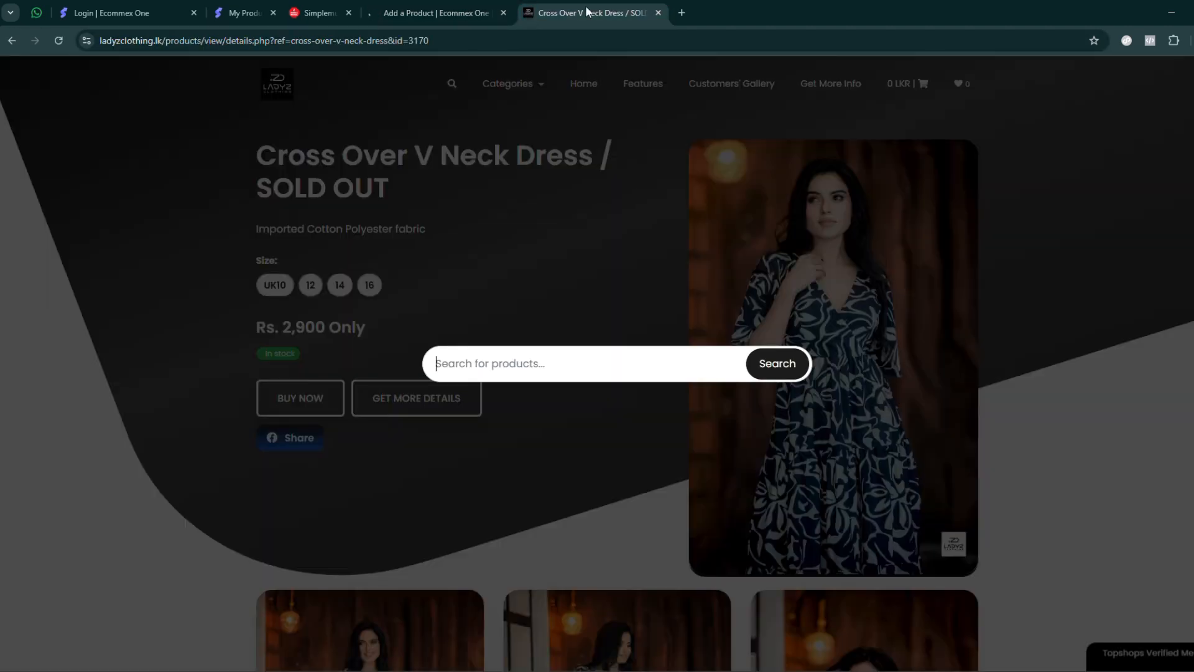
pyautogui.moveTo(525, 12); pyautogui.dragTo(376, 13)
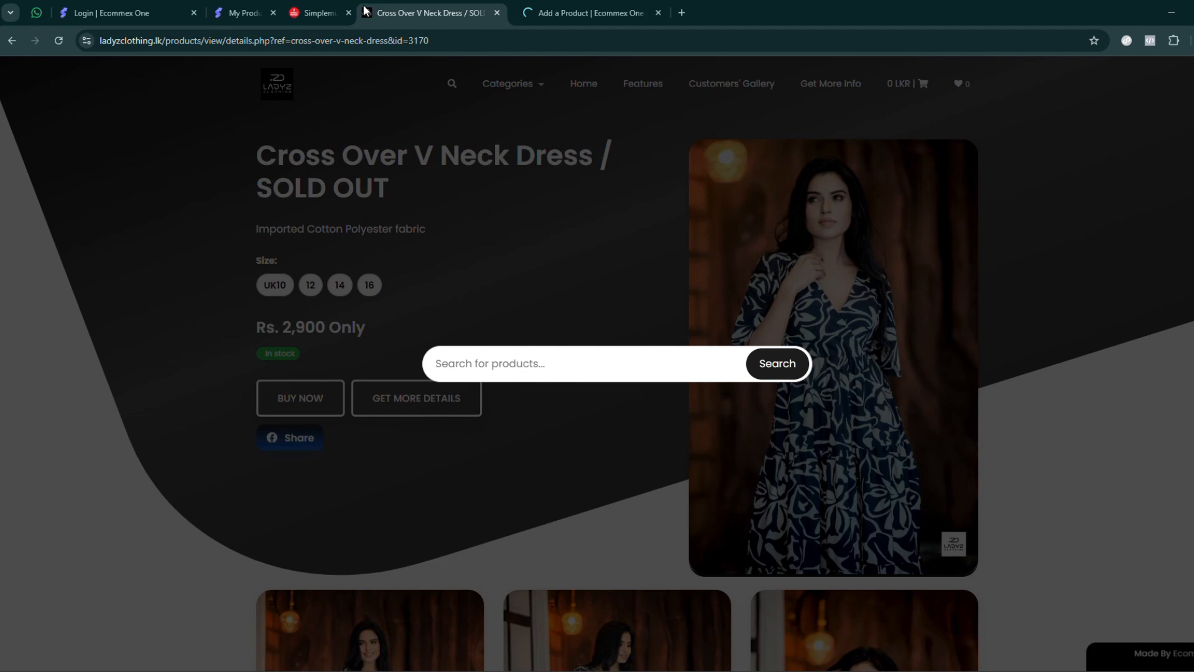
pyautogui.click(501, 13)
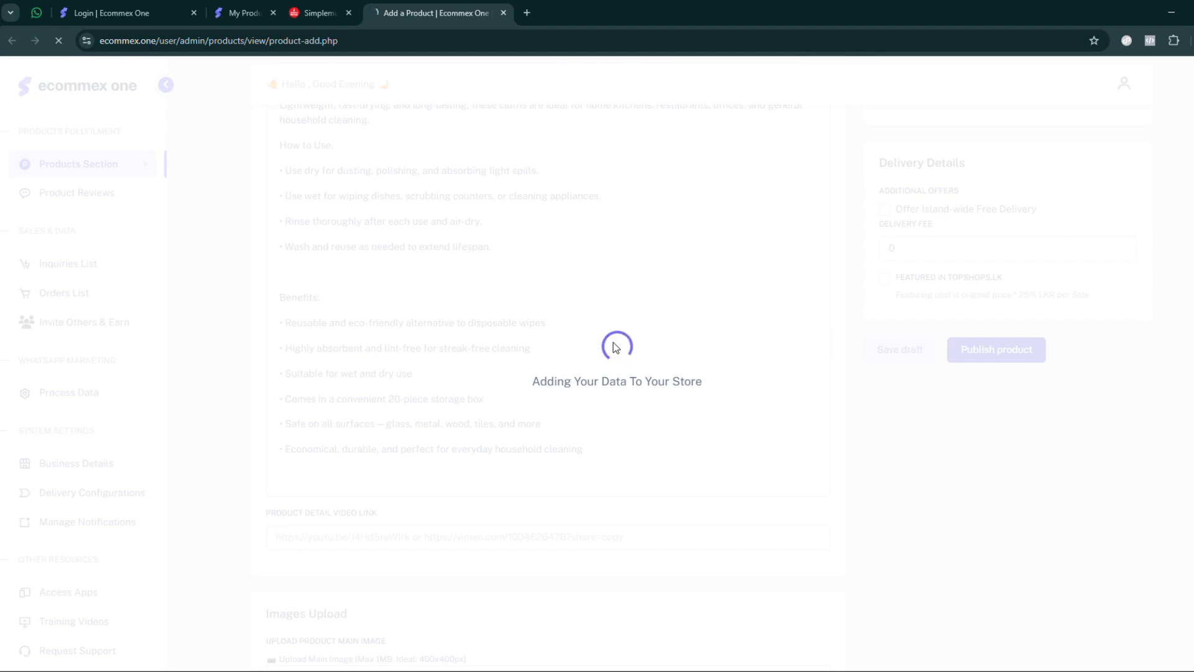
pyautogui.click(350, 12)
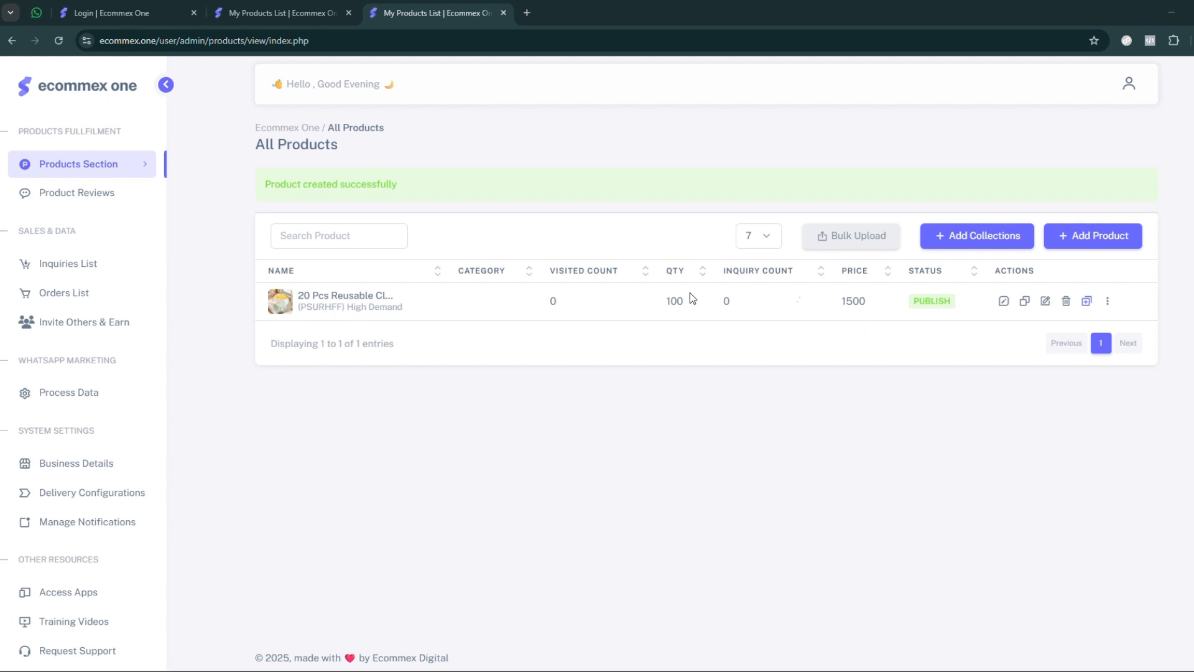
# - Copy the product link of 20 Pcs Reusable Cleaning Napkin from the products list and open it in a new browser tab
pyautogui.moveTo(301, 302); pyautogui.dragTo(909, 307)
pyautogui.click(908, 308)
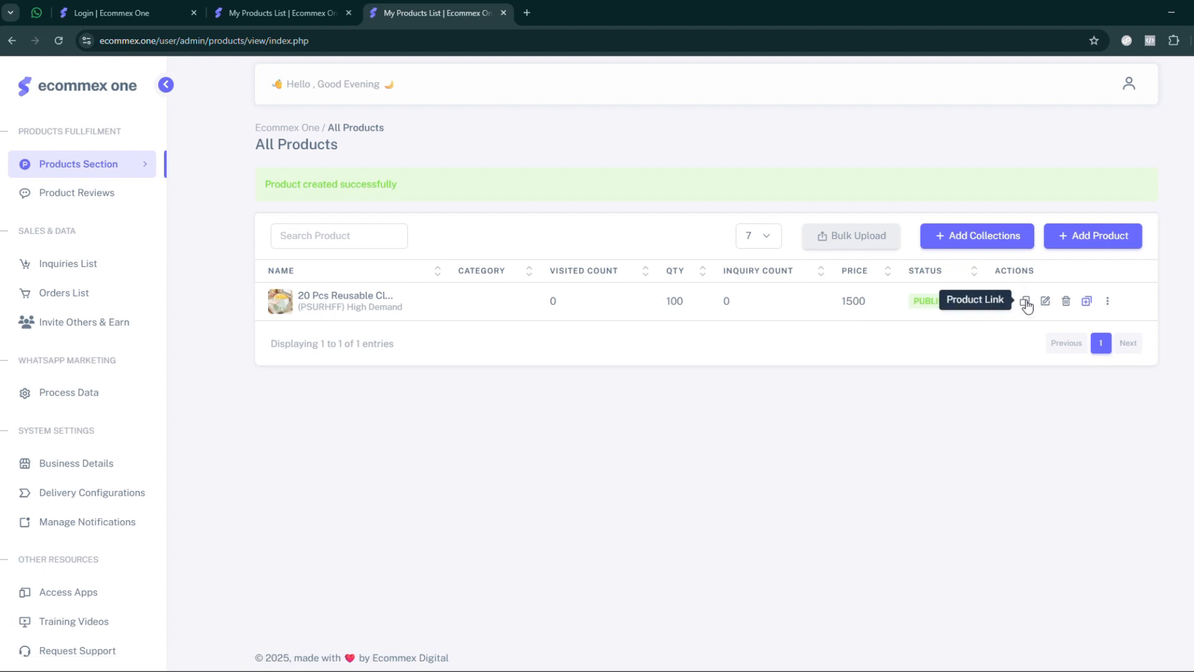
pyautogui.click(1025, 302)
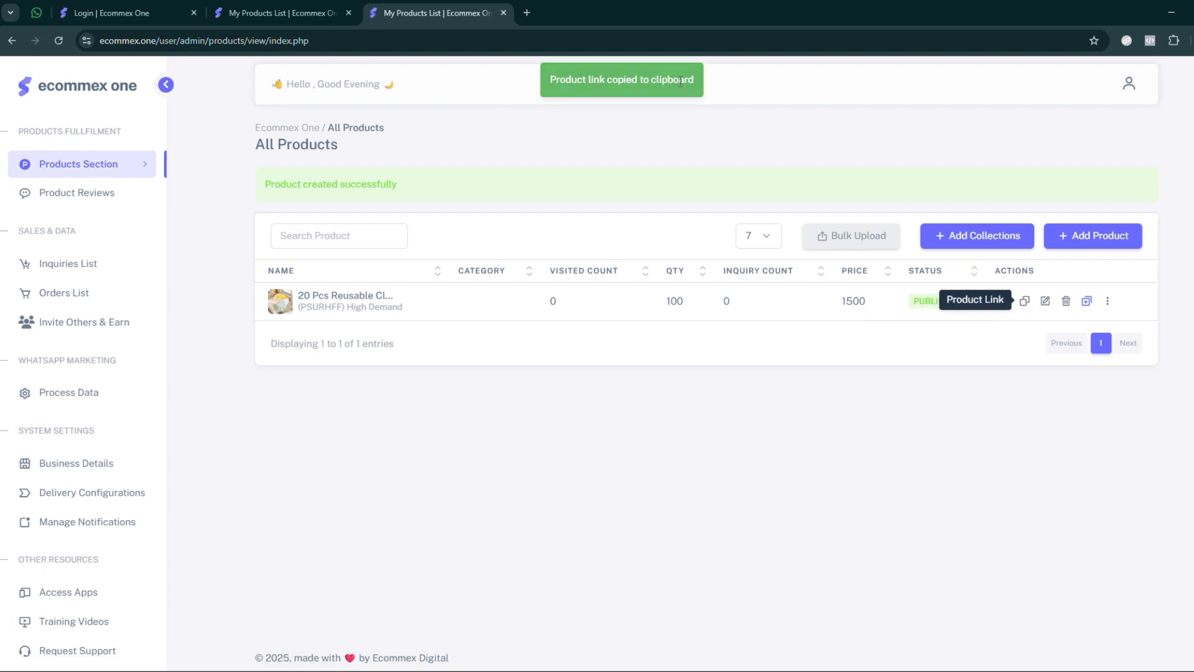
pyautogui.click(527, 12)
pyautogui.hotkey('ctrl', 'v')
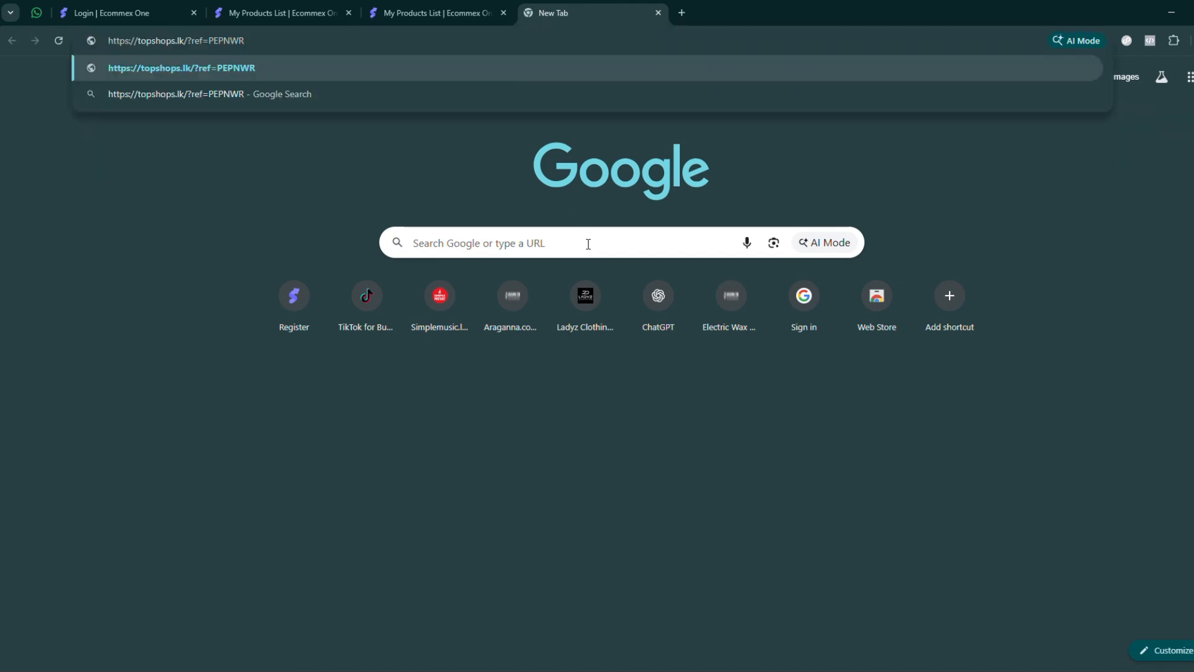
pyautogui.press('Return')
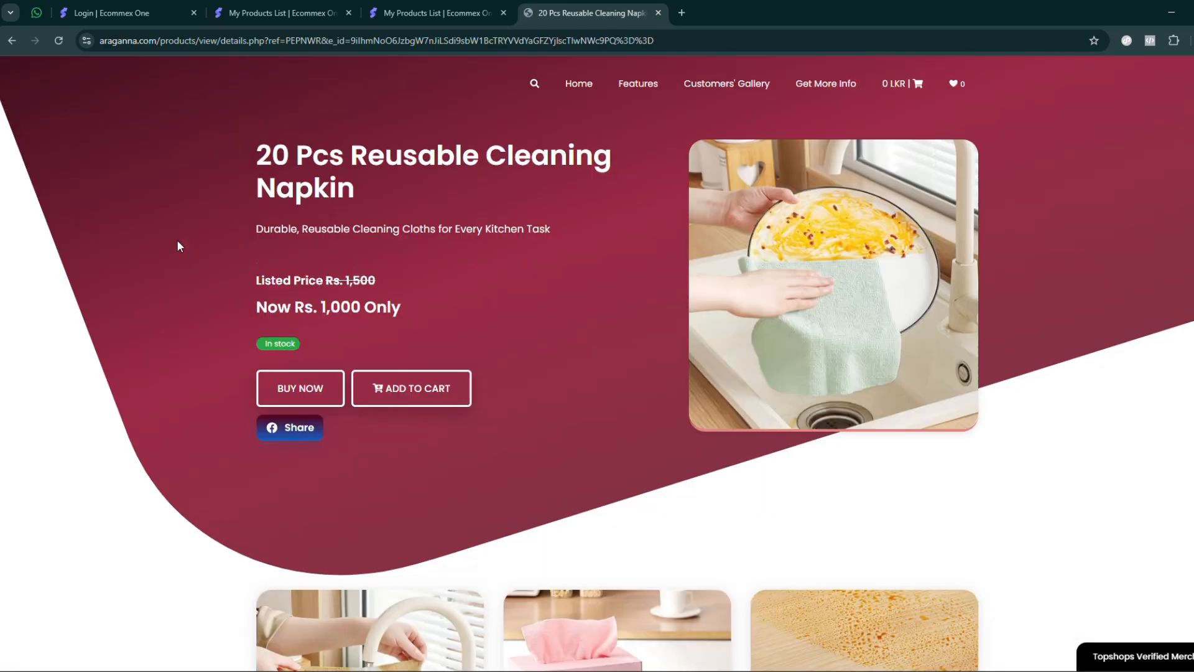
# - Examine the title, intro line and discounted price on the published product page
pyautogui.scroll(-4, 184, 236)
pyautogui.scroll(4, 191, 228)
pyautogui.moveTo(258, 153); pyautogui.dragTo(368, 190)
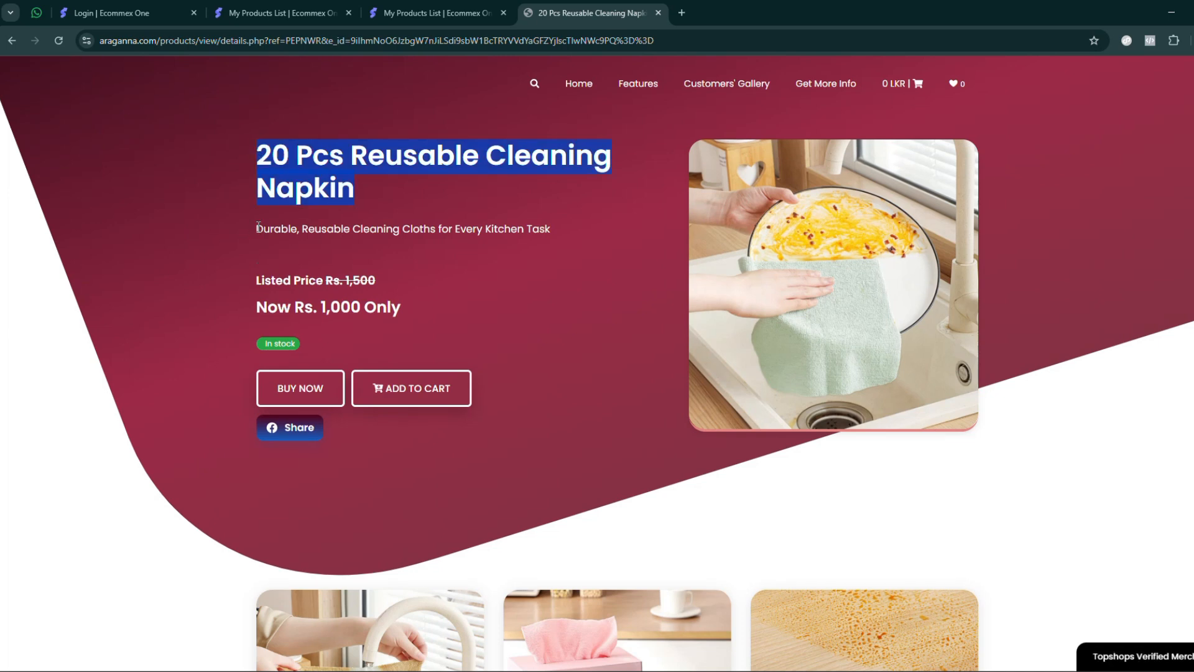
pyautogui.moveTo(258, 227); pyautogui.dragTo(542, 230)
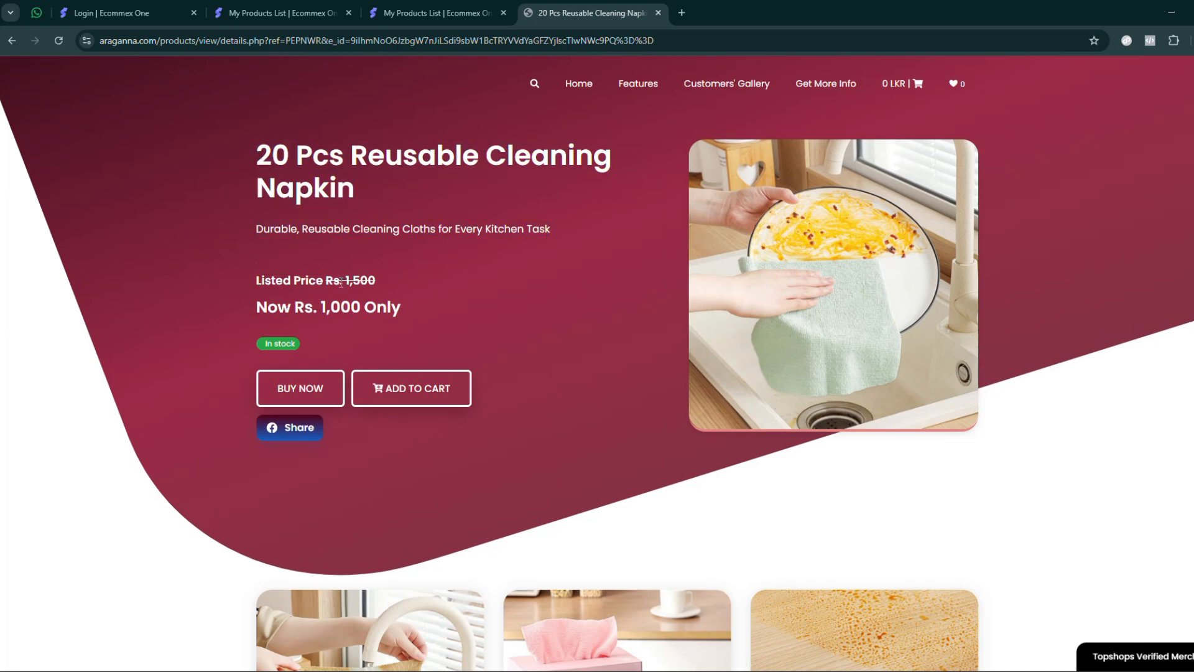
pyautogui.moveTo(257, 308); pyautogui.dragTo(417, 310)
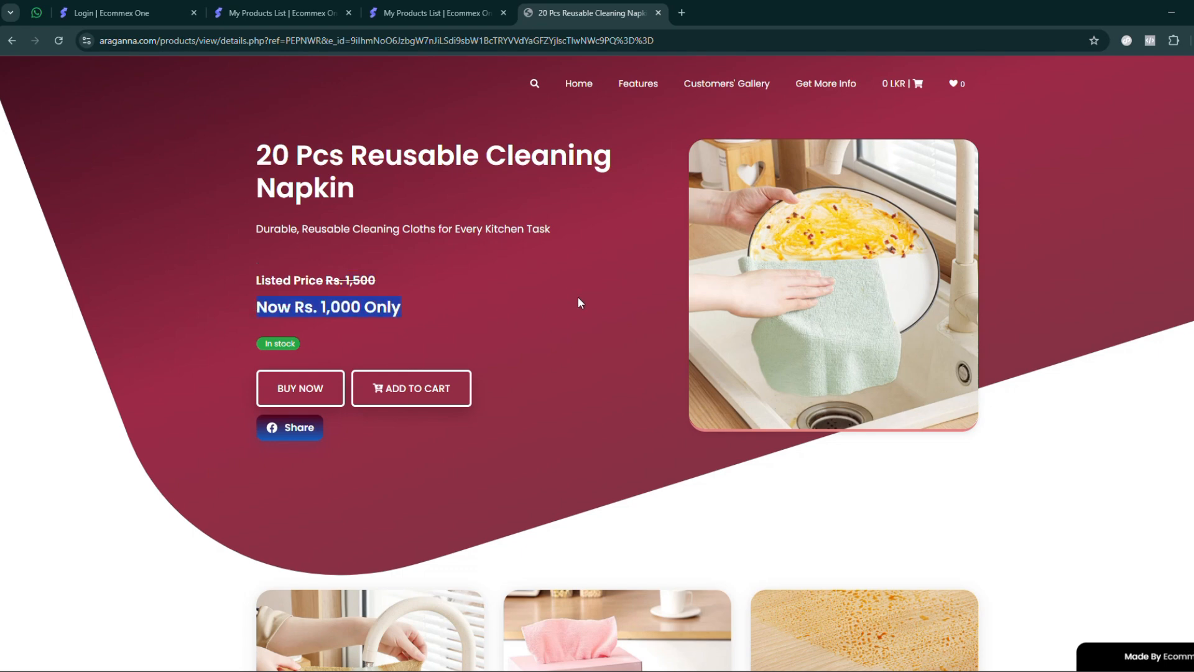
# - Try to share the product page on Facebook and close the share page
pyautogui.scroll(-5, 331, 229)
pyautogui.scroll(5, 384, 254)
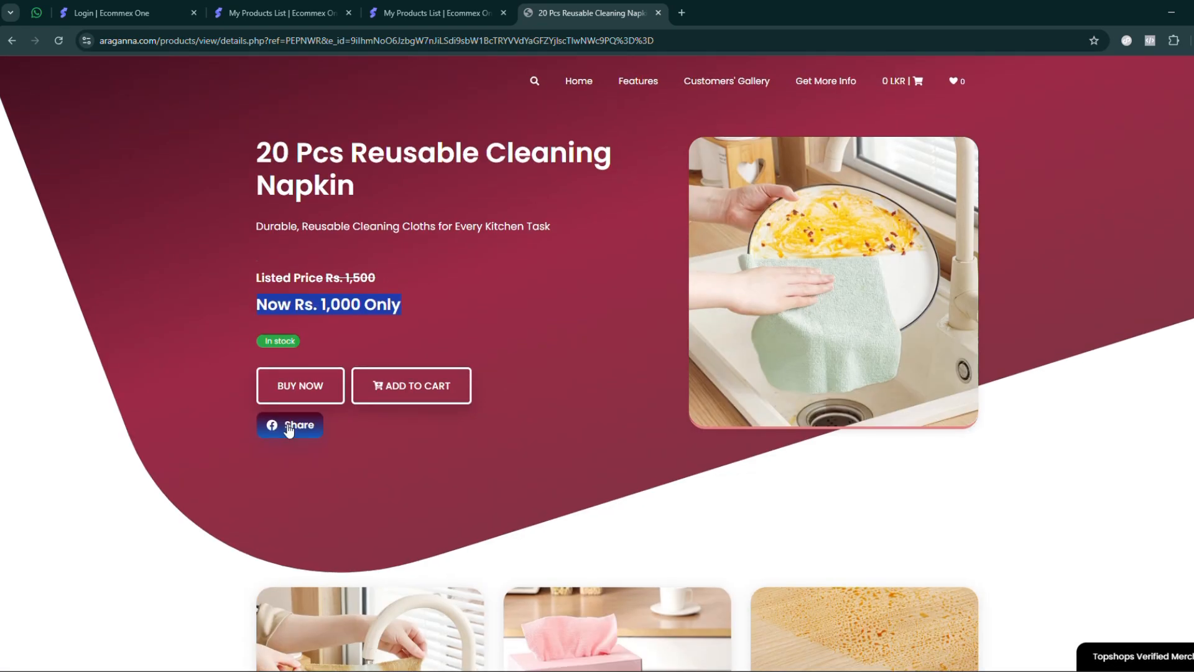
pyautogui.click(291, 429)
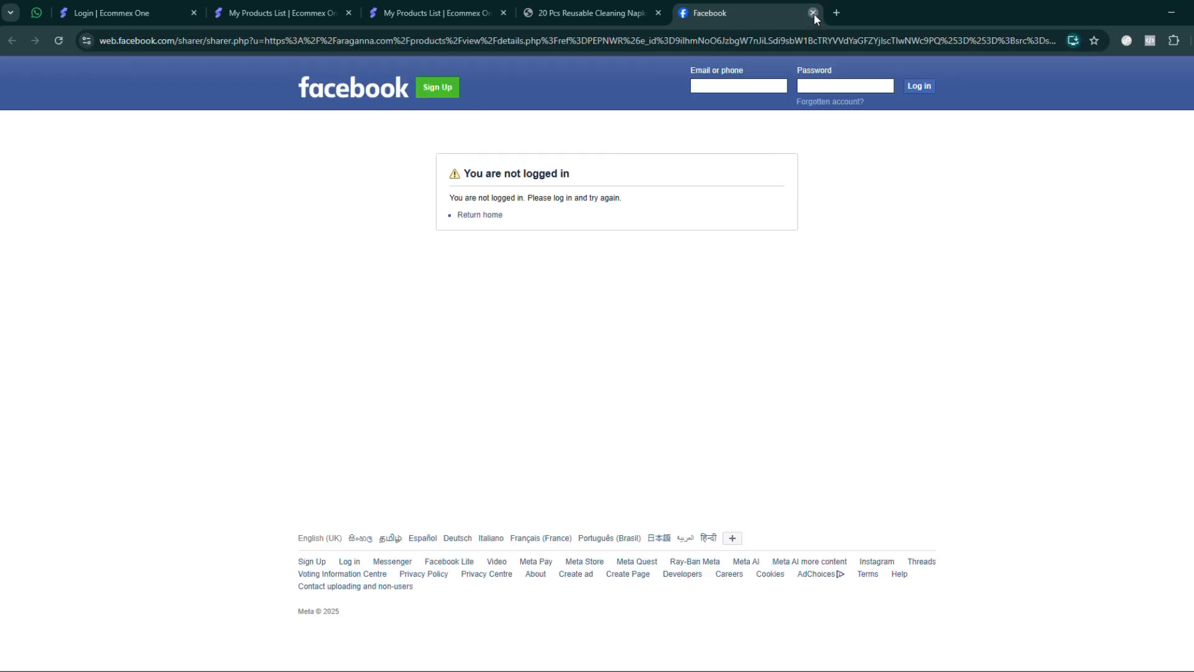
pyautogui.click(813, 13)
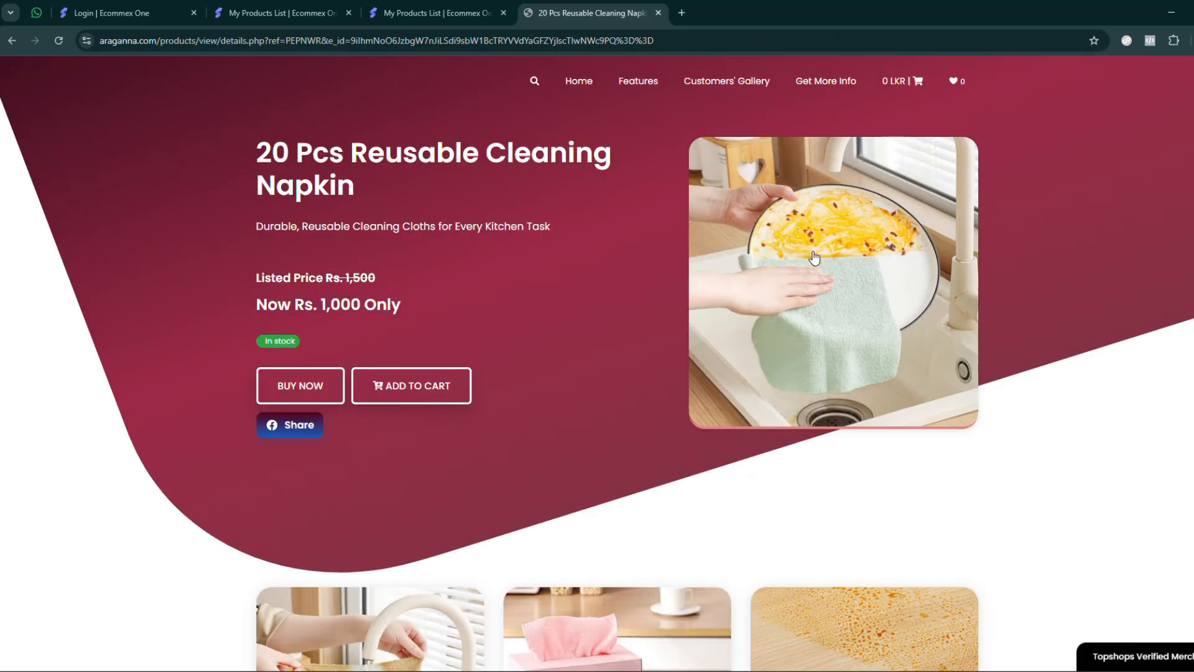
# - Examine the additional images and the Product Details description on the product page
pyautogui.scroll(-5, 772, 365)
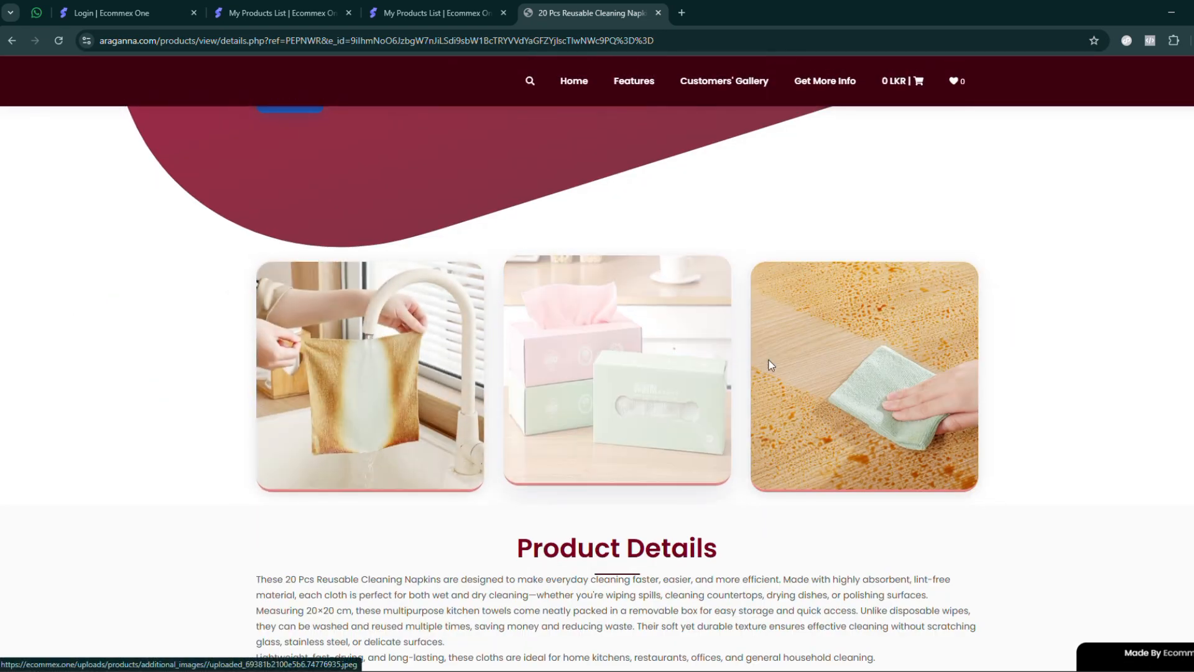
pyautogui.scroll(-5, 771, 366)
pyautogui.moveTo(522, 222); pyautogui.dragTo(673, 529)
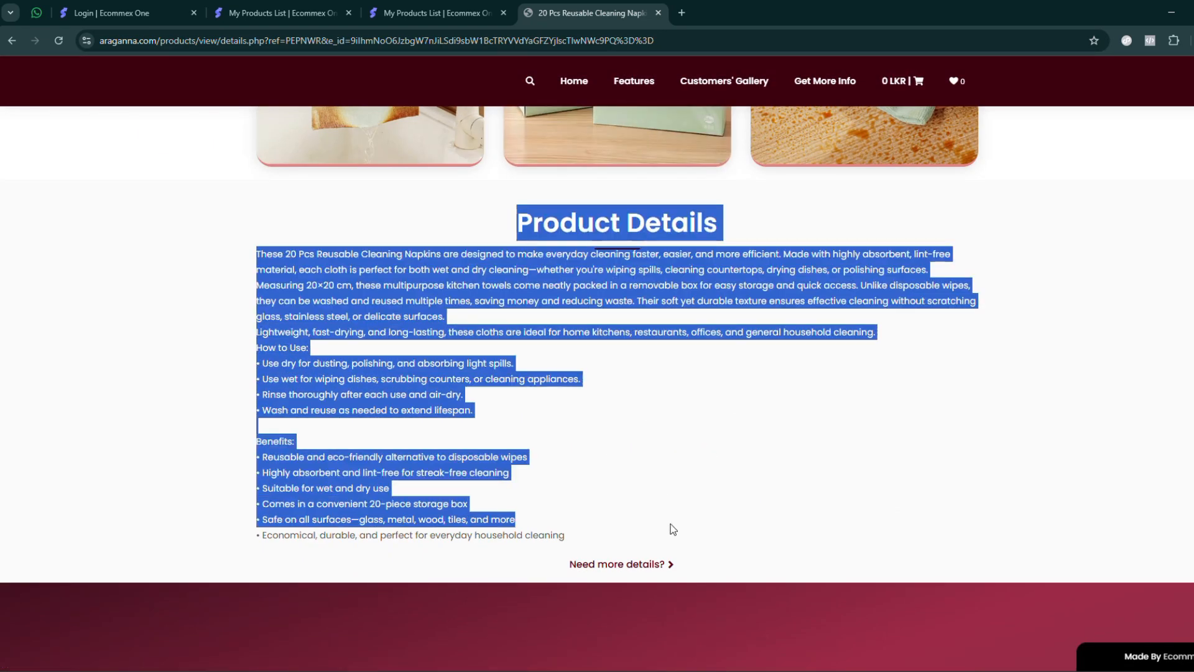
pyautogui.scroll(-7, 634, 336)
pyautogui.scroll(18, 629, 334)
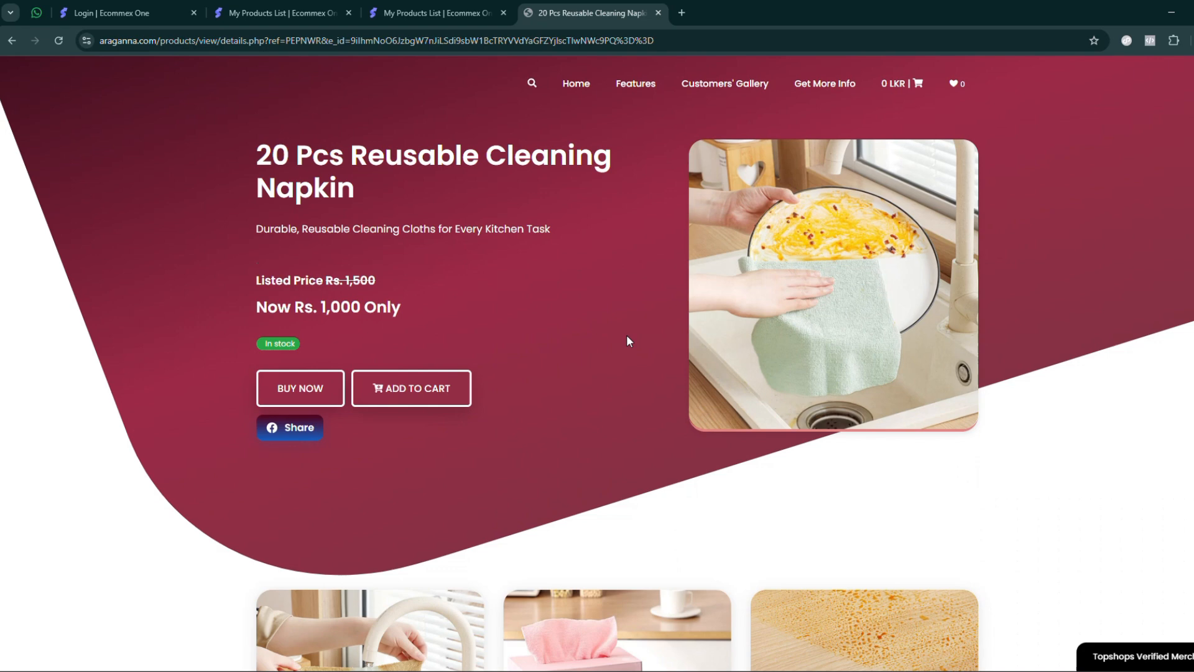
# - Add the cleaning napkin product to the cart, check the shopping cart contents and close the cart
pyautogui.click(402, 391)
pyautogui.click(621, 442)
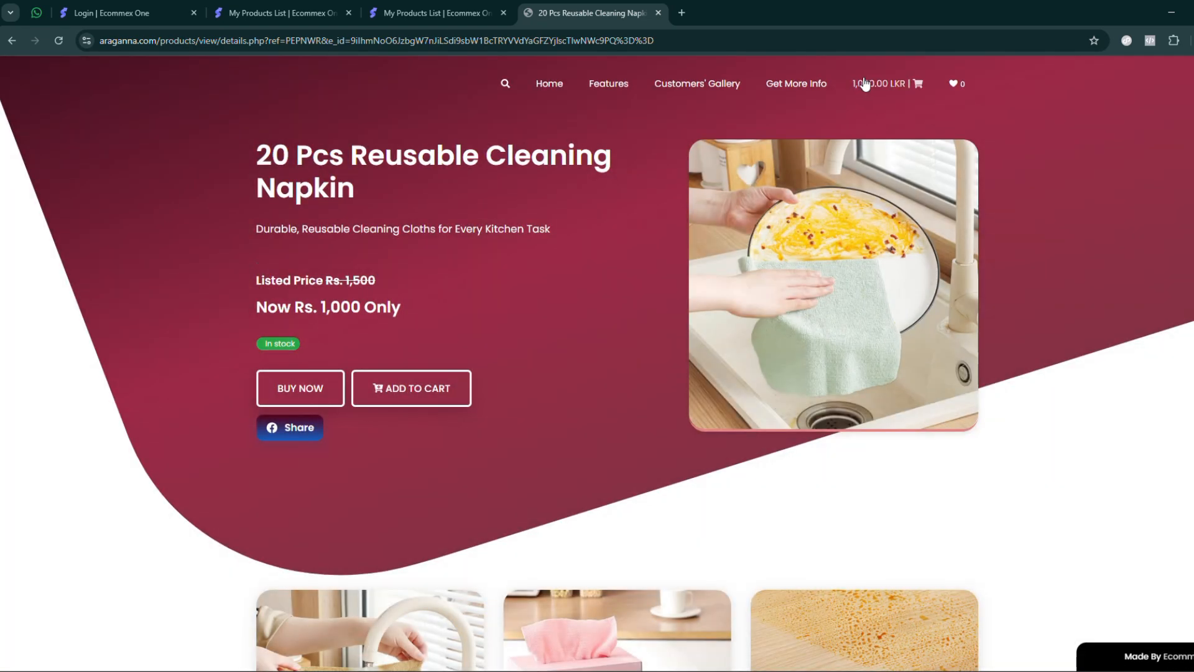
pyautogui.click(865, 83)
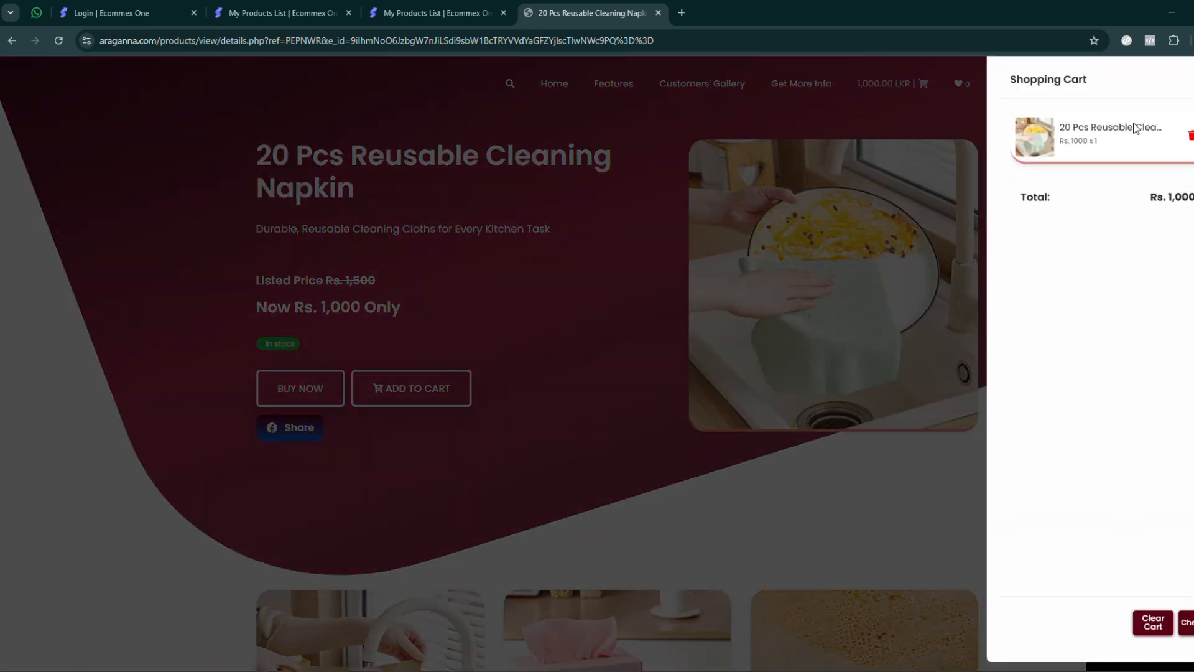
pyautogui.click(640, 391)
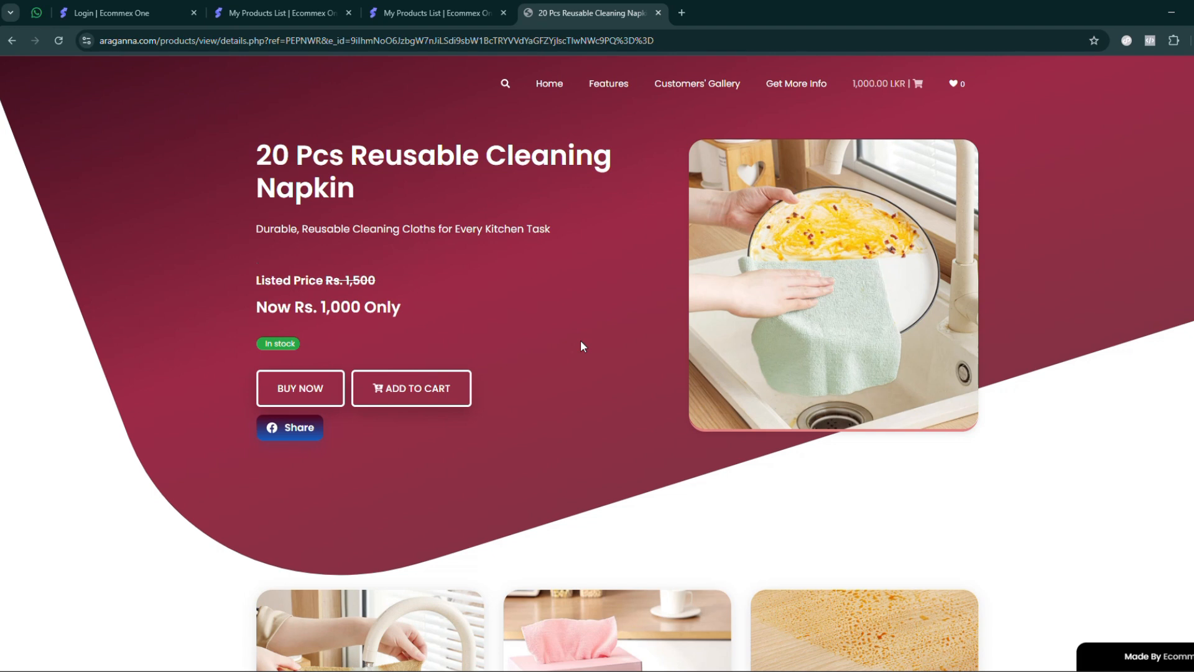
# - Return to the admin panel and open the Step 04 Other Advanced Settings section of the Business Details
pyautogui.click(401, 12)
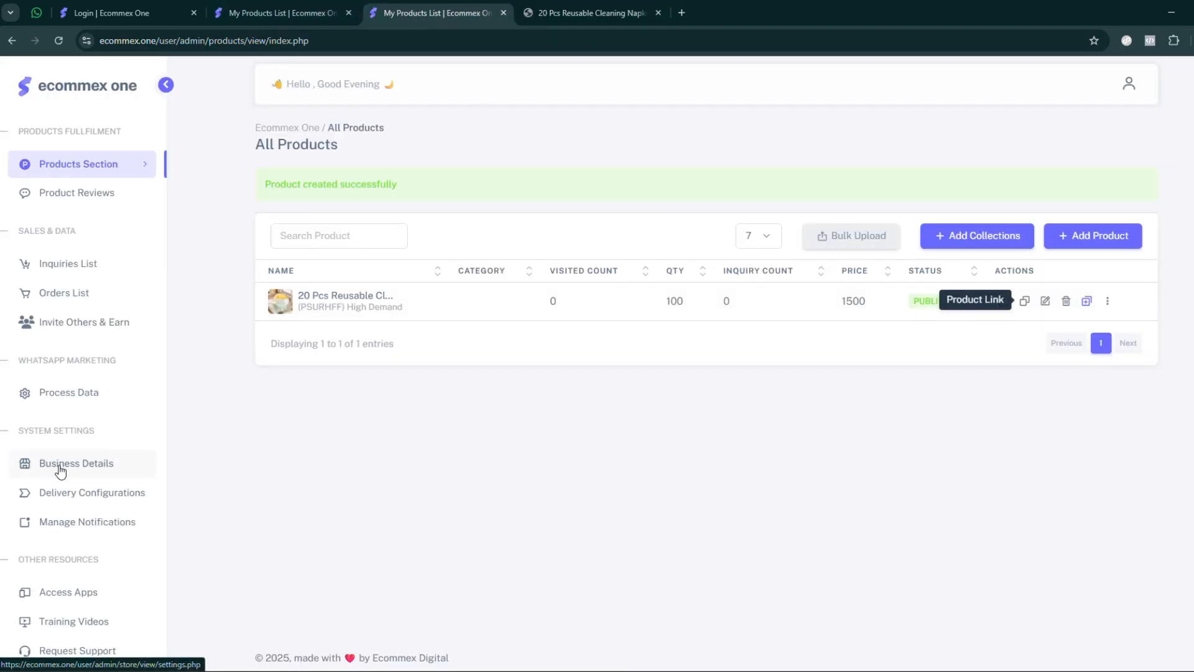
pyautogui.click(560, 12)
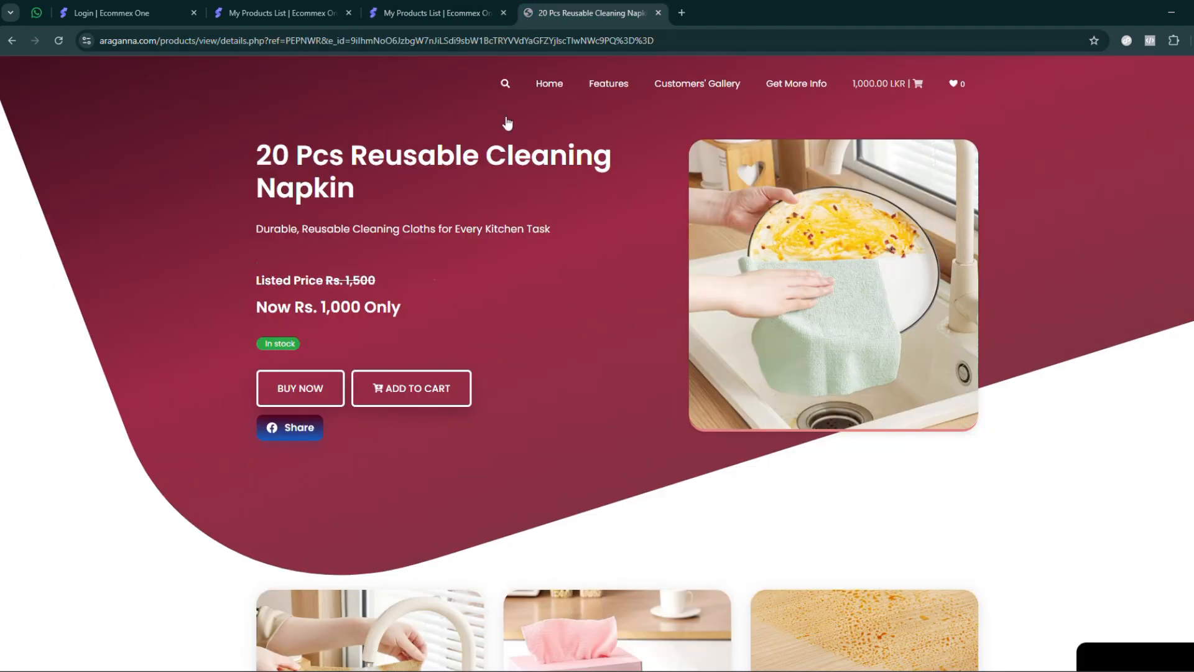
pyautogui.click(422, 20)
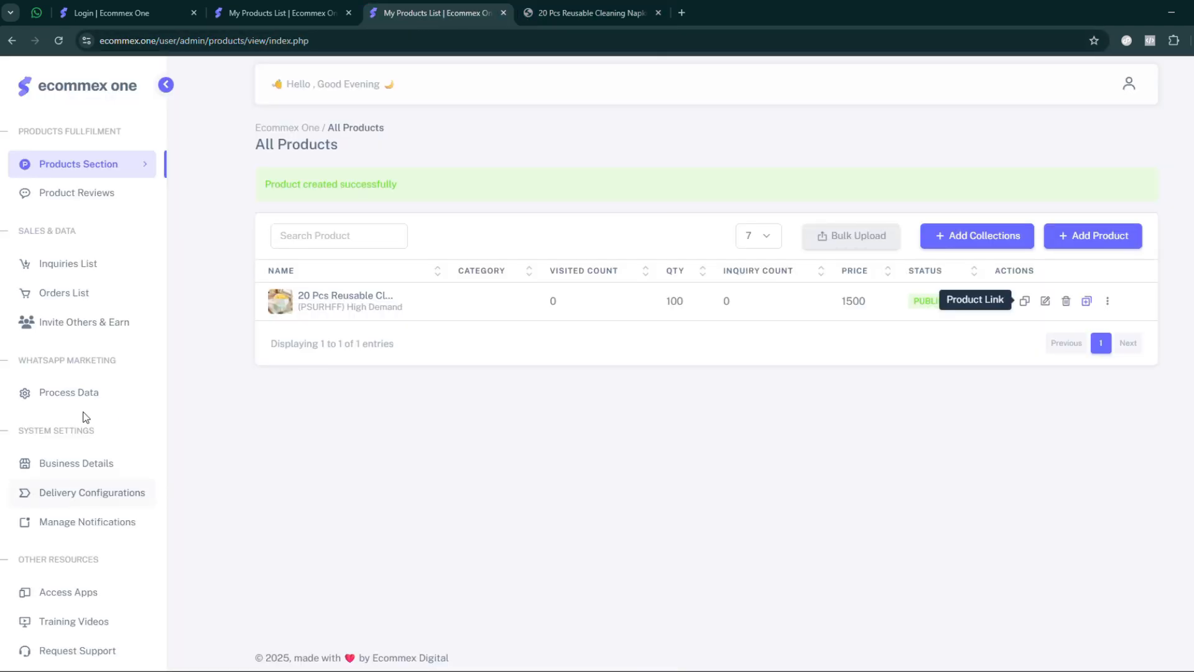
pyautogui.click(67, 466)
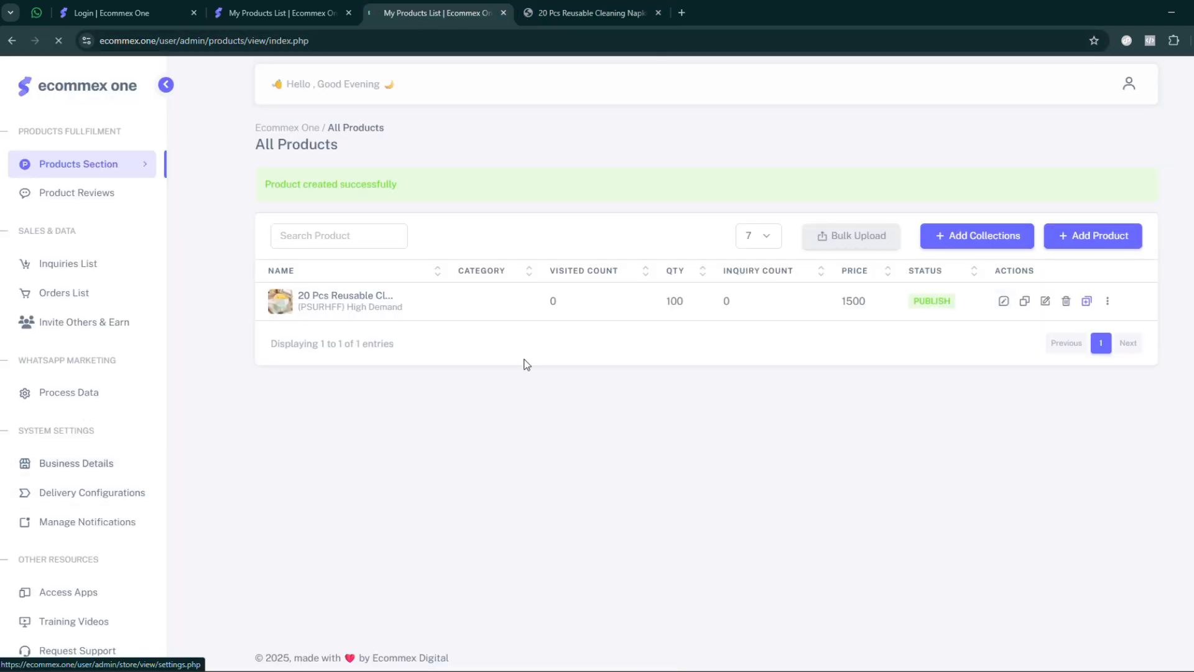
pyautogui.scroll(-10, 415, 569)
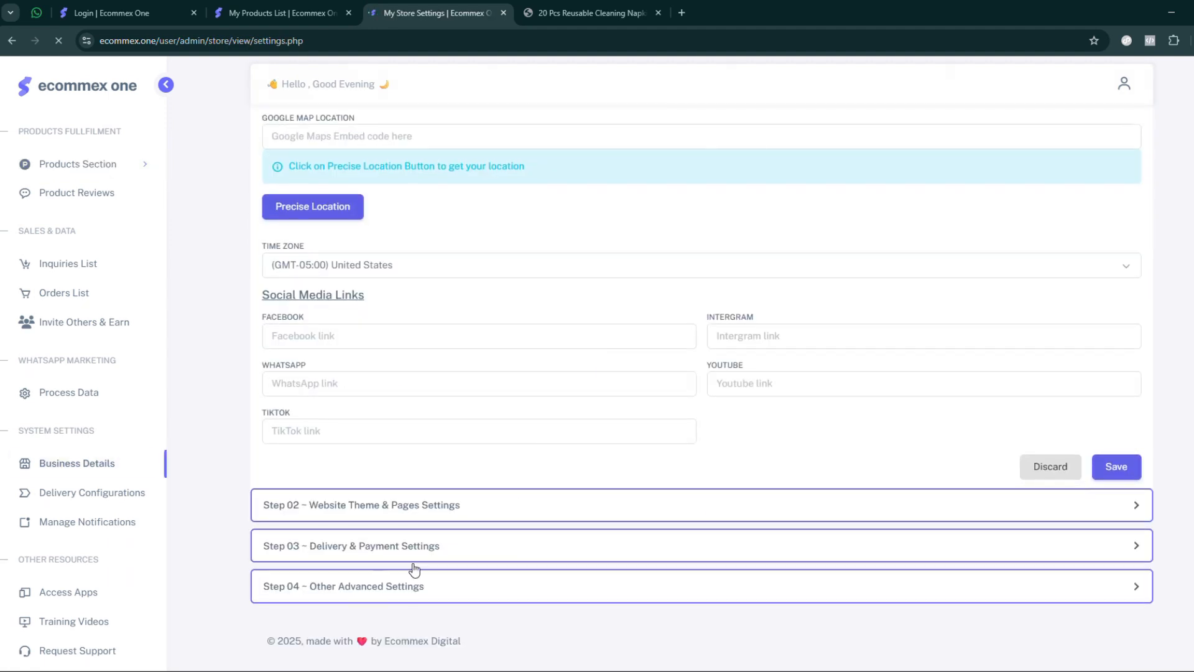
pyautogui.click(422, 588)
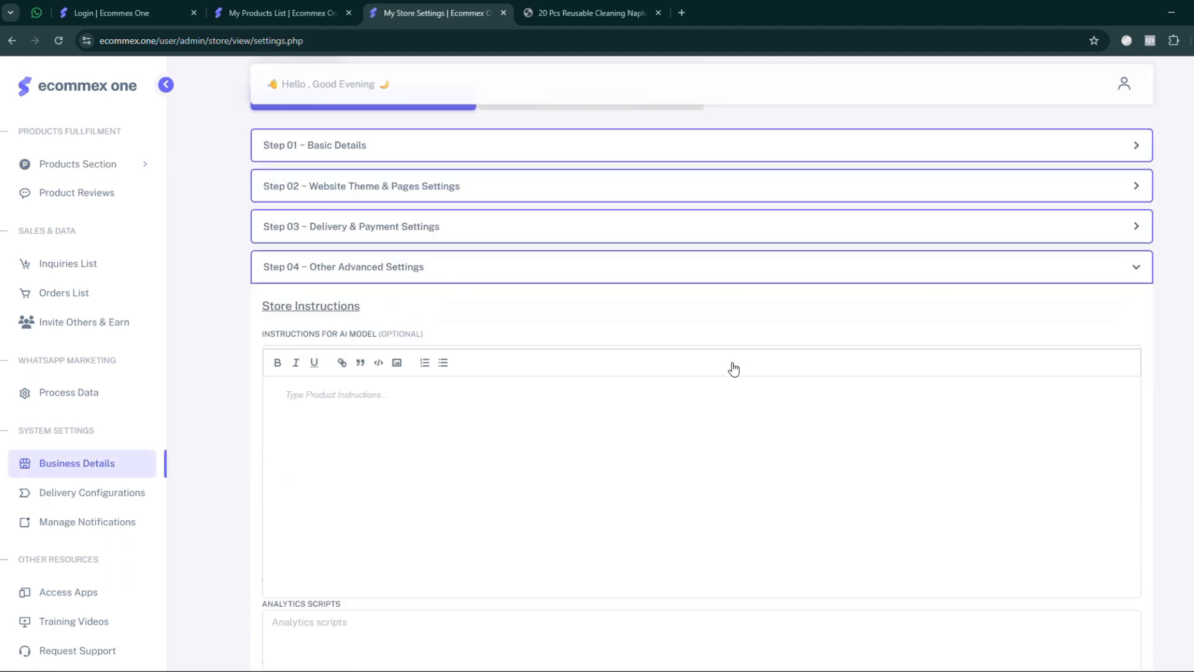
# - Enable Inquiry Option under Products Page Features and save the store settings
pyautogui.scroll(-10, 716, 392)
pyautogui.scroll(5, 685, 417)
pyautogui.moveTo(712, 358); pyautogui.dragTo(904, 353)
pyautogui.scroll(-5, 992, 344)
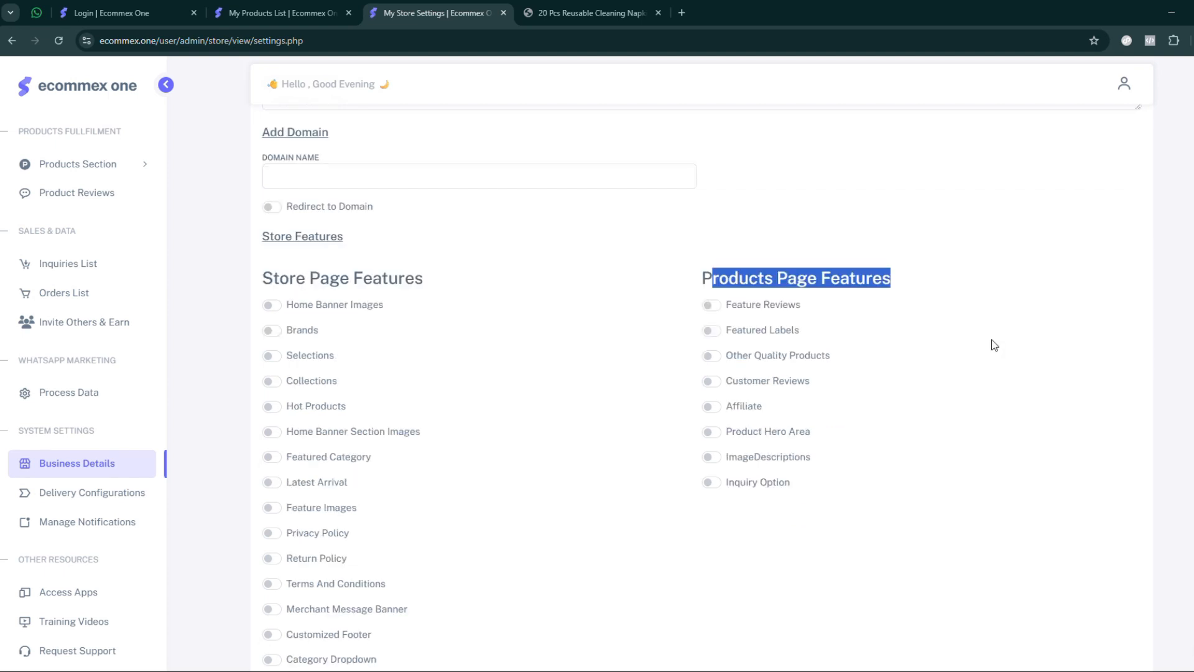
pyautogui.click(712, 236)
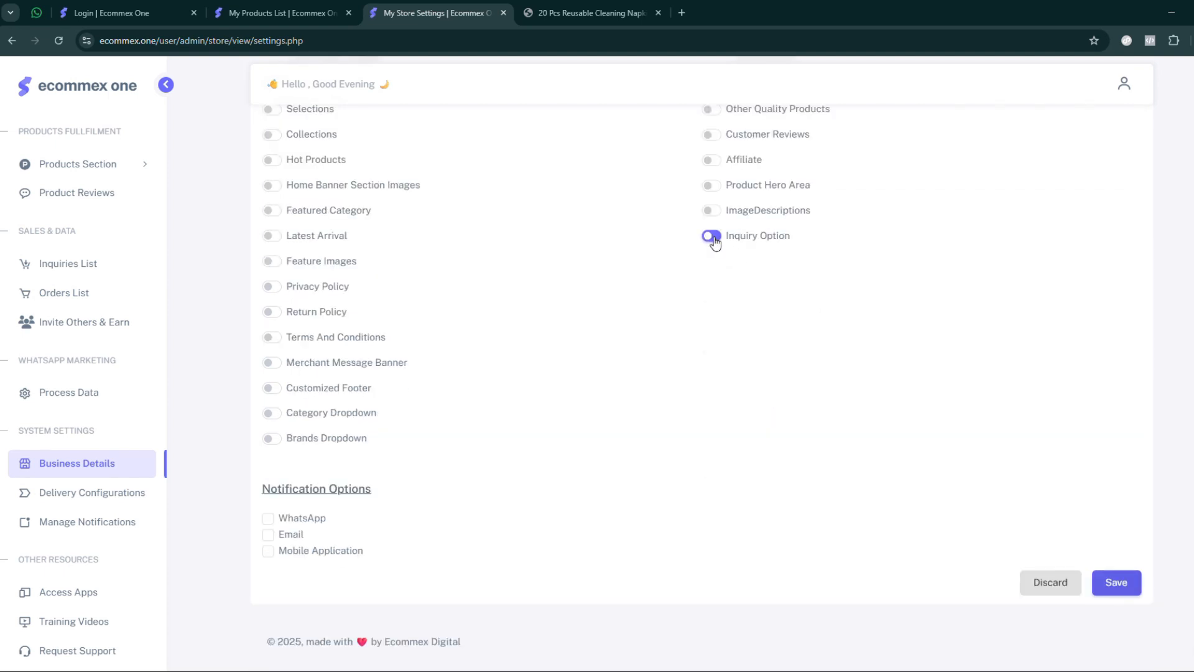
pyautogui.click(1114, 588)
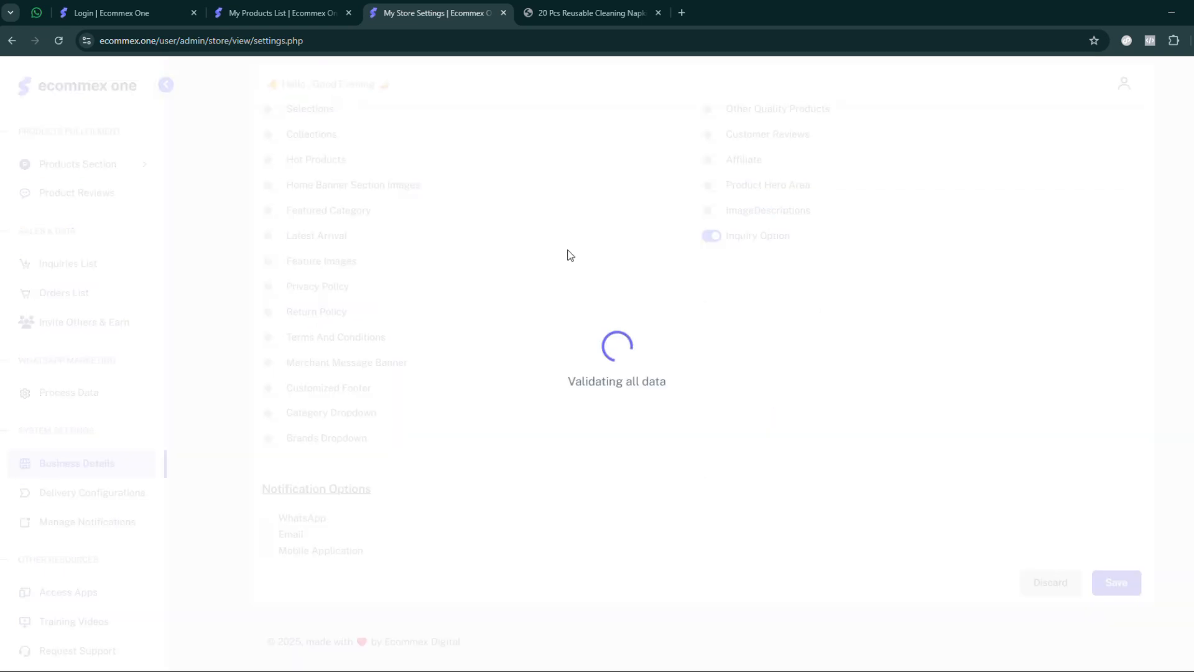
# - Reload the product page, open its Get More Details form, and examine the name, WhatsApp number and More Details options
pyautogui.click(527, 14)
pyautogui.click(60, 40)
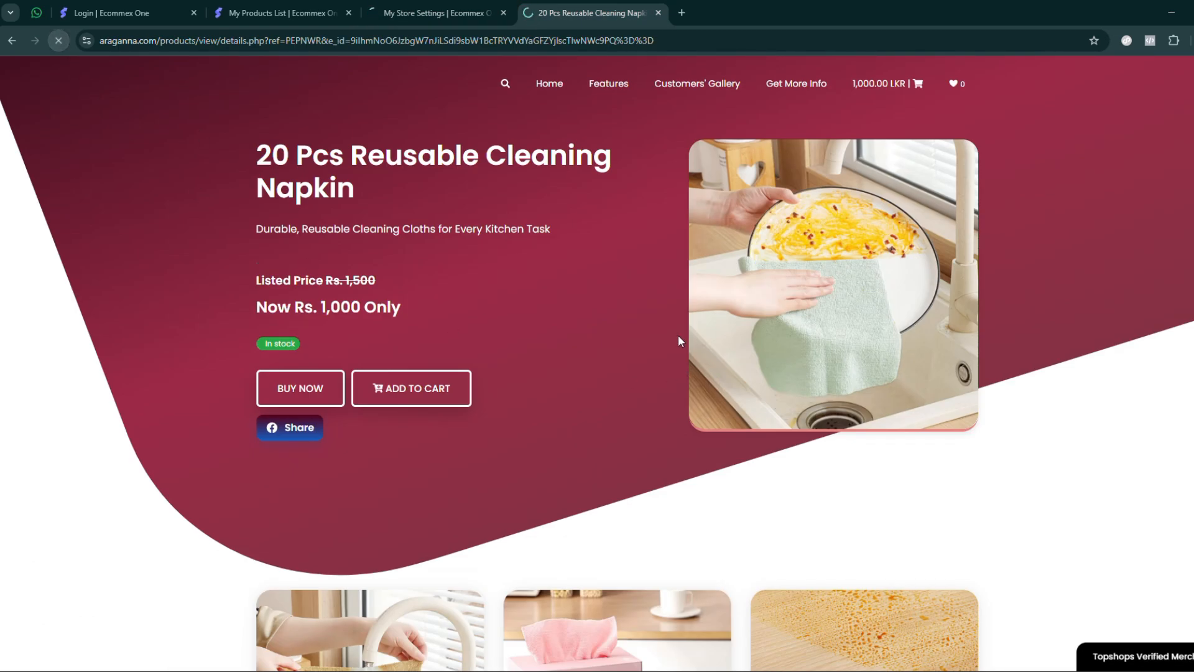
pyautogui.scroll(-8, 610, 316)
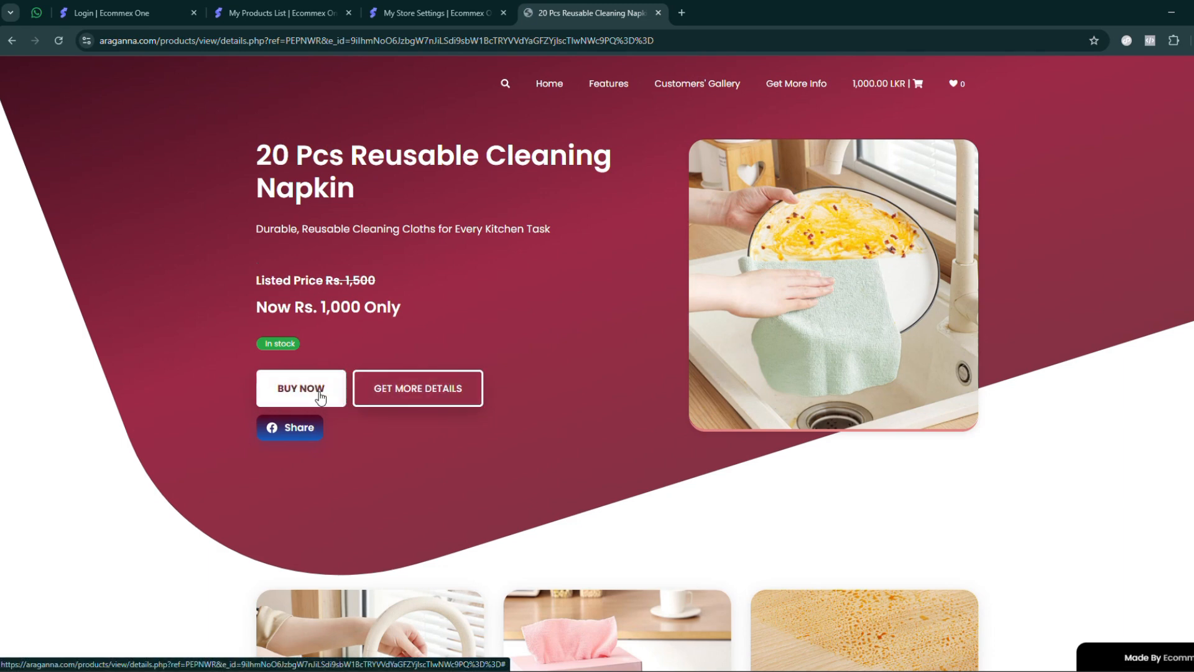
pyautogui.click(407, 394)
pyautogui.click(534, 299)
pyautogui.click(680, 355)
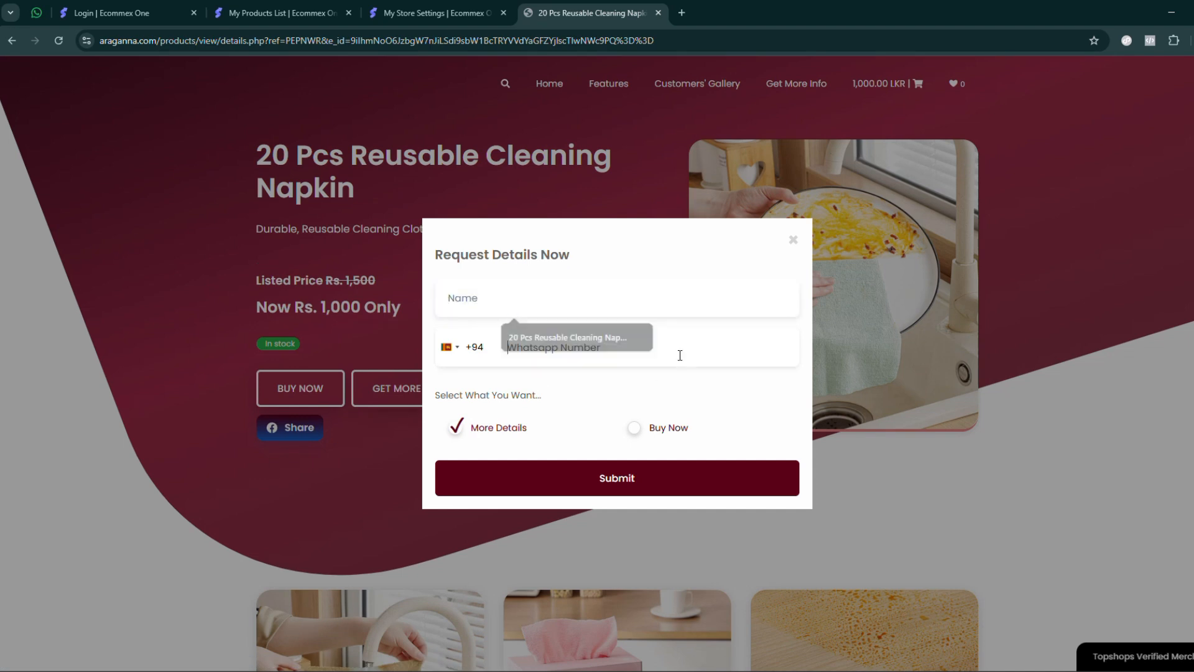
pyautogui.click(518, 436)
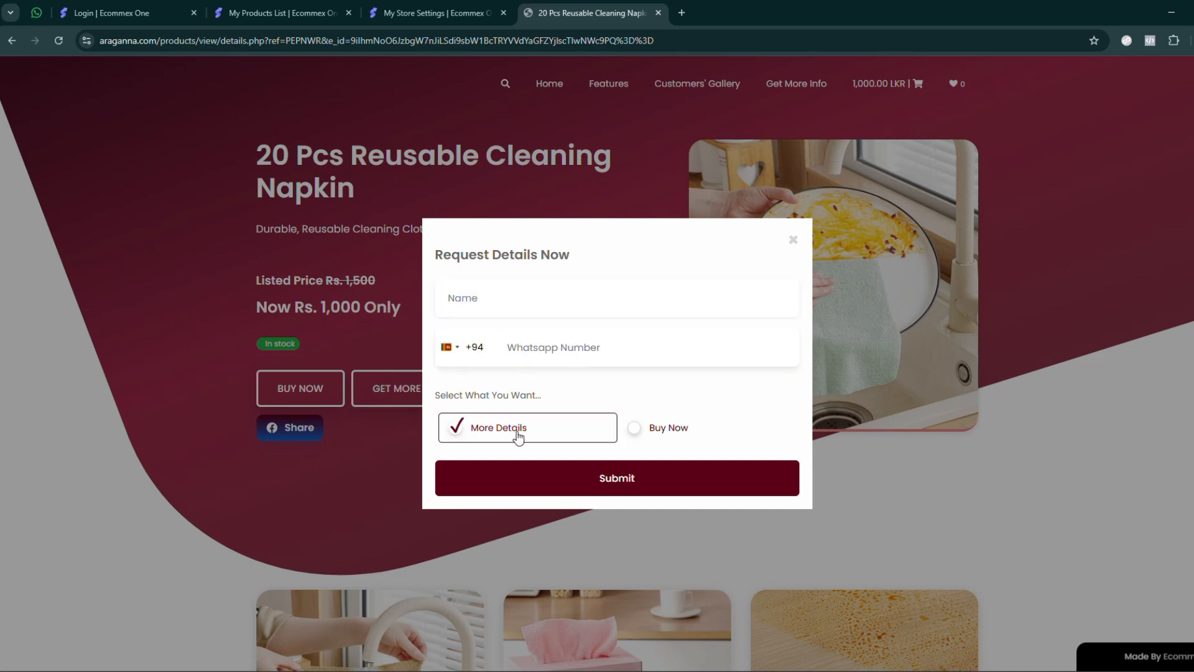
# - Switch to the admin panel, view the Inquiries List, and expand the Products Section
pyautogui.click(390, 13)
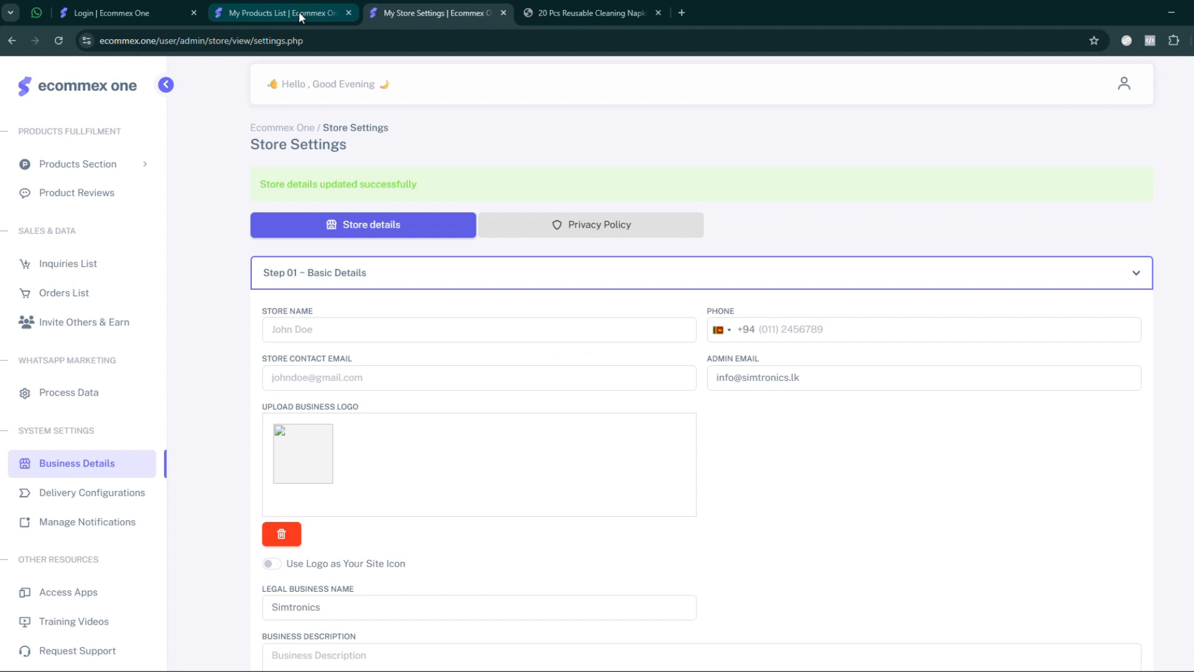
pyautogui.click(77, 266)
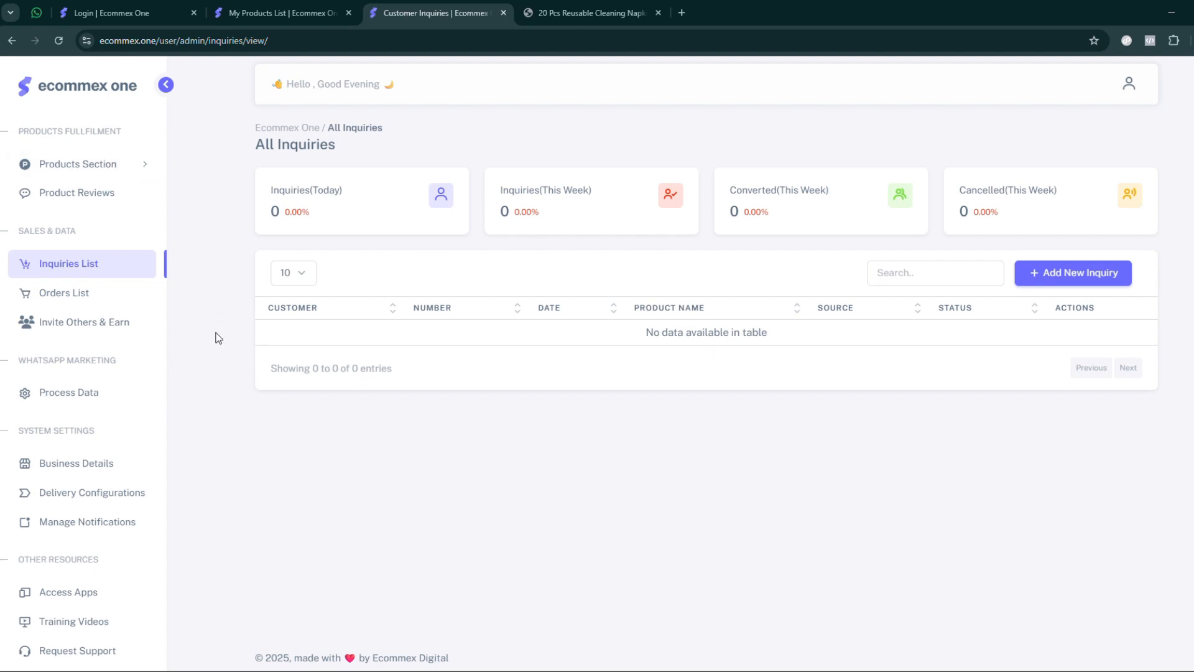
pyautogui.click(122, 163)
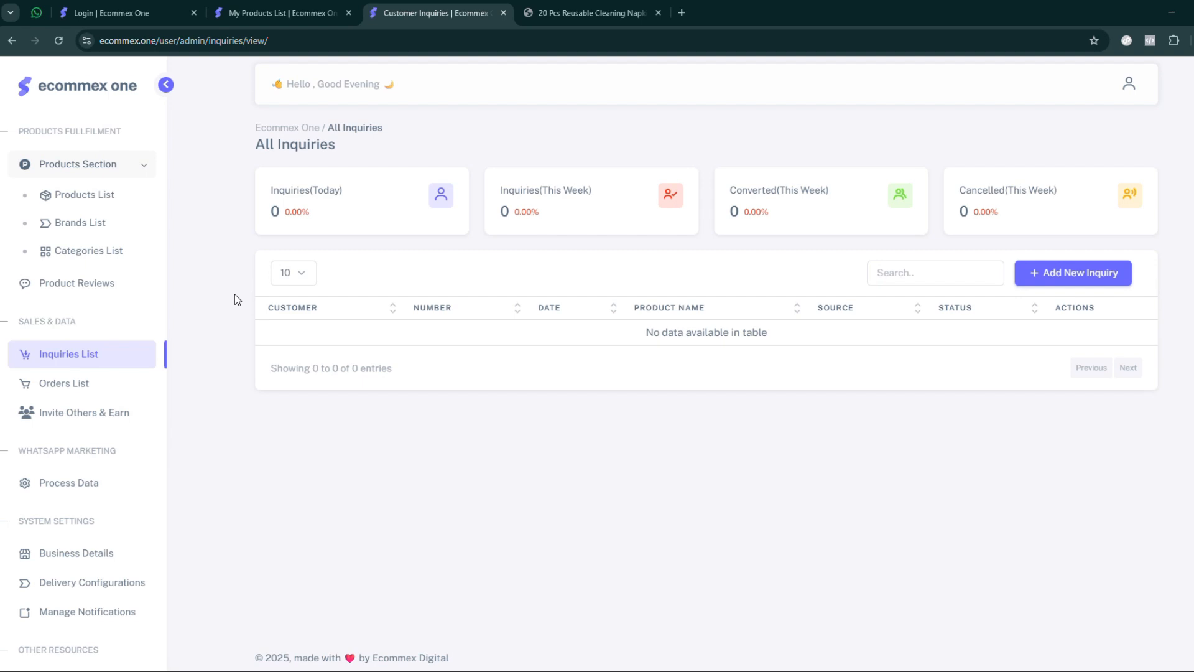
# - Return to the product page, close the Request Details Now form, and open the store's home page
pyautogui.hotkey('ctrl', 'Tab')
pyautogui.click(791, 237)
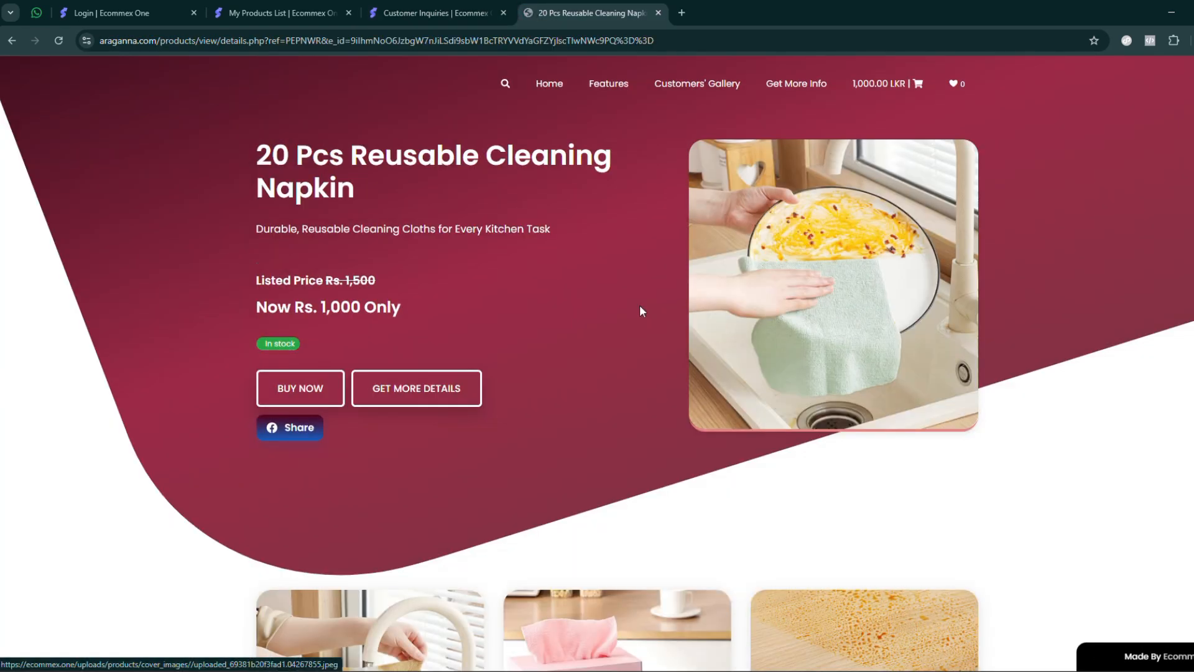
pyautogui.click(550, 83)
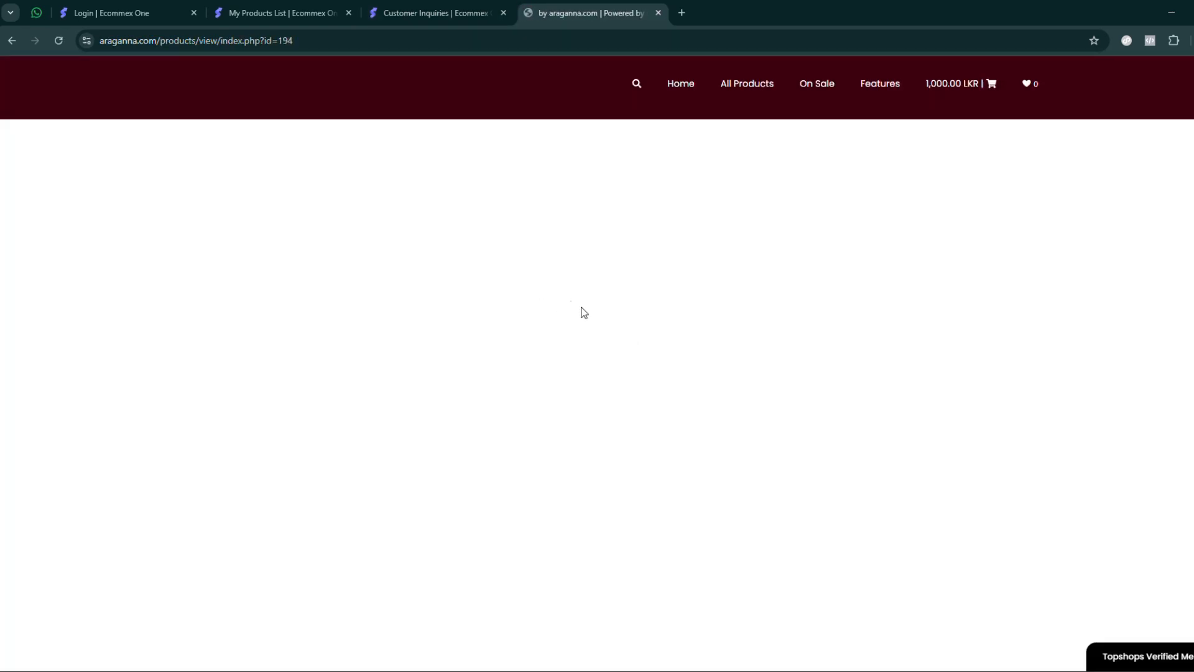